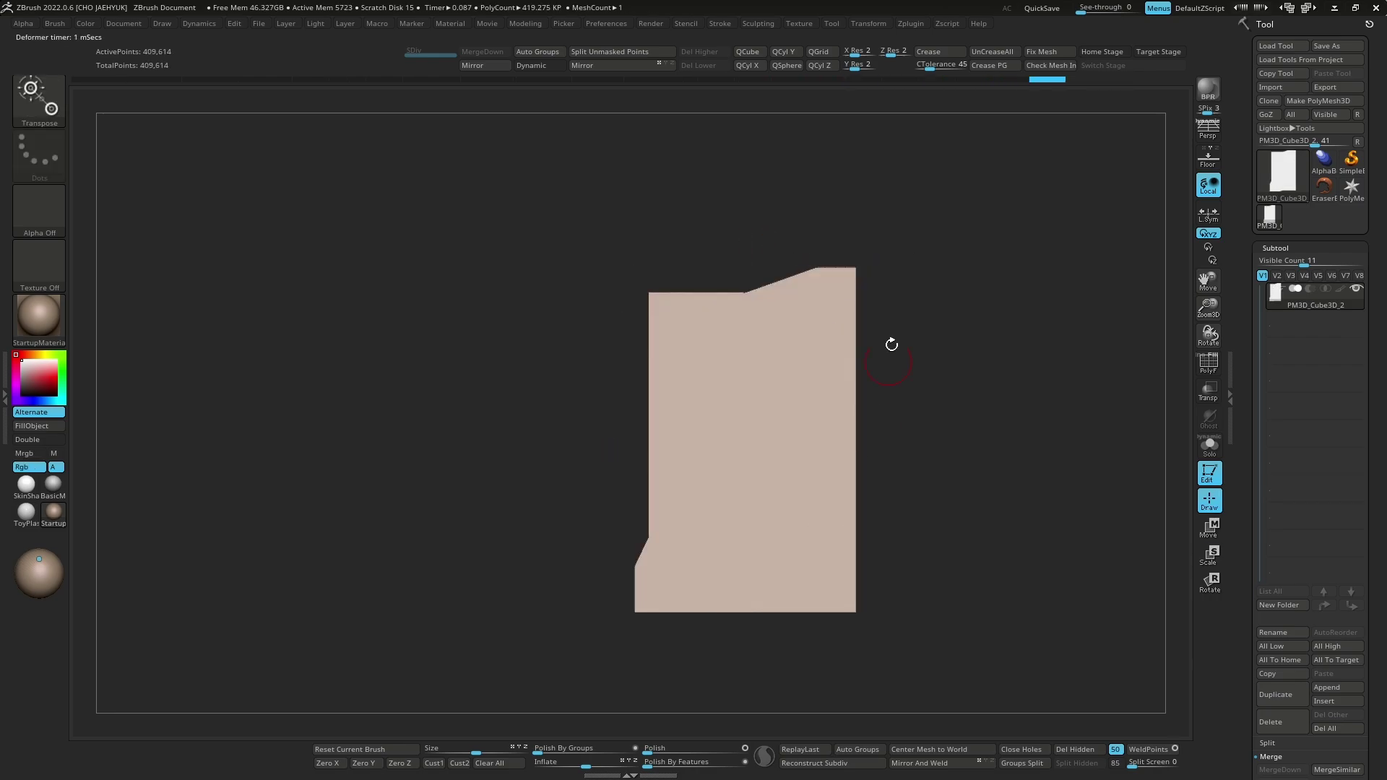
Step: Mask all but the tall block's right strip and slide that strip outward to the right
left_click_drag(960, 184, 834, 670, "ctrl")
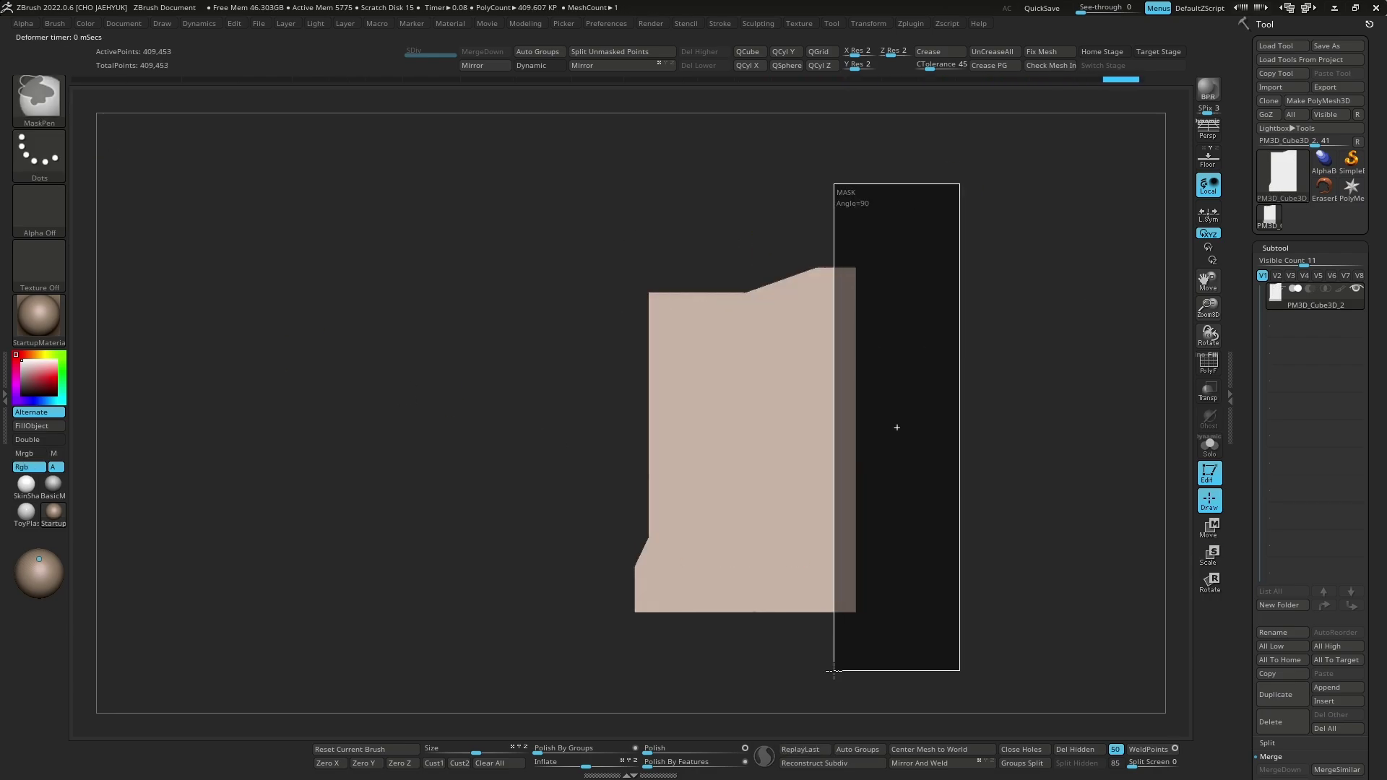
key("w")
left_click_drag(836, 448, 862, 447)
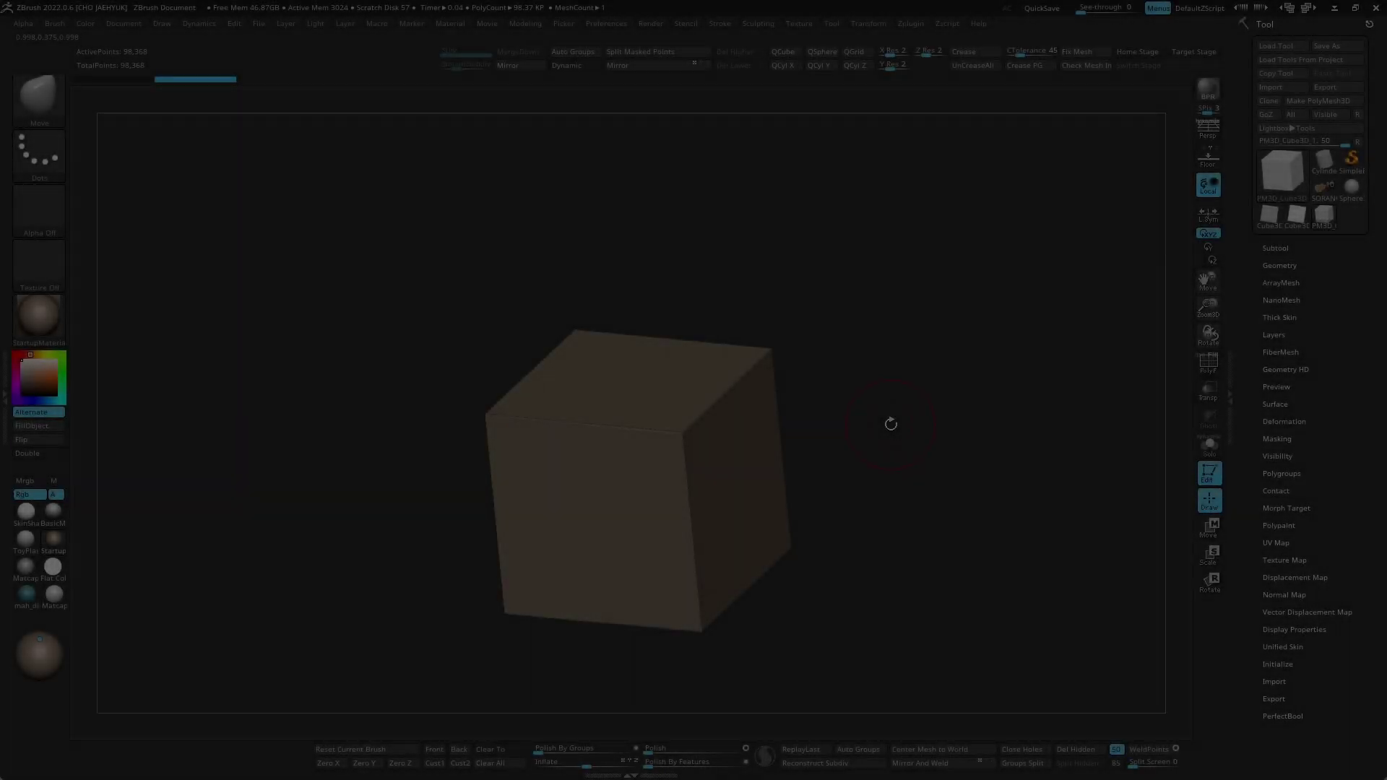
Step: Mask a circle on a cube face with MaskPen, invert it, and push it inward as a hole
mouse_move(937, 511)
left_mouse_down("shift")
mouse_move(941, 479)
mouse_move(938, 501)
left_mouse_up("shift")
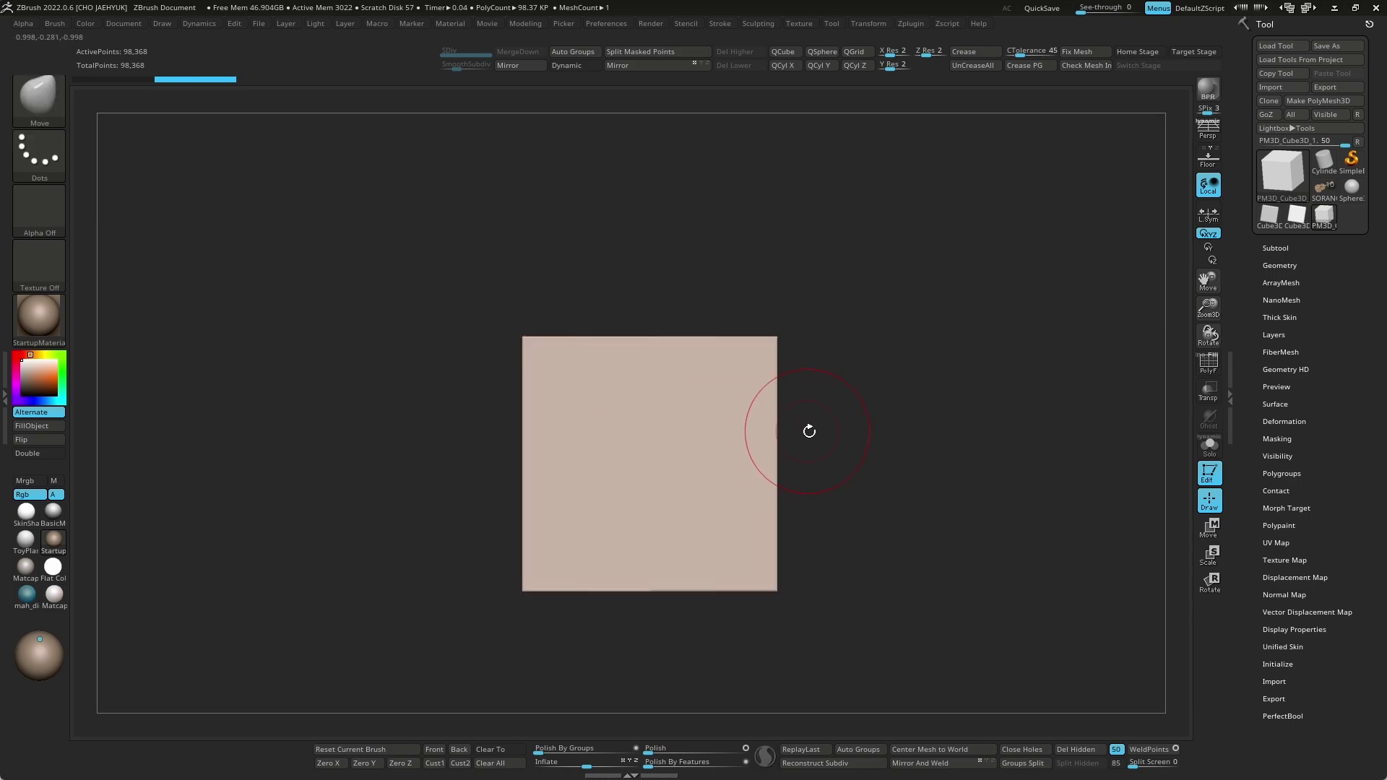
key("space")
left_click(833, 419)
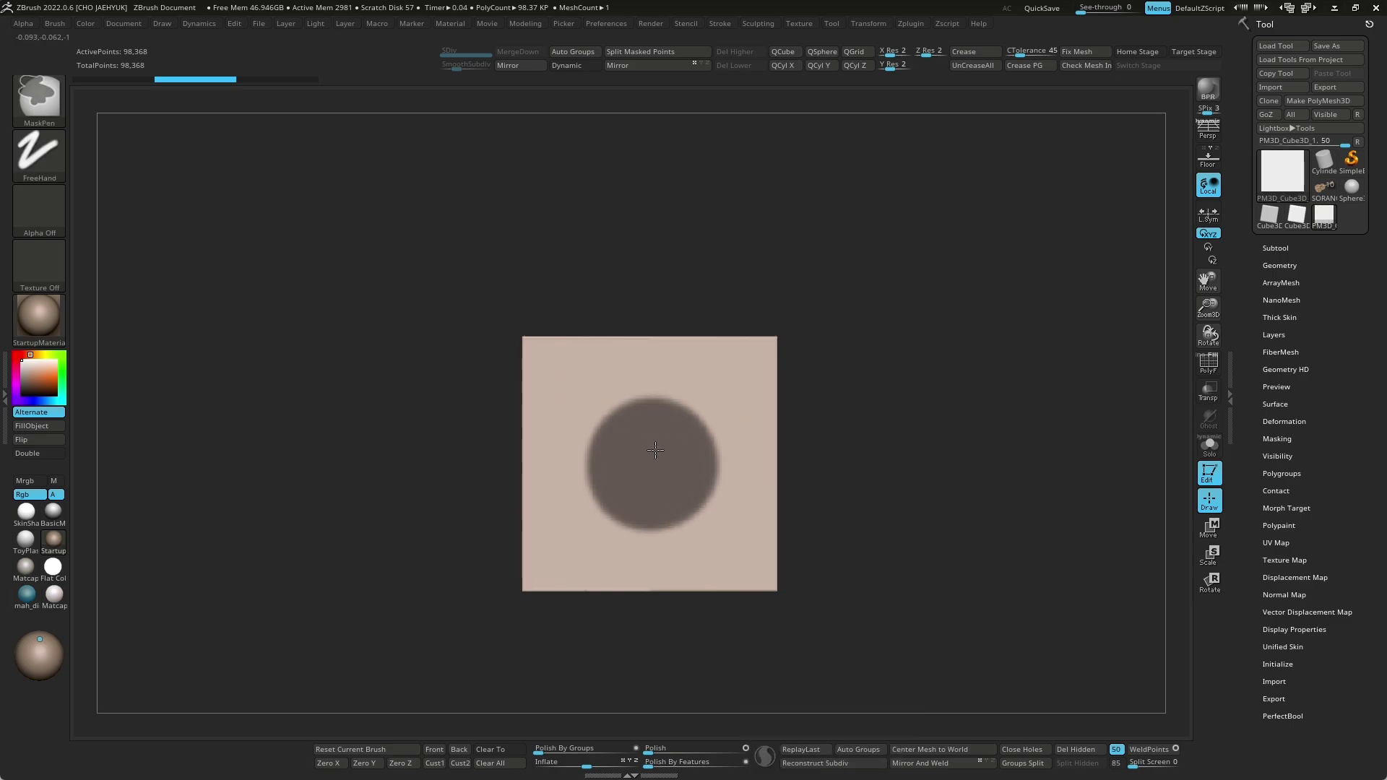
mouse_move(831, 448)
left_mouse_down()
mouse_move(978, 470)
mouse_move(979, 520)
mouse_move(948, 579)
mouse_move(1054, 448)
mouse_move(997, 527)
mouse_move(979, 521)
mouse_move(895, 607)
mouse_move(967, 562)
mouse_move(965, 544)
left_mouse_up()
left_click_drag(938, 591, 922, 527)
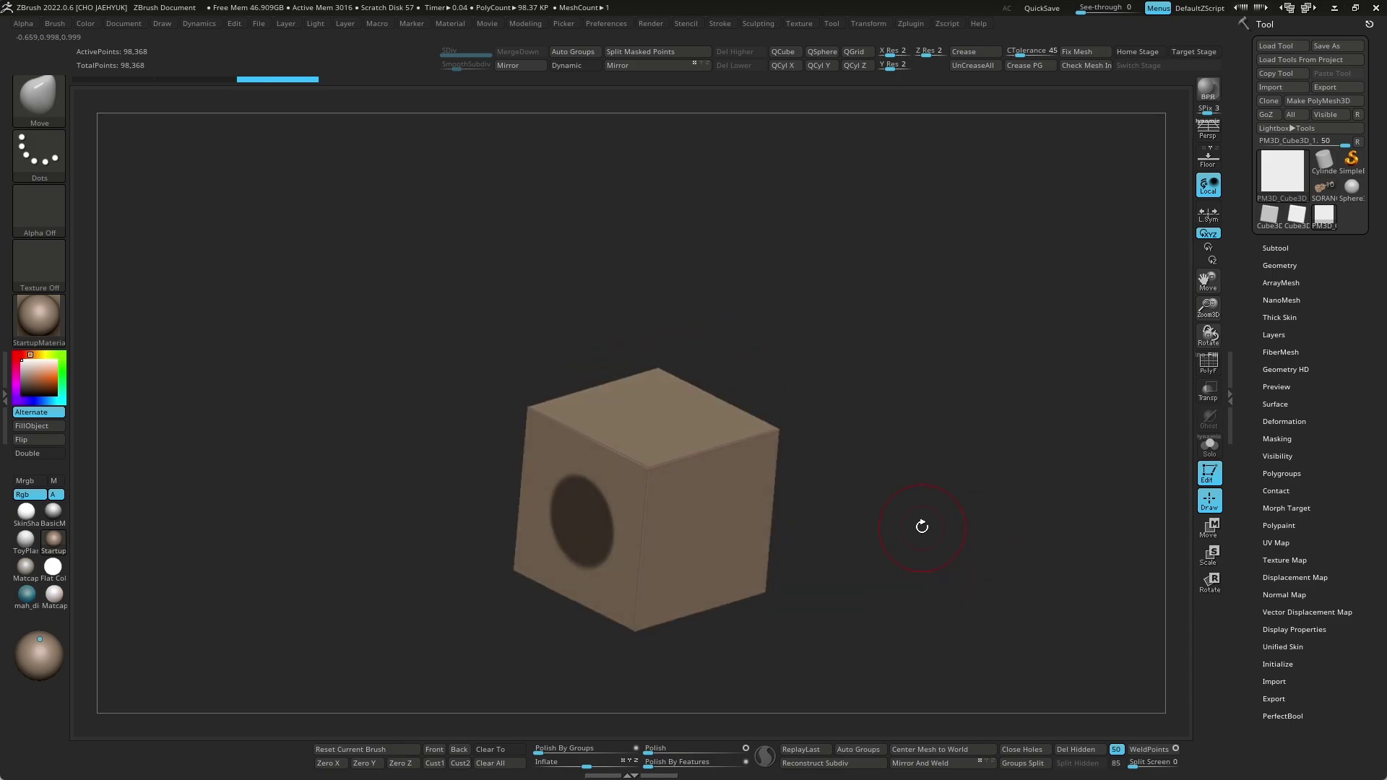
left_click(848, 514, "ctrl")
key("w")
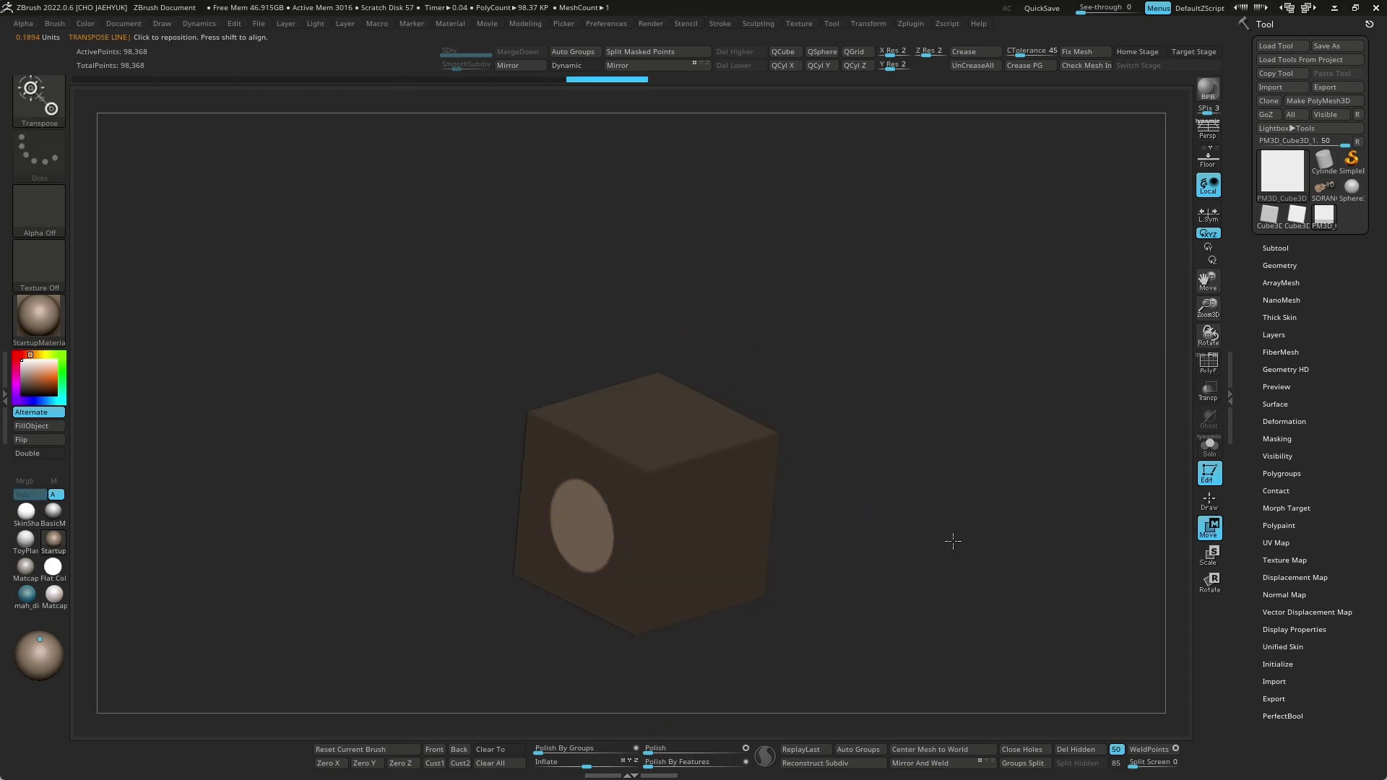
mouse_move(936, 552)
left_mouse_down("shift")
mouse_move(907, 508)
mouse_move(927, 538)
mouse_move(990, 490)
mouse_move(1045, 526)
mouse_move(992, 648)
left_mouse_up("shift")
key("q")
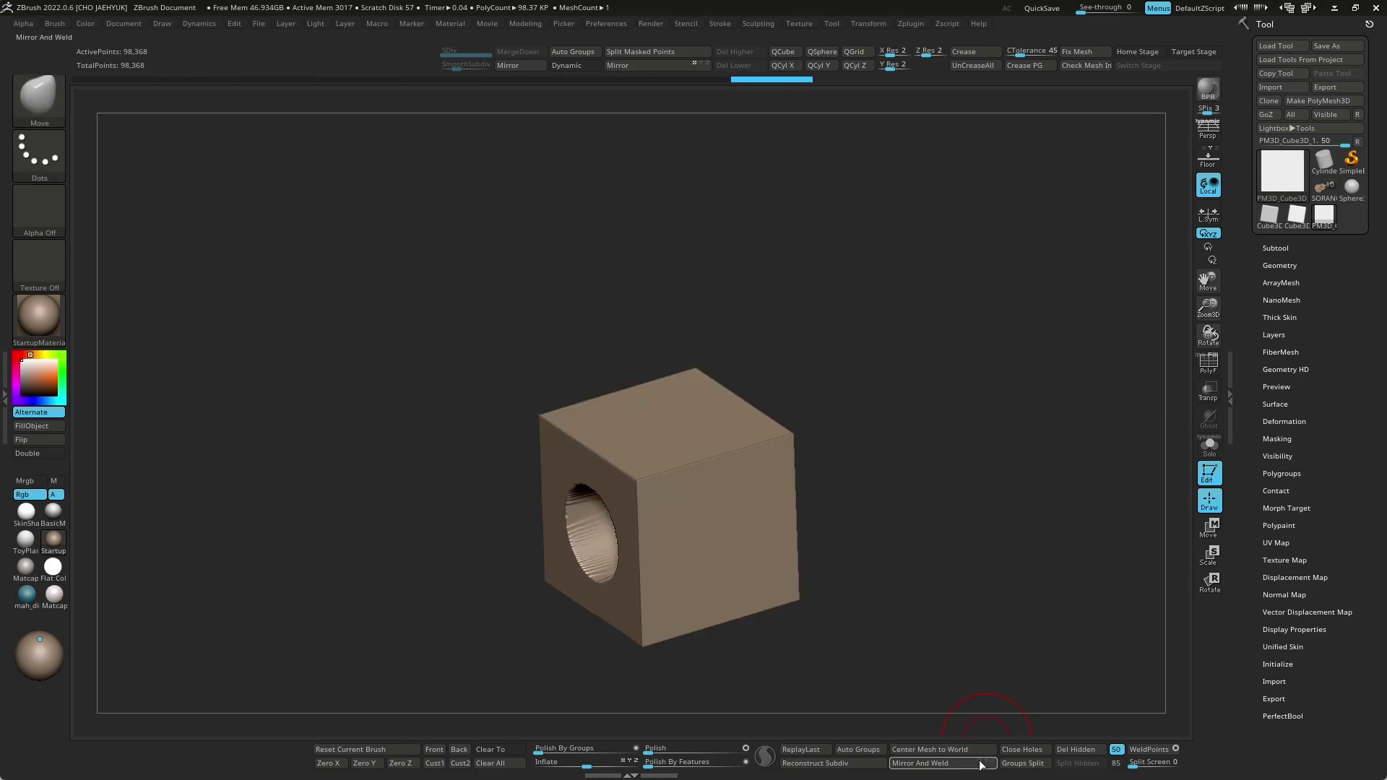
mouse_move(971, 575)
left_mouse_down()
mouse_move(1010, 542)
mouse_move(1007, 588)
mouse_move(1001, 576)
mouse_move(887, 653)
mouse_move(937, 563)
mouse_move(913, 619)
mouse_move(997, 557)
mouse_move(951, 604)
mouse_move(980, 578)
left_mouse_up()
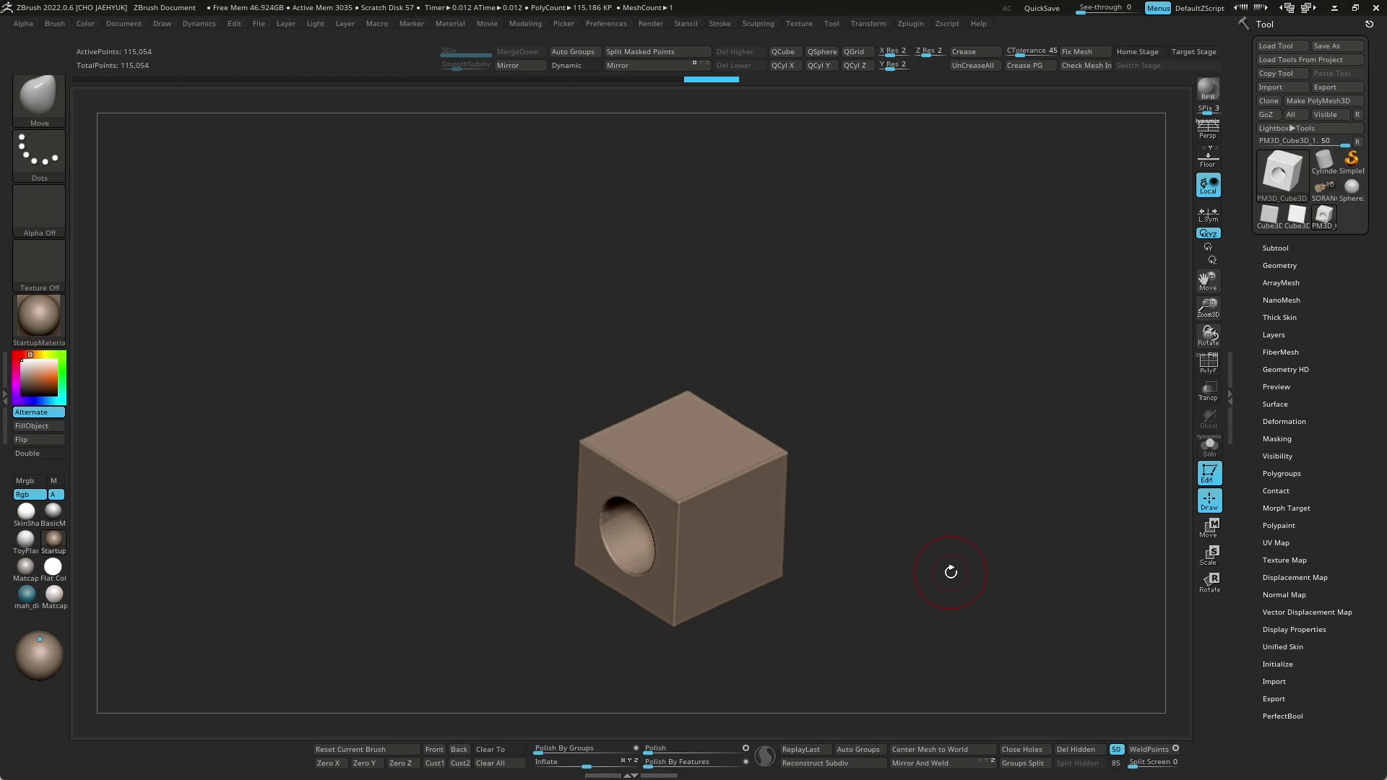
Step: Mask all but the cube's upper-right corner and push the corner in to form a step
mouse_move(974, 563)
left_mouse_down()
mouse_move(954, 511)
mouse_move(1199, 383)
left_mouse_up()
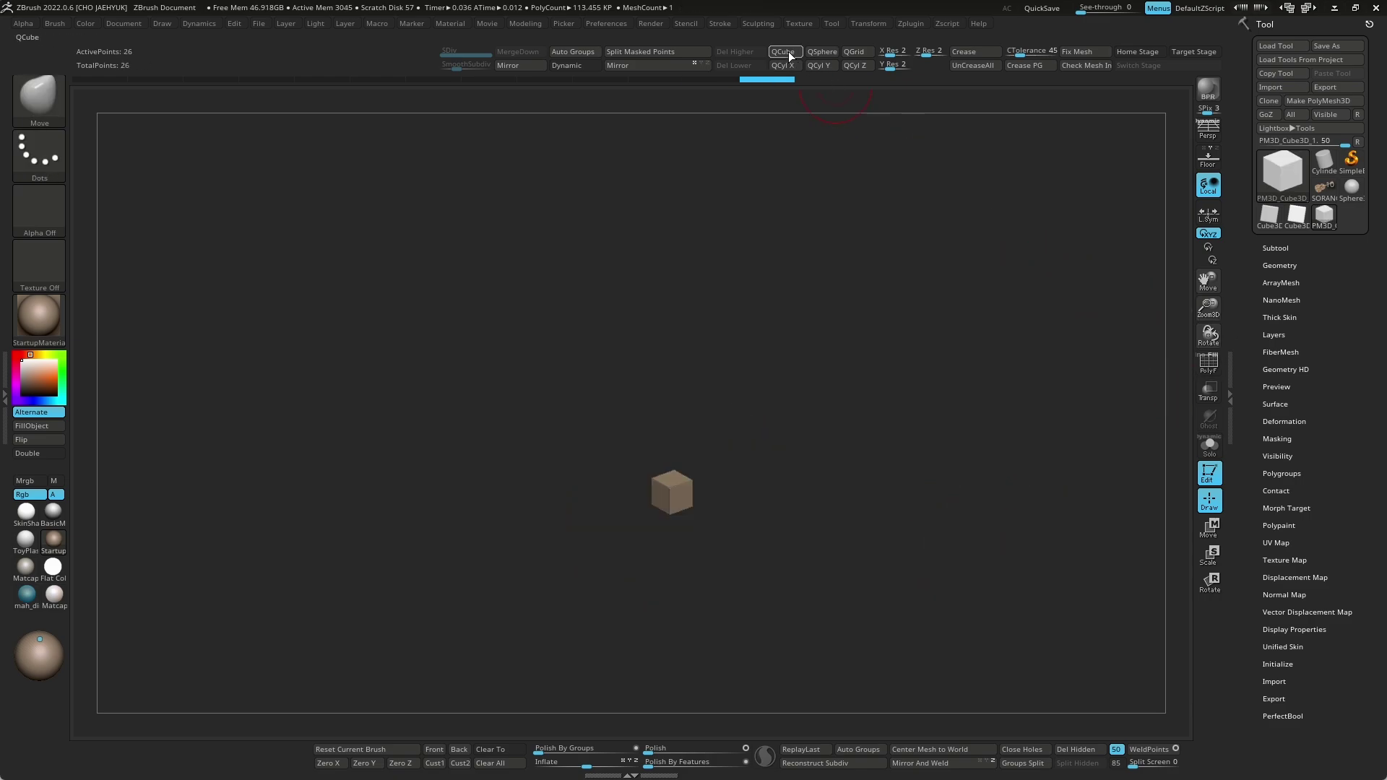
left_click_drag(917, 424, 978, 619, "shift")
left_click_drag(824, 502, 731, 574, "ctrl")
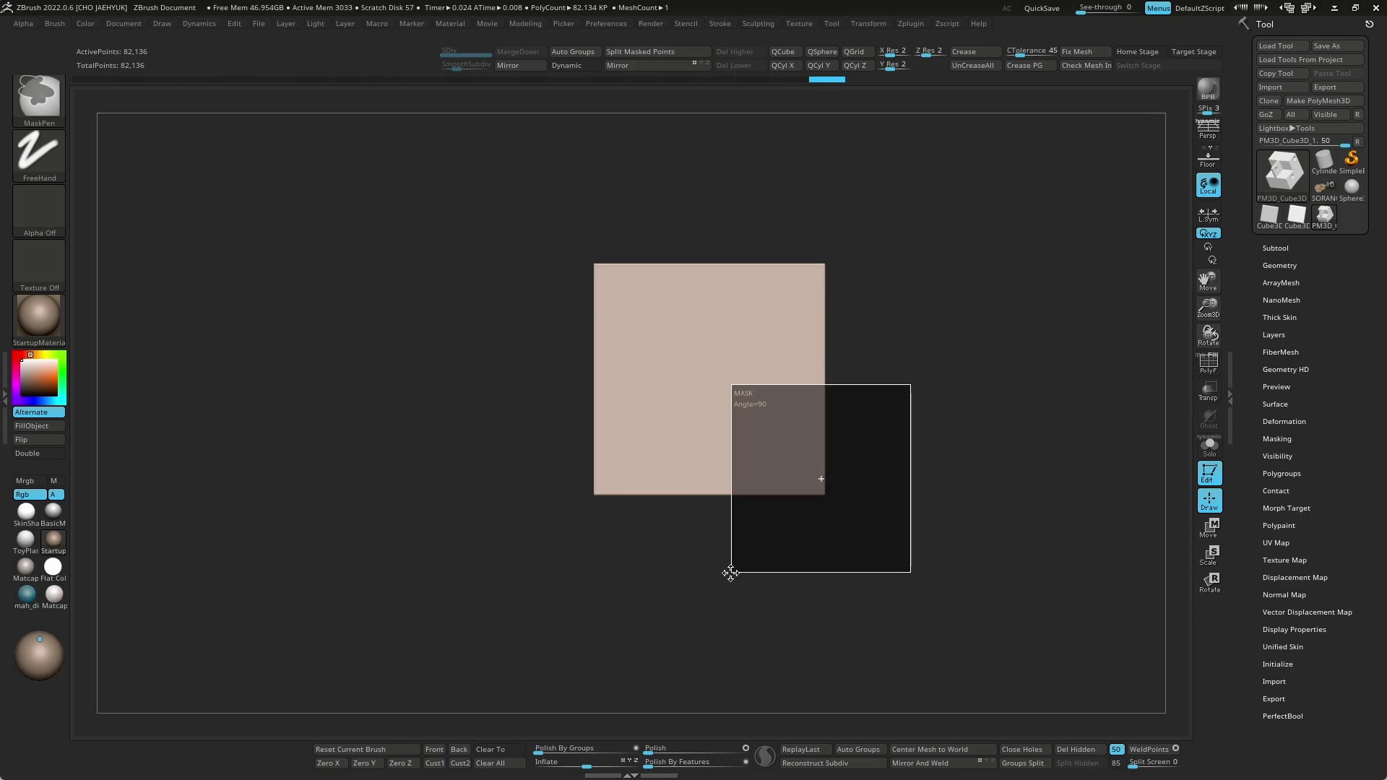
left_click_drag(949, 567, 1005, 454, "shift")
left_click_drag(678, 659, 1000, 526, "shift")
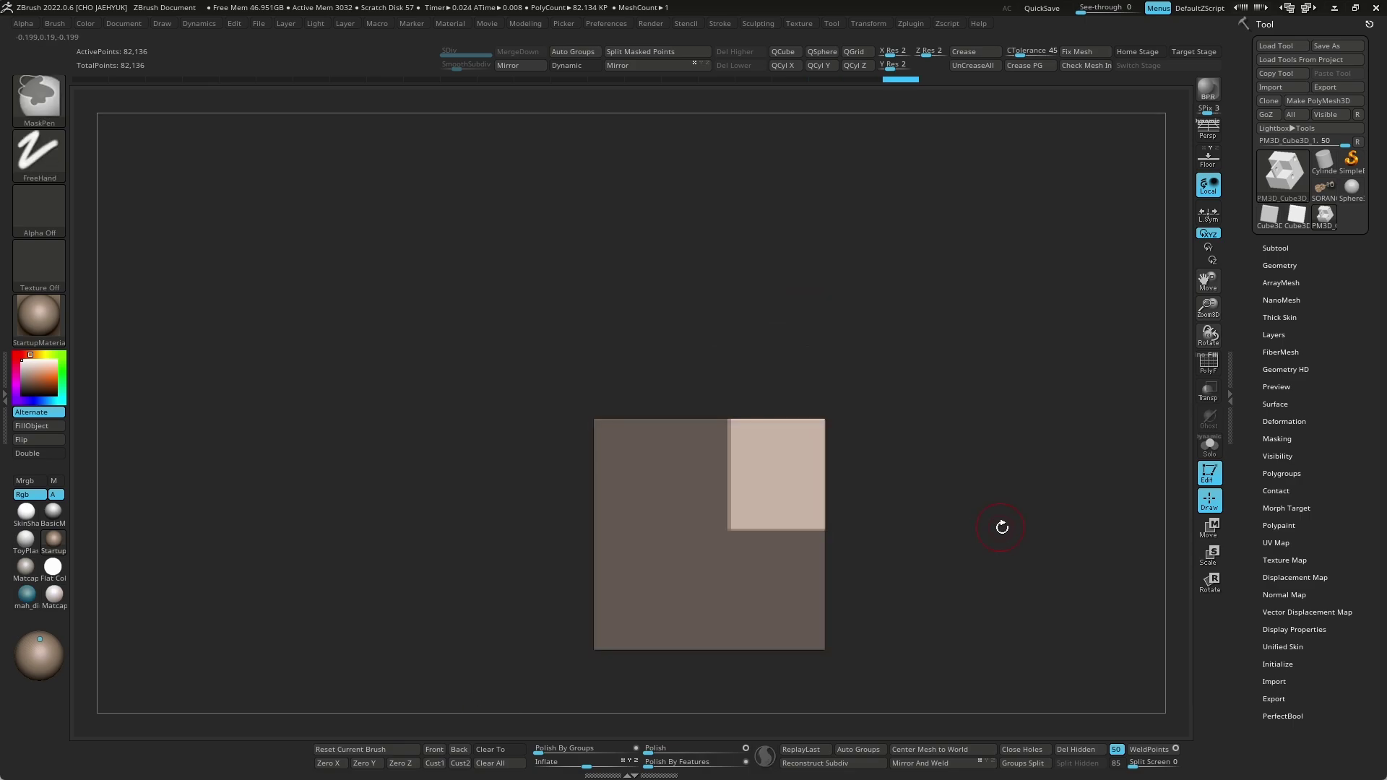
key("w")
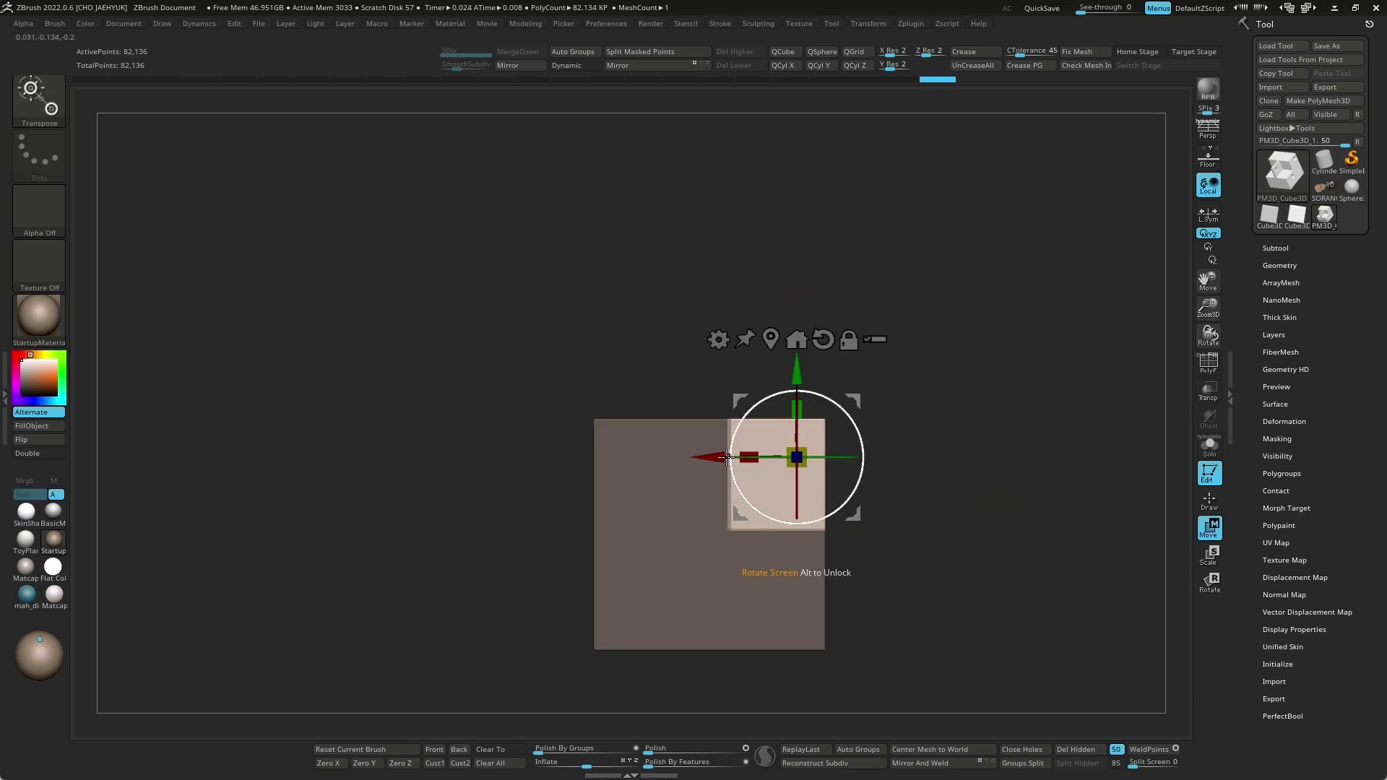
left_click_drag(727, 457, 626, 457)
left_click_drag(1005, 516, 972, 552, "ctrl")
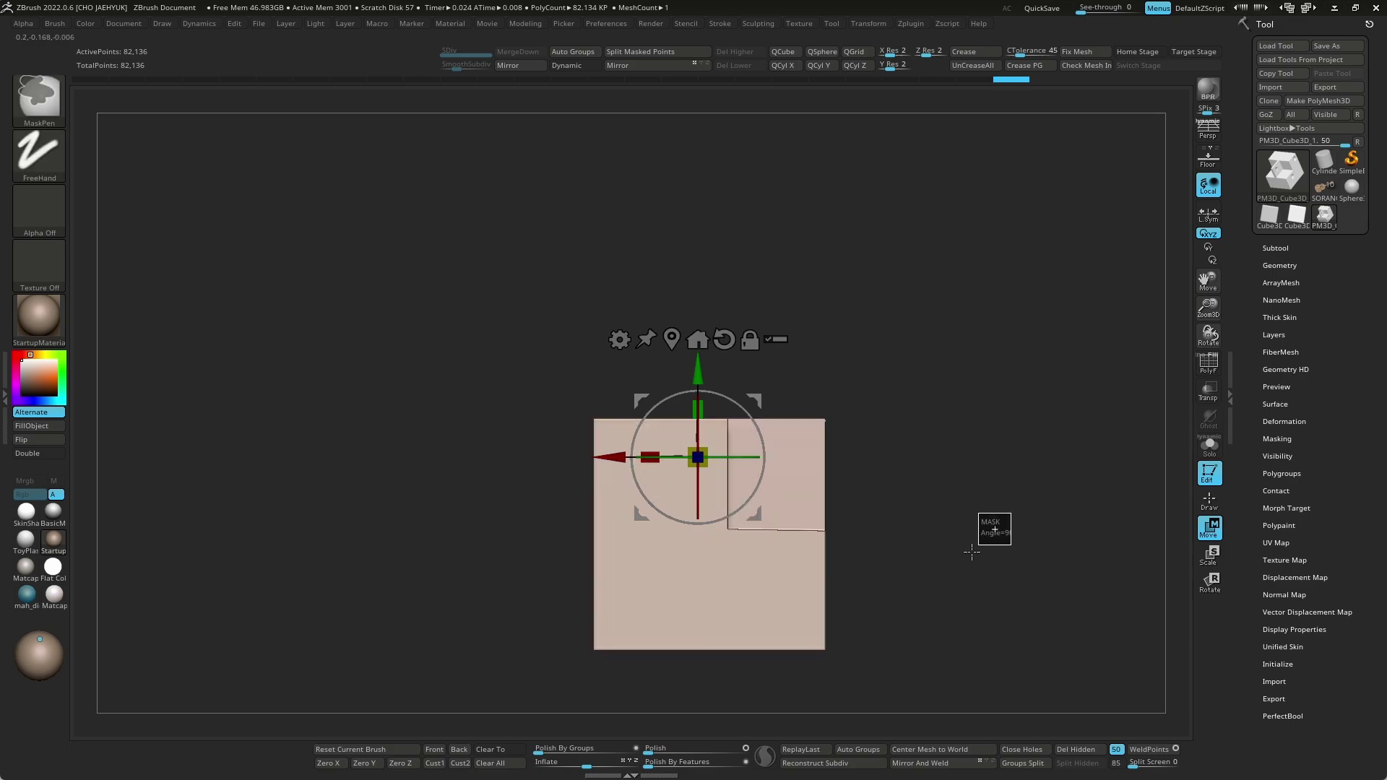
key("q")
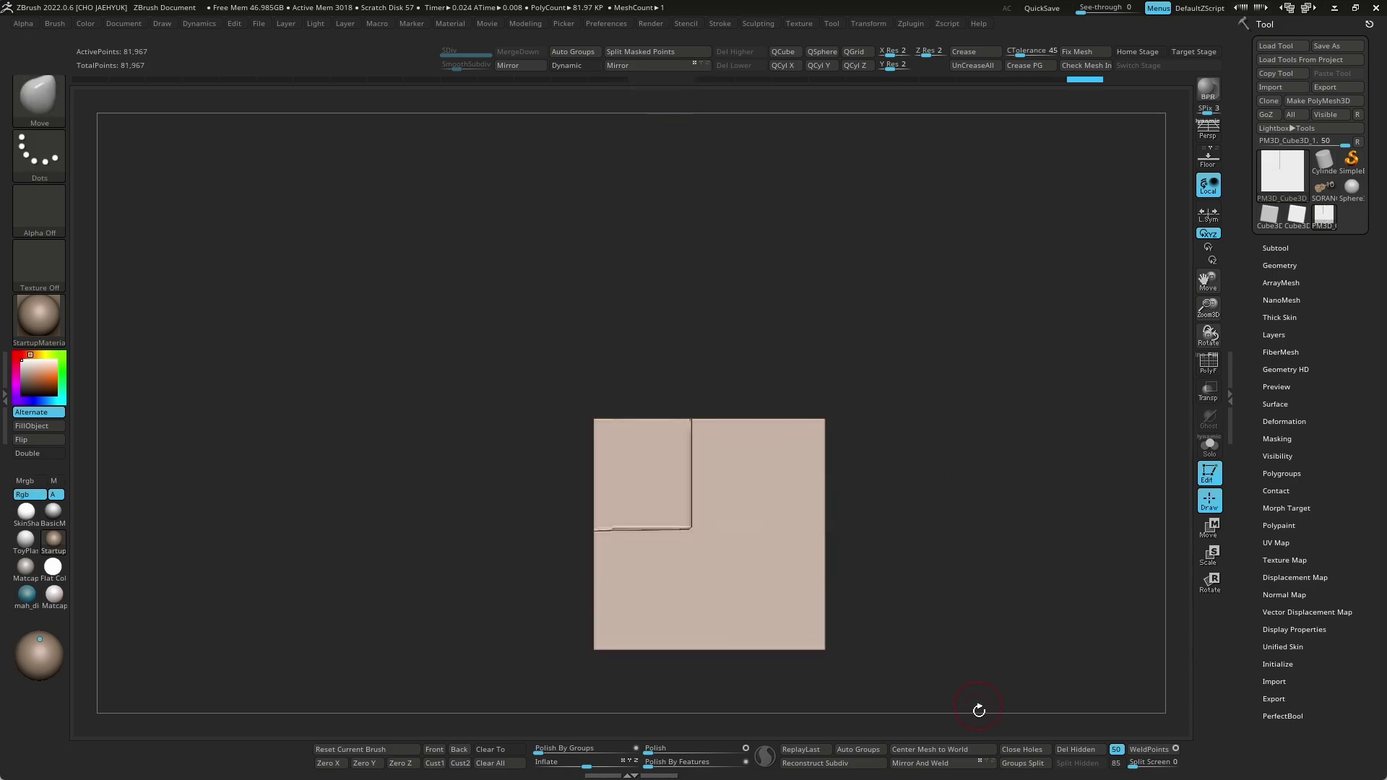
Step: Chamfer the raised block's top corner with ClipCurve
left_click_drag(964, 681, 1037, 582)
mouse_move(914, 481)
left_mouse_down("shift")
mouse_move(948, 473)
mouse_move(744, 505)
left_mouse_up("shift")
left_click_drag(925, 468, 884, 529)
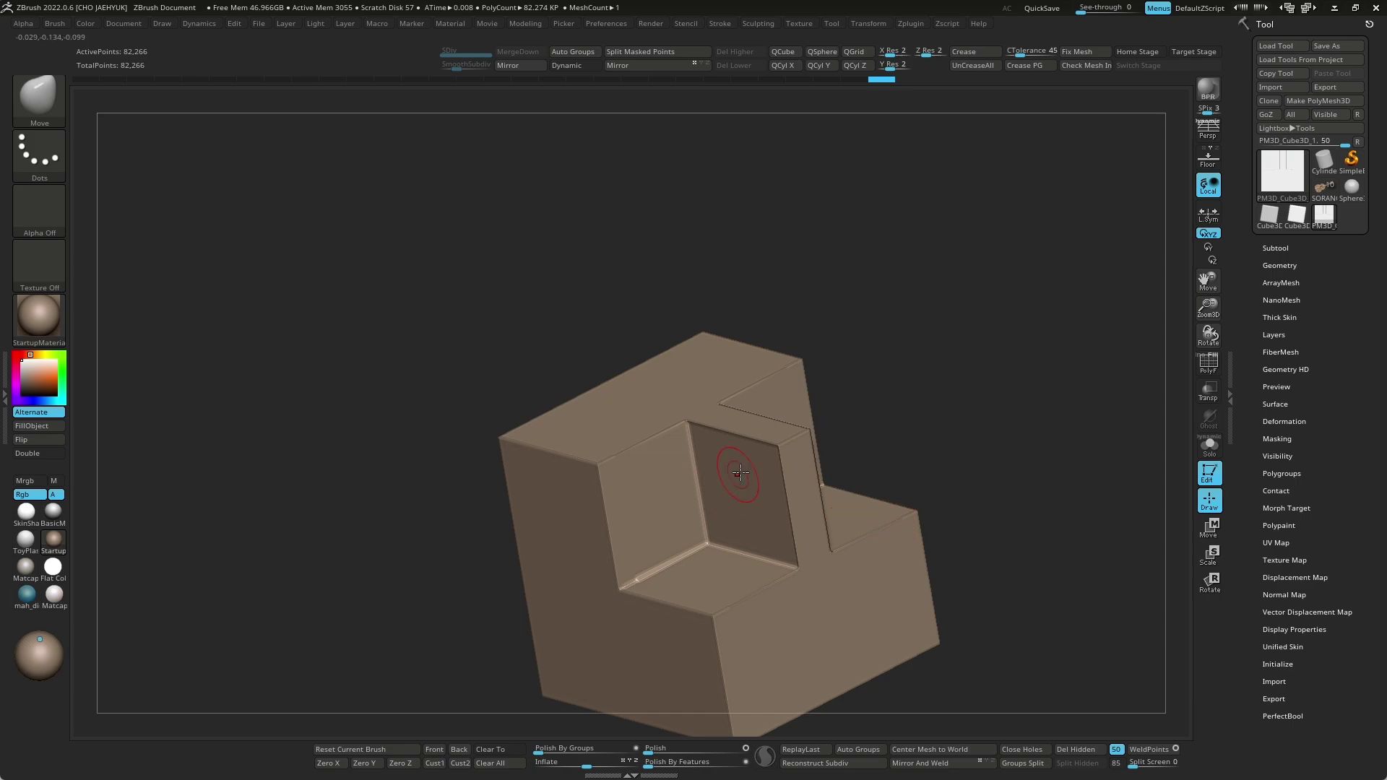
key("space")
left_click(883, 391)
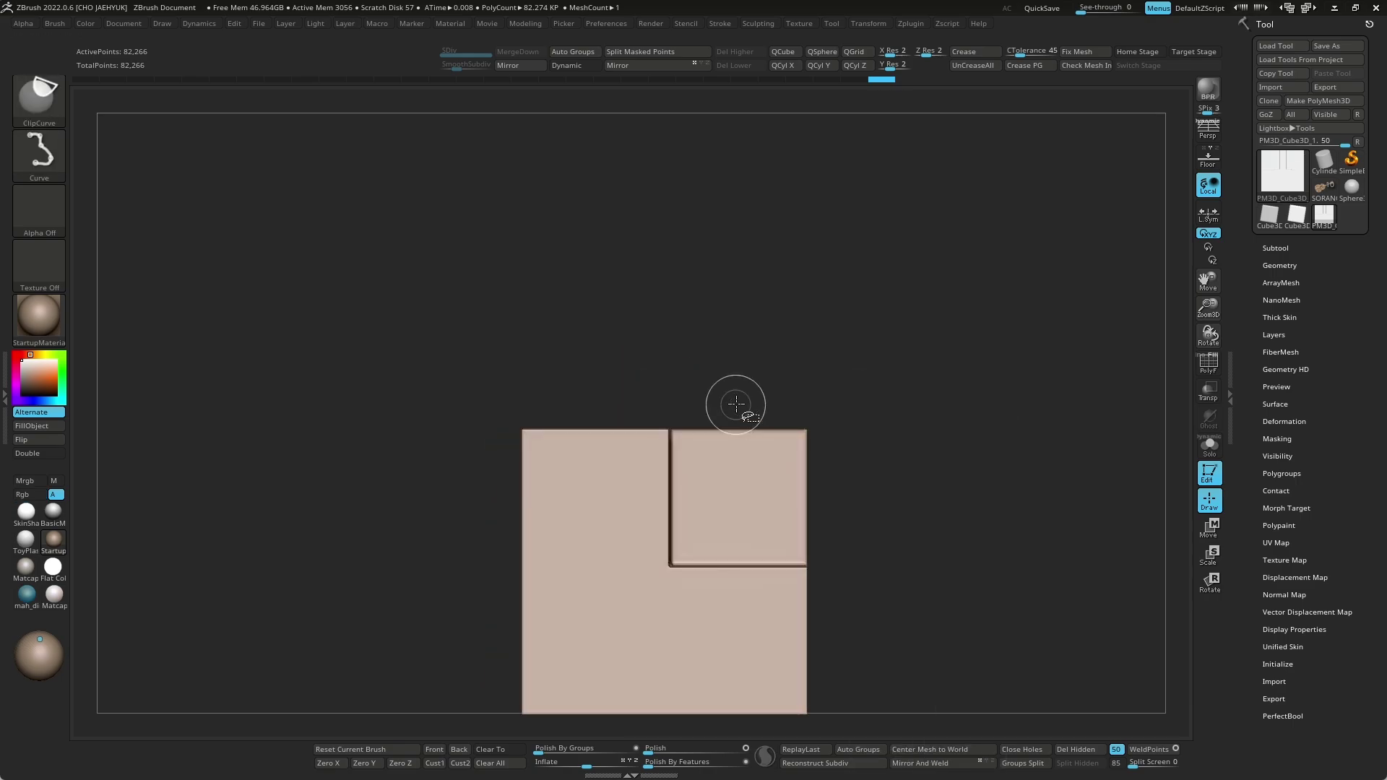
left_click_drag(958, 508, 1040, 517)
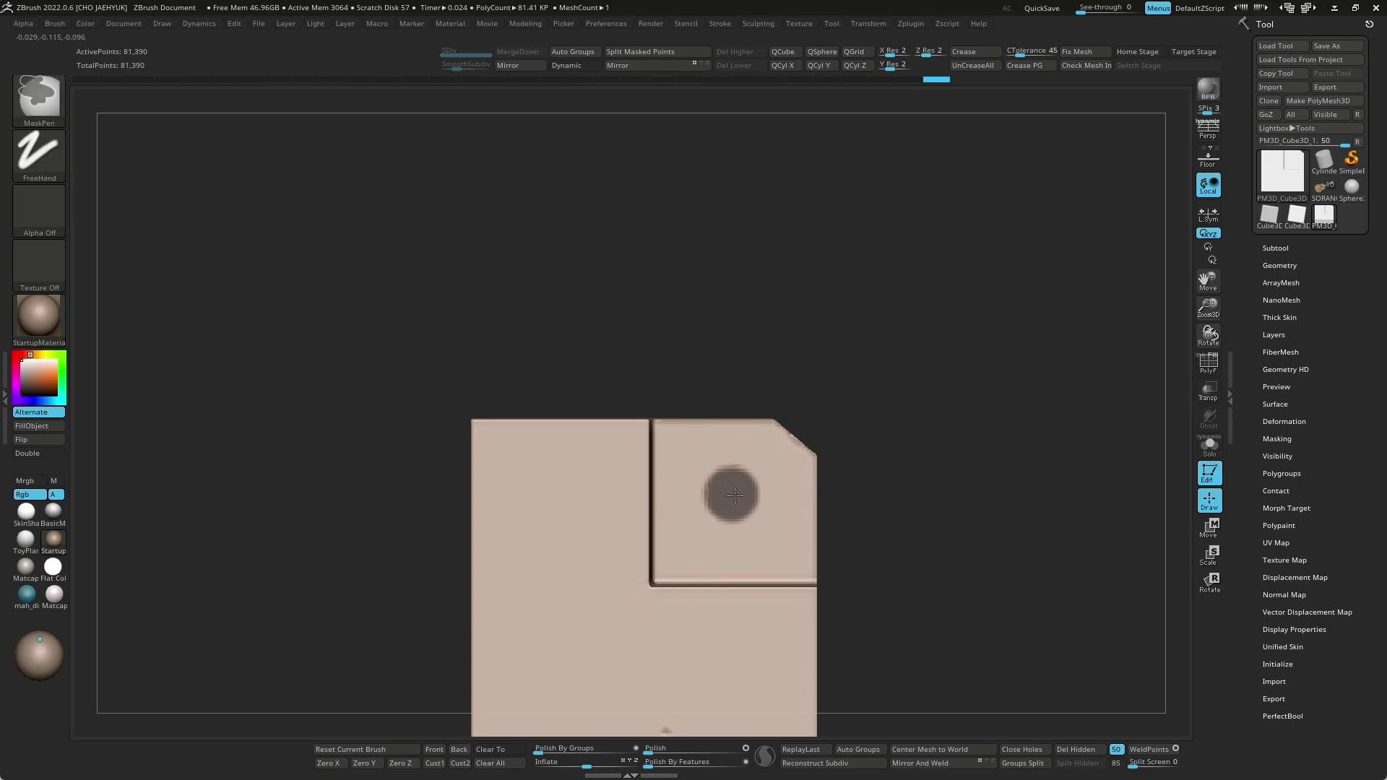
Step: Invert the circle mask, push it into the raised tab as a hole, and clear the mask
left_click(1037, 495, "ctrl")
key("w")
left_click_drag(1038, 496, 978, 487)
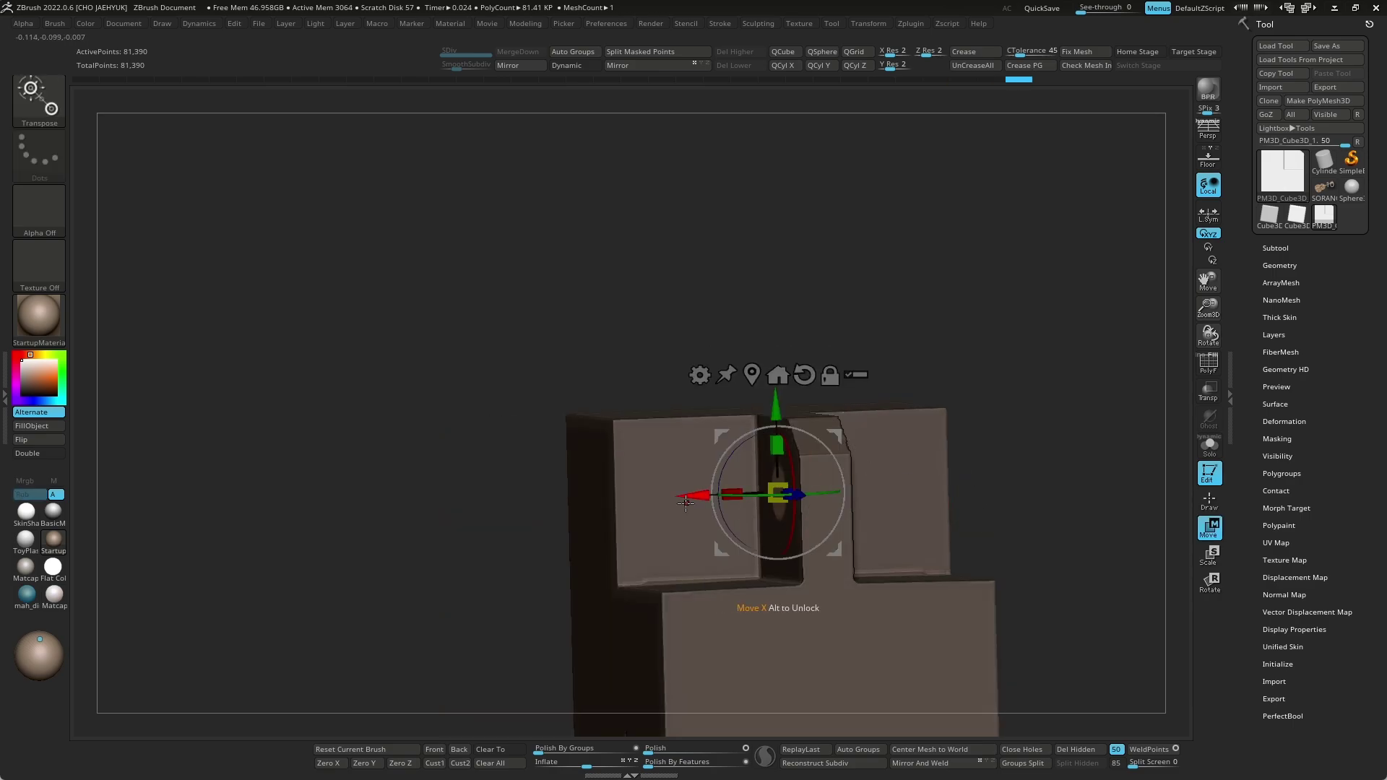
key("q")
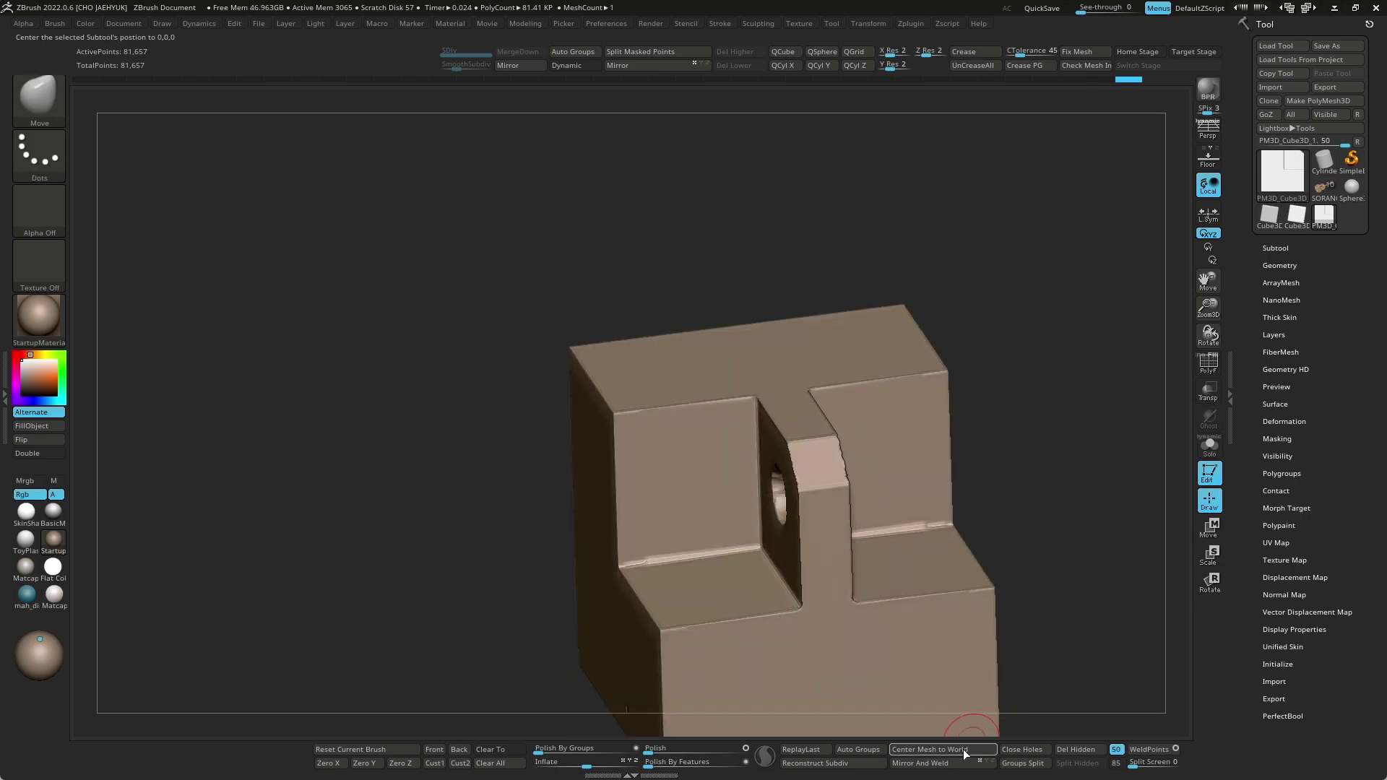
mouse_move(1106, 576)
left_mouse_down()
mouse_move(1138, 511)
mouse_move(1086, 555)
mouse_move(1090, 470)
left_mouse_up()
key("w")
left_click(1047, 471, "ctrl")
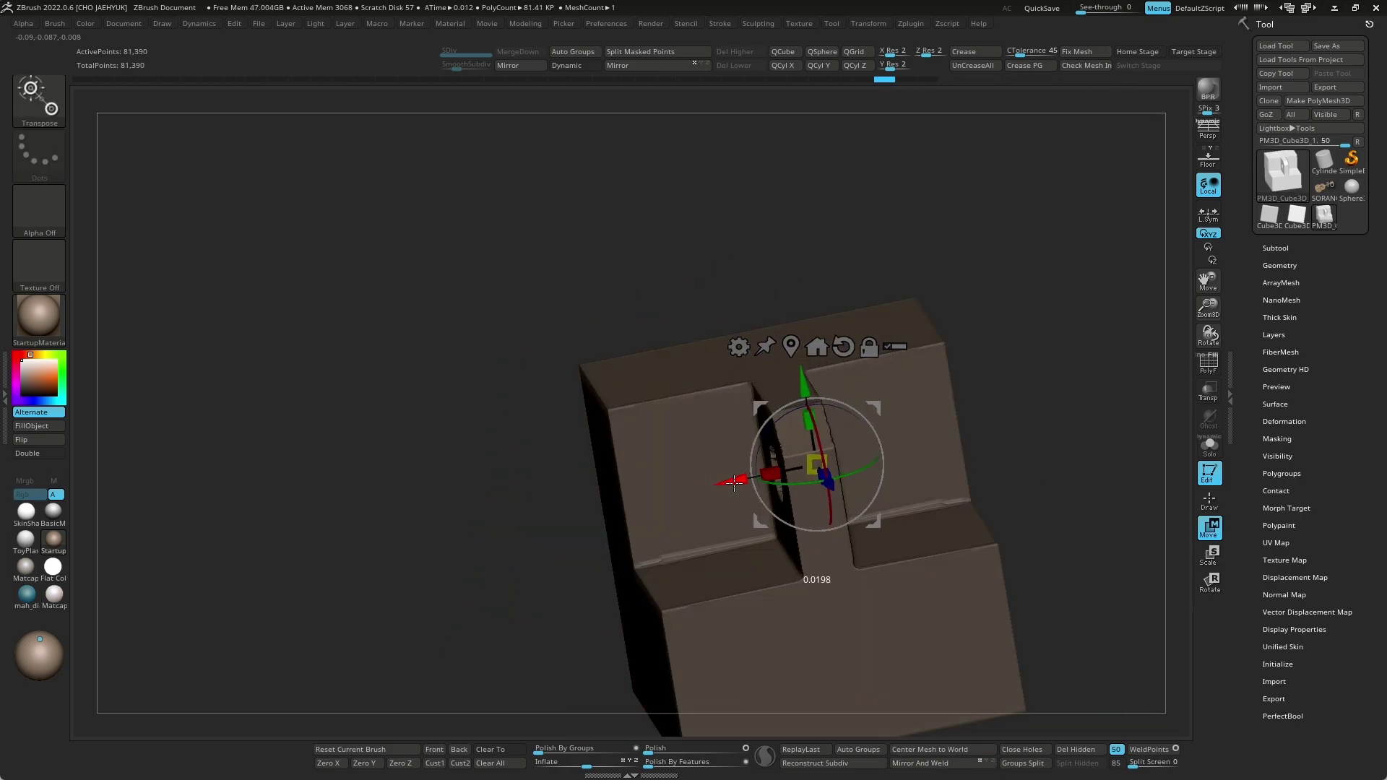
left_click(1139, 458, "ctrl")
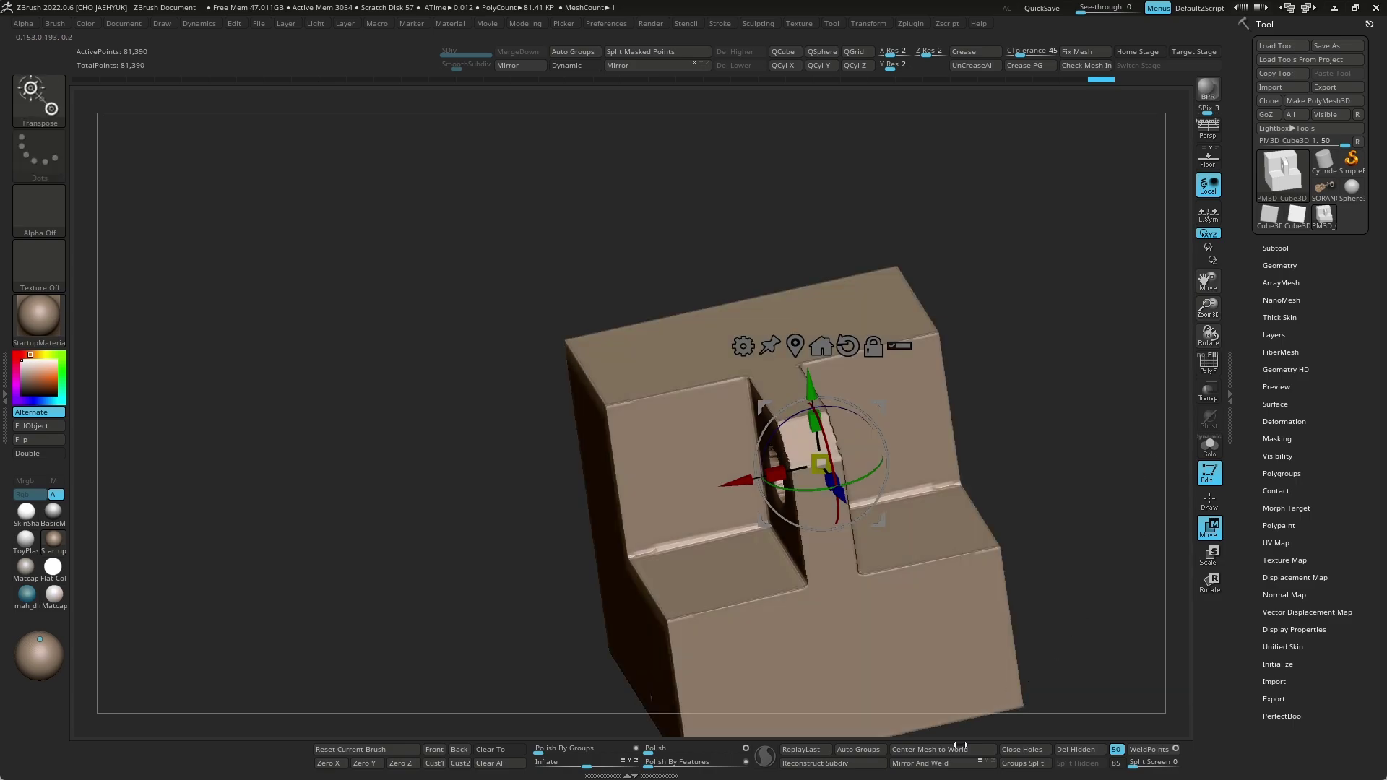
mouse_move(1082, 592)
left_mouse_down()
mouse_move(1121, 527)
mouse_move(1069, 543)
mouse_move(1069, 519)
mouse_move(1003, 668)
left_mouse_up()
key("q")
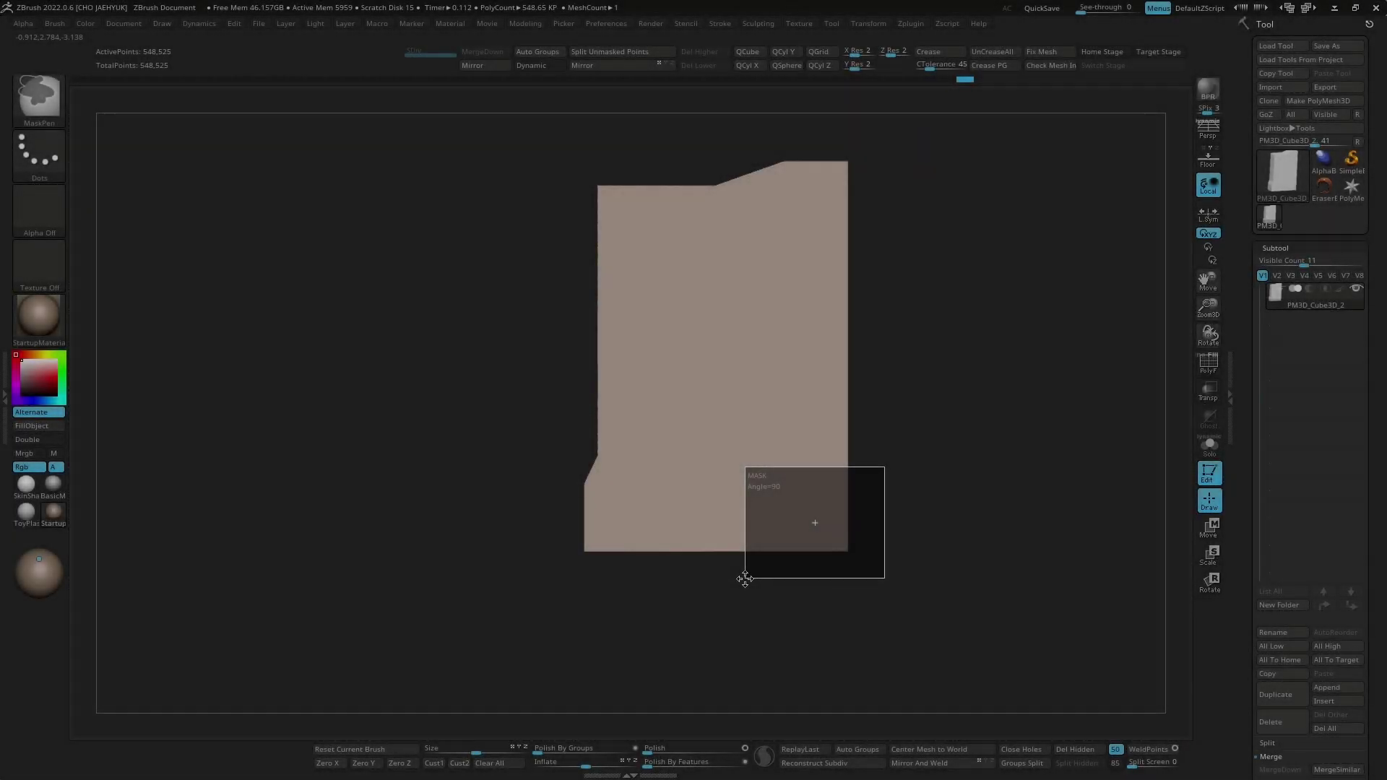
Step: Mask the tall body's lower-right corner block and duplicate it
left_click_drag(747, 576, 744, 576, "ctrl")
key("w")
left_click_drag(939, 578, 932, 518)
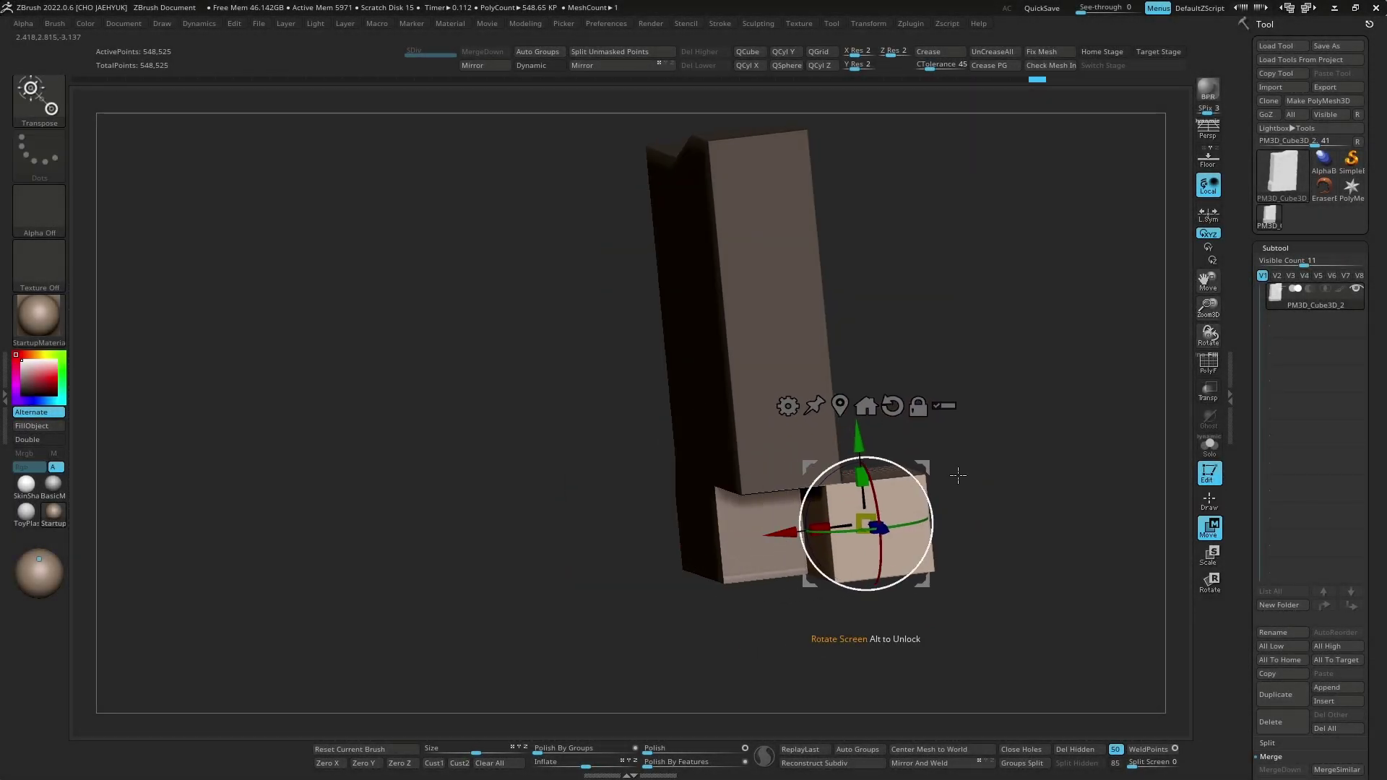
left_click_drag(926, 445, 802, 593, "ctrl")
left_click_drag(831, 600, 954, 552)
key("w")
mouse_move(1033, 499)
left_mouse_down()
mouse_move(1025, 542)
mouse_move(1012, 393)
left_mouse_up()
Step: Split the corner block into its own subtool and angle it with the gizmo
key("w")
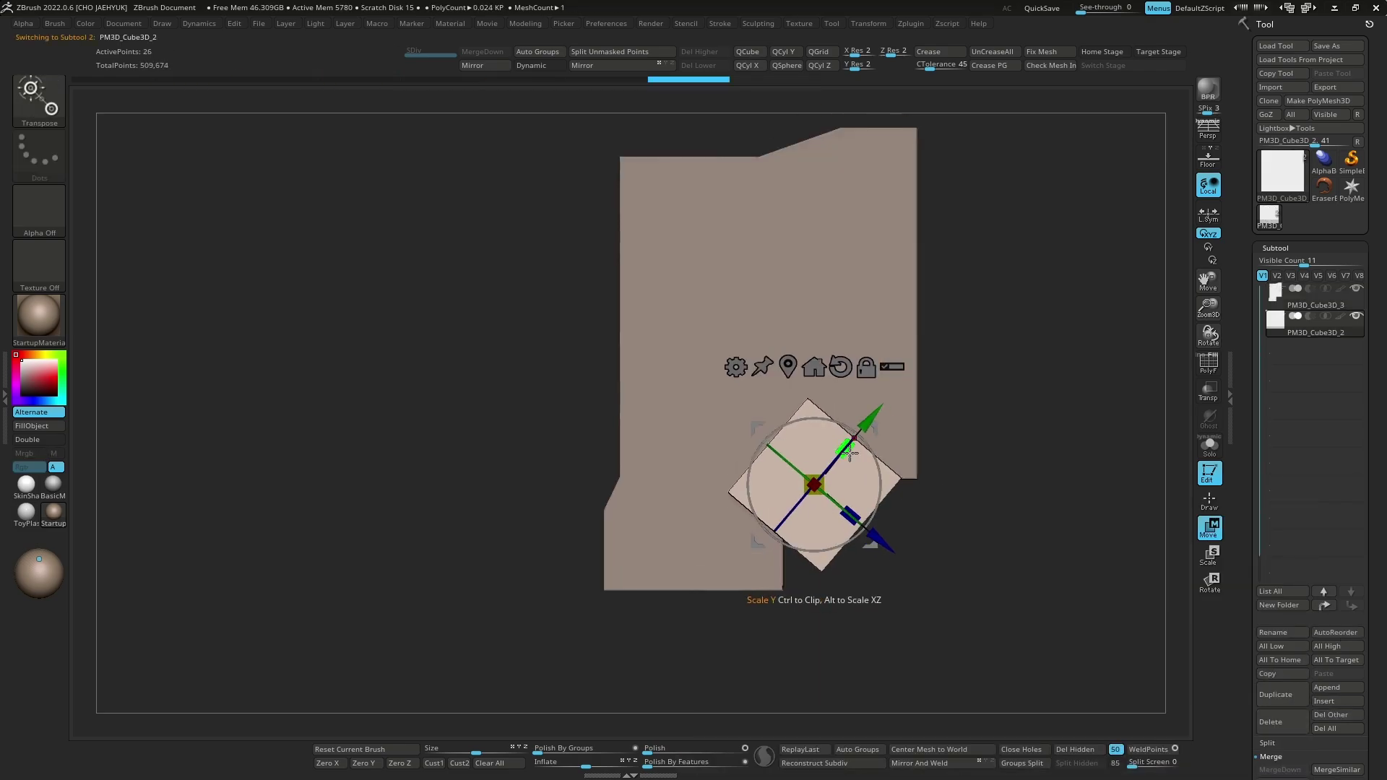
key("w")
mouse_move(930, 424)
left_mouse_down()
mouse_move(867, 405)
mouse_move(831, 506)
mouse_move(922, 596)
left_mouse_up()
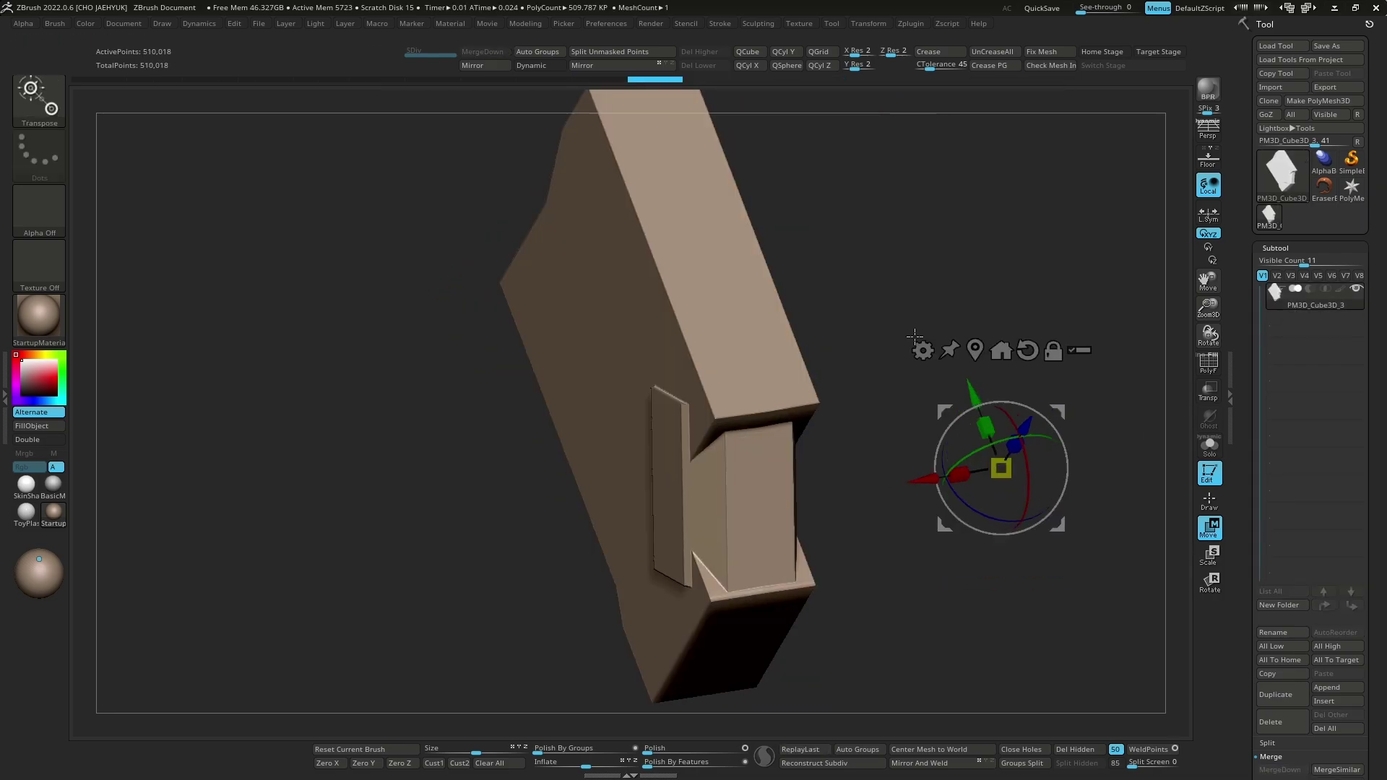
left_click(663, 304)
key("q")
Step: Slice a band across the merged body along a KnifeCurve line
mouse_move(904, 378)
left_mouse_down()
mouse_move(979, 489)
mouse_move(772, 340)
left_mouse_up()
left_click_drag(771, 340, 826, 478, "ctrl+shift")
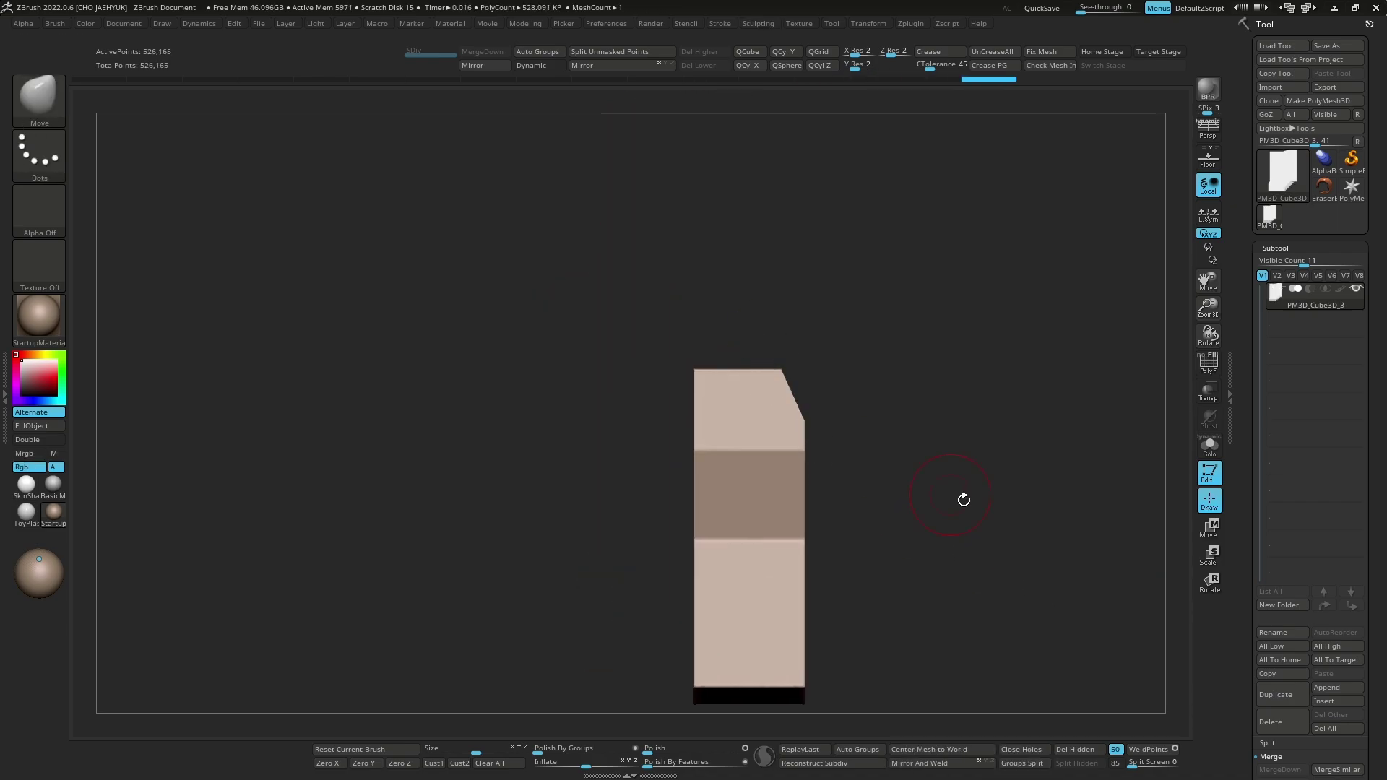
mouse_move(966, 495)
left_mouse_down()
mouse_move(1025, 421)
mouse_move(830, 520)
mouse_move(778, 590)
left_mouse_up()
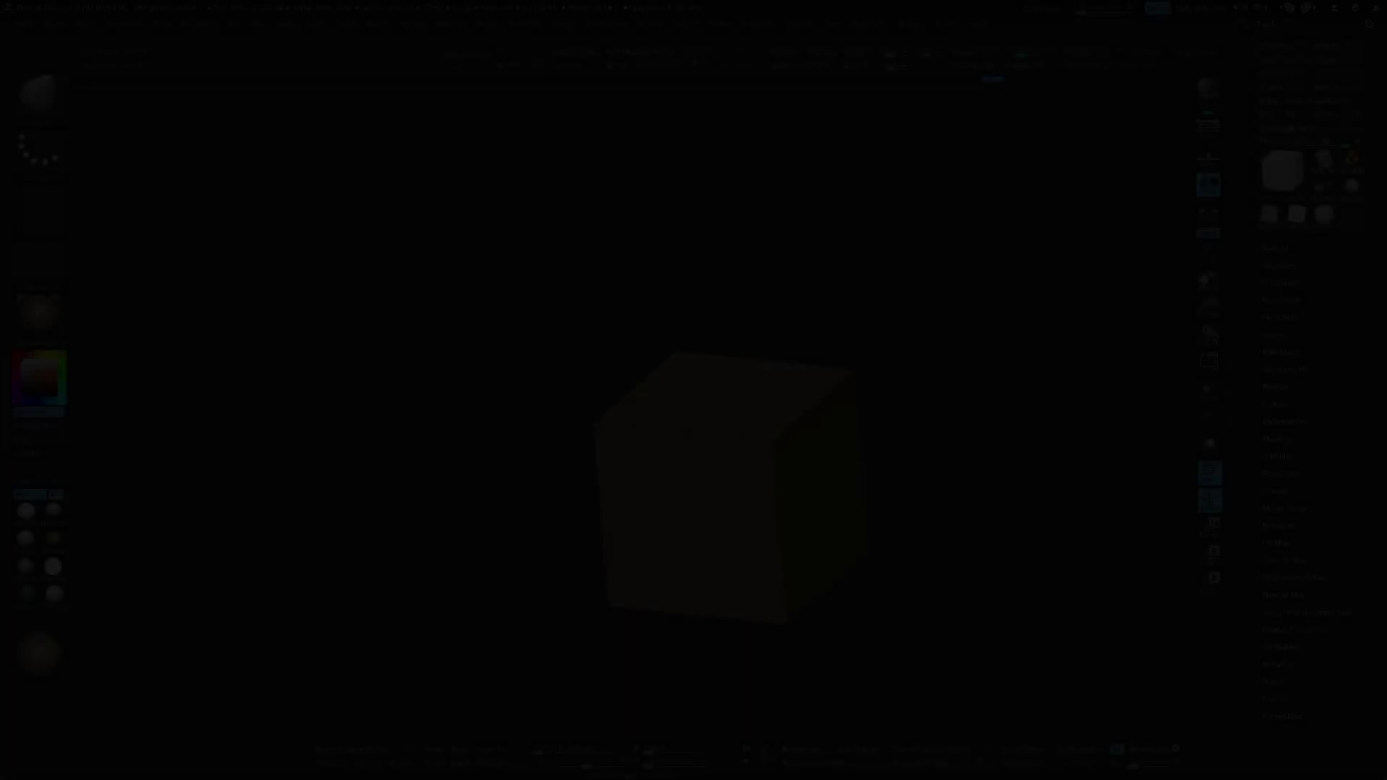
Step: Select BevelArc and merge the cube into a single polygroup, with PolyF turned off
key("b")
key("b")
key("a")
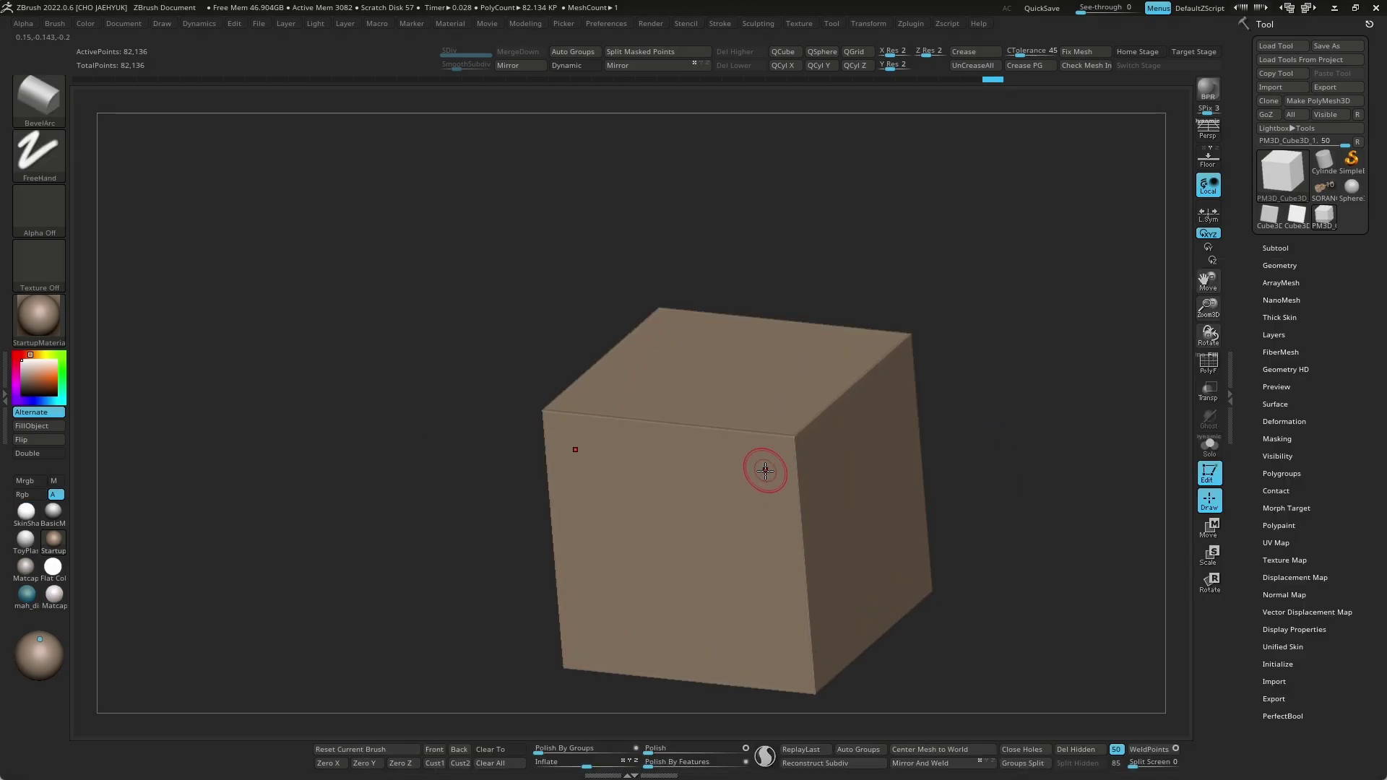
left_click_drag(980, 456, 813, 453)
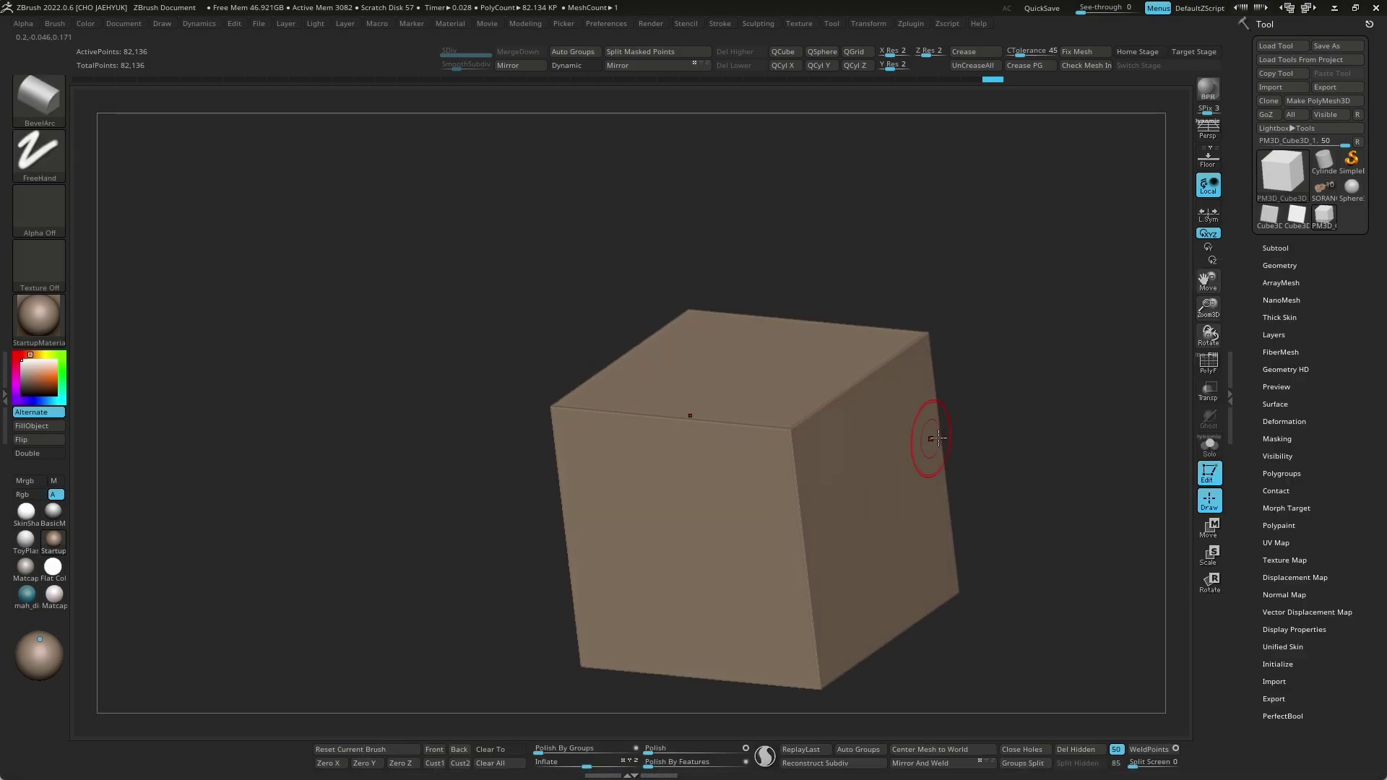
left_click_drag(938, 438, 859, 401)
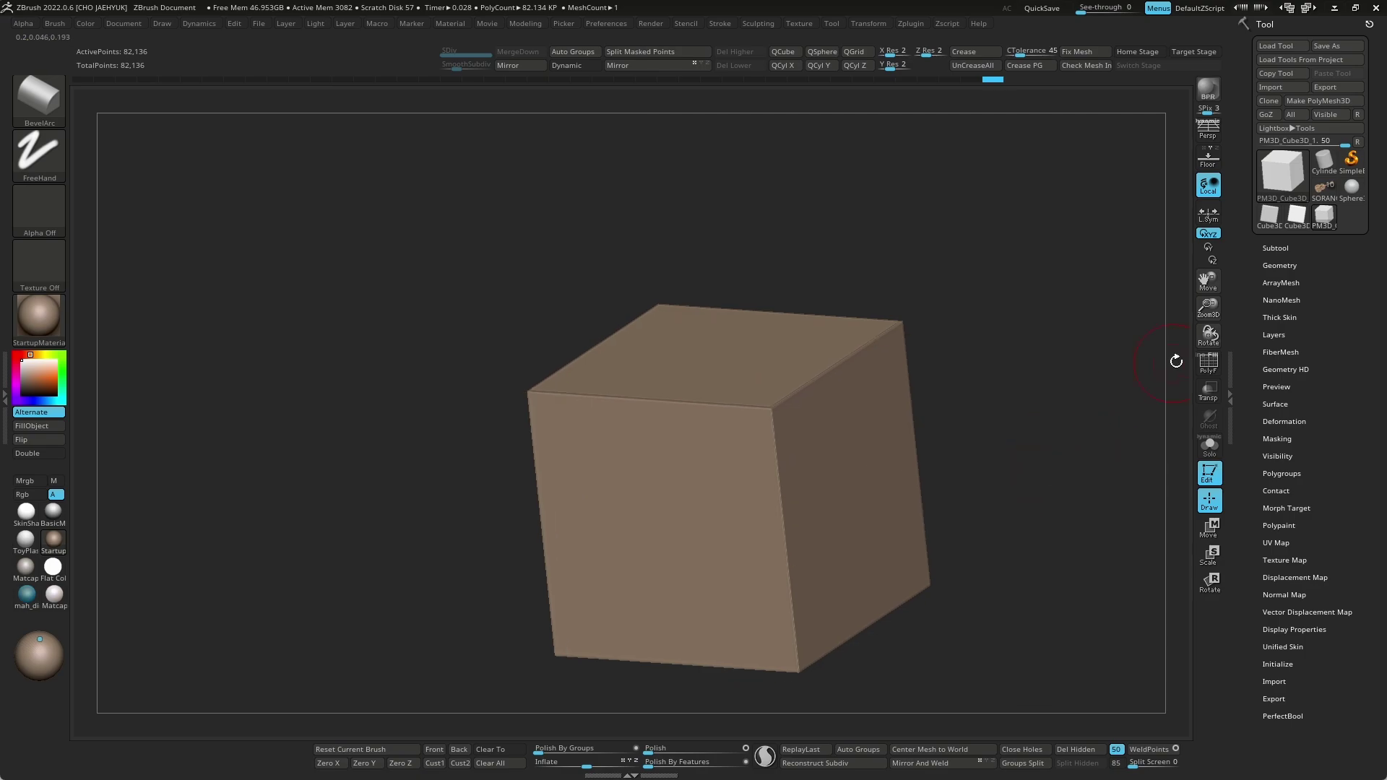
key("shift+f")
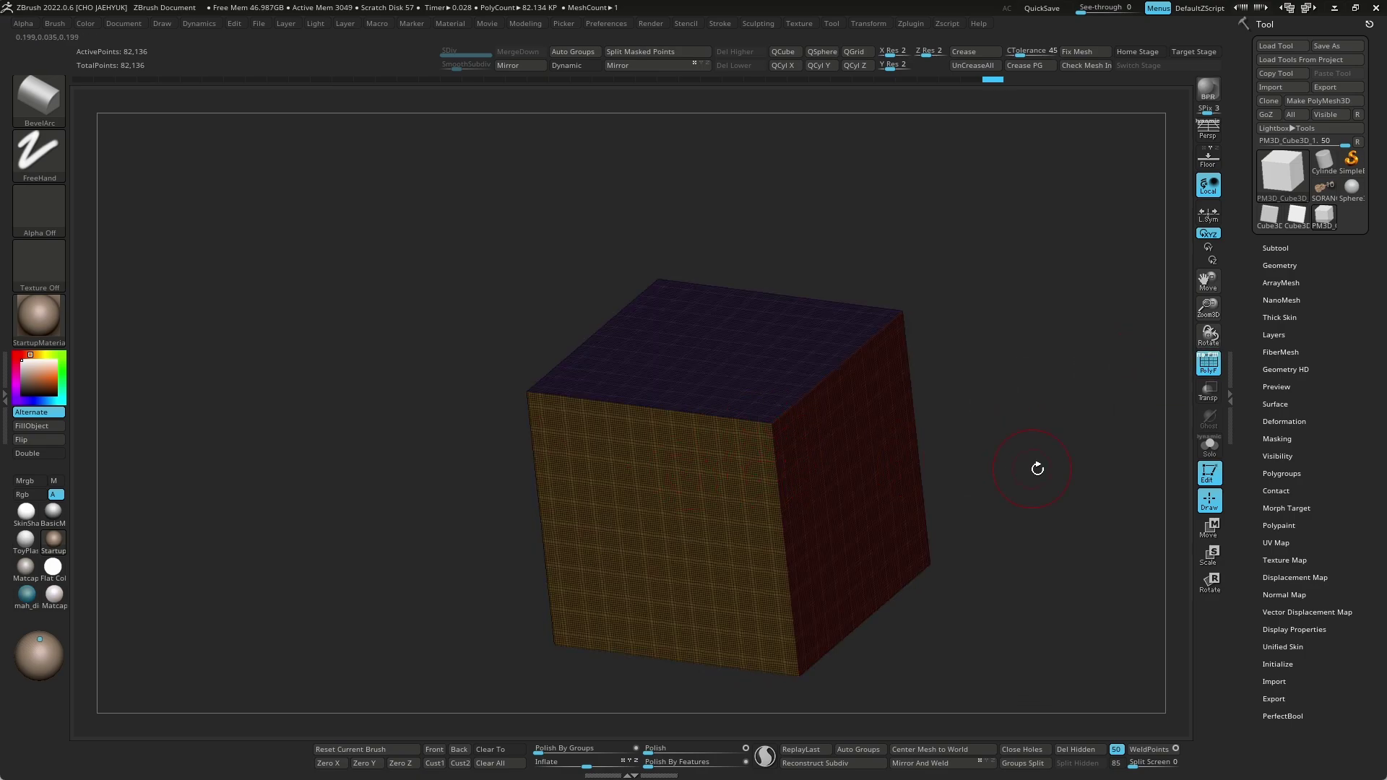
mouse_move(1037, 469)
left_mouse_down()
mouse_move(1027, 430)
mouse_move(1071, 431)
left_mouse_up()
key("ctrl+w")
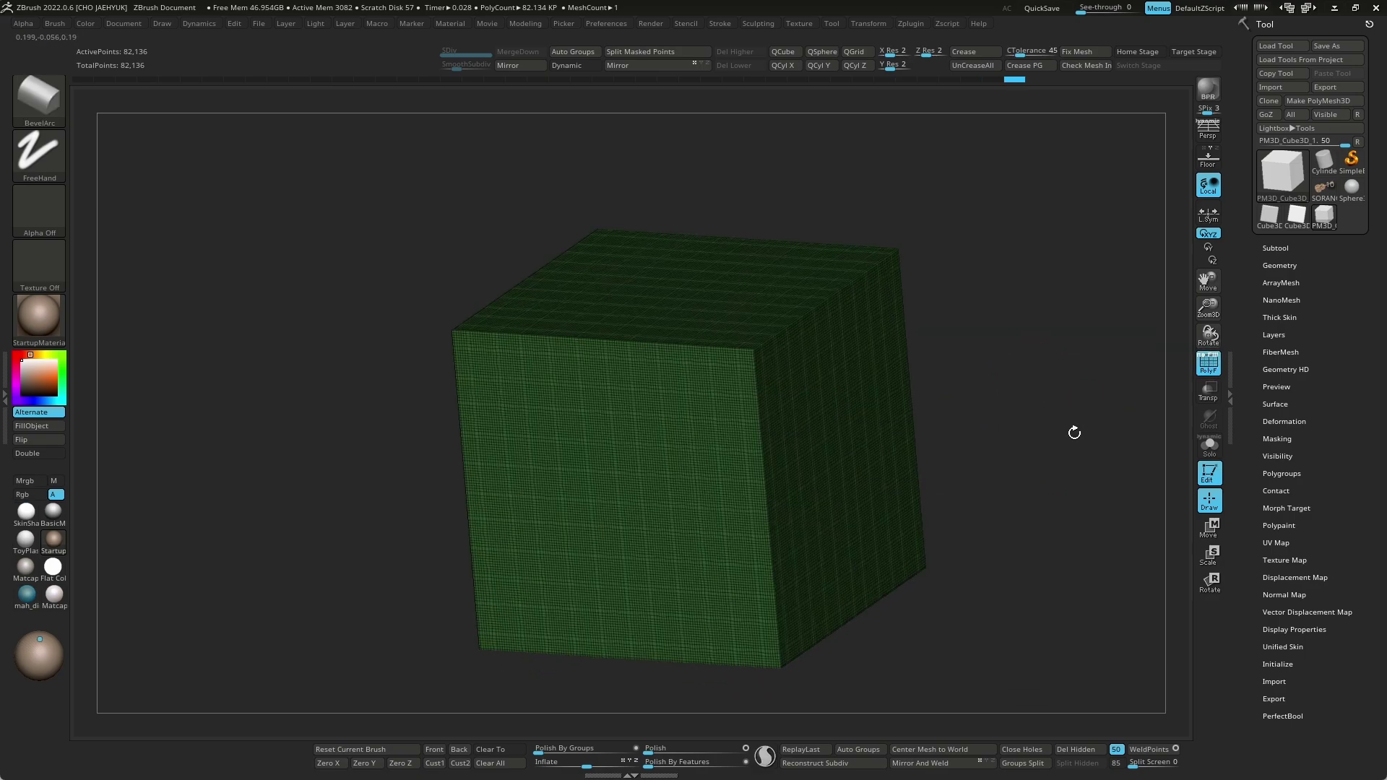
left_click(911, 23)
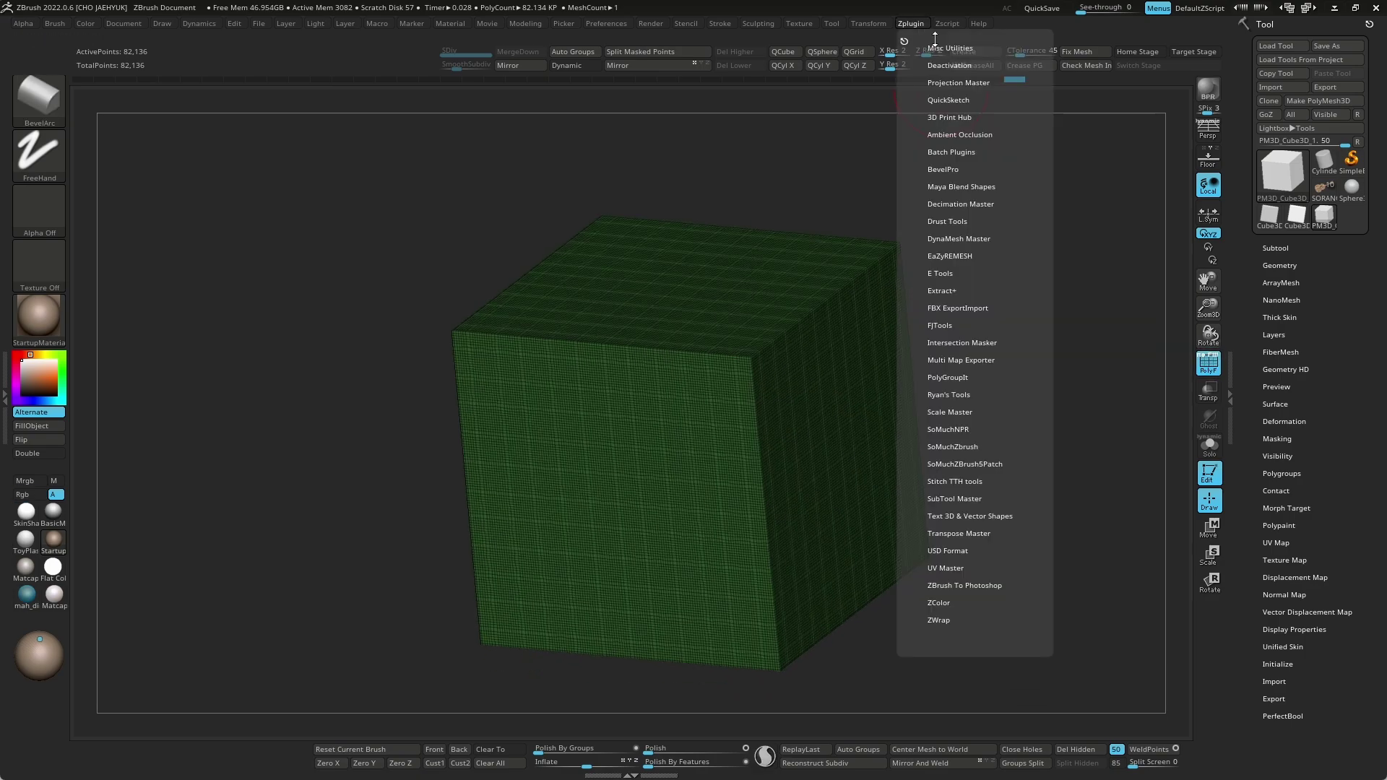
left_click(947, 168)
key("shift+f")
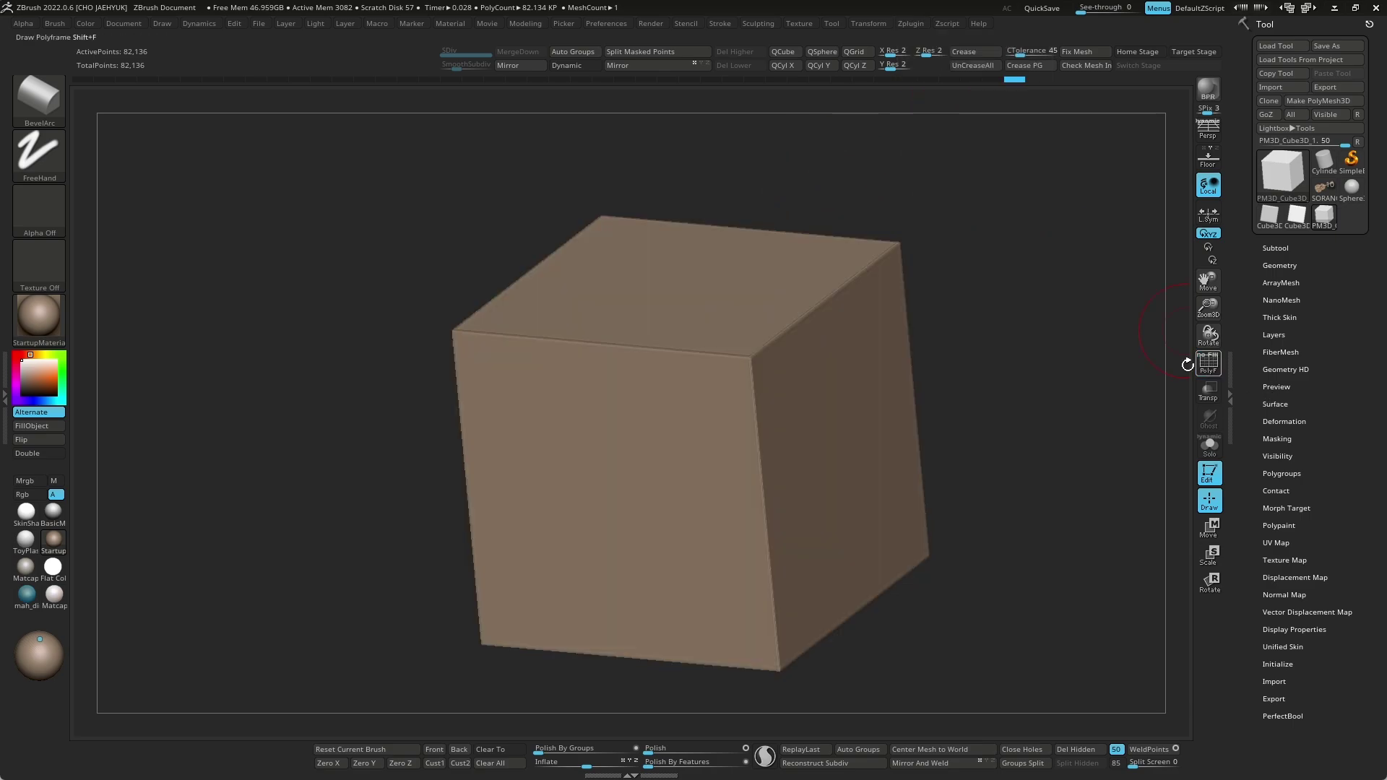
Step: Try a BevelArc bevel on the cube's front vertical edge, then undo it
left_click_drag(1057, 371, 768, 346)
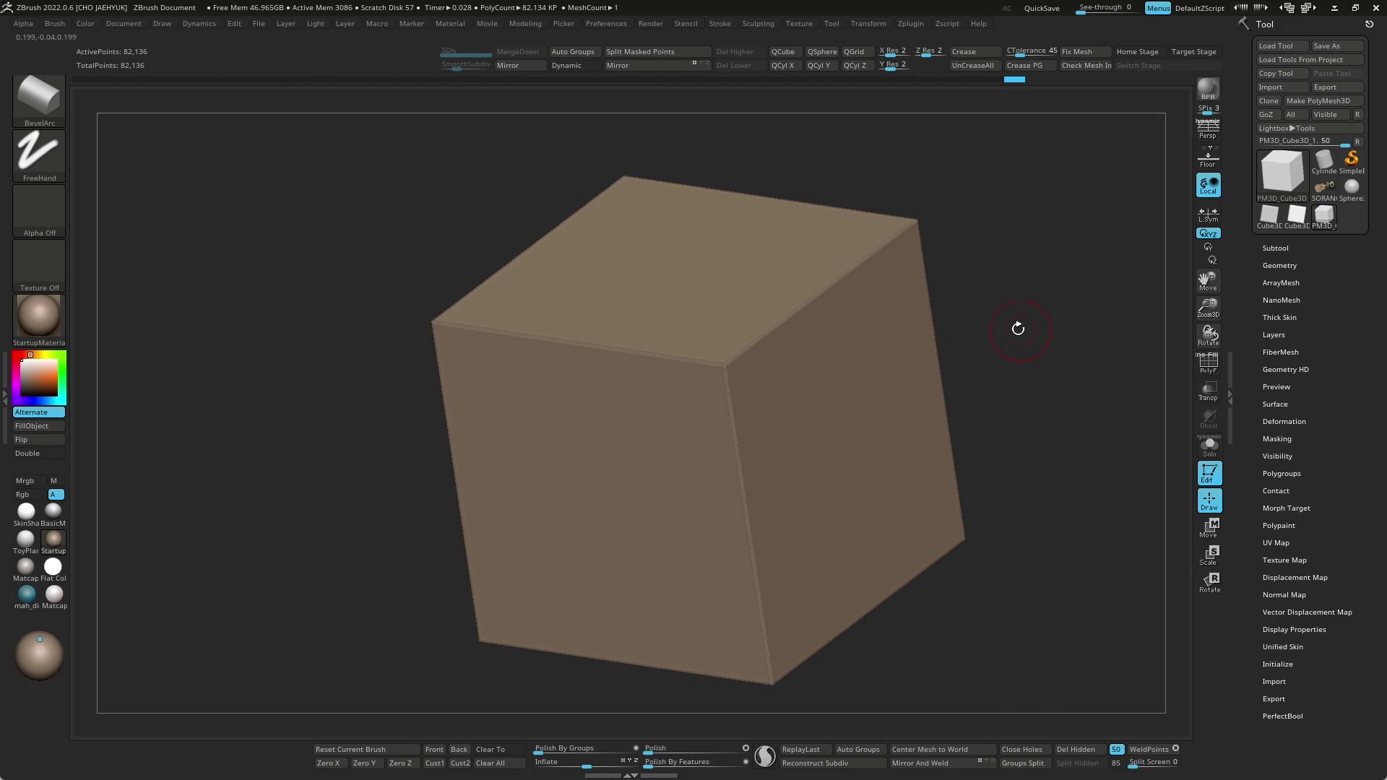
left_click_drag(1032, 348, 984, 340)
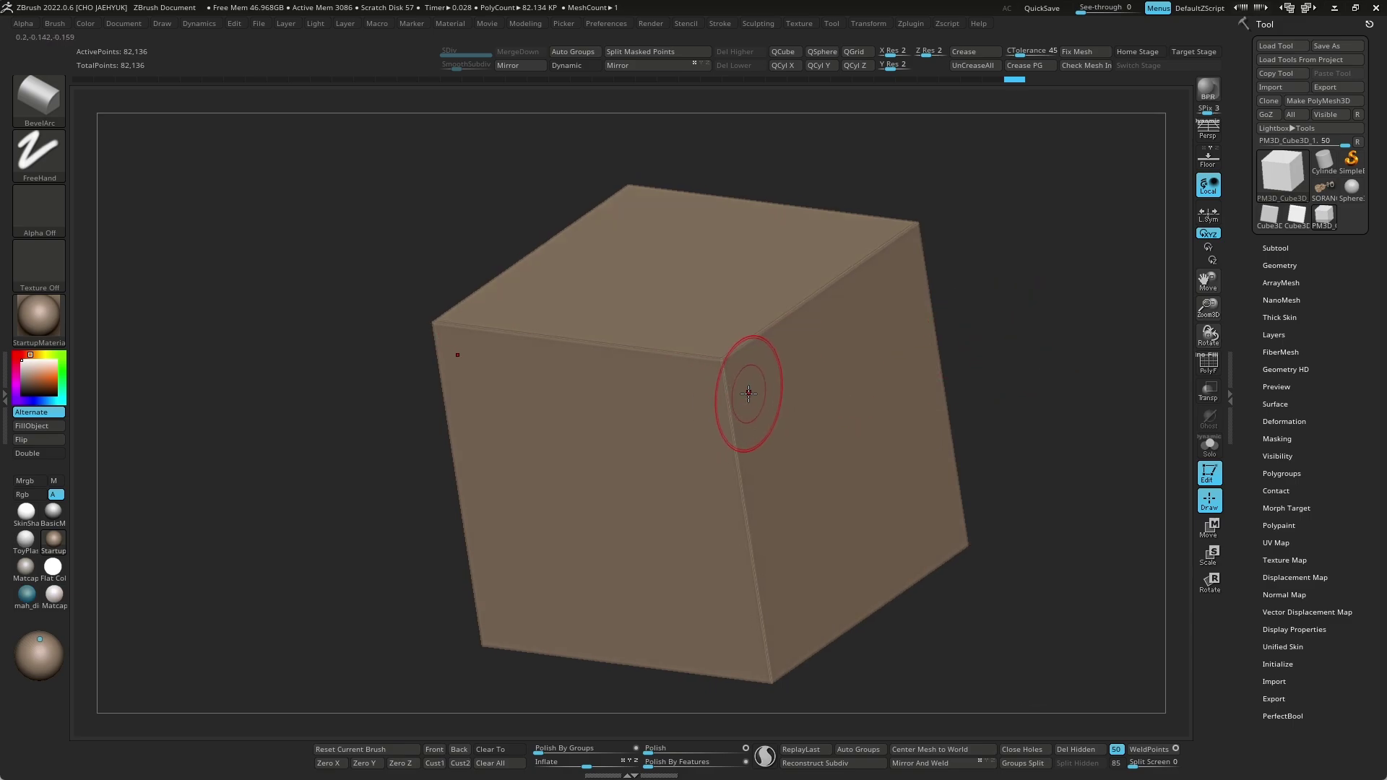
mouse_move(699, 404)
left_mouse_down()
mouse_move(709, 395)
mouse_move(786, 616)
left_mouse_up()
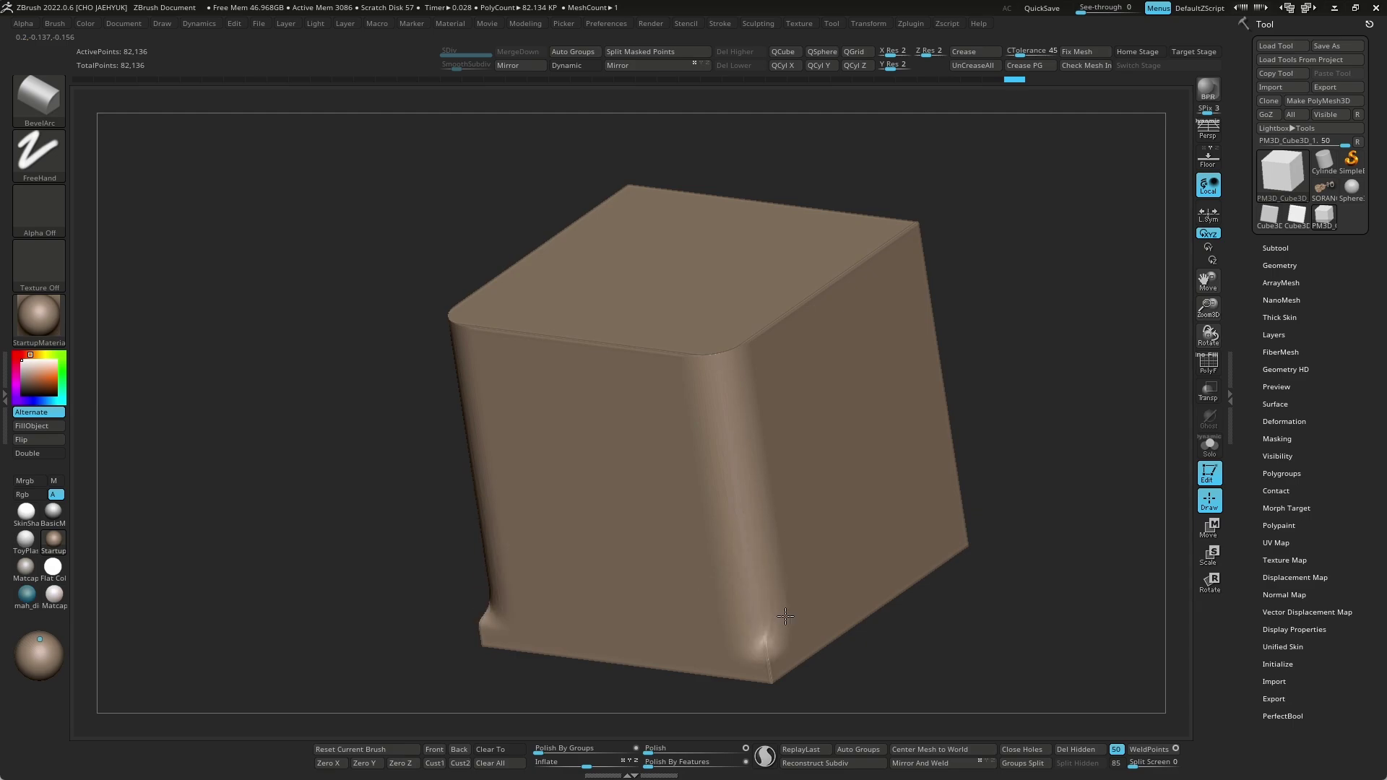
left_click_drag(1061, 513, 1053, 496)
key("ctrl+z")
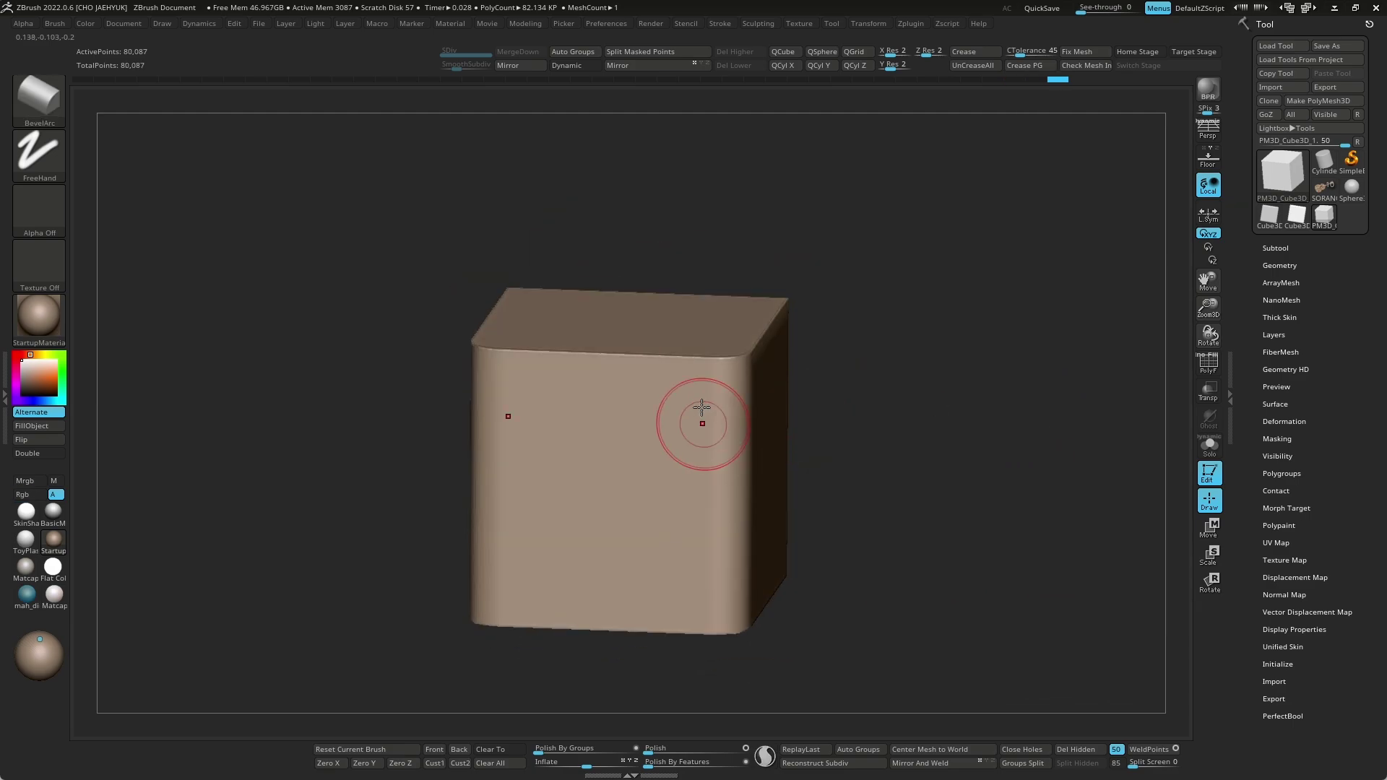
mouse_move(867, 416)
left_mouse_down()
mouse_move(1142, 424)
mouse_move(979, 471)
mouse_move(984, 384)
left_mouse_up()
Step: Flat-bevel the front edge with BevelFlat and clip off the top-right corner
key("b")
left_click(467, 421)
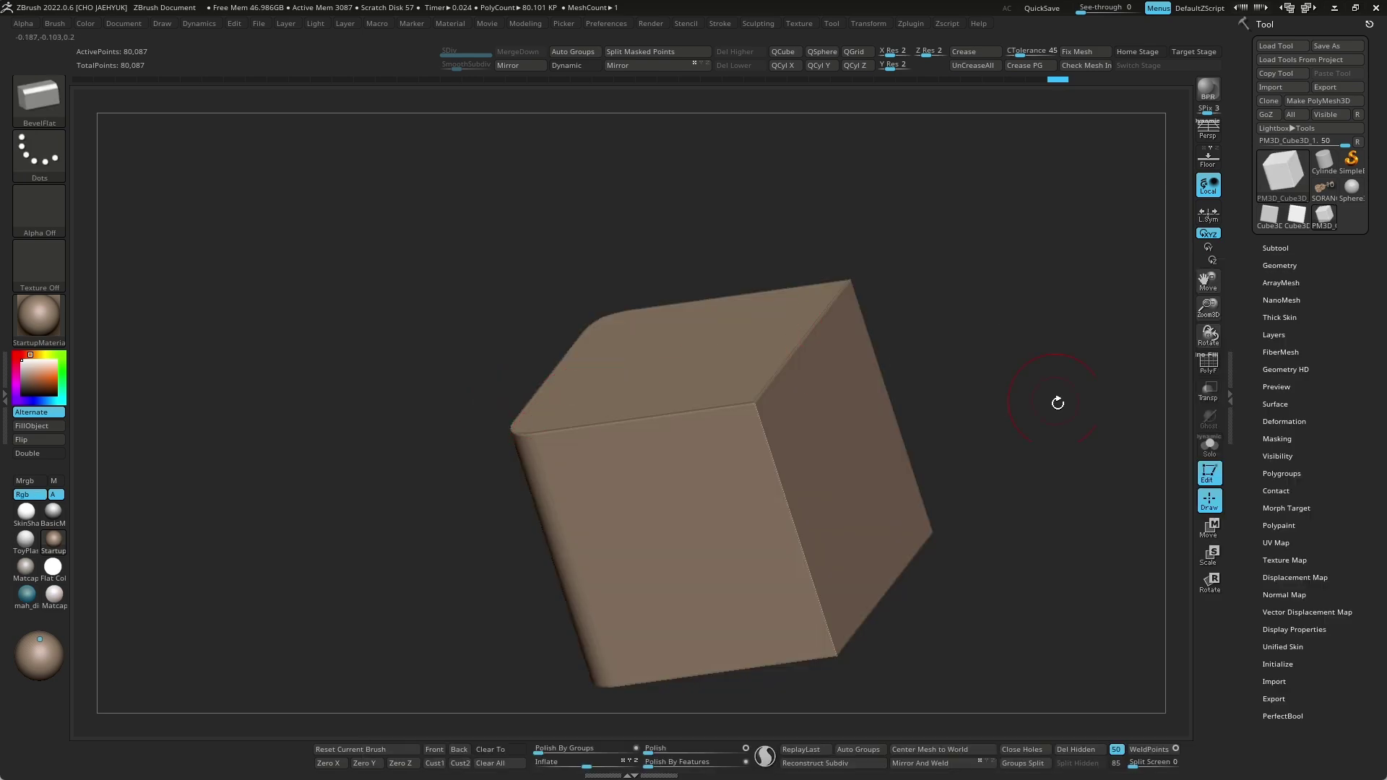
mouse_move(761, 451)
left_mouse_down()
mouse_move(799, 410)
mouse_move(817, 553)
mouse_move(891, 675)
left_mouse_up()
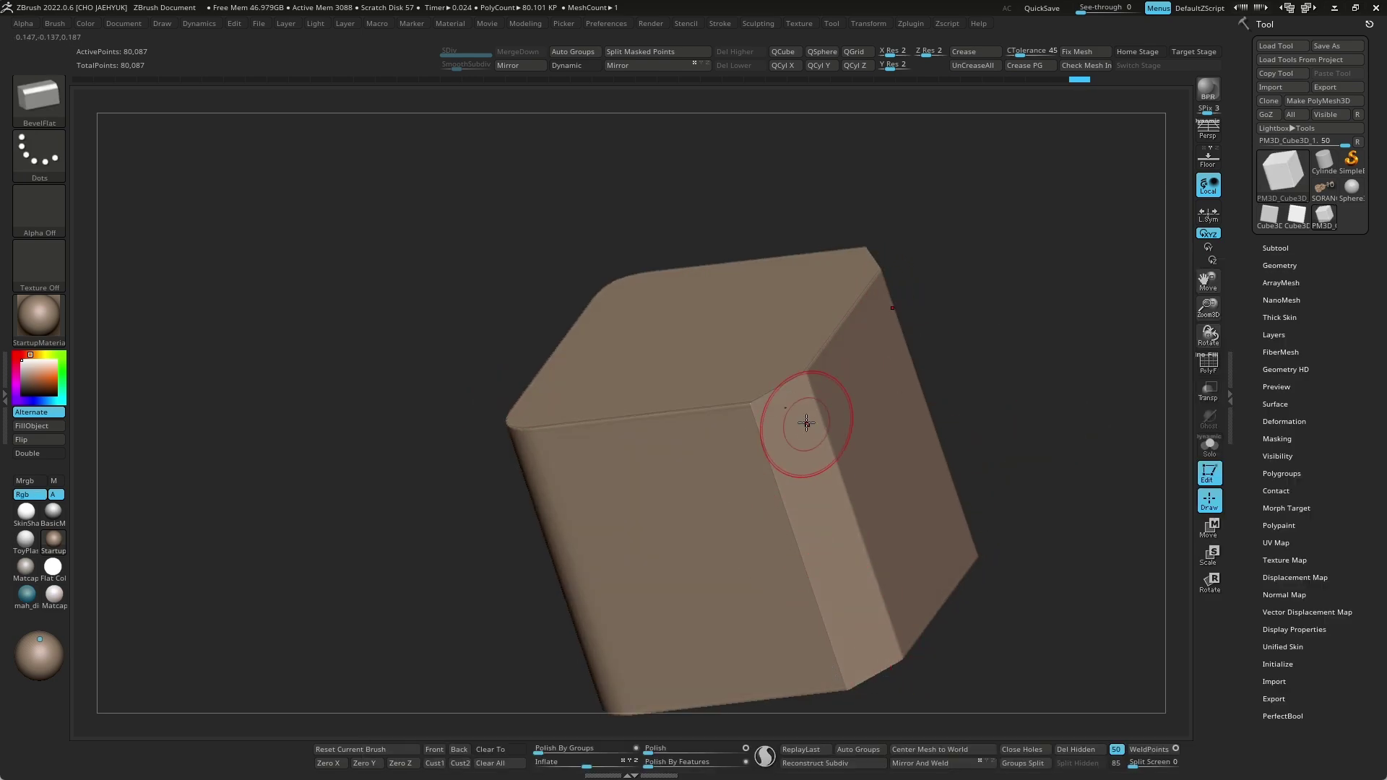
mouse_move(1026, 463)
left_mouse_down()
mouse_move(1099, 427)
mouse_move(1028, 650)
mouse_move(868, 418)
mouse_move(901, 491)
left_mouse_up()
mouse_move(1047, 489)
left_mouse_down()
mouse_move(1100, 511)
mouse_move(1100, 567)
mouse_move(1057, 394)
mouse_move(991, 458)
mouse_move(1075, 375)
mouse_move(1056, 396)
mouse_move(857, 396)
left_mouse_up()
Step: Switch to a rounded bevel brush and orbit around to inspect the cube's edges
key("b")
left_click(413, 414)
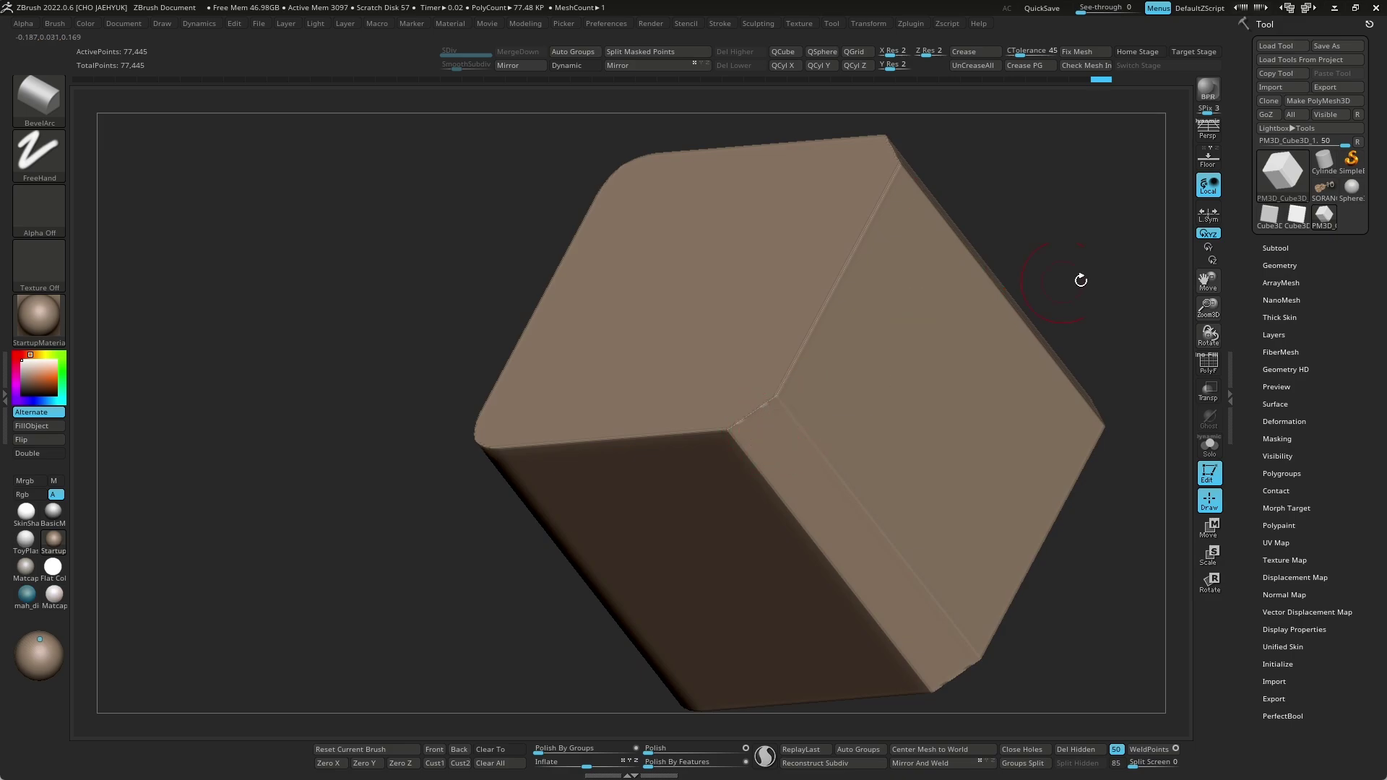
left_click_drag(1081, 279, 794, 419)
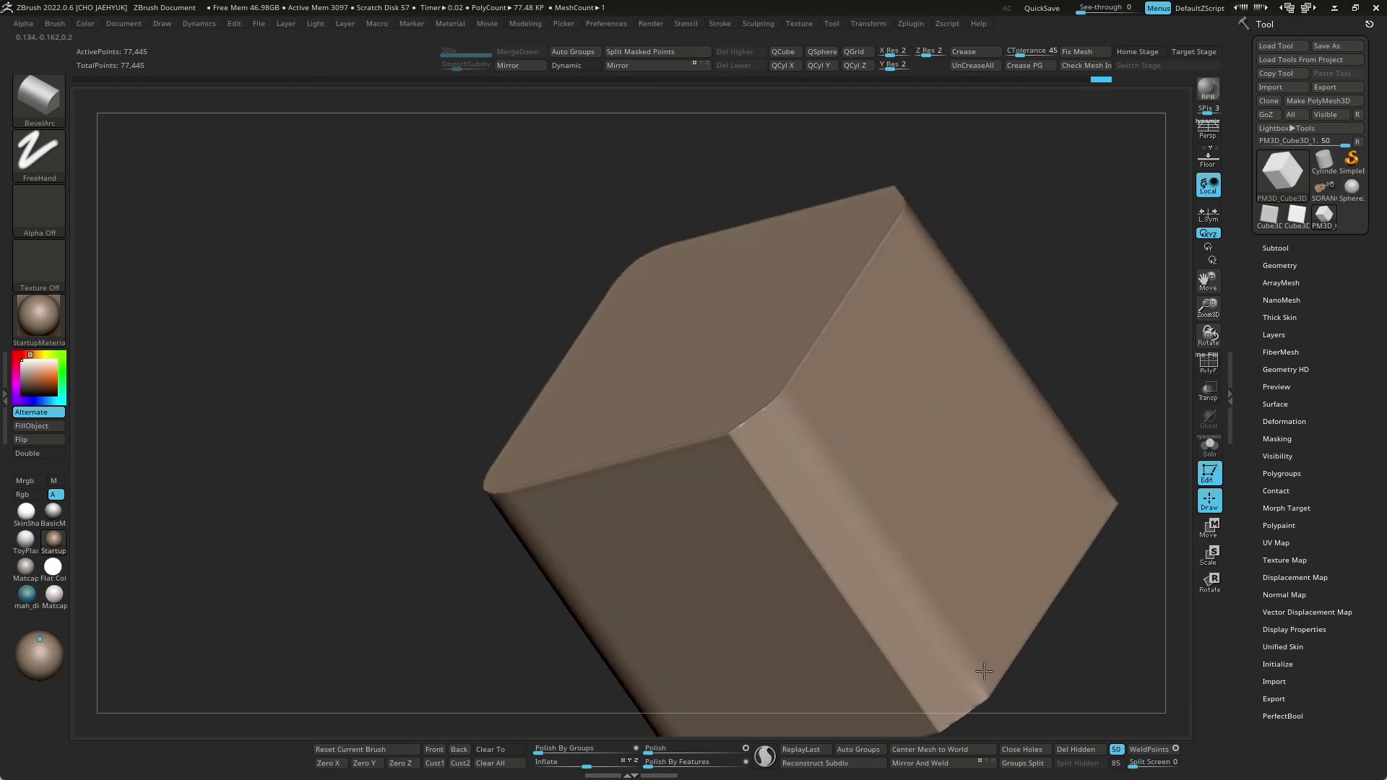
mouse_move(1106, 674)
left_mouse_down()
mouse_move(836, 434)
mouse_move(1031, 403)
mouse_move(765, 433)
left_mouse_up()
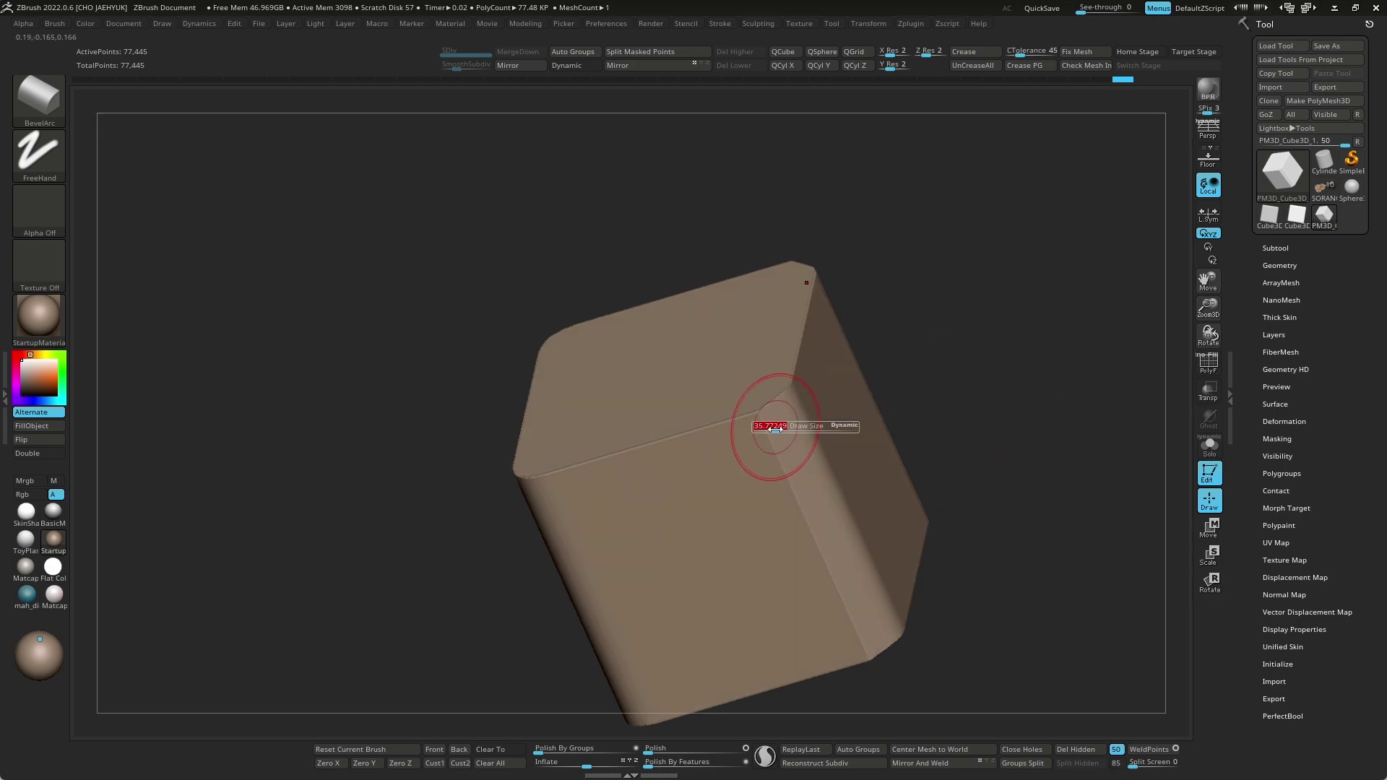
mouse_move(1012, 563)
left_mouse_down()
mouse_move(1065, 545)
mouse_move(1130, 418)
mouse_move(1055, 525)
mouse_move(1051, 471)
left_mouse_up()
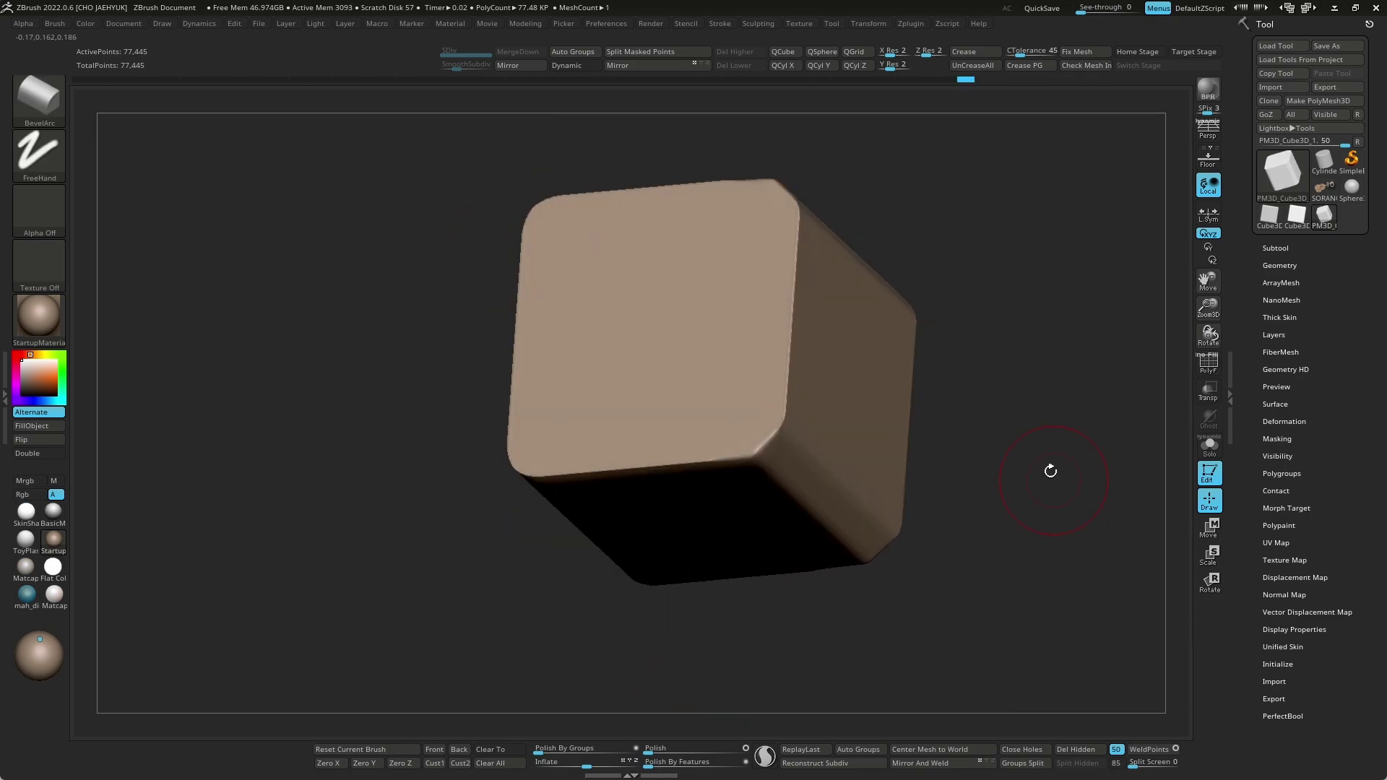
mouse_move(799, 489)
left_mouse_down()
mouse_move(1021, 403)
mouse_move(752, 272)
left_mouse_up()
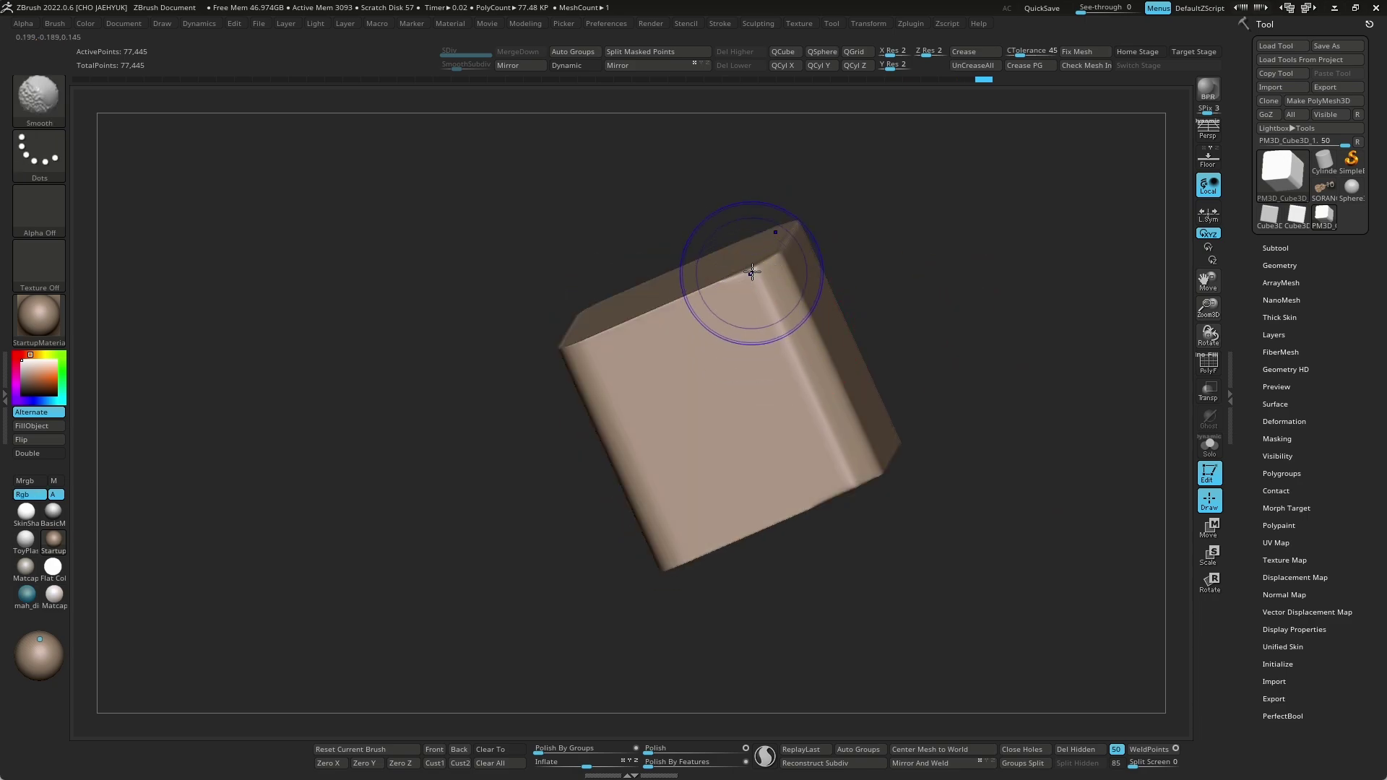
left_click_drag(885, 351, 753, 366)
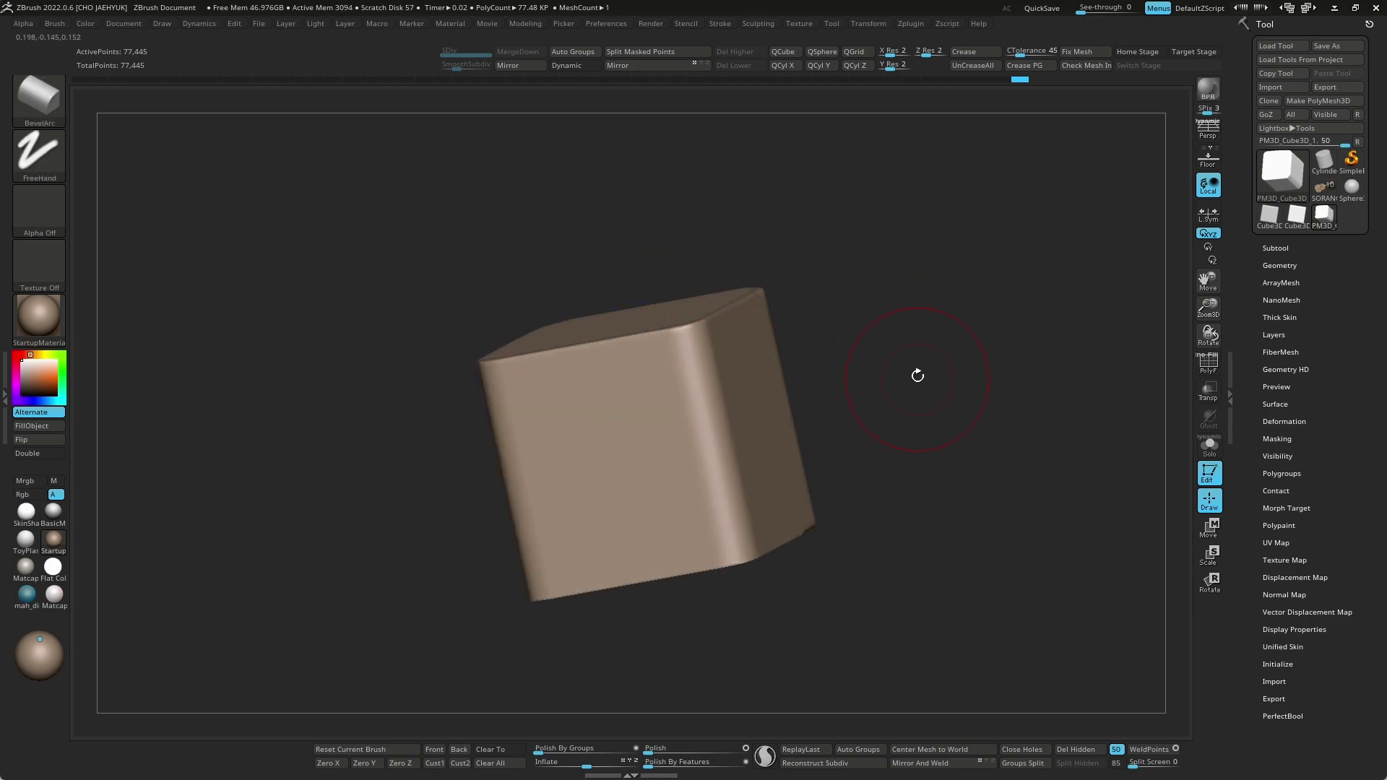
left_click_drag(918, 376, 663, 508)
mouse_move(765, 531)
left_mouse_down()
mouse_move(1009, 480)
mouse_move(619, 730)
mouse_move(978, 527)
mouse_move(955, 488)
mouse_move(969, 573)
mouse_move(816, 405)
left_mouse_up()
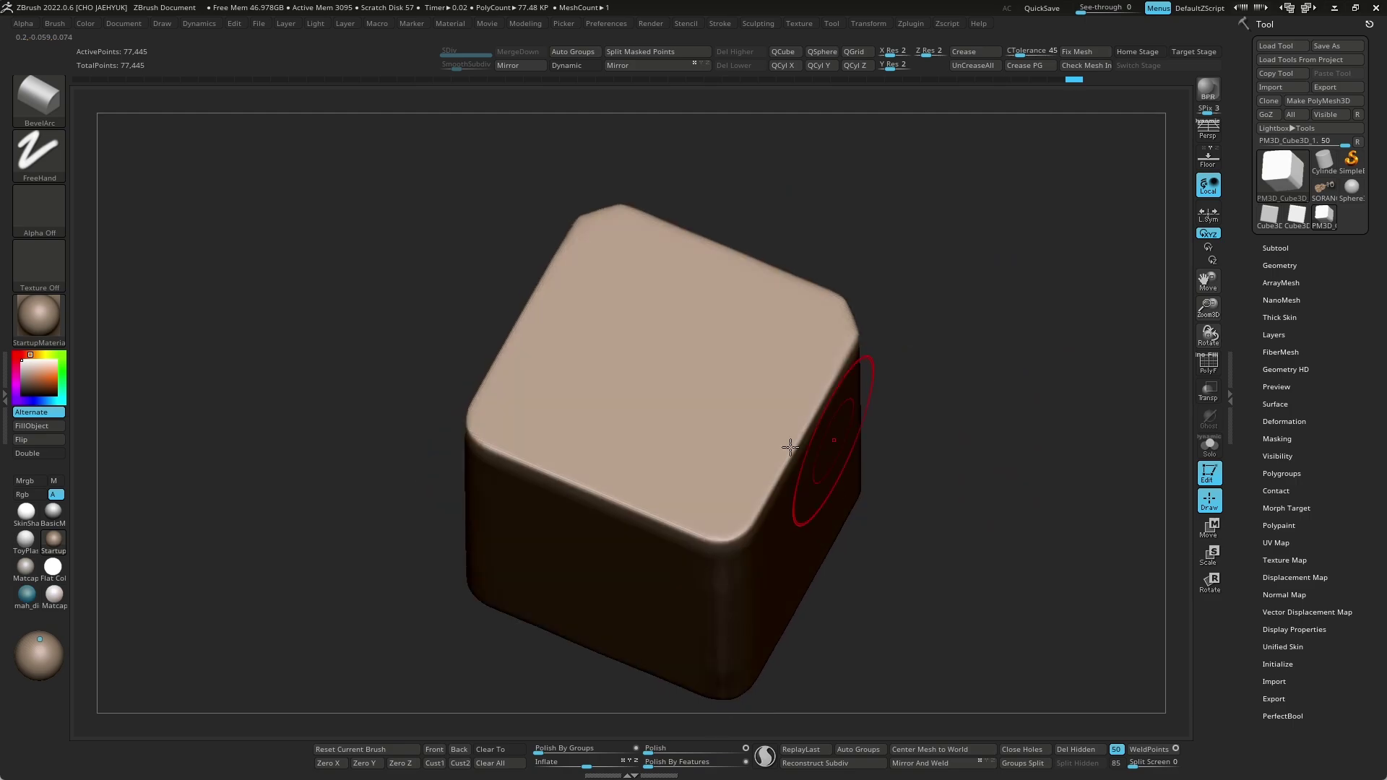
mouse_move(880, 455)
left_mouse_down()
mouse_move(742, 460)
mouse_move(767, 434)
left_mouse_up()
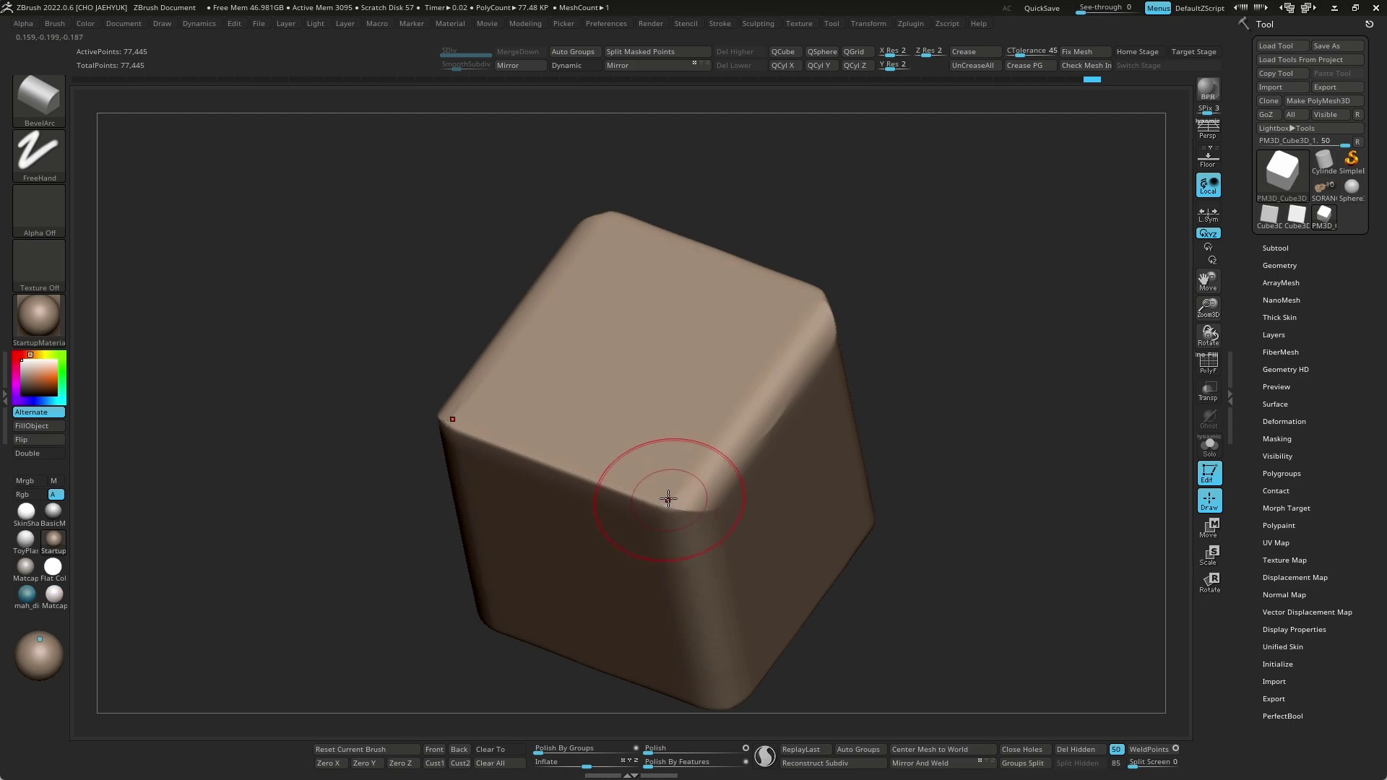
mouse_move(963, 431)
left_mouse_down()
mouse_move(970, 403)
mouse_move(919, 425)
left_mouse_up()
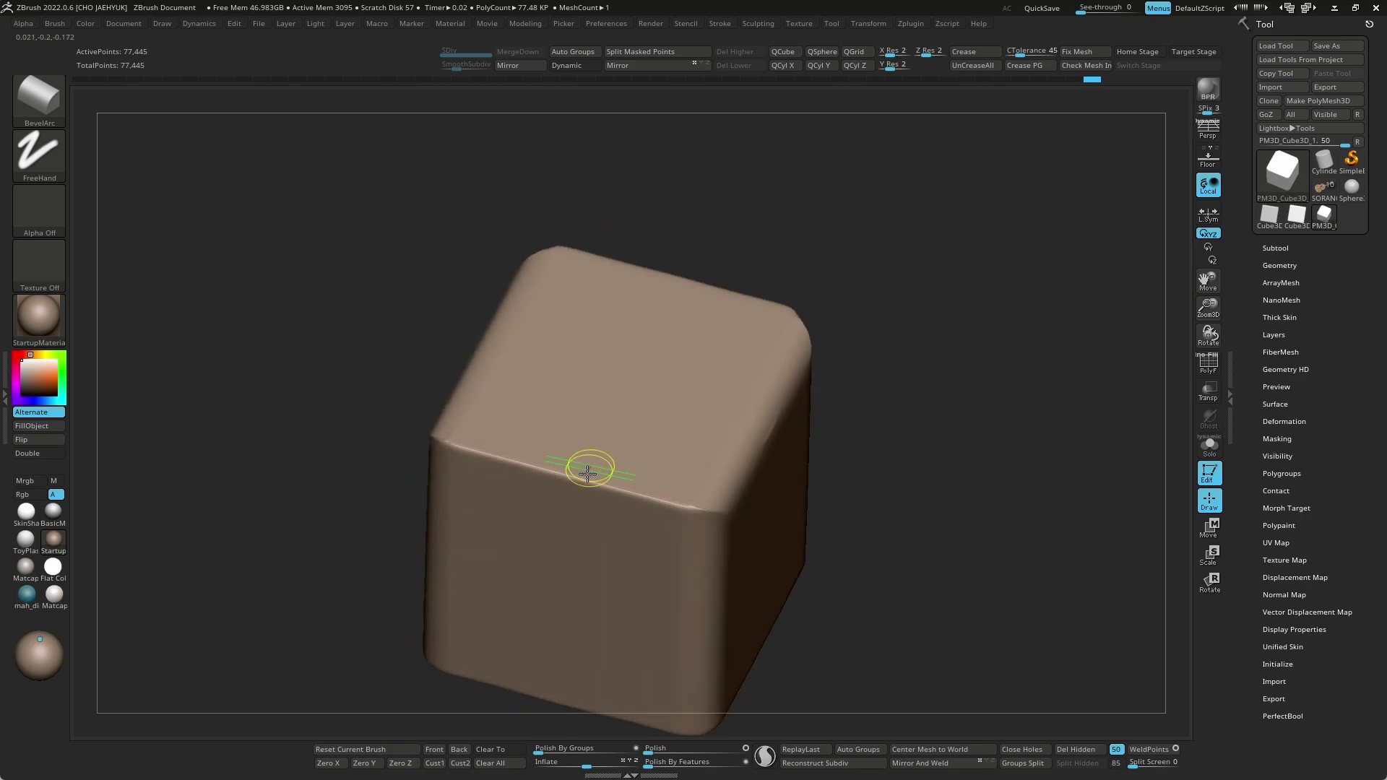
Step: Round the cube's front-top edge with a smaller bevel brush
left_click_drag(585, 498, 630, 508)
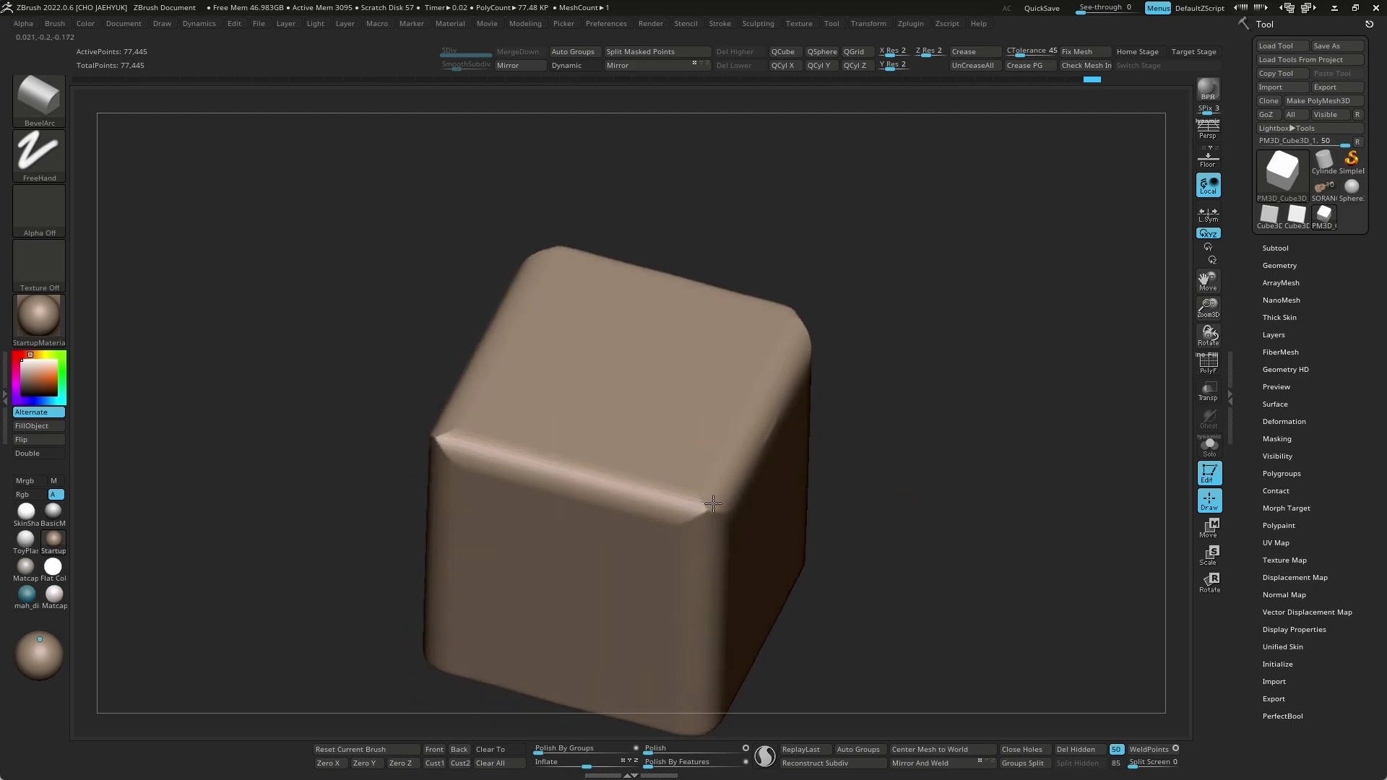
mouse_move(932, 485)
left_mouse_down()
mouse_move(675, 486)
mouse_move(1031, 483)
mouse_move(975, 466)
mouse_move(1092, 483)
mouse_move(744, 526)
left_mouse_up()
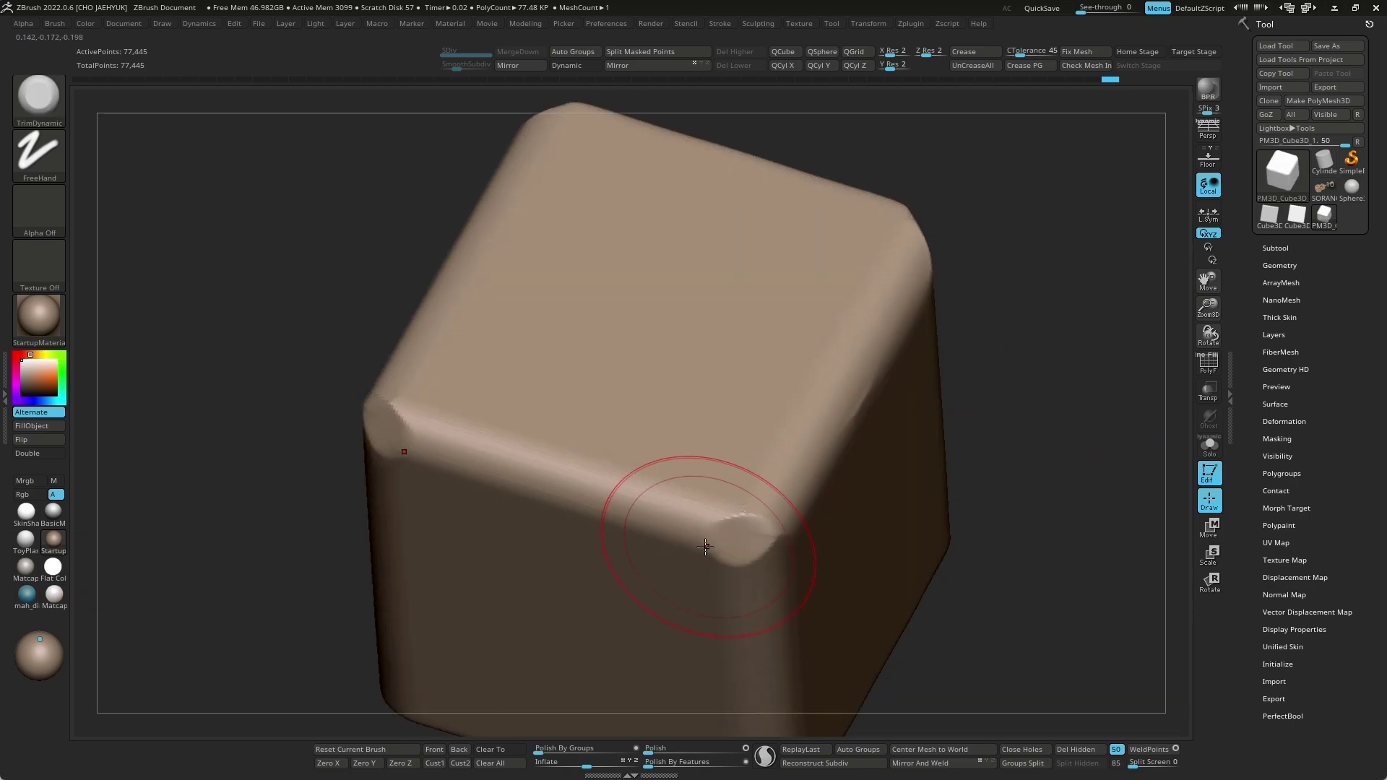
key("s")
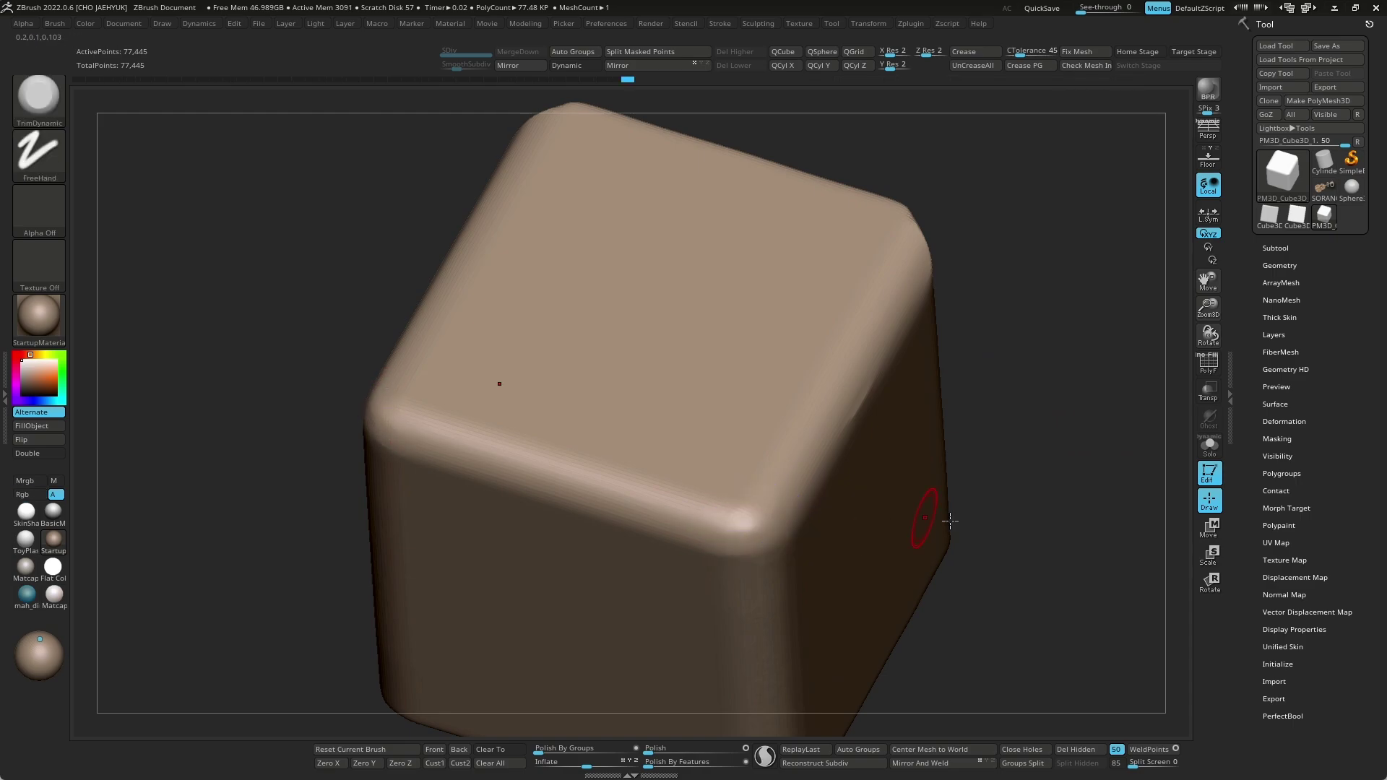
left_click_drag(950, 521, 924, 443)
mouse_move(986, 551)
left_mouse_down()
mouse_move(1044, 502)
mouse_move(991, 458)
left_mouse_up()
left_click_drag(976, 511, 941, 529)
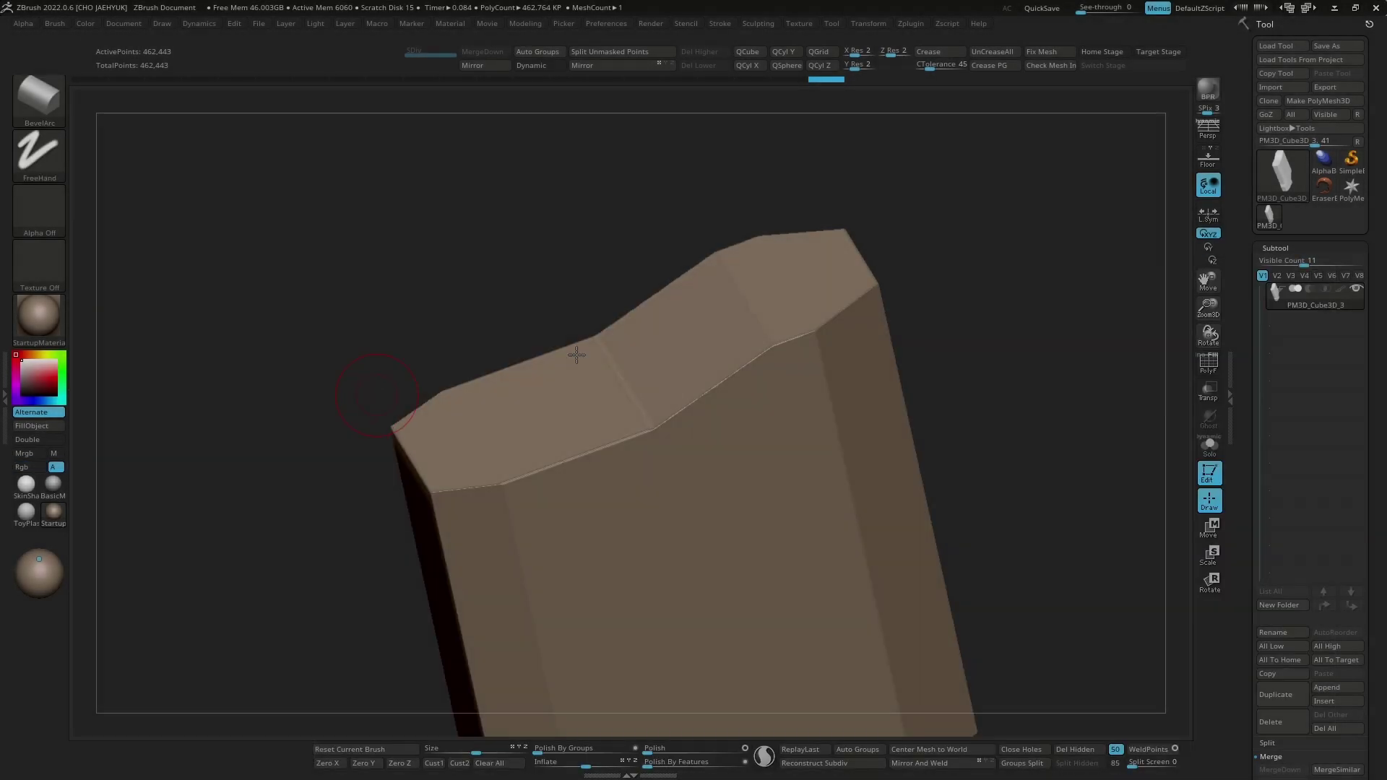
Step: Settle on a close front view of the tall block and mask rectangular areas
mouse_move(1001, 363)
left_mouse_down()
mouse_move(764, 387)
mouse_move(787, 421)
left_mouse_up()
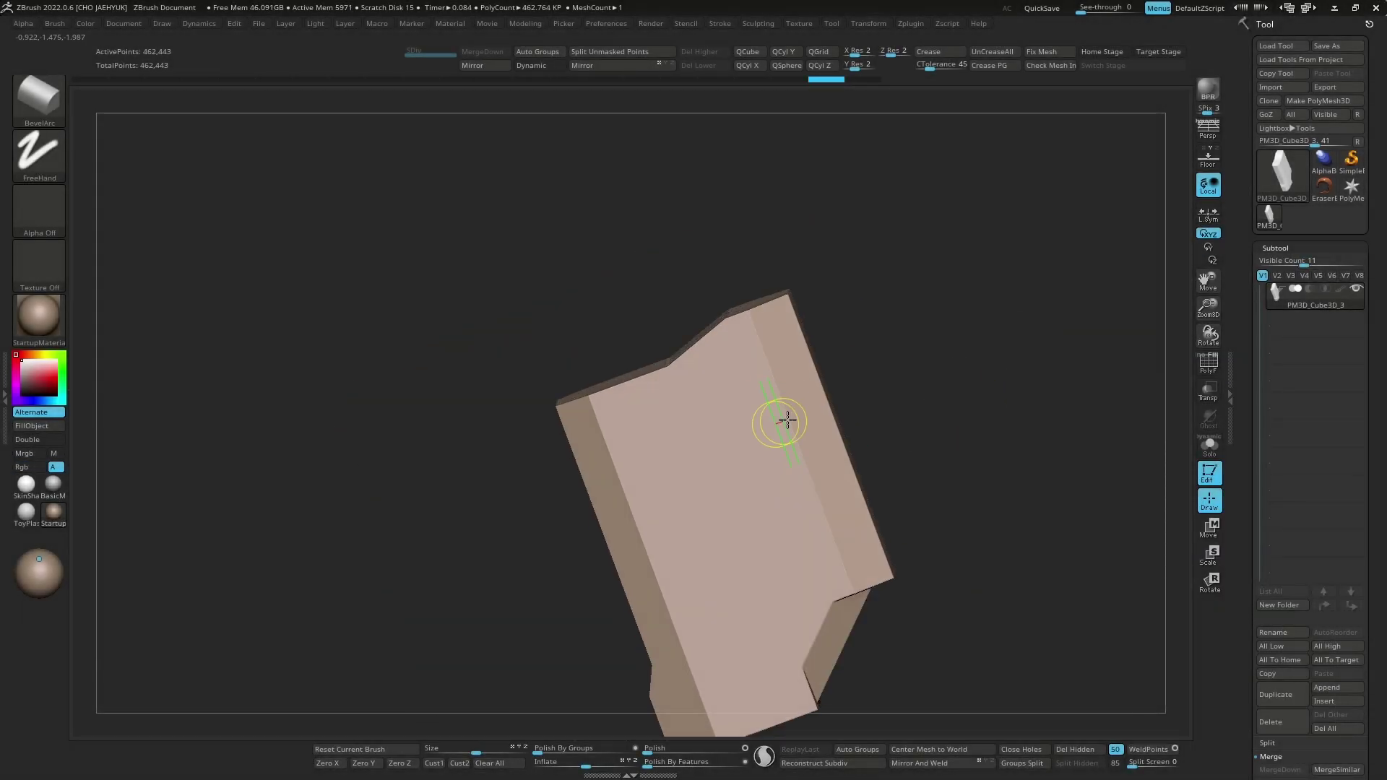
mouse_move(835, 566)
left_mouse_down()
mouse_move(1019, 464)
mouse_move(694, 396)
mouse_move(1051, 413)
mouse_move(1007, 620)
mouse_move(1059, 440)
mouse_move(1065, 511)
mouse_move(1004, 570)
mouse_move(1026, 506)
mouse_move(1026, 443)
mouse_move(1065, 498)
mouse_move(938, 518)
left_mouse_up()
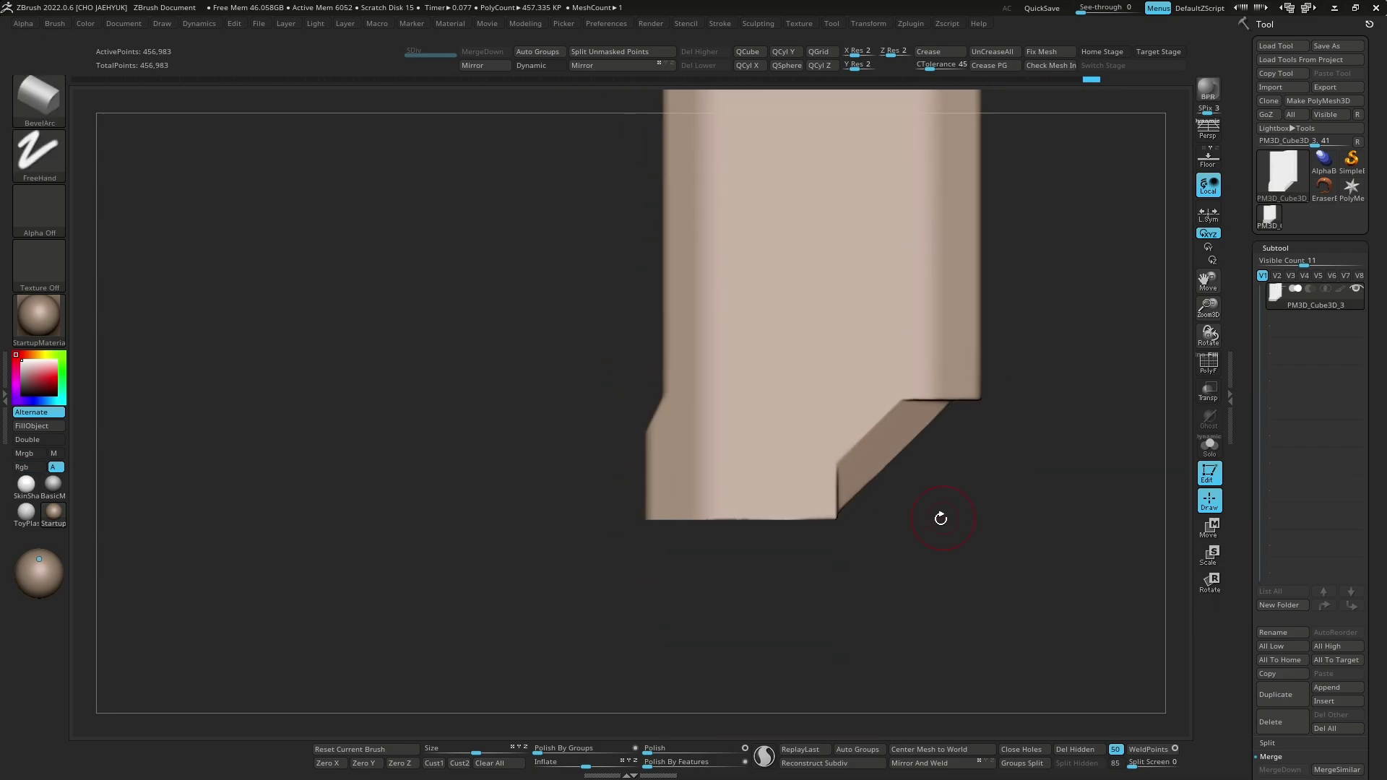
key("w")
key("q")
mouse_move(595, 555)
left_mouse_down()
mouse_move(929, 542)
mouse_move(961, 561)
mouse_move(822, 567)
mouse_move(1076, 558)
mouse_move(961, 512)
mouse_move(1022, 552)
mouse_move(1004, 520)
left_mouse_up()
left_click_drag(538, 257, 962, 413, "ctrl")
left_click_drag(852, 232, 740, 461, "ctrl")
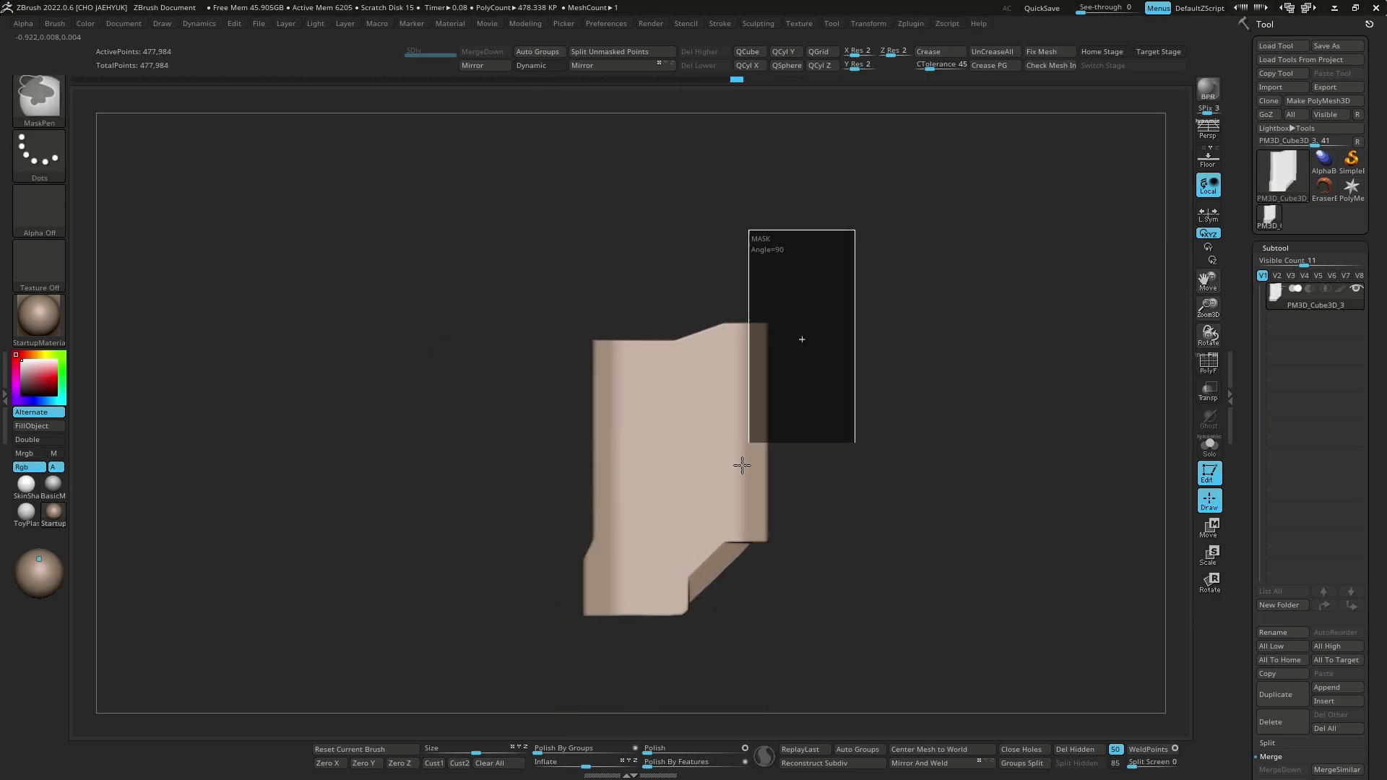
key("w")
key("q")
Step: Mask the top band along a stepped Curve-stroke line and convert it into a polygroup
left_click_drag(842, 279, 944, 518)
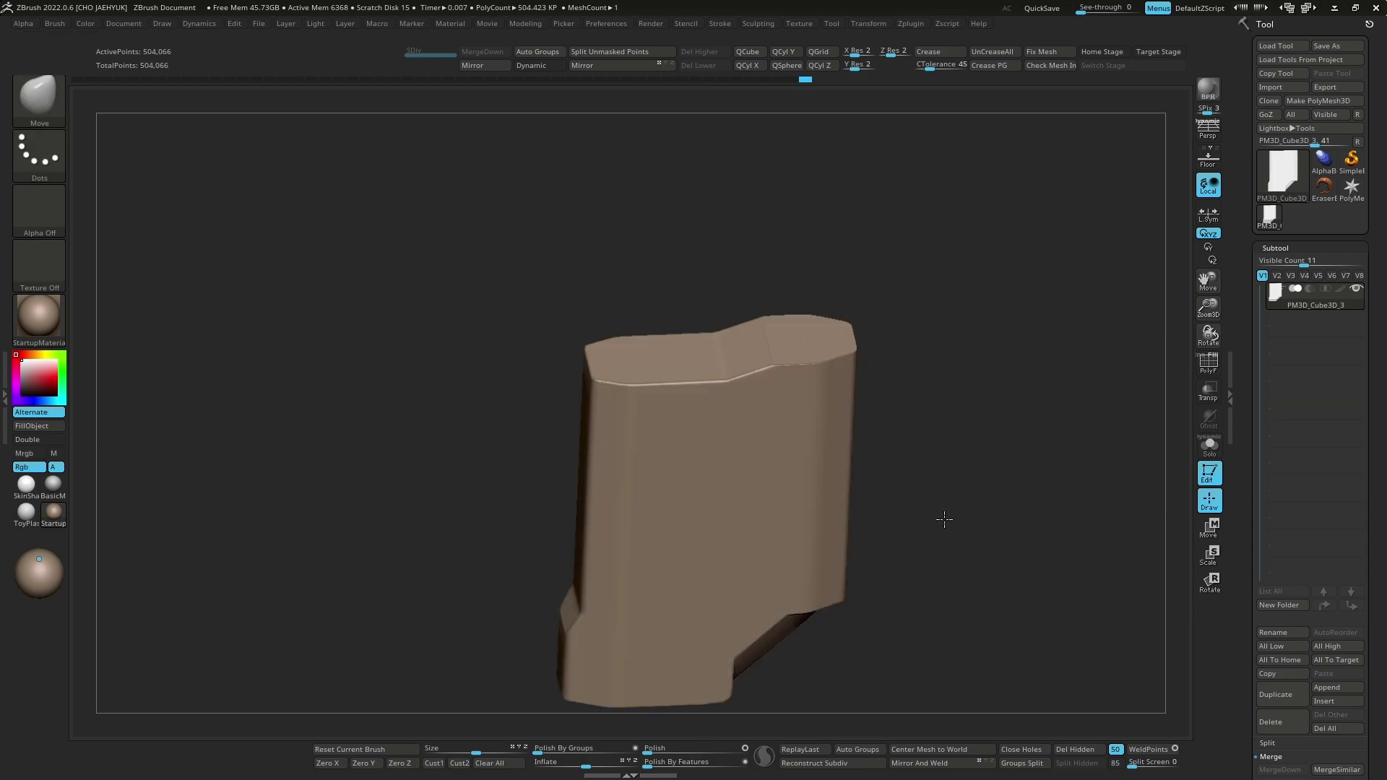
left_click_drag(603, 247, 904, 294, "ctrl")
left_click(39, 156)
left_click(167, 195)
left_click_drag(724, 384, 782, 444, "ctrl")
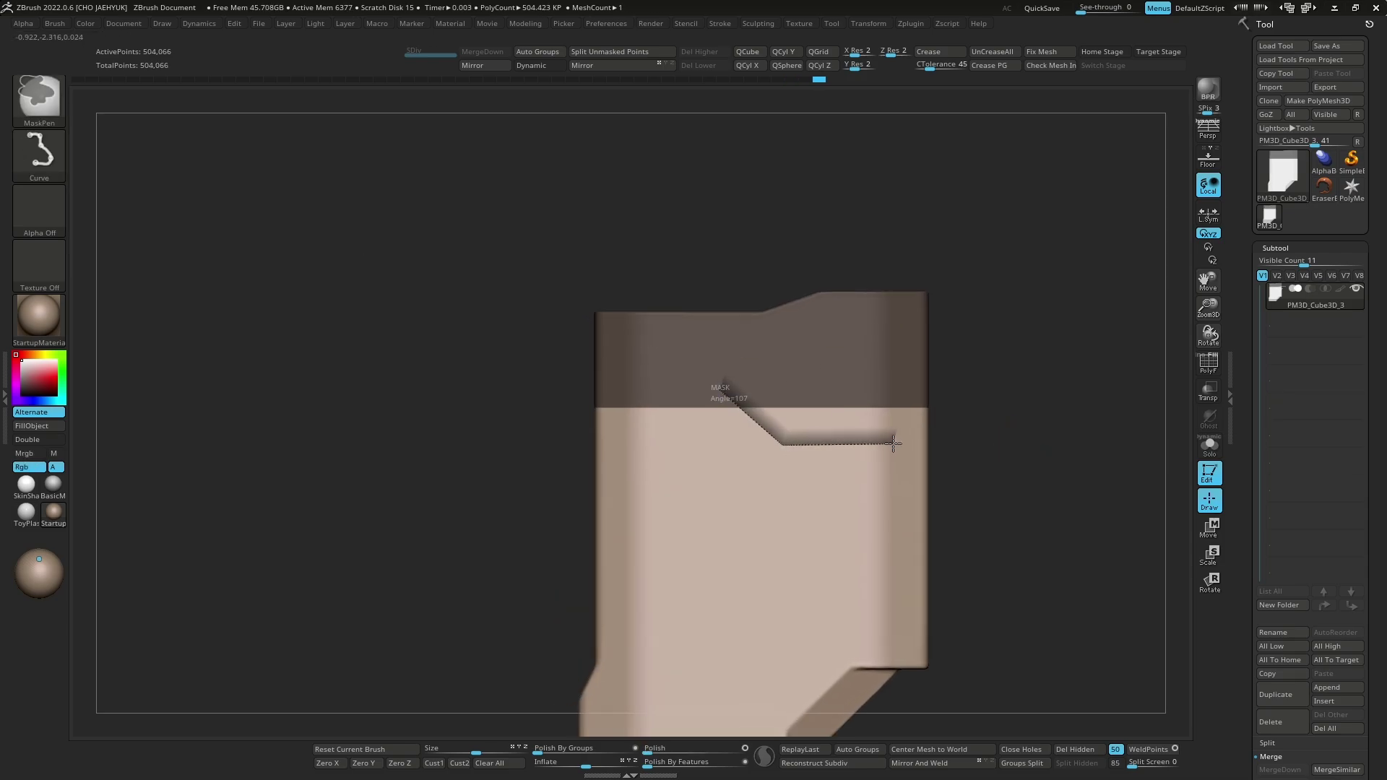
left_click_drag(889, 444, 930, 380, "ctrl")
key("f")
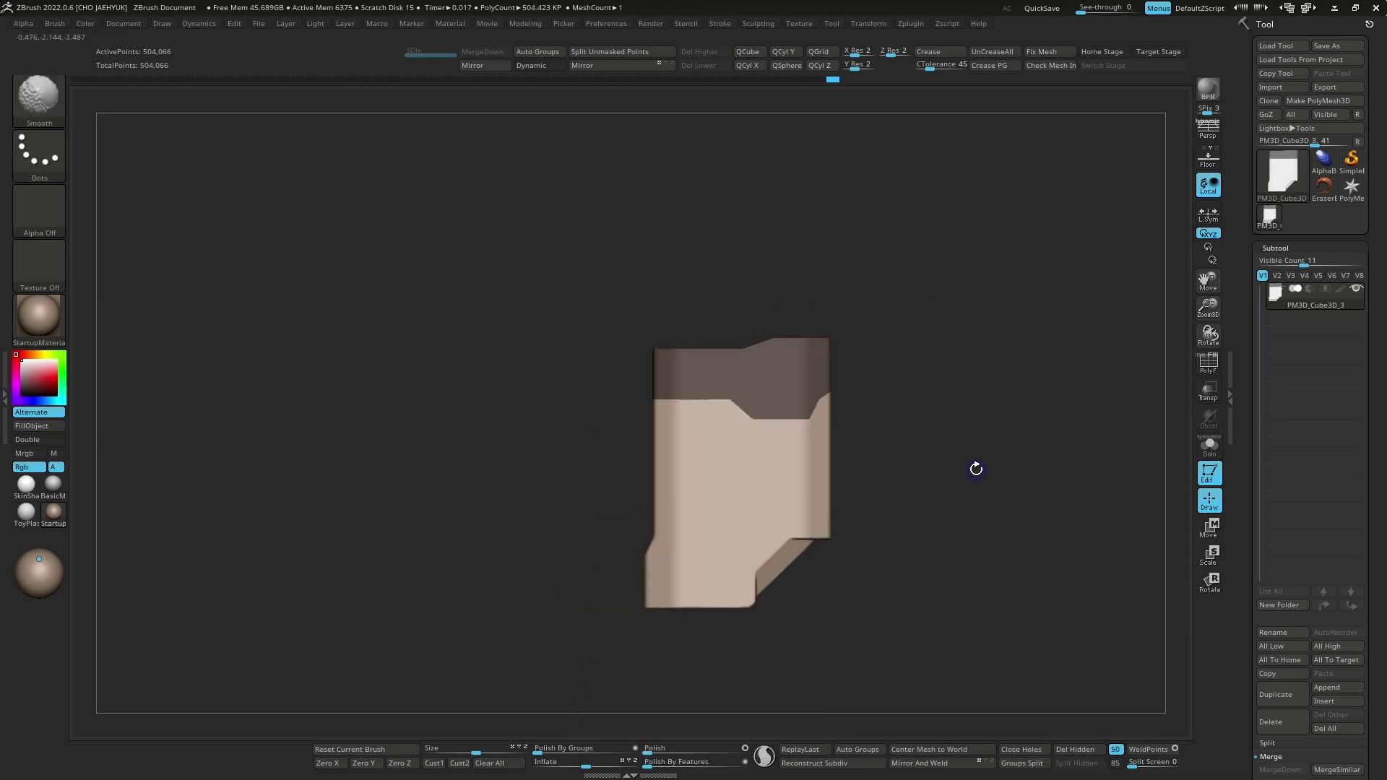
key("ctrl+w")
key("shift+f")
mouse_move(945, 511)
left_mouse_down()
mouse_move(1012, 485)
mouse_move(852, 424)
mouse_move(186, 381)
left_mouse_up()
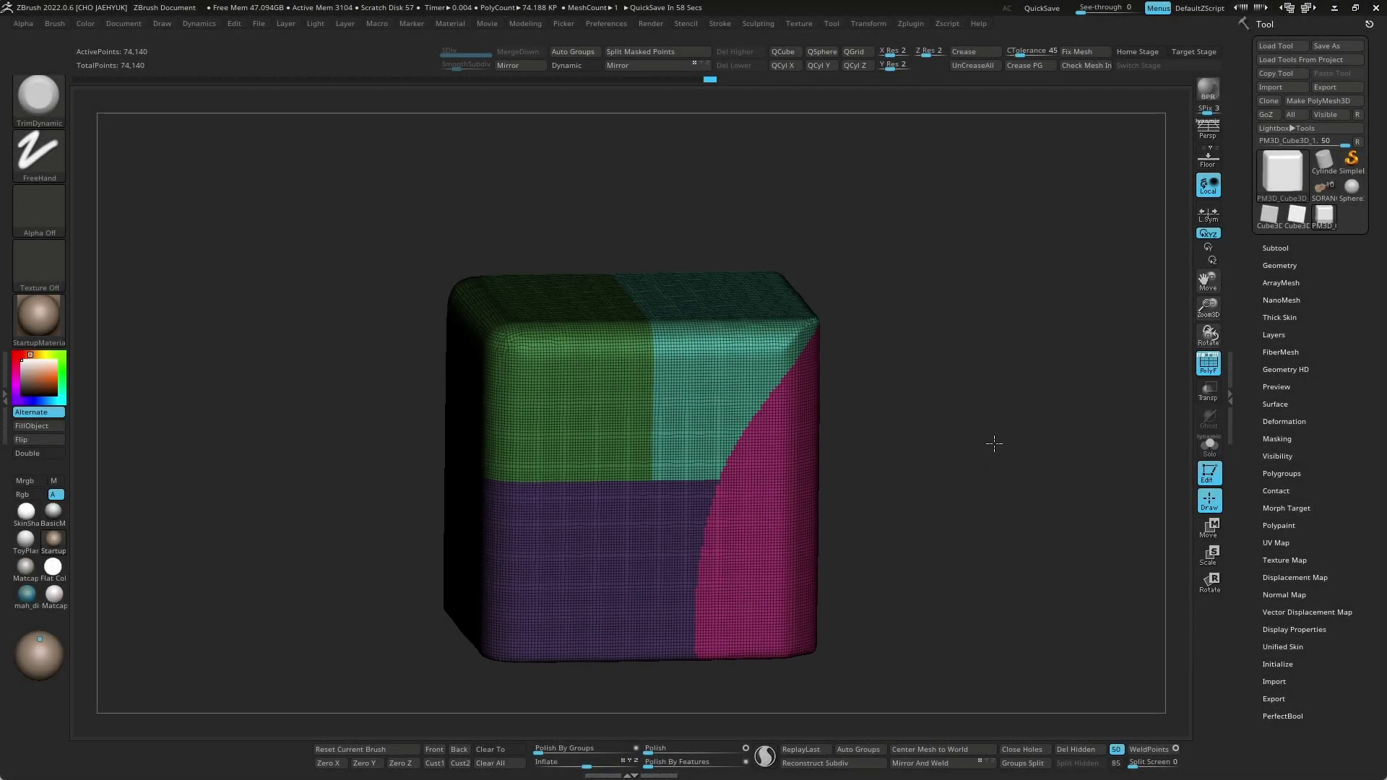
Step: Assign Smooth Groups as the smoothing brush from the brush menu
key("b")
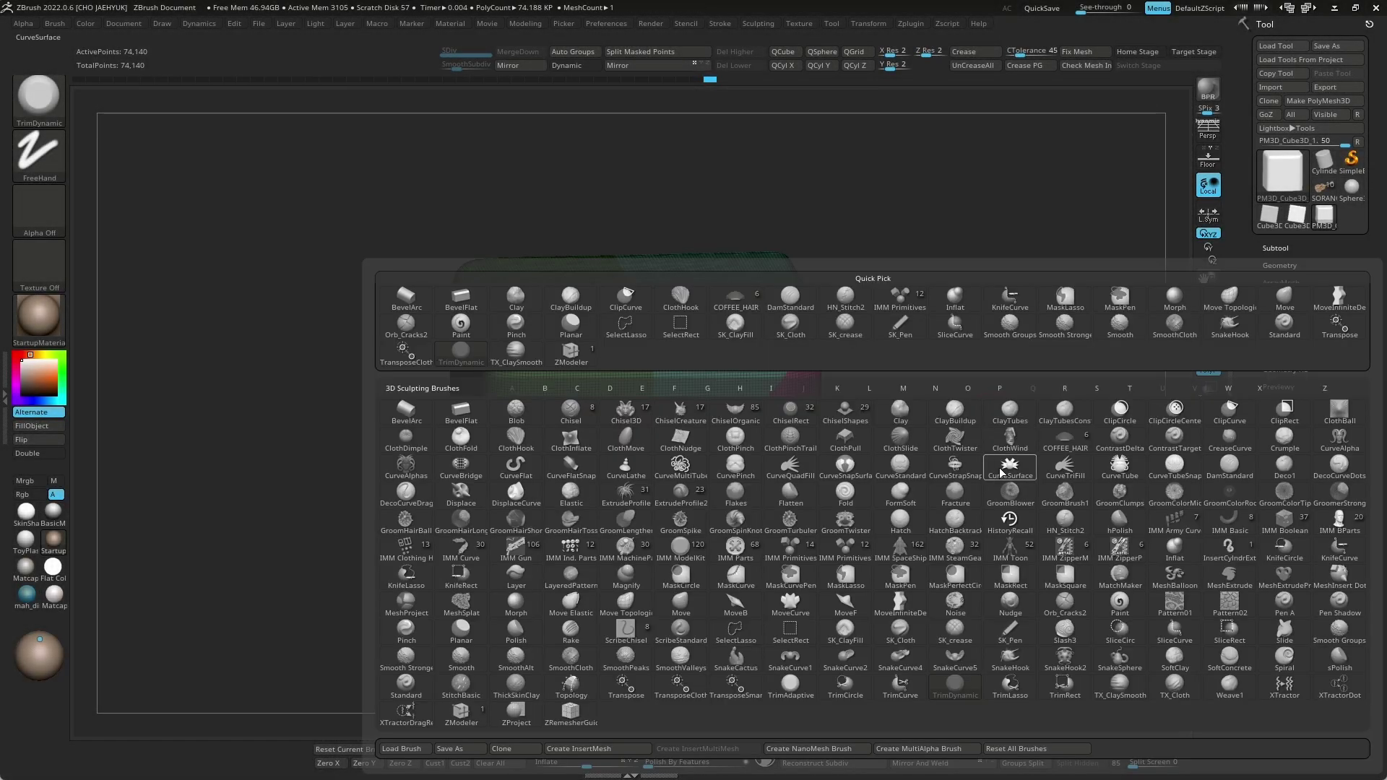
key("space")
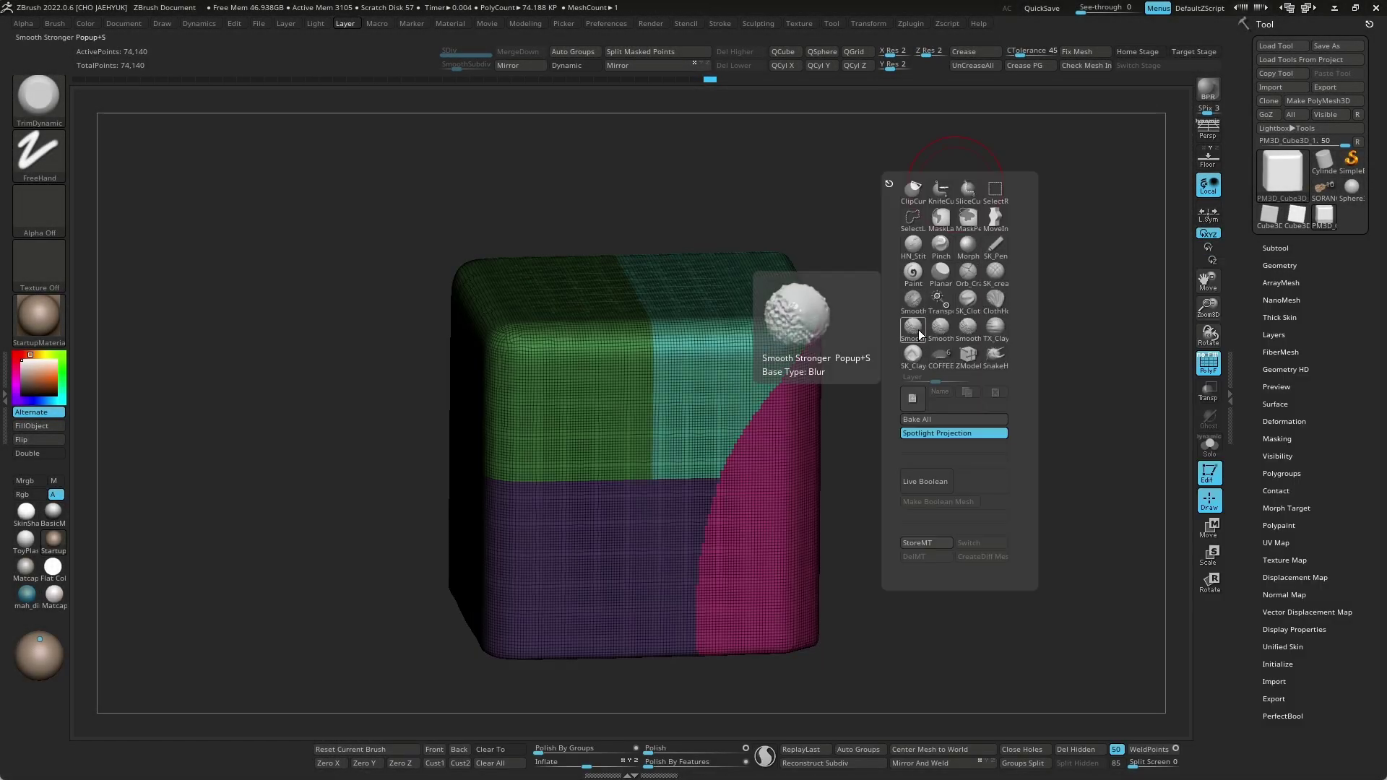
left_click(940, 331)
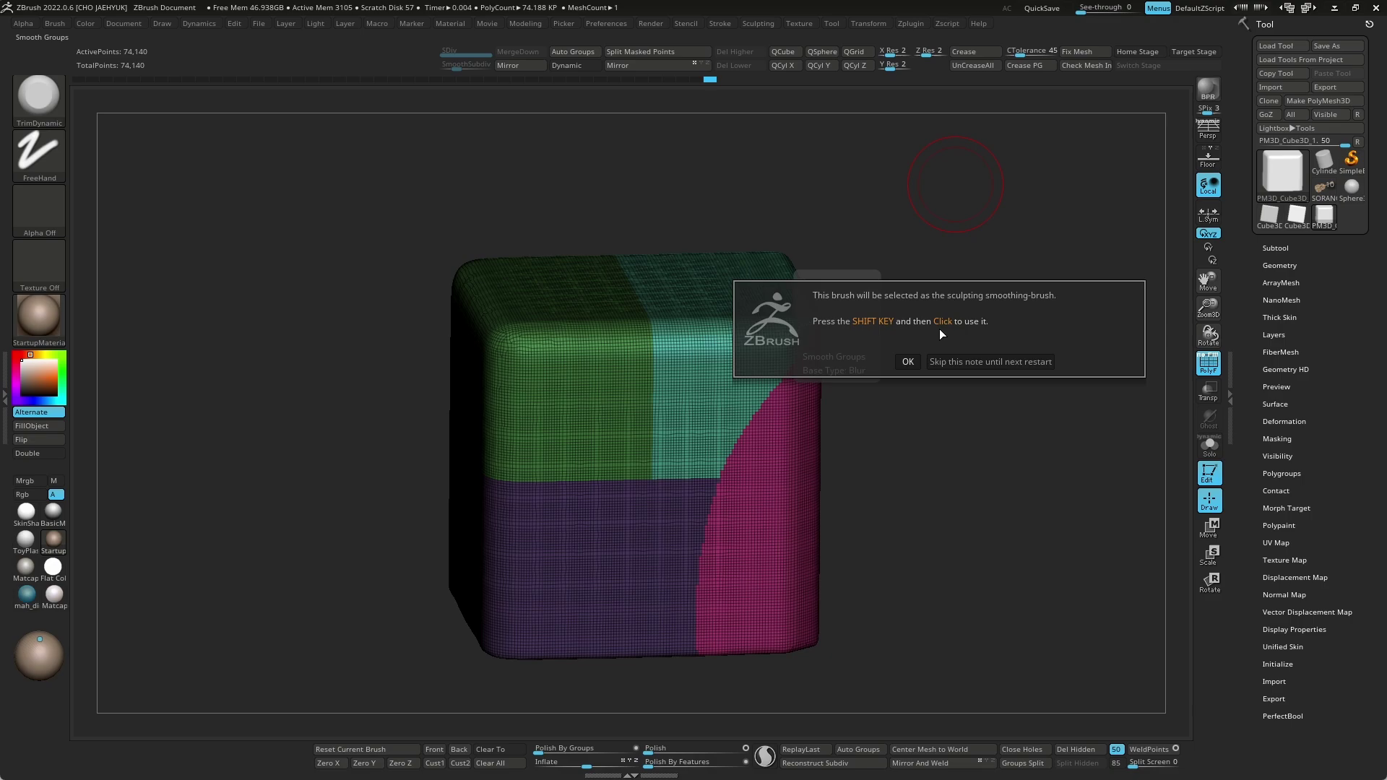
left_click(974, 363)
Step: Load Smooth Groups.ZBP from the Lightbox Smooth folder and zoom in on the cube
key("comma")
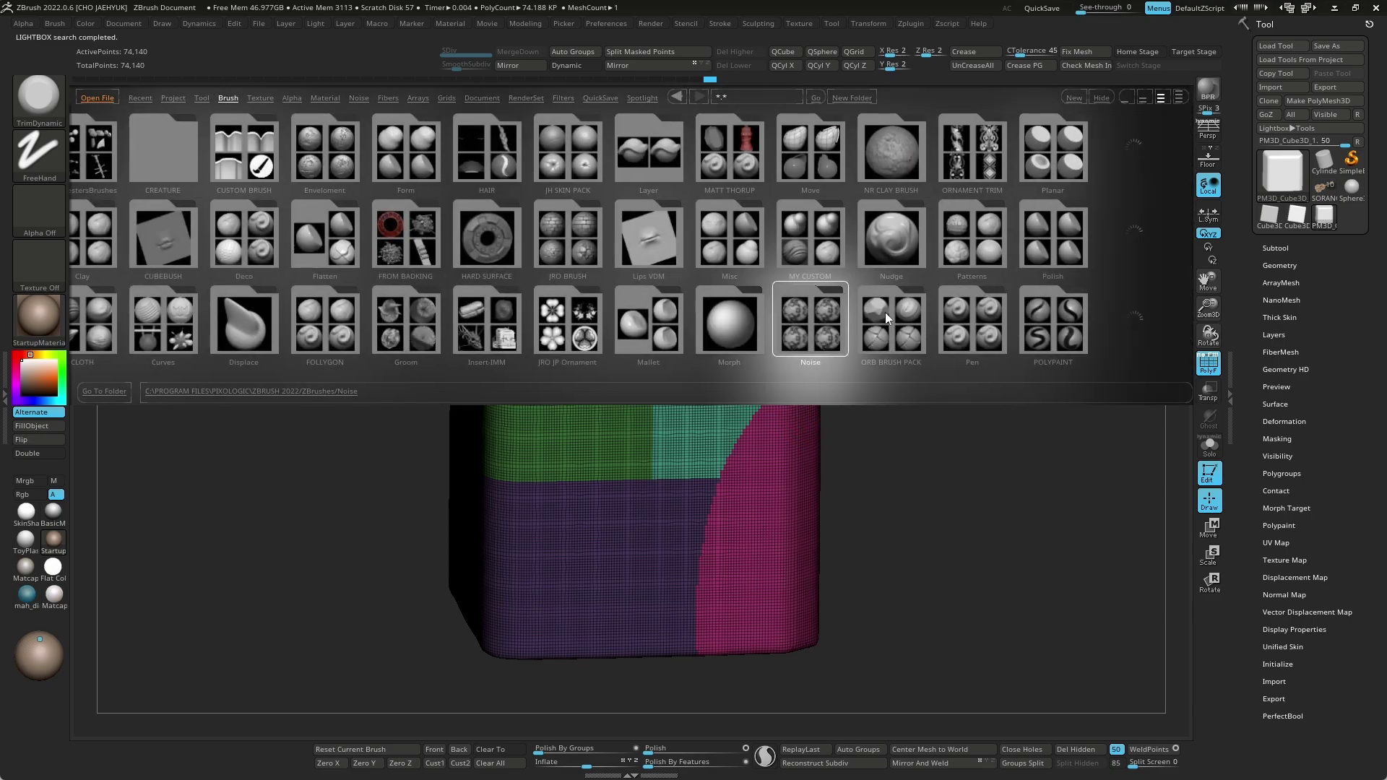
double_click(635, 235)
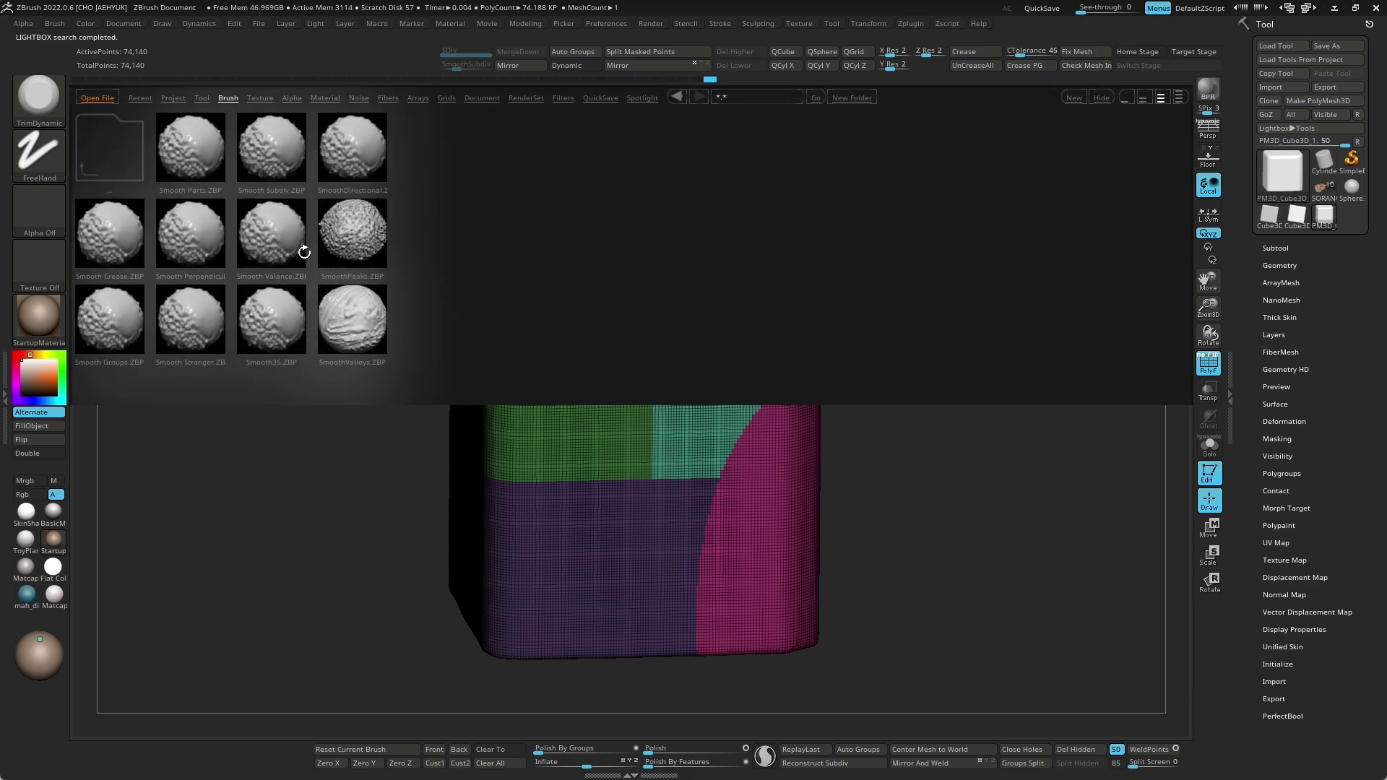
left_click(111, 316)
left_click(360, 150)
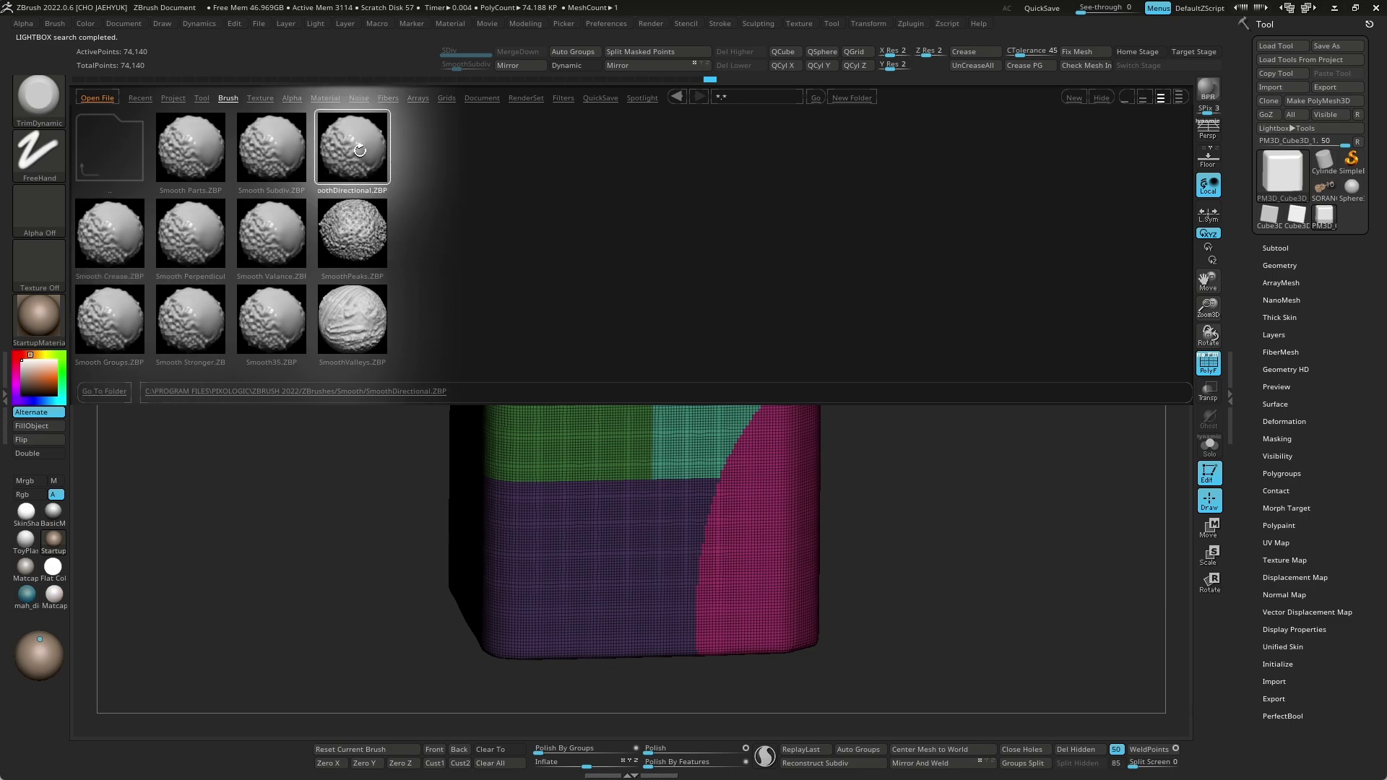
double_click(112, 325)
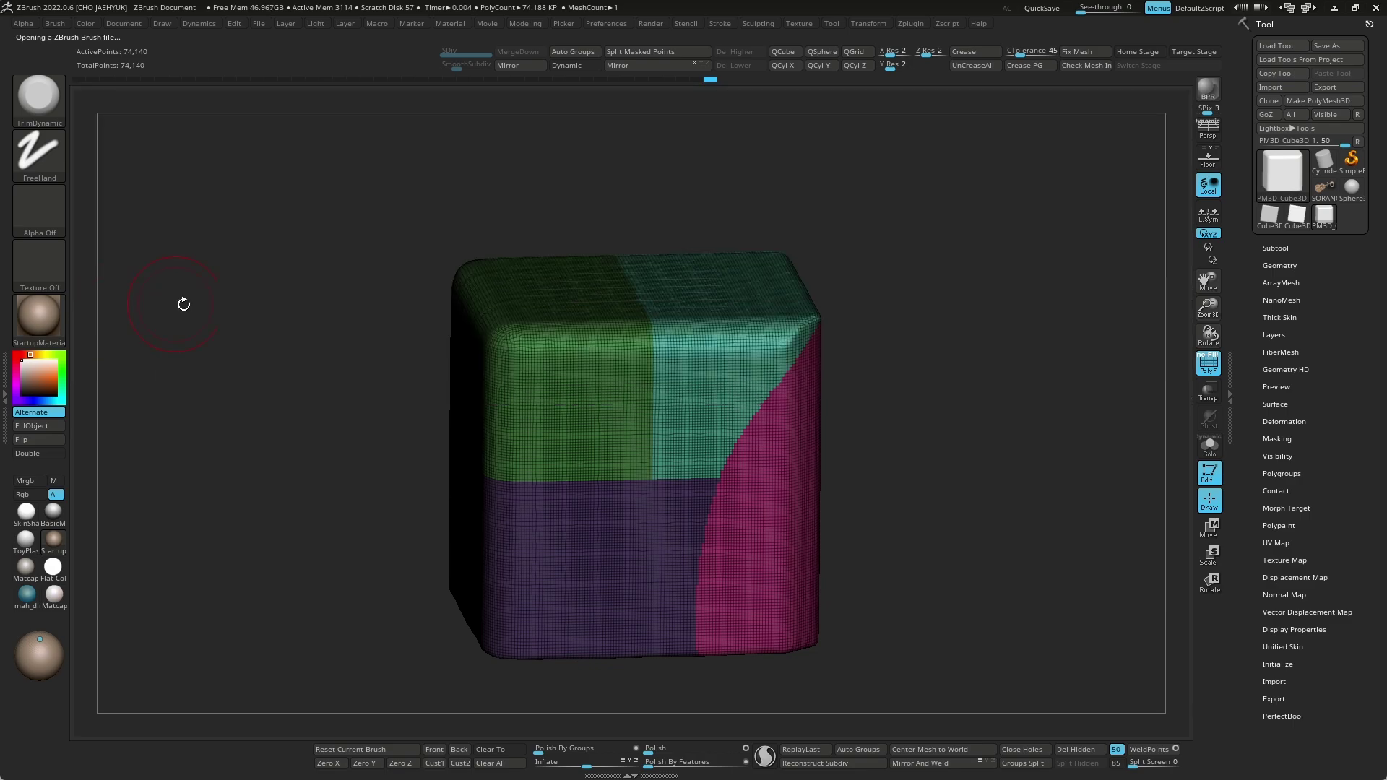
scroll(997, 401, "up", 2)
scroll(978, 405, "up", 1)
scroll(980, 399, "up", 1)
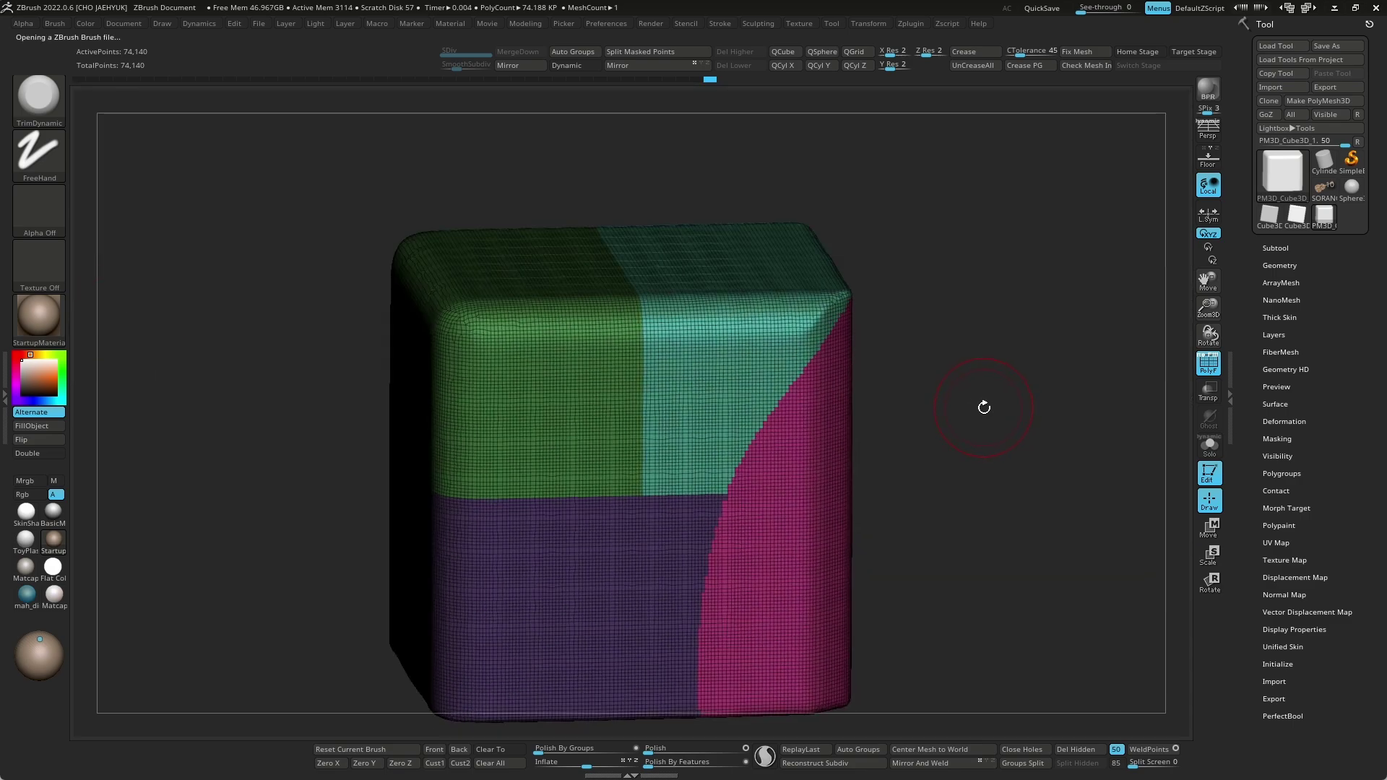
scroll(984, 401, "up", 2)
scroll(982, 392, "up", 1)
scroll(1062, 318, "up", 1)
scroll(1055, 434, "up", 3)
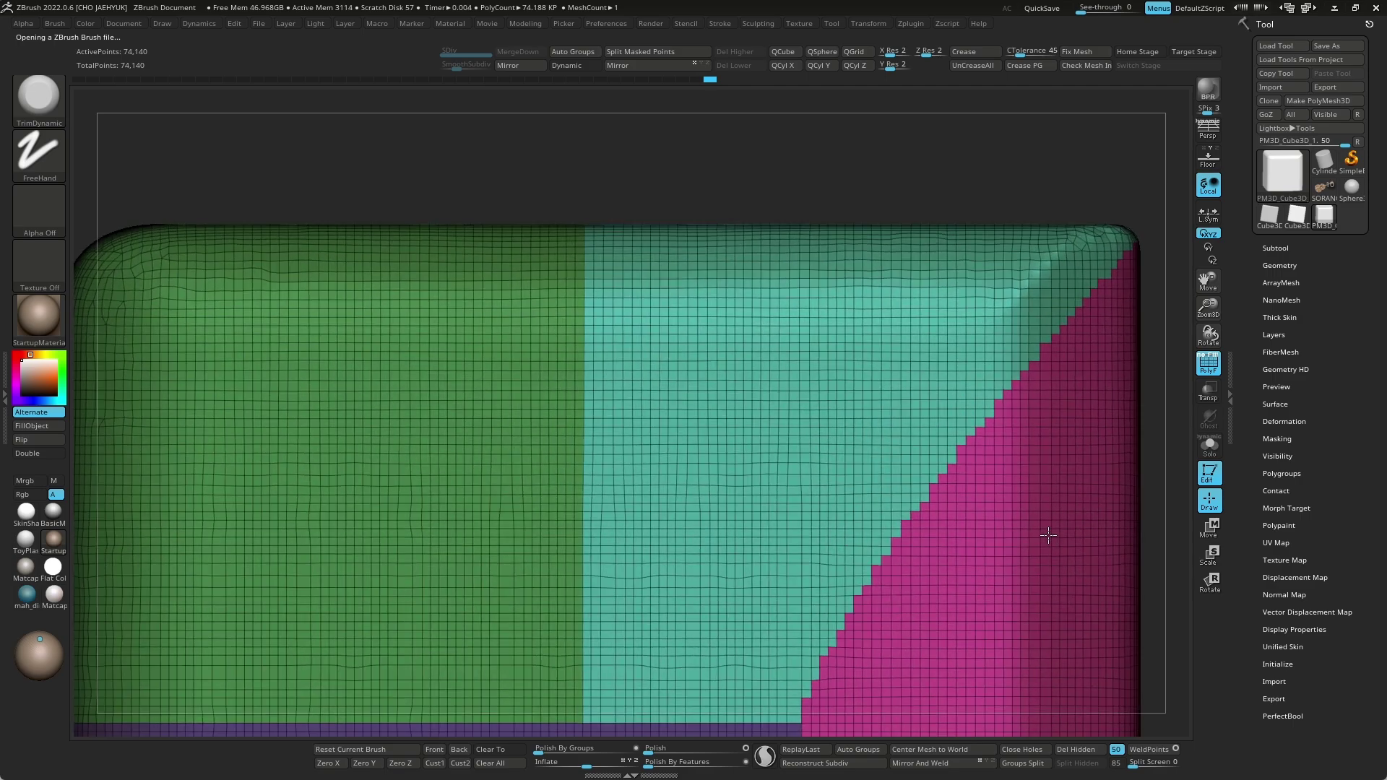
Step: Stroke Smooth Groups along the teal/pink and purple/teal polygroup borders to straighten them
left_click_drag(1178, 518, 915, 288, "alt")
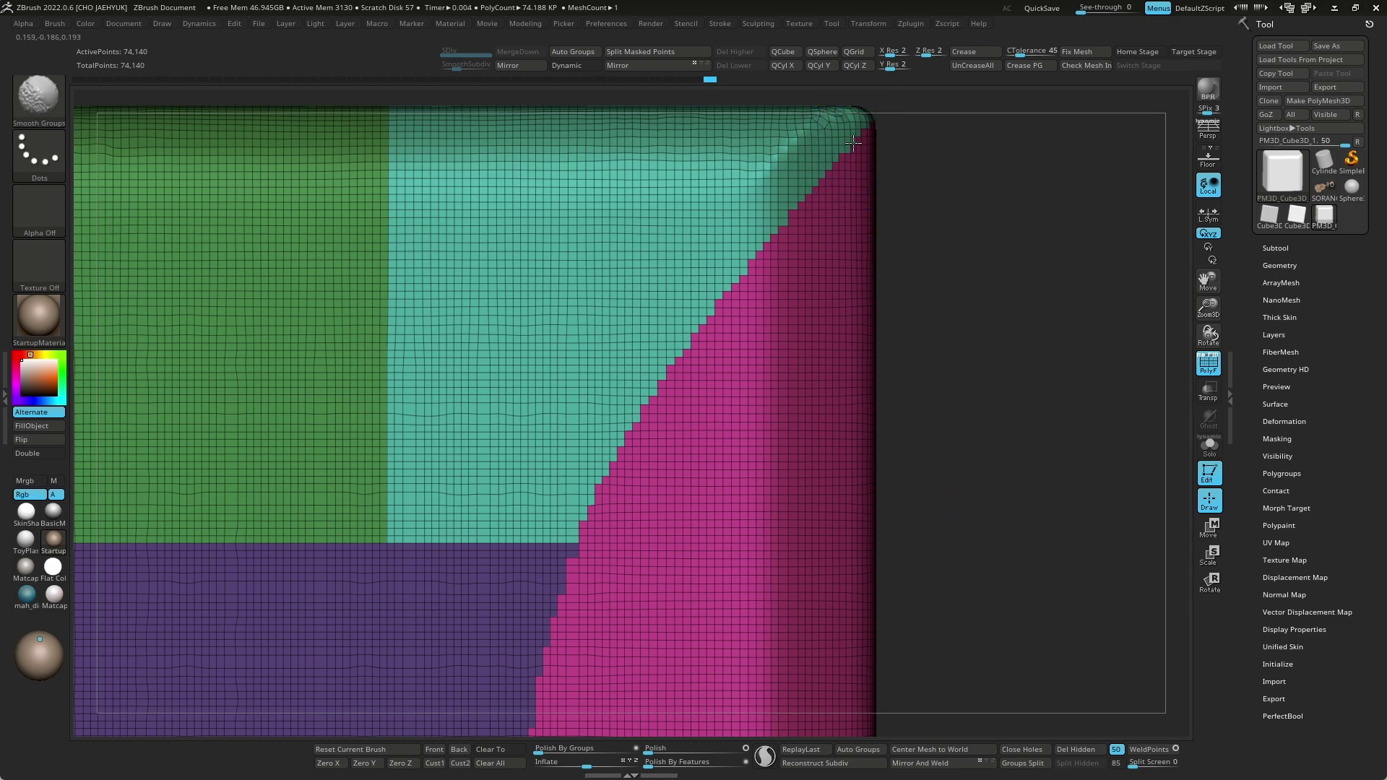
mouse_move(856, 122)
left_mouse_down()
mouse_move(642, 427)
mouse_move(535, 715)
left_mouse_up()
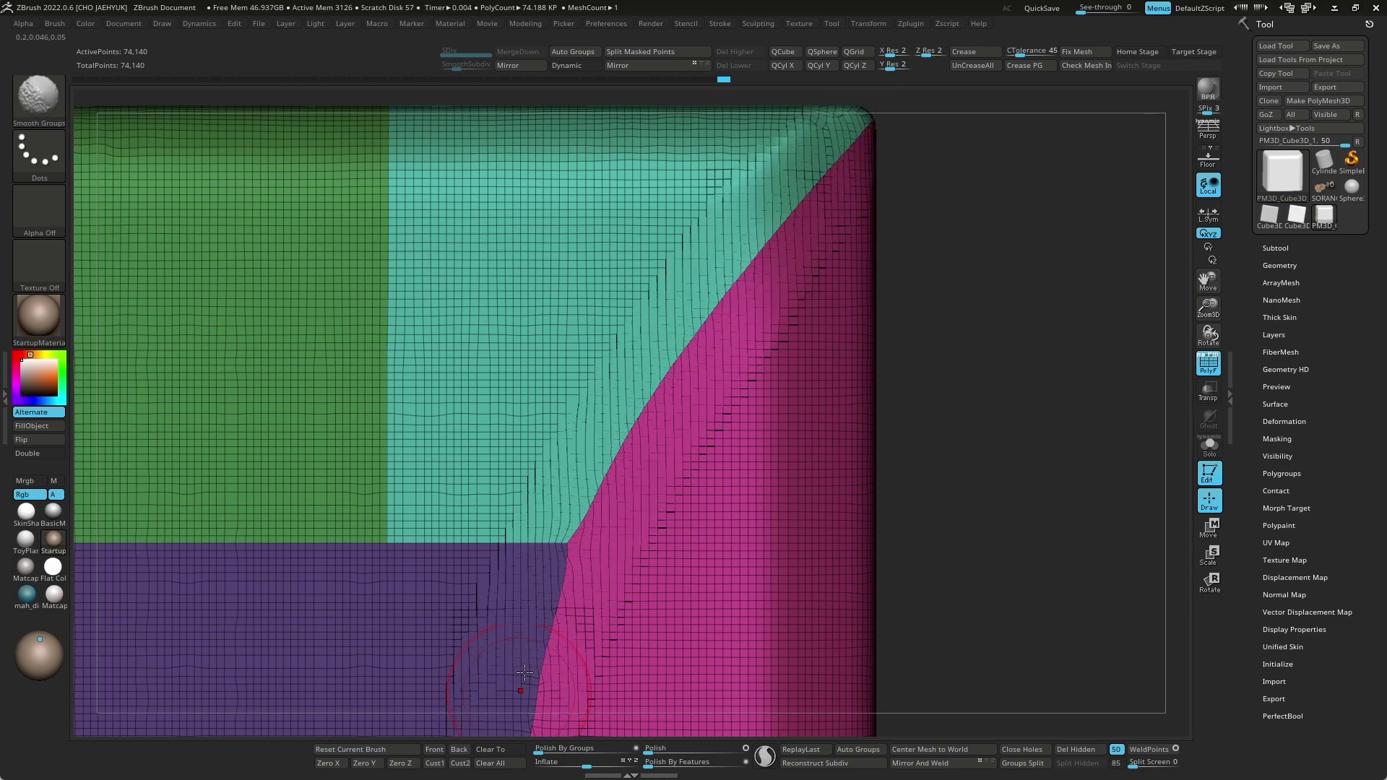
key("f")
left_click_drag(961, 336, 1028, 322, "alt")
left_click_drag(802, 303, 759, 600, "shift")
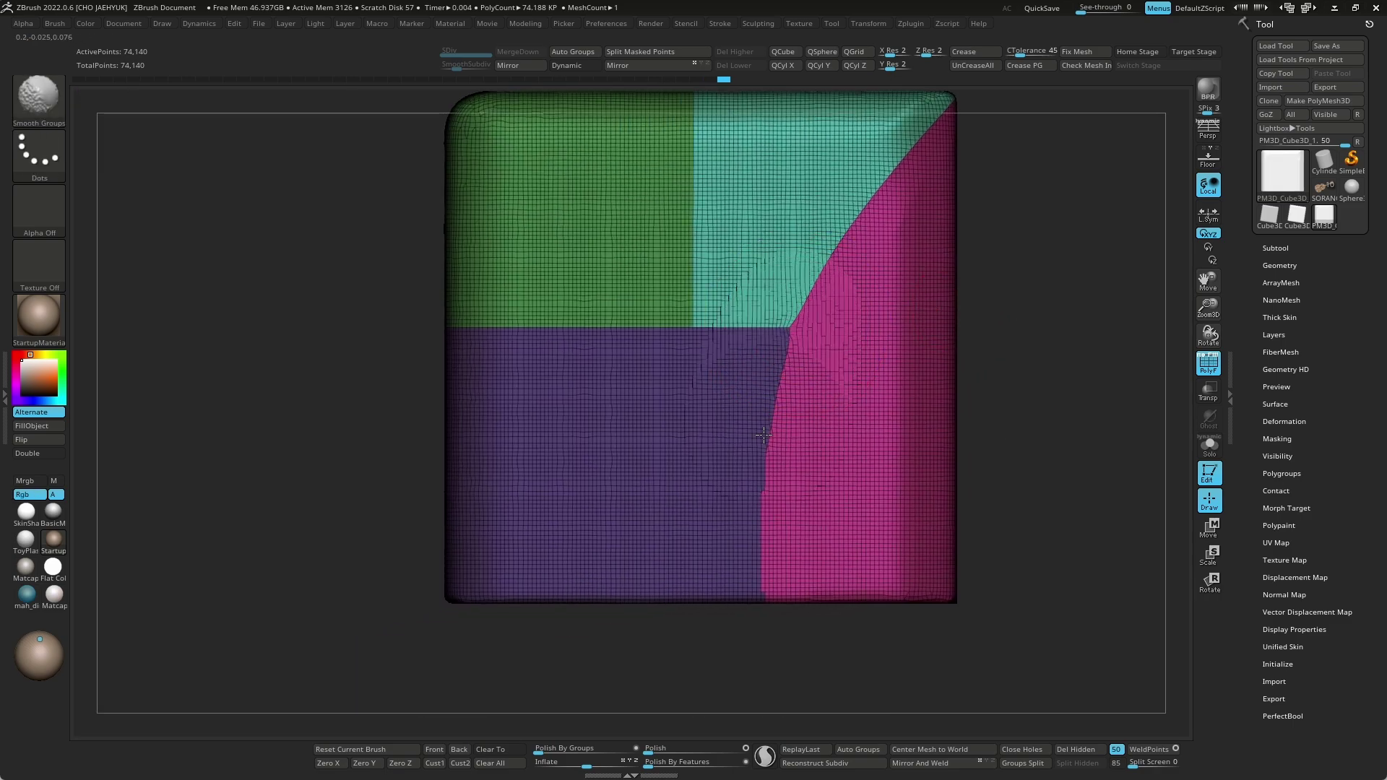
left_click_drag(1041, 446, 1046, 549, "alt")
left_click_drag(728, 443, 628, 448, "shift")
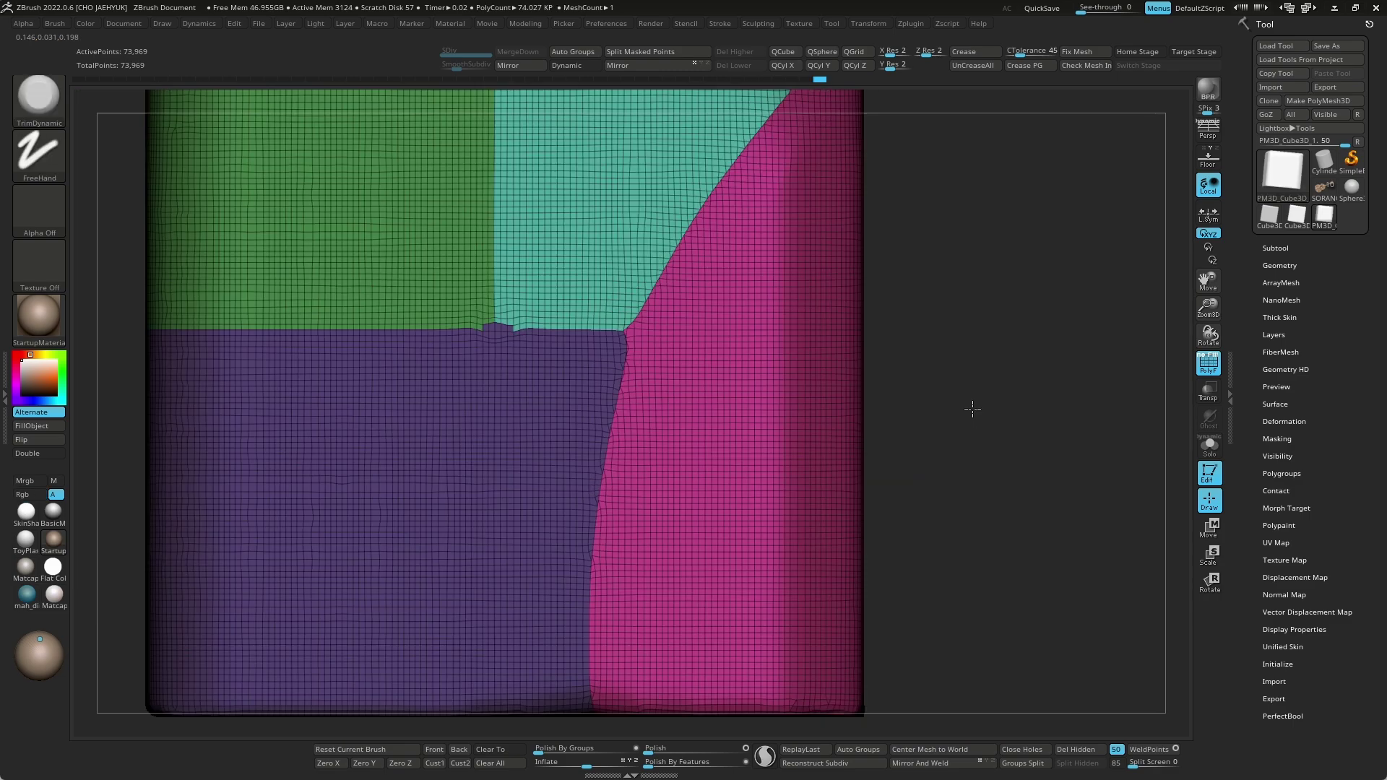
left_click_drag(973, 406, 1004, 253, "alt")
Step: Paint a circular MaskPen mask on the purple front face and turn it into a polygroup
key("b")
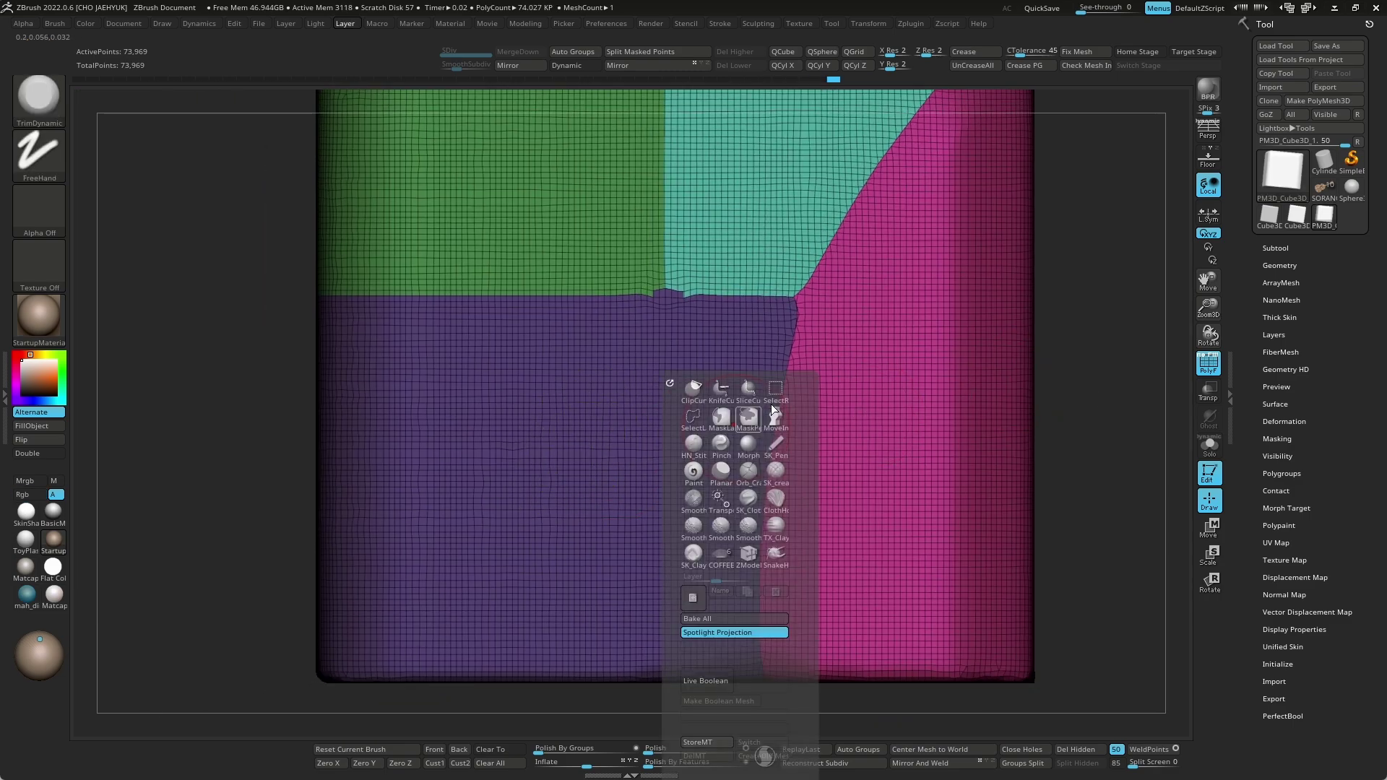
key("t")
key("d")
key("b")
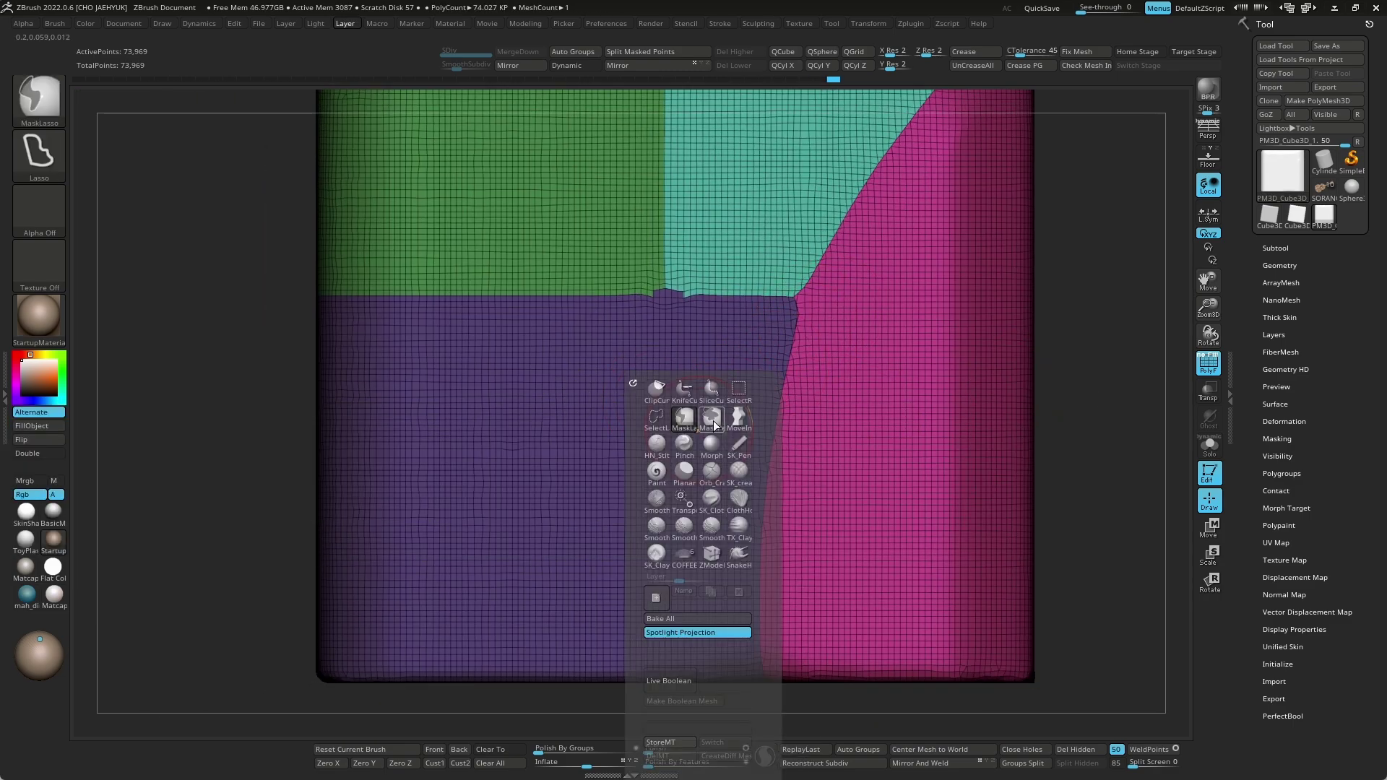
key("s")
left_click_drag(558, 486, 571, 486)
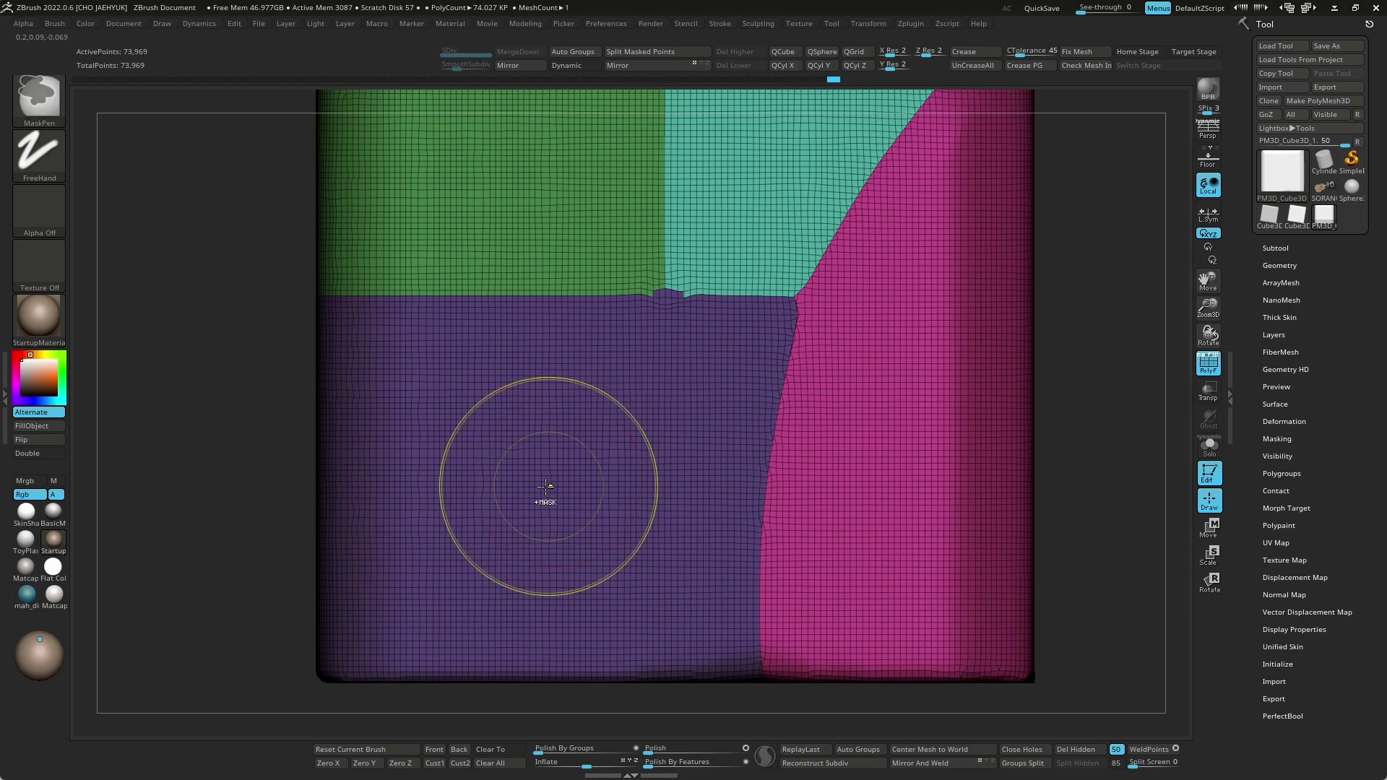
left_click(560, 480, "ctrl")
key("ctrl+w")
Step: Isolate the blue circle polygroup, mask everything else, and pivot Transpose on the circle
left_click_drag(1097, 361, 1119, 363, "alt")
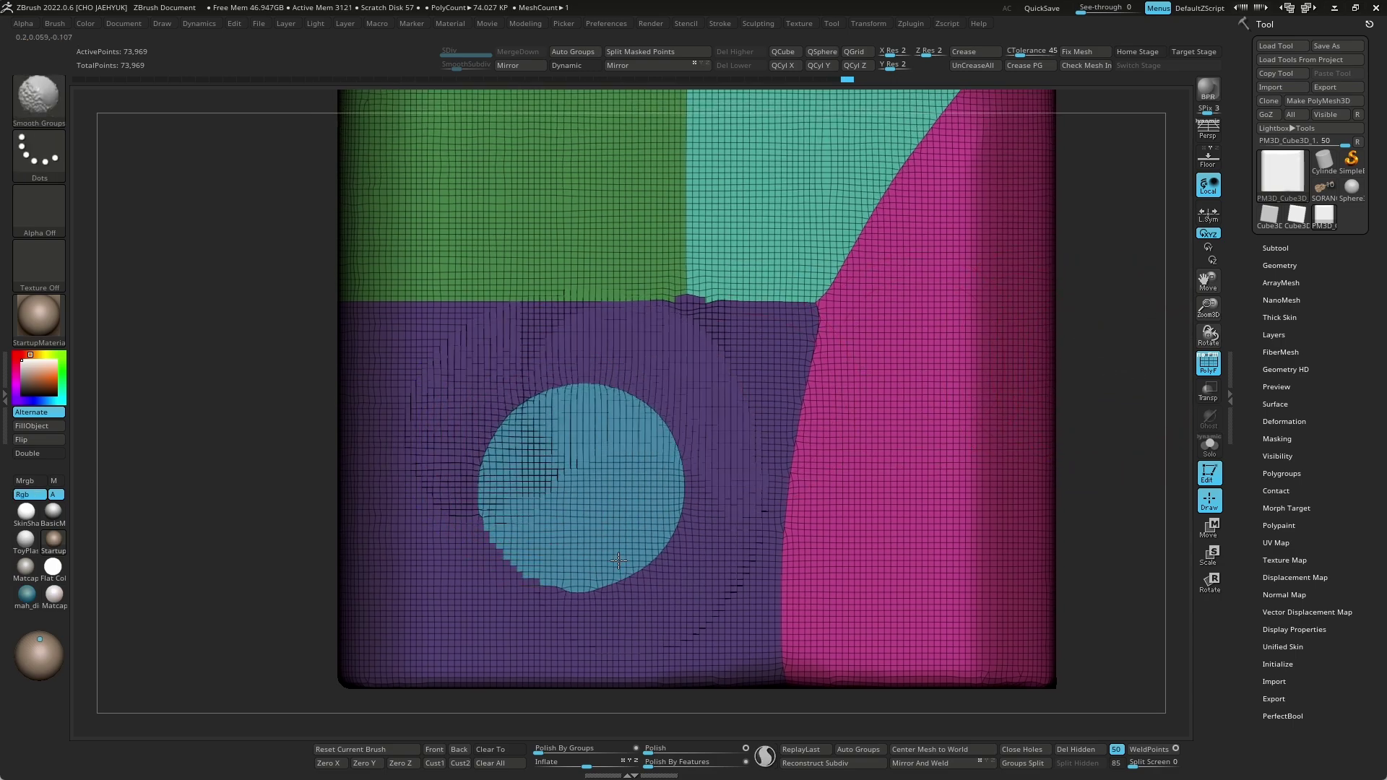
mouse_move(1092, 361)
left_mouse_down("alt")
mouse_move(1092, 411)
mouse_move(542, 465)
left_mouse_up("alt")
left_click(542, 465, "ctrl+shift")
left_click(867, 448, "ctrl")
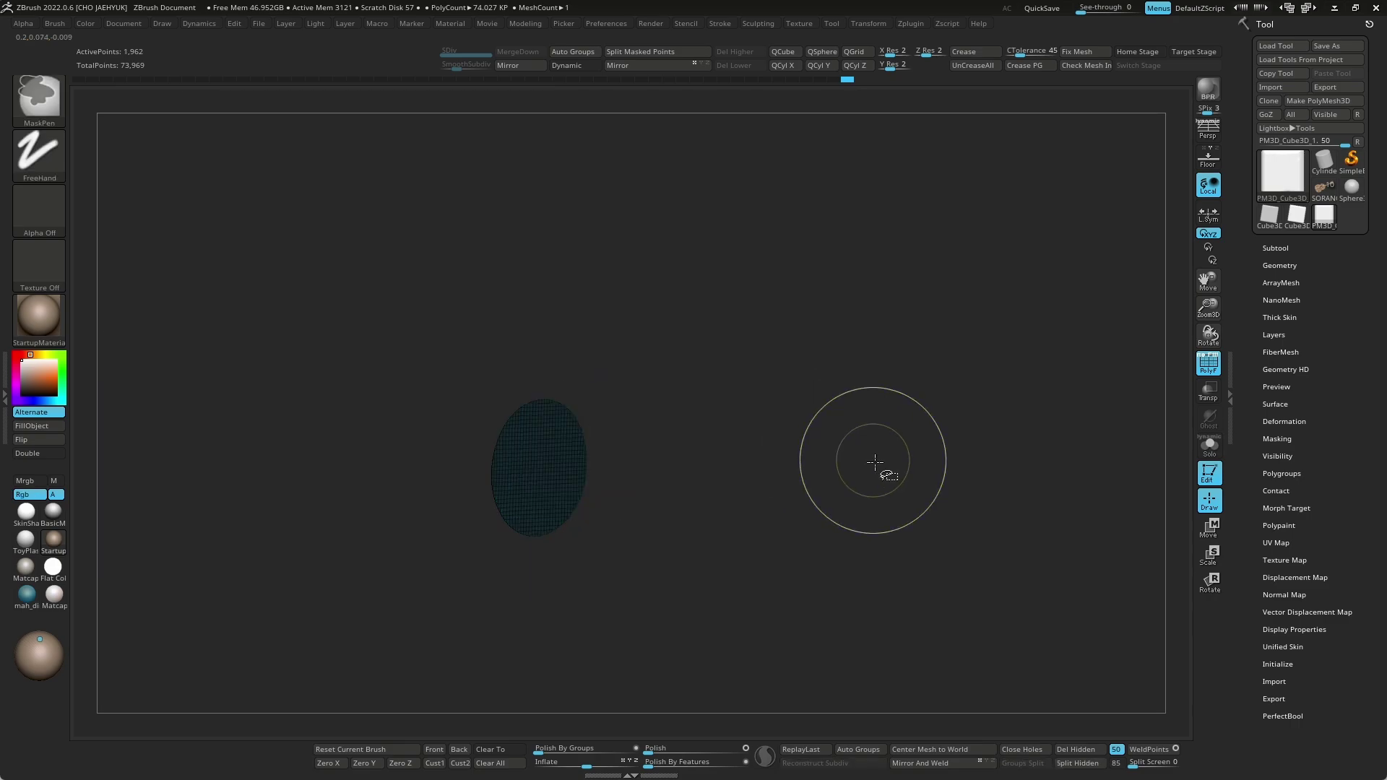
left_click(892, 487, "ctrl")
key("w")
left_click(893, 488, "ctrl")
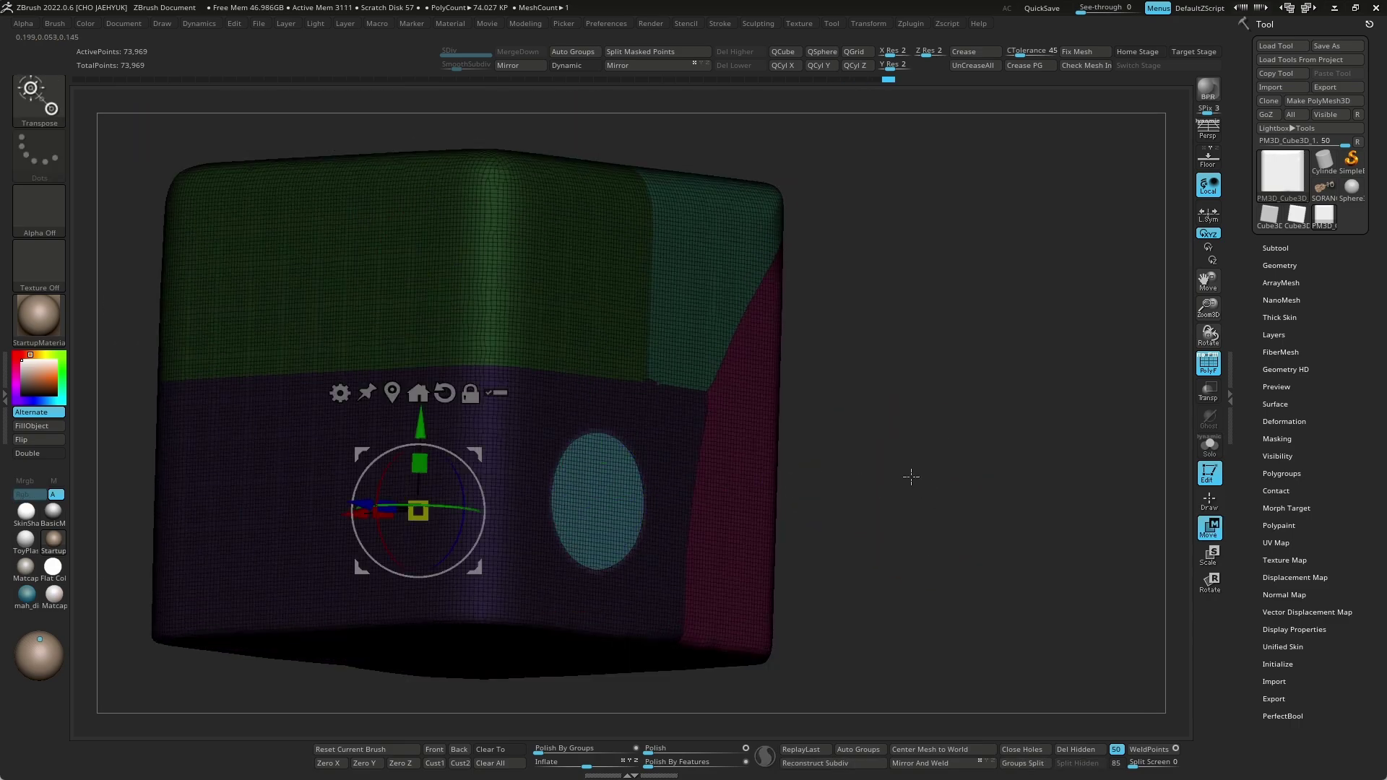
mouse_move(908, 479)
left_mouse_down()
mouse_move(929, 532)
mouse_move(979, 541)
mouse_move(749, 446)
left_mouse_up()
left_click(923, 534, "ctrl")
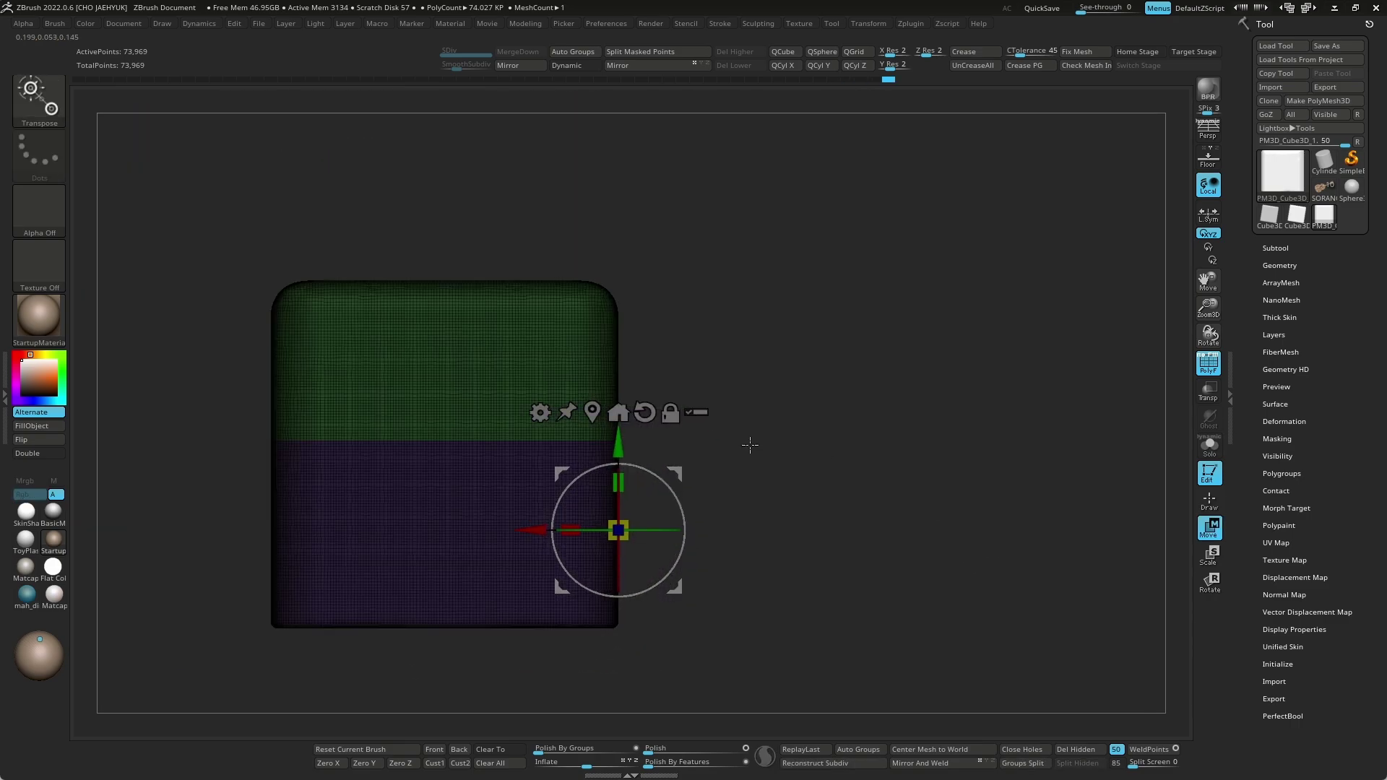
Step: Push the circle inward with Transpose Move to sink a round hole, then inspect it
left_click_drag(764, 515, 844, 530)
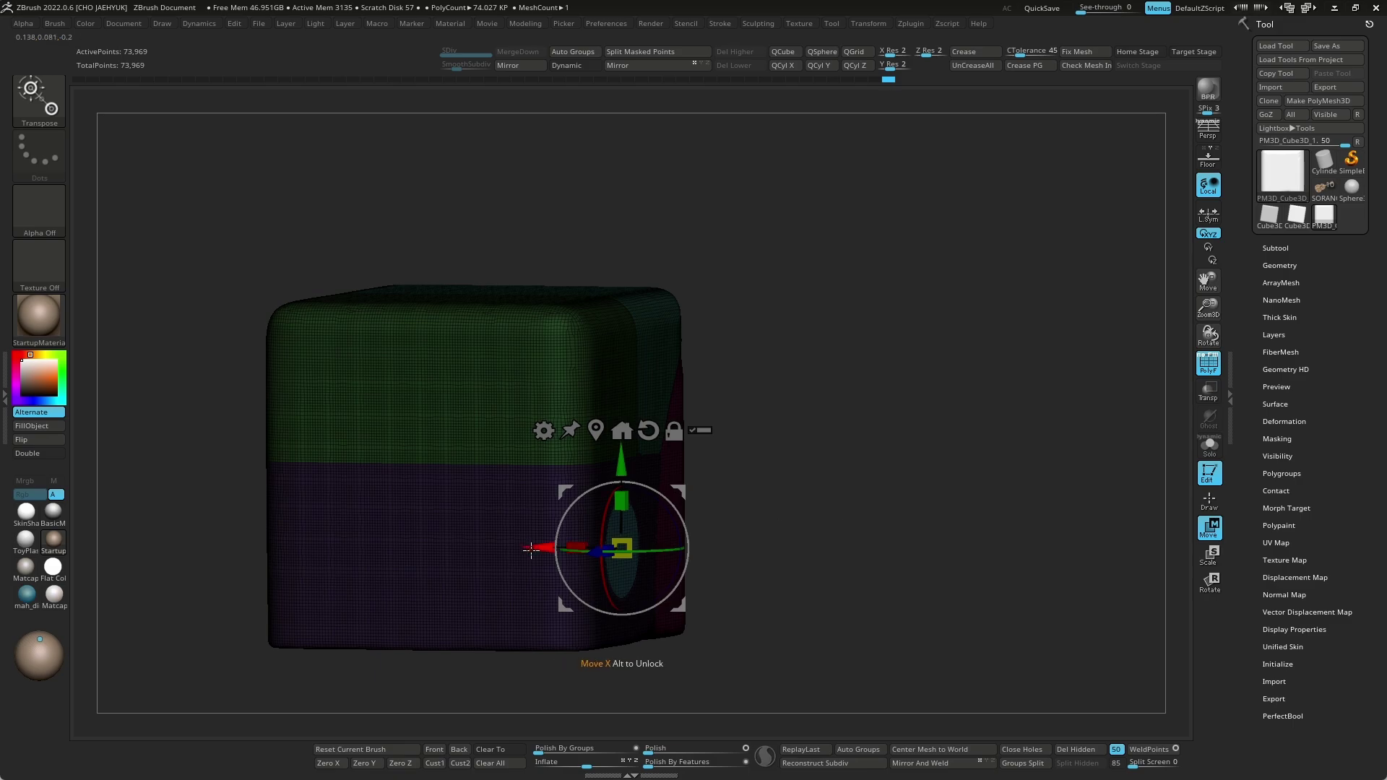
left_click_drag(531, 550, 293, 545)
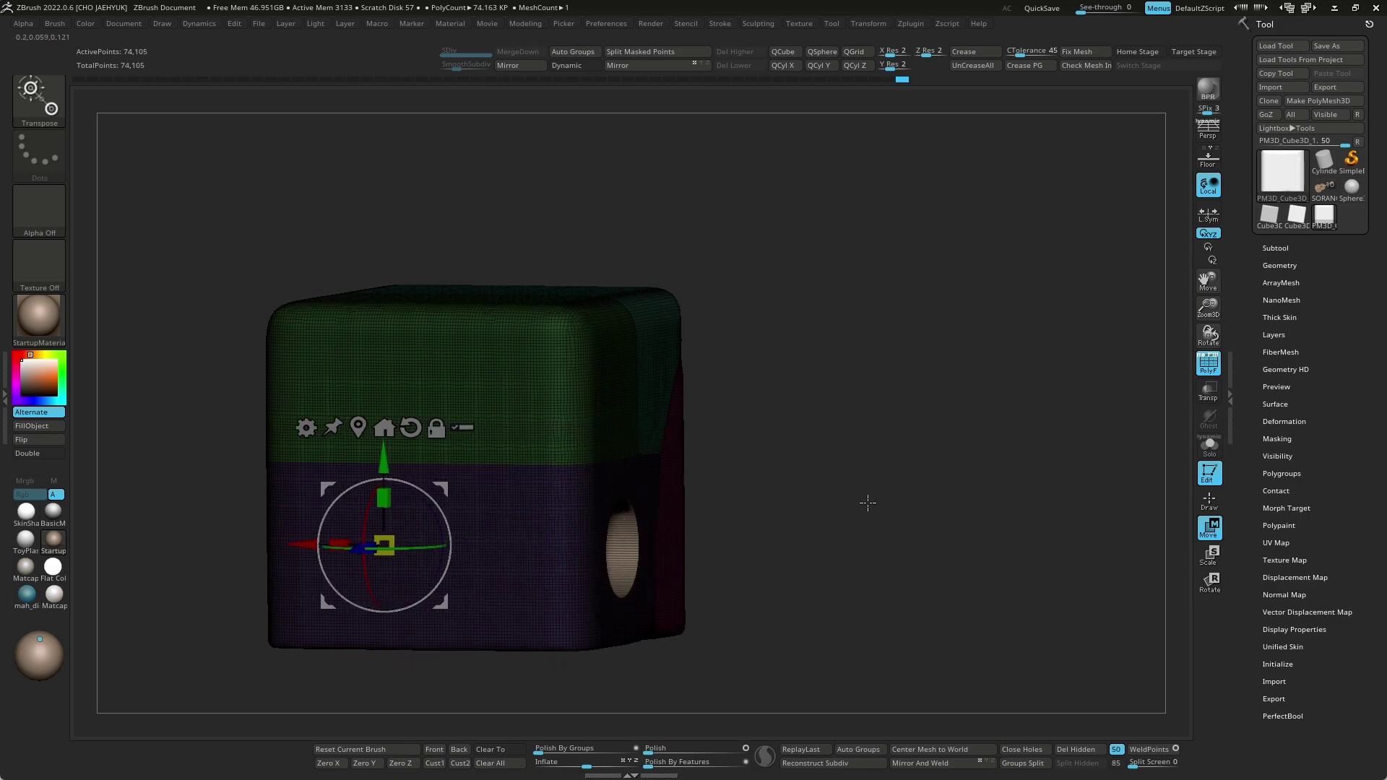
mouse_move(868, 503)
left_mouse_down()
mouse_move(960, 533)
mouse_move(901, 588)
left_mouse_up()
key("q")
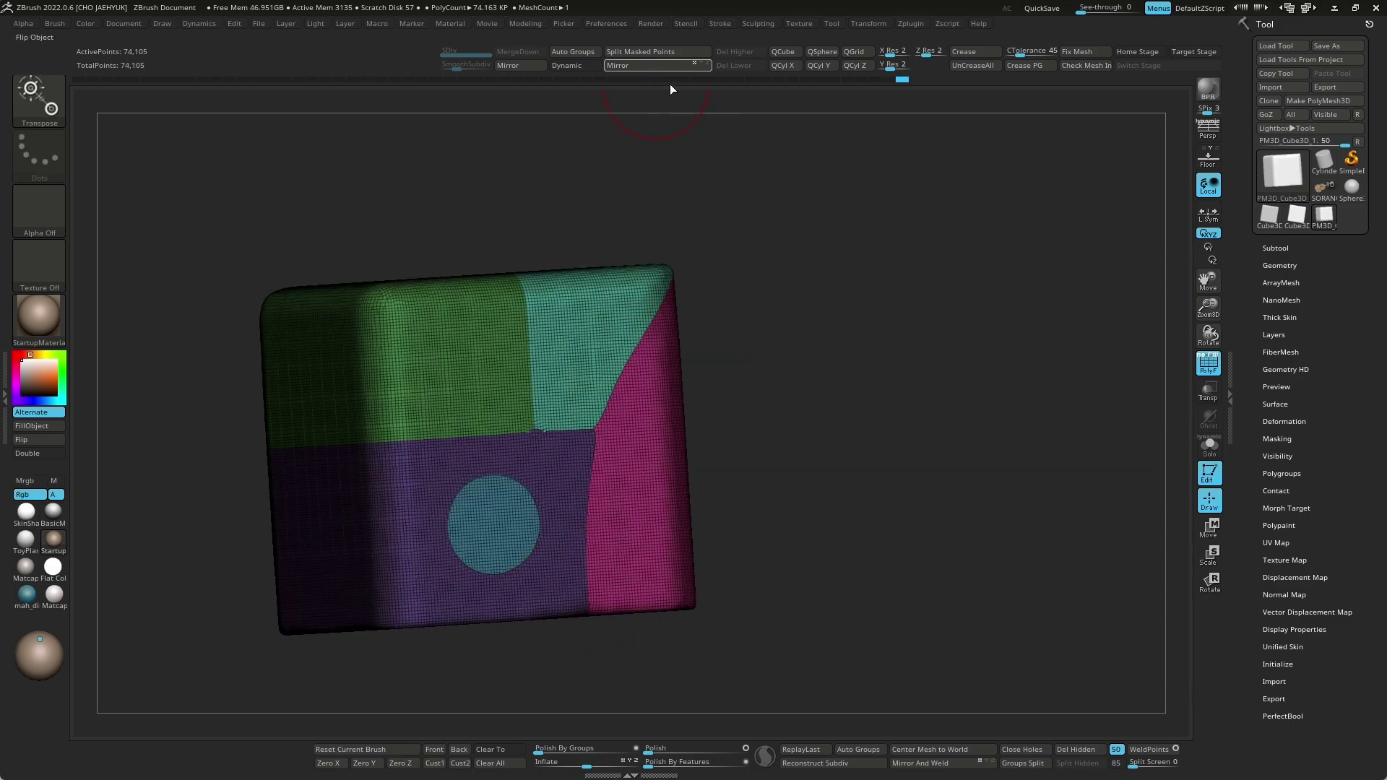
mouse_move(900, 637)
left_mouse_down()
mouse_move(929, 545)
mouse_move(634, 527)
mouse_move(854, 504)
left_mouse_up()
key("w")
mouse_move(1019, 471)
left_mouse_down()
mouse_move(1122, 465)
mouse_move(1070, 474)
left_mouse_up()
key("q")
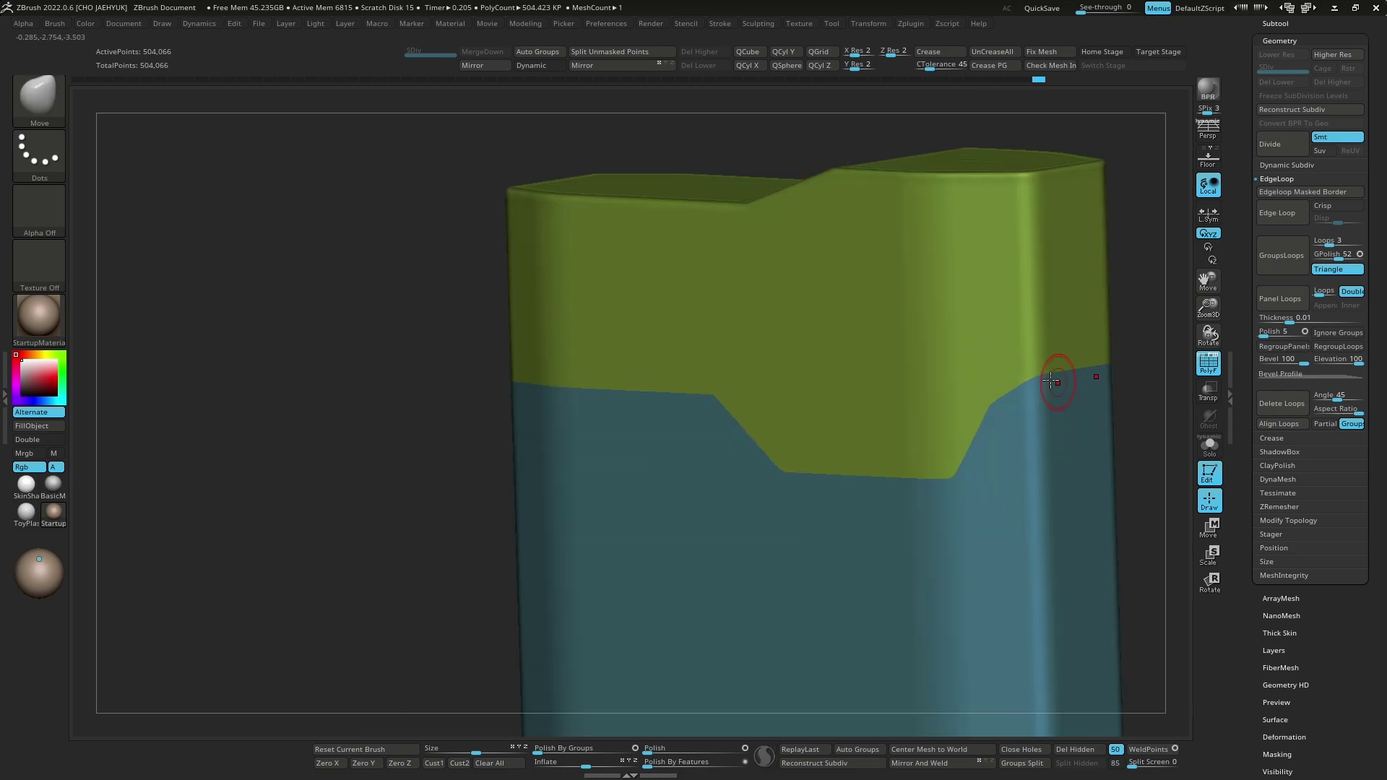
Step: Mask a notched panel shape on the device front with MaskPen curve and rectangle strokes
left_click(863, 586, "ctrl+shift")
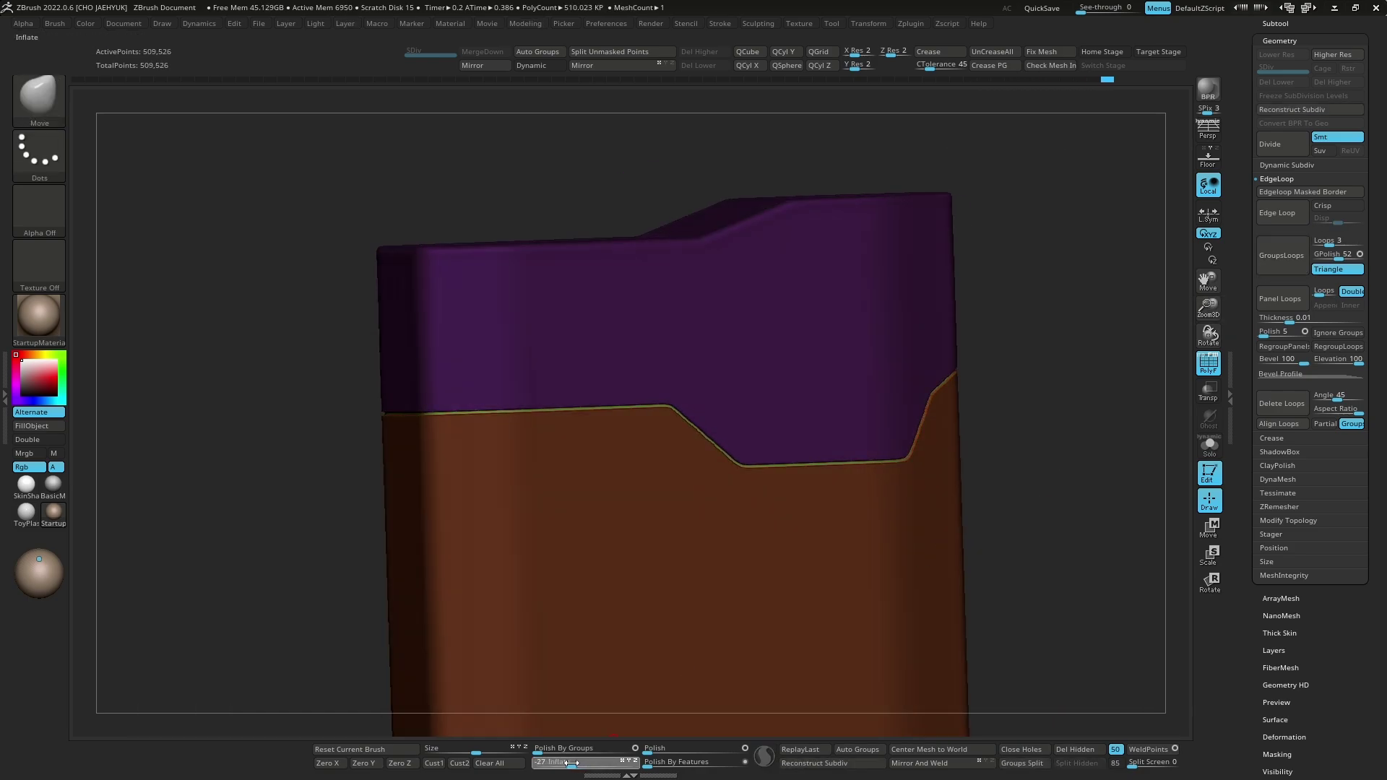
key("f")
key("shift+f")
key("space")
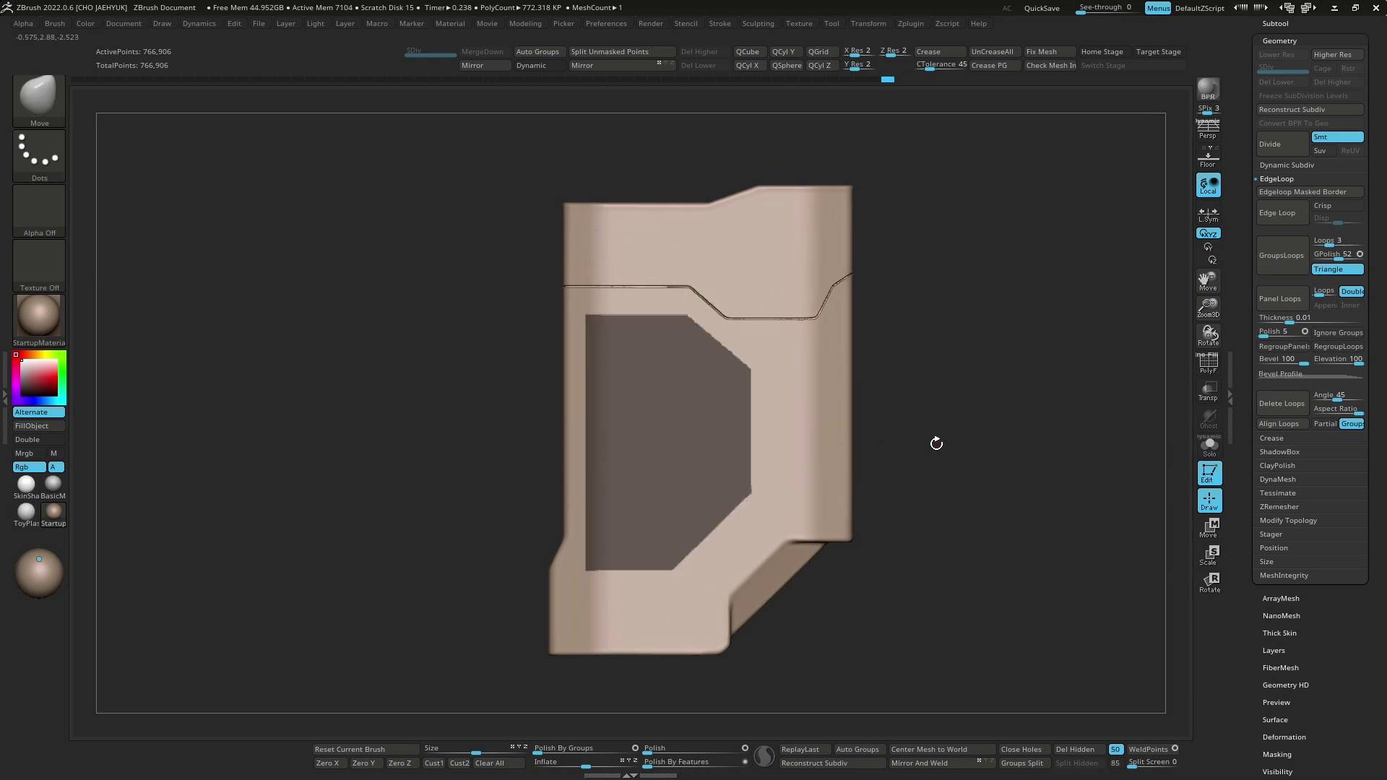
left_click_drag(741, 136, 747, 670, "ctrl")
left_click_drag(529, 374, 628, 514, "ctrl")
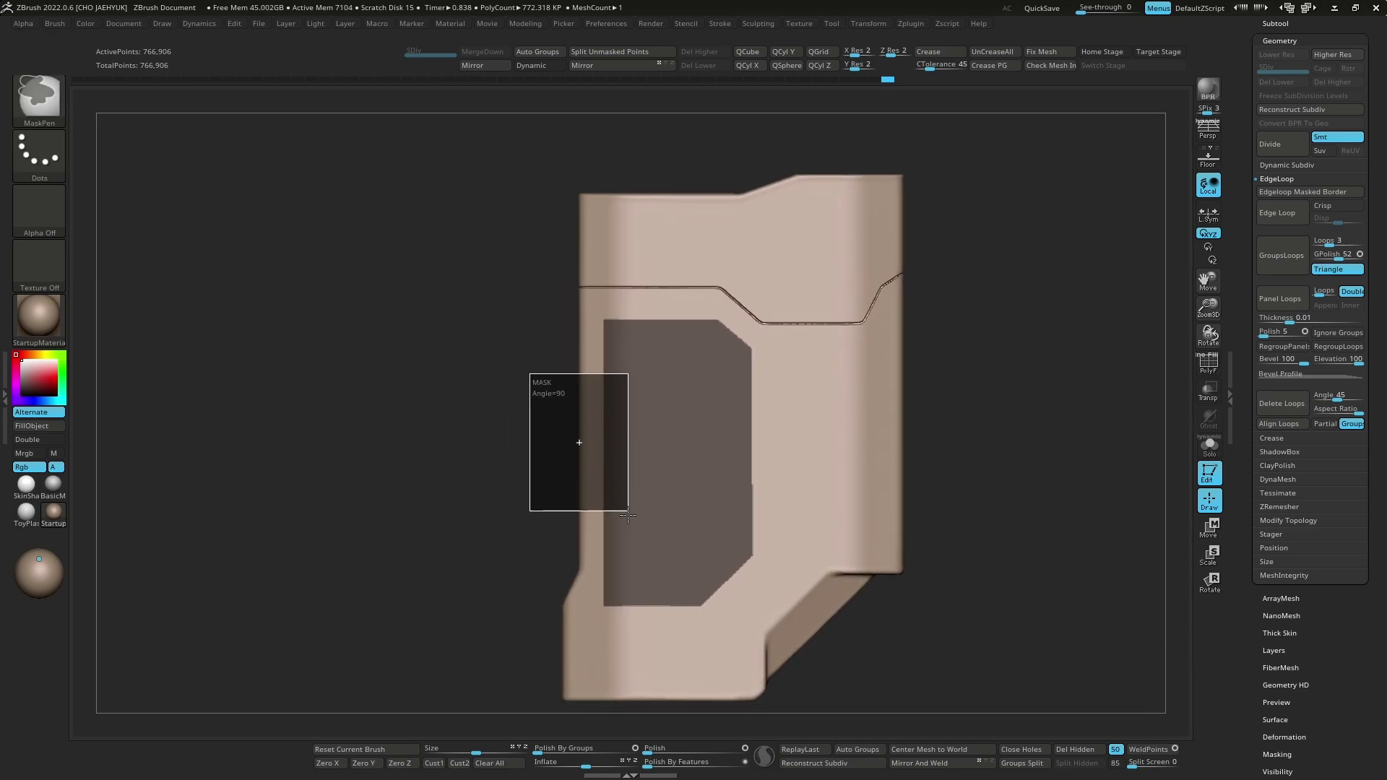
left_click_drag(964, 369, 717, 388, "ctrl+alt")
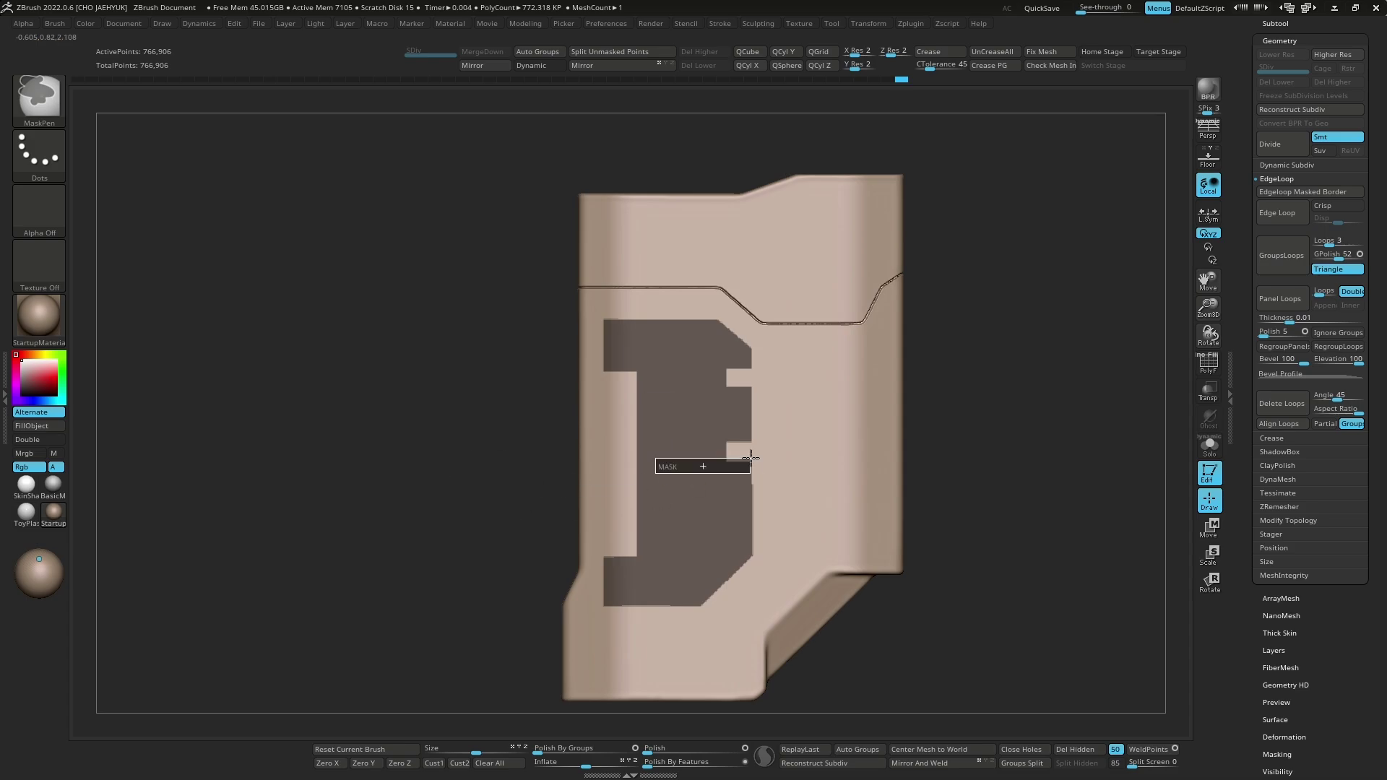
Step: Blur and then sharpen the panel mask for a crisp outline
left_click(960, 618, "ctrl")
right_click_drag(995, 472, 984, 449, "ctrl")
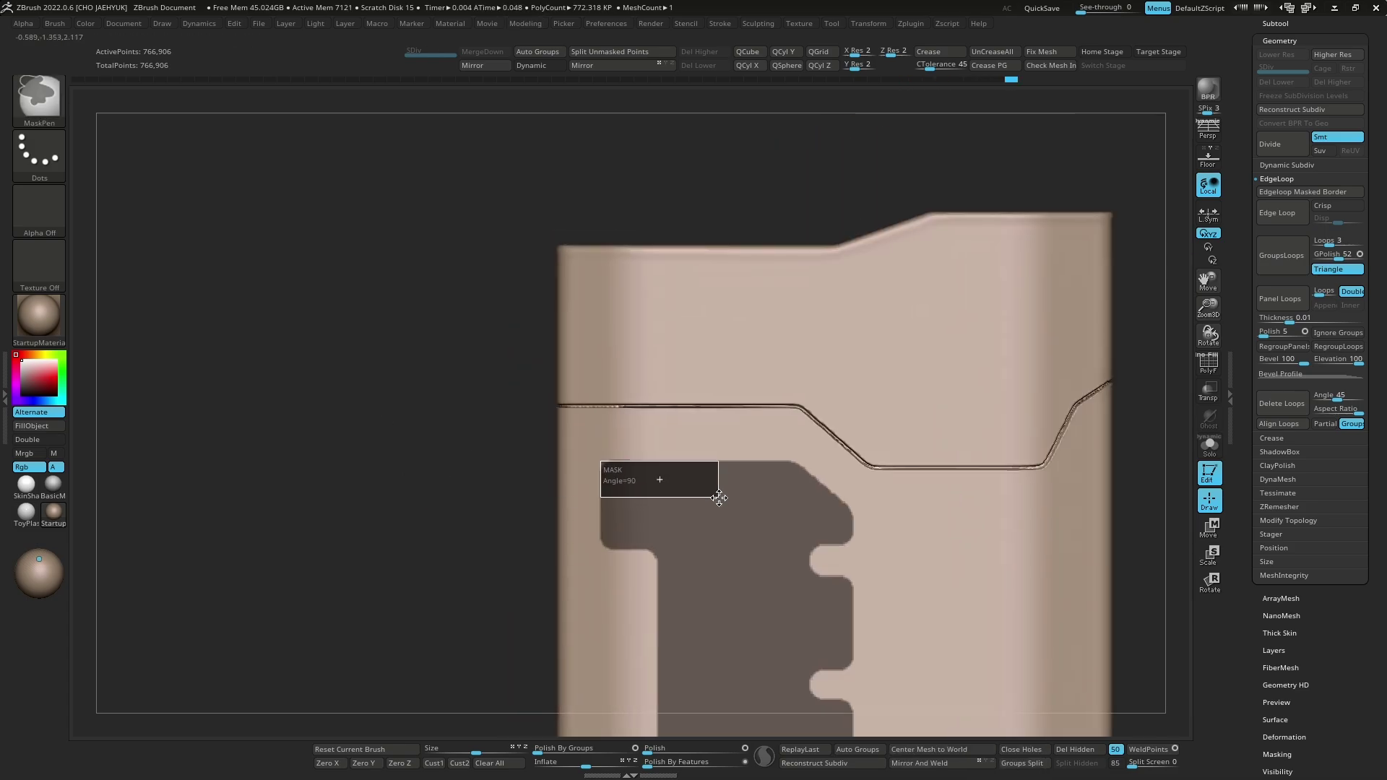
left_click(1047, 397, "ctrl+alt")
mouse_move(1047, 397)
left_mouse_down()
mouse_move(421, 477)
mouse_move(367, 642)
left_mouse_up()
mouse_move(367, 642)
right_mouse_down("ctrl")
mouse_move(415, 589)
mouse_move(642, 508)
mouse_move(951, 554)
mouse_move(1006, 489)
mouse_move(990, 477)
right_mouse_up("ctrl")
Step: Push the masked panel in with Transpose to form a recessed groove border
right_click(942, 565)
mouse_move(724, 677)
right_mouse_down("ctrl")
mouse_move(923, 532)
mouse_move(904, 409)
right_mouse_up("ctrl")
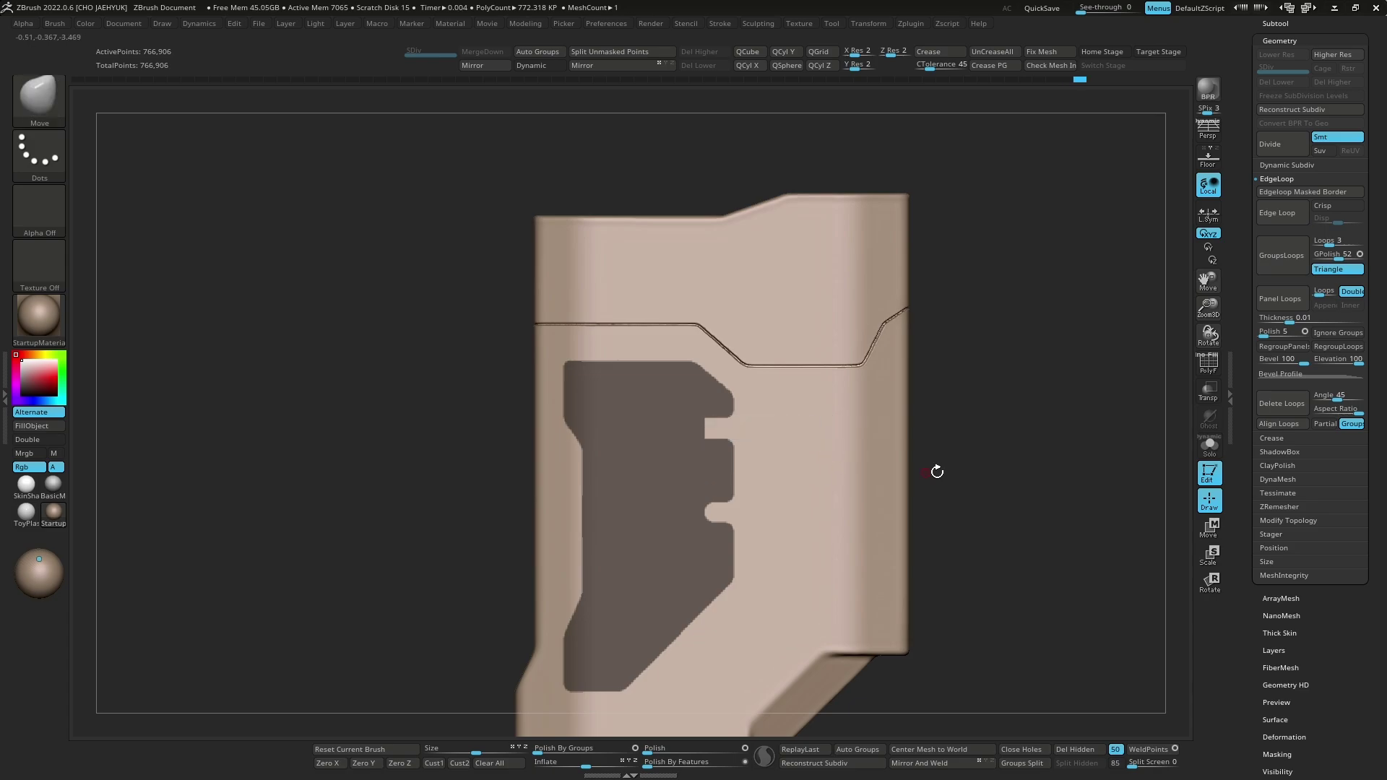
right_click_drag(937, 472, 982, 505, "ctrl")
right_click(982, 505)
mouse_move(1041, 465)
right_mouse_down("ctrl")
mouse_move(918, 523)
mouse_move(908, 570)
mouse_move(898, 533)
right_mouse_up("ctrl")
right_click(909, 570)
key("w")
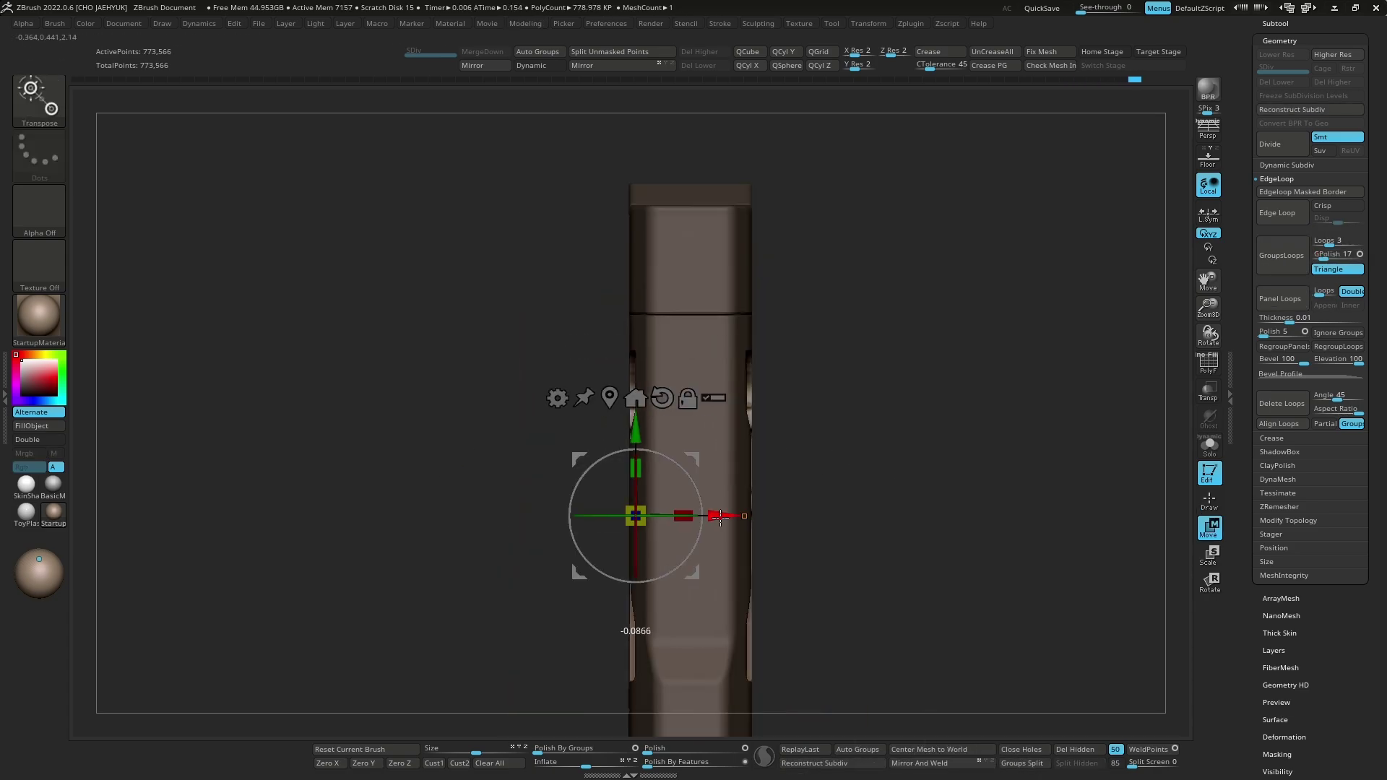
mouse_move(721, 516)
right_mouse_down()
mouse_move(1021, 486)
mouse_move(978, 471)
right_mouse_up()
left_click(644, 409, "alt")
Step: Mask a rectangular strip on the device side and briefly isolate it
key("q")
right_click_drag(644, 408, 883, 525)
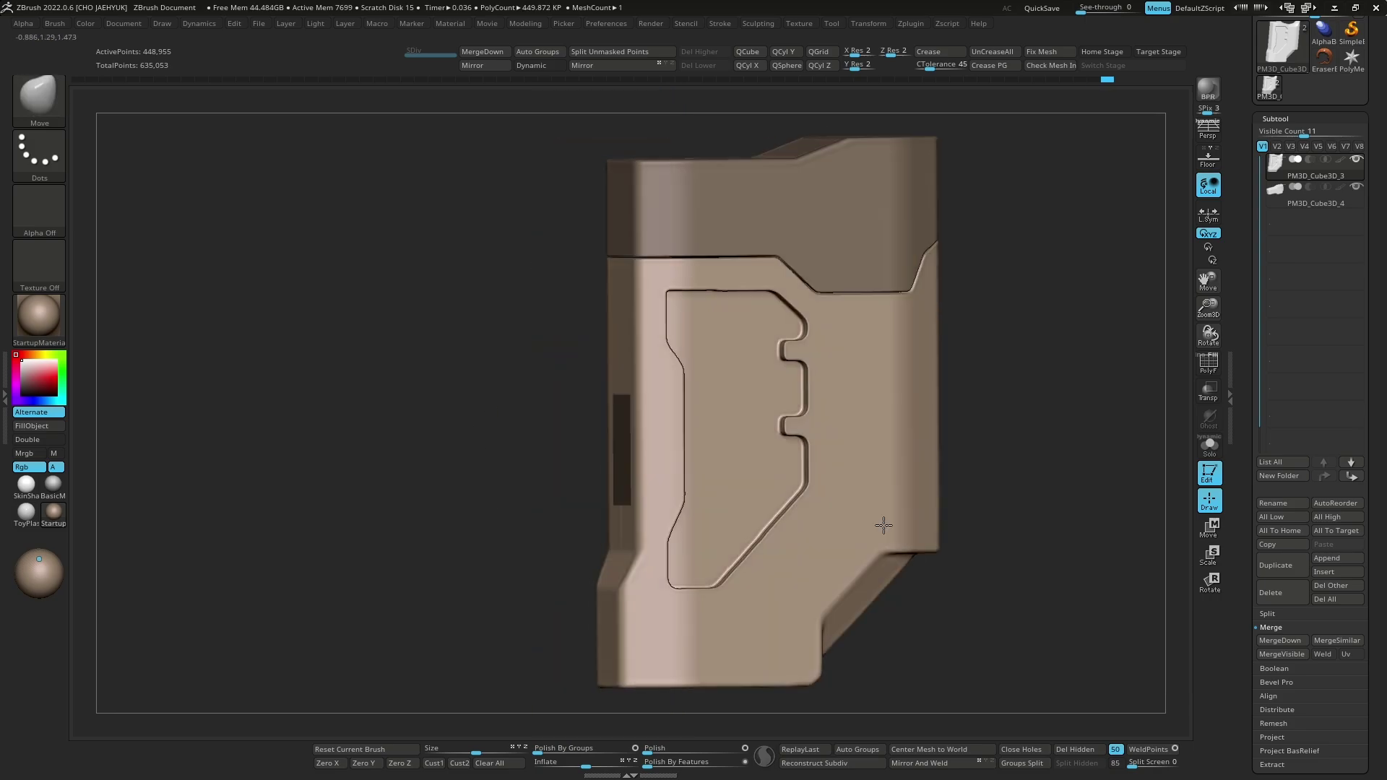
right_click(958, 565)
mouse_move(959, 565)
right_mouse_down()
mouse_move(771, 455)
mouse_move(569, 560)
mouse_move(977, 520)
mouse_move(443, 519)
right_mouse_up()
key("w")
key("q")
left_click_drag(707, 365, 734, 516, "ctrl")
key("space")
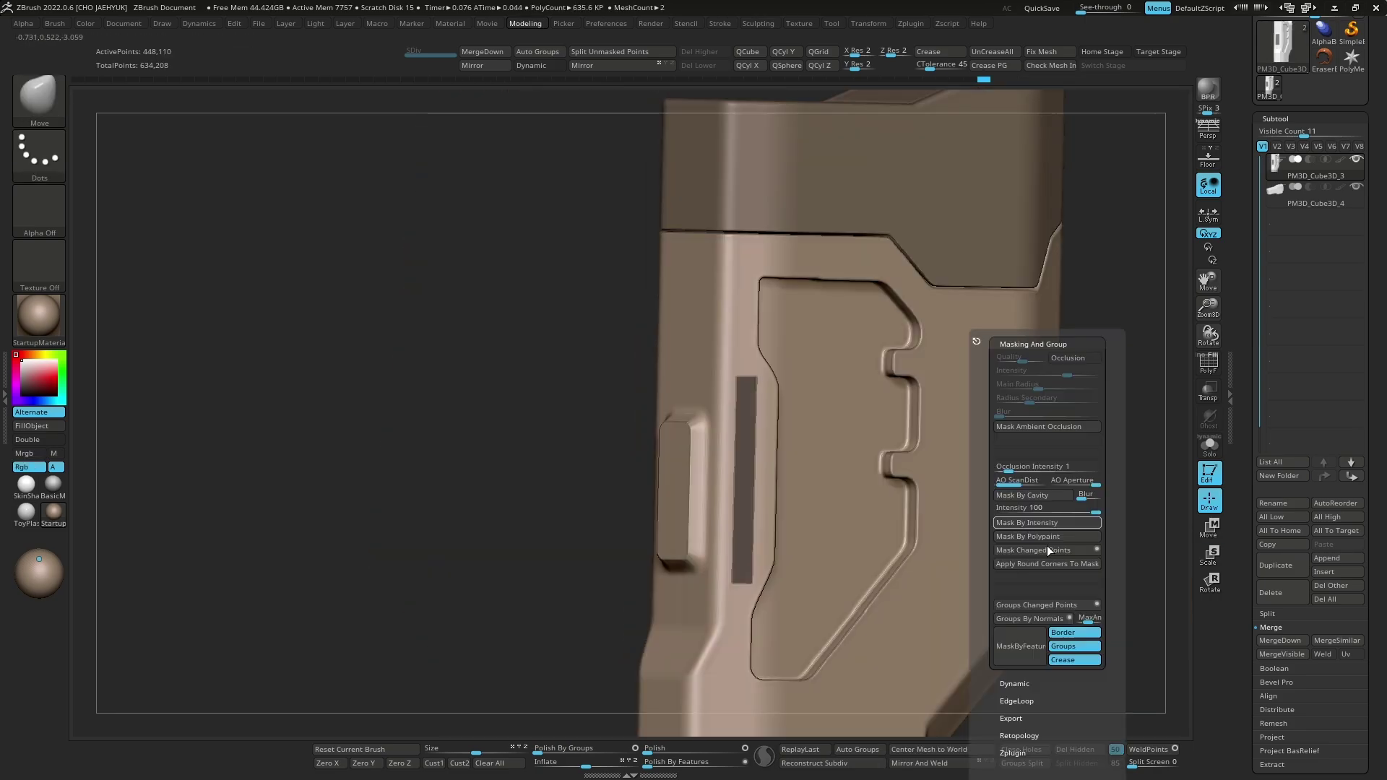
key("w")
mouse_move(1047, 545)
right_mouse_down()
mouse_move(953, 483)
mouse_move(1019, 459)
mouse_move(1073, 412)
right_mouse_up()
key("q")
key("space")
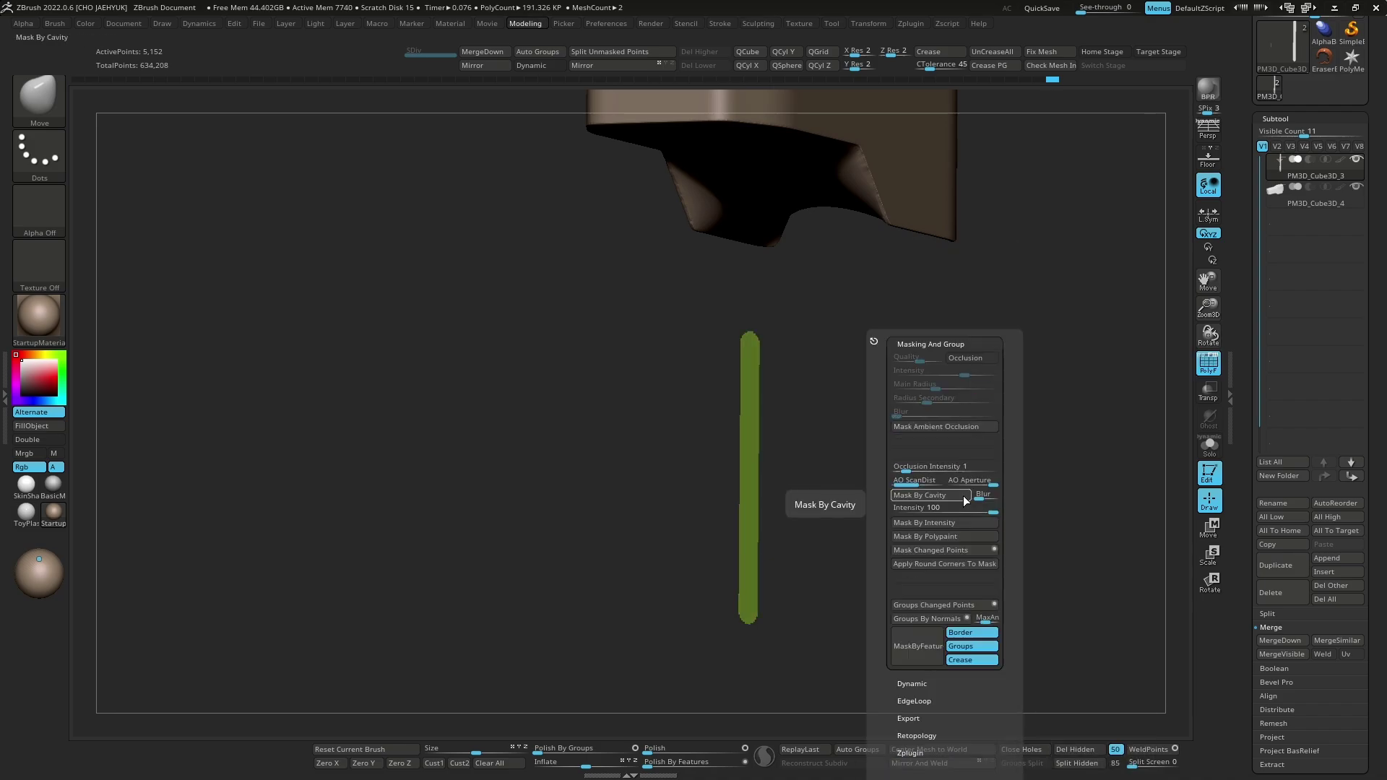
Step: Show the polygroup colours and orbit out to view the whole device
key("shift+f")
key("w")
mouse_move(1000, 527)
right_mouse_down()
mouse_move(591, 452)
mouse_move(897, 571)
mouse_move(1132, 575)
right_mouse_up()
key("q")
key("shift+f")
key("f")
right_click_drag(990, 526, 962, 520)
key("shift+f")
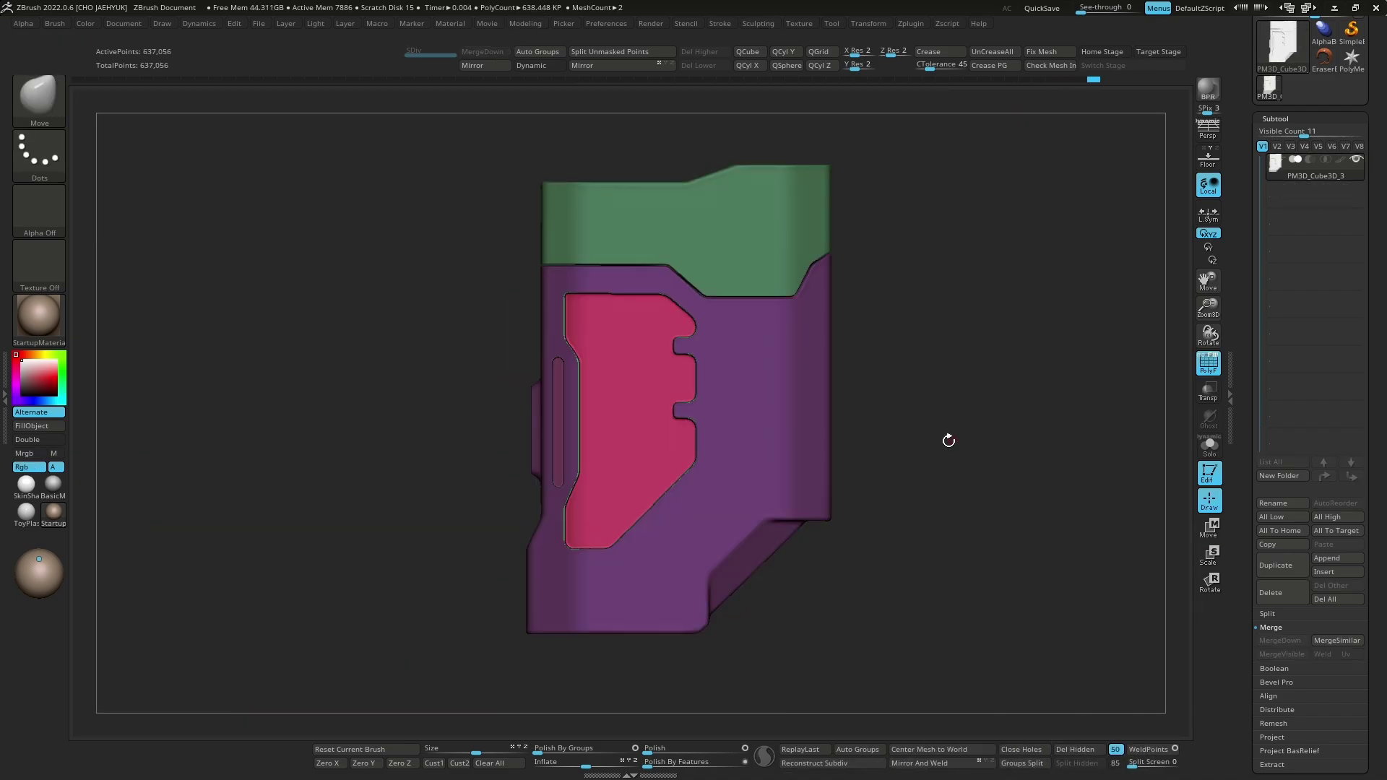
Step: Mask the vent strips: a top band, body strips, and a right vertical strip
left_click_drag(556, 148, 604, 549, "ctrl")
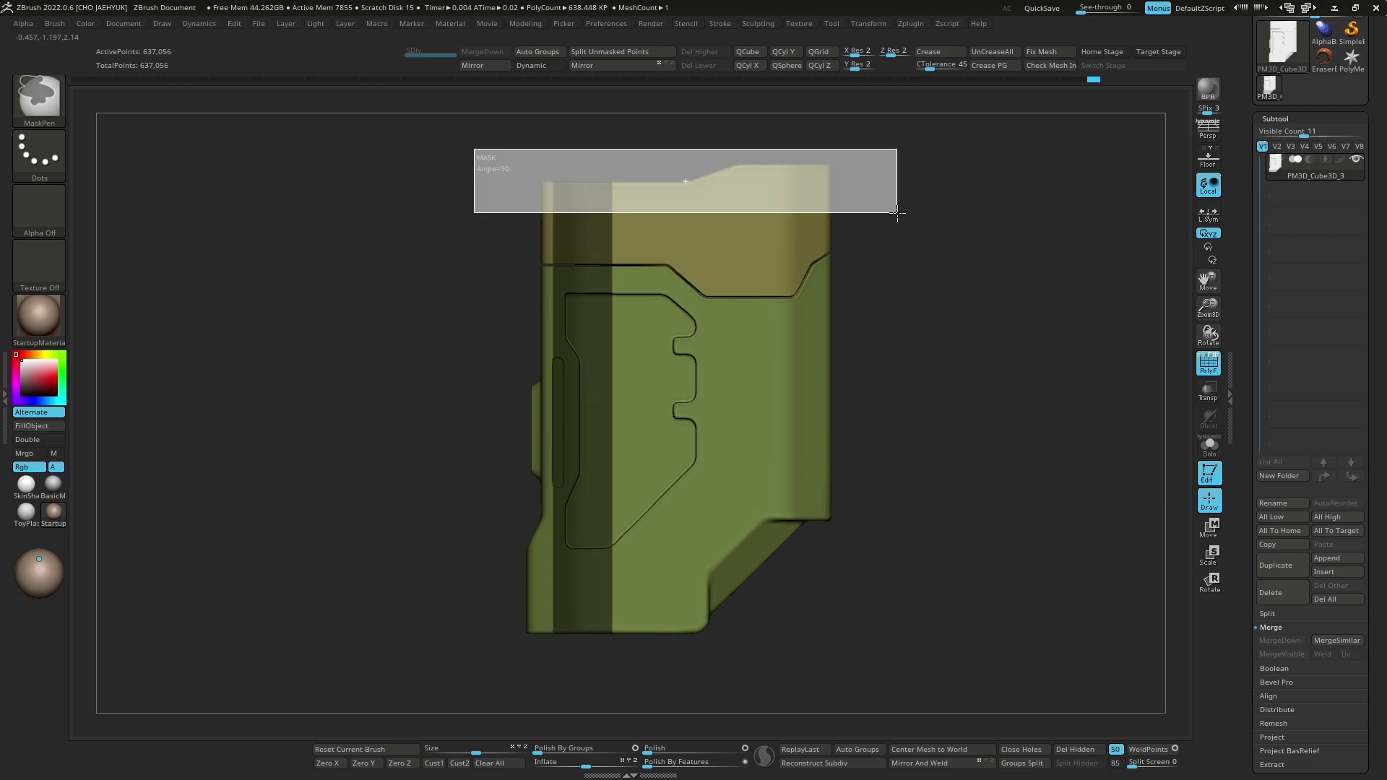
left_click_drag(471, 148, 899, 211, "ctrl")
left_click_drag(464, 226, 877, 449, "ctrl")
right_click_drag(877, 450, 949, 573, "shift")
left_click_drag(641, 119, 655, 672, "ctrl+shift")
mouse_move(656, 671)
right_mouse_down()
mouse_move(915, 527)
mouse_move(877, 458)
right_mouse_up()
left_click_drag(663, 158, 733, 730, "ctrl")
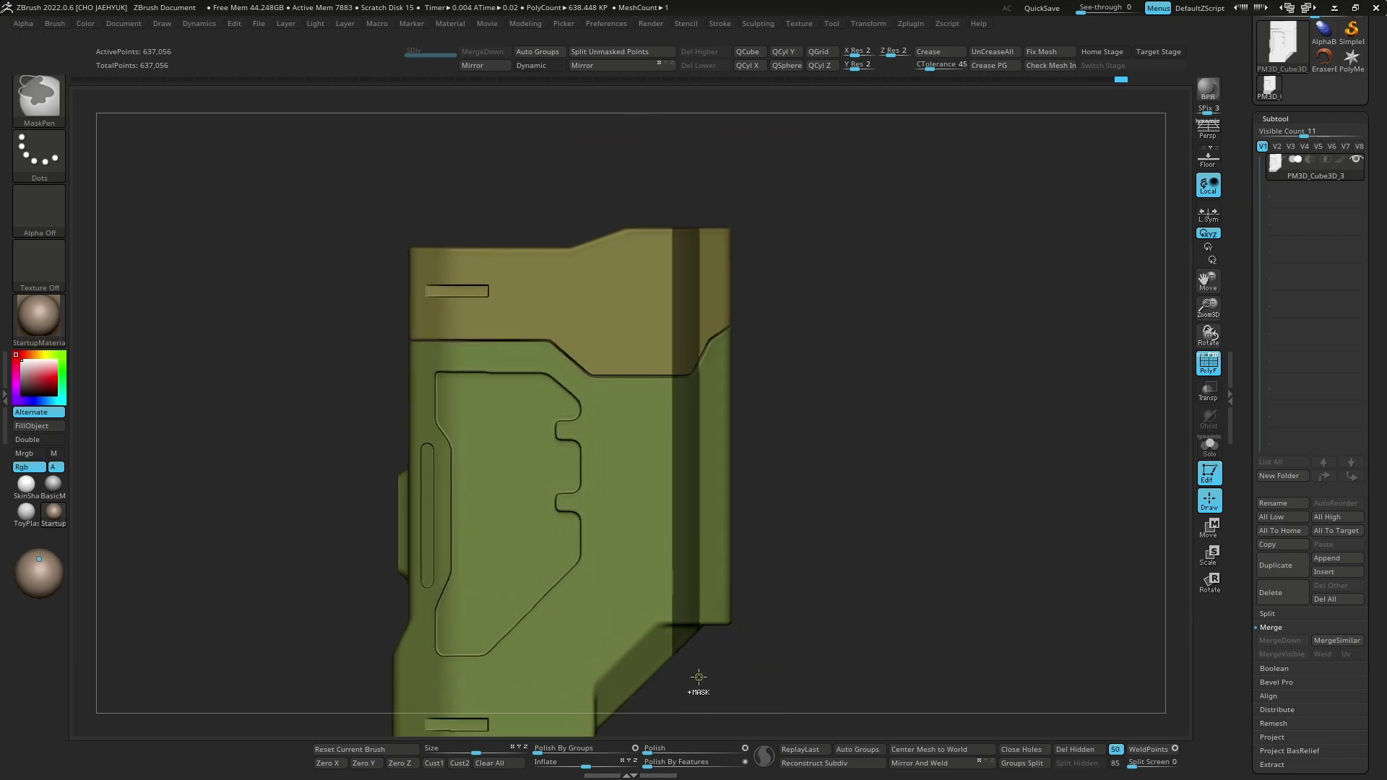
left_click_drag(809, 334, 614, 564, "ctrl+alt")
right_click_drag(614, 563, 633, 432, "ctrl")
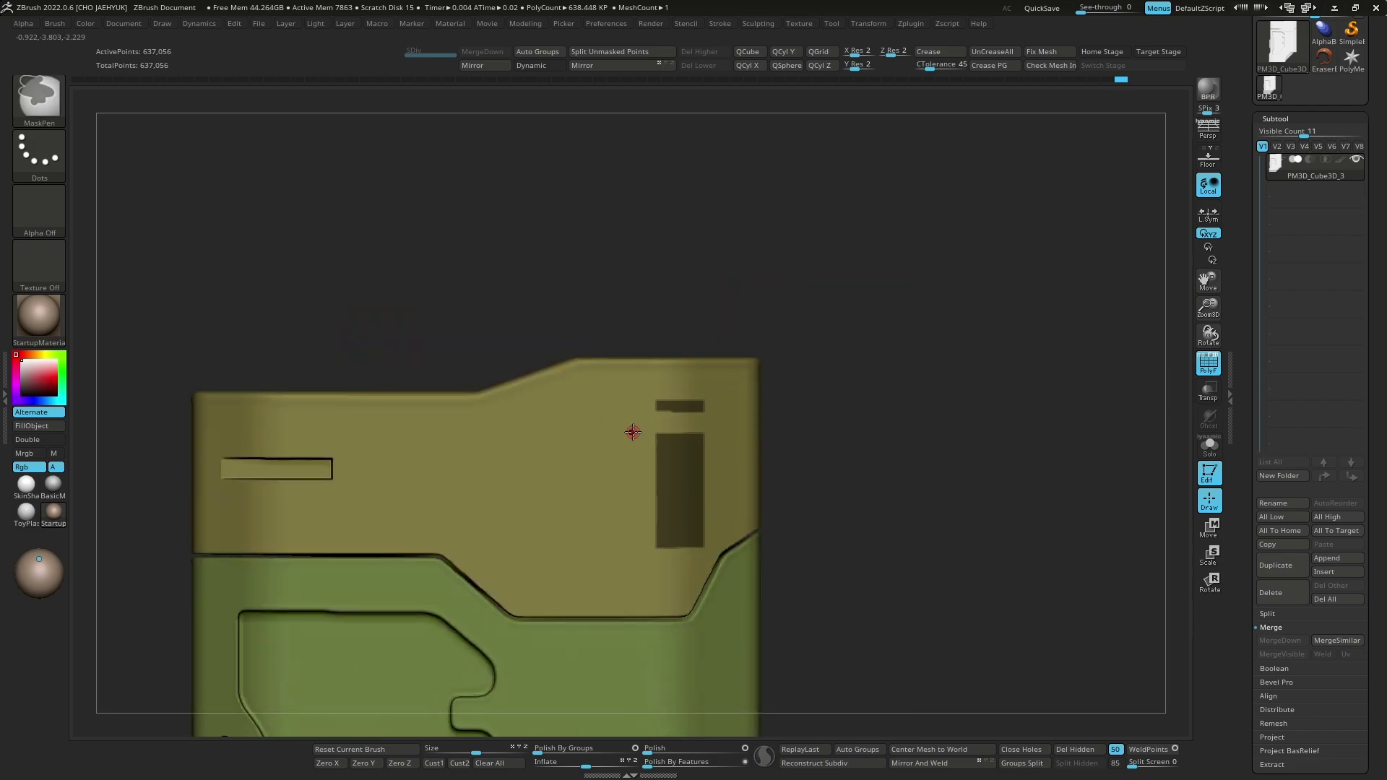
Step: Split the masked vent pieces off the body so the slots show
mouse_move(606, 538)
left_mouse_down()
mouse_move(873, 431)
mouse_move(775, 434)
left_mouse_up()
right_click(775, 433)
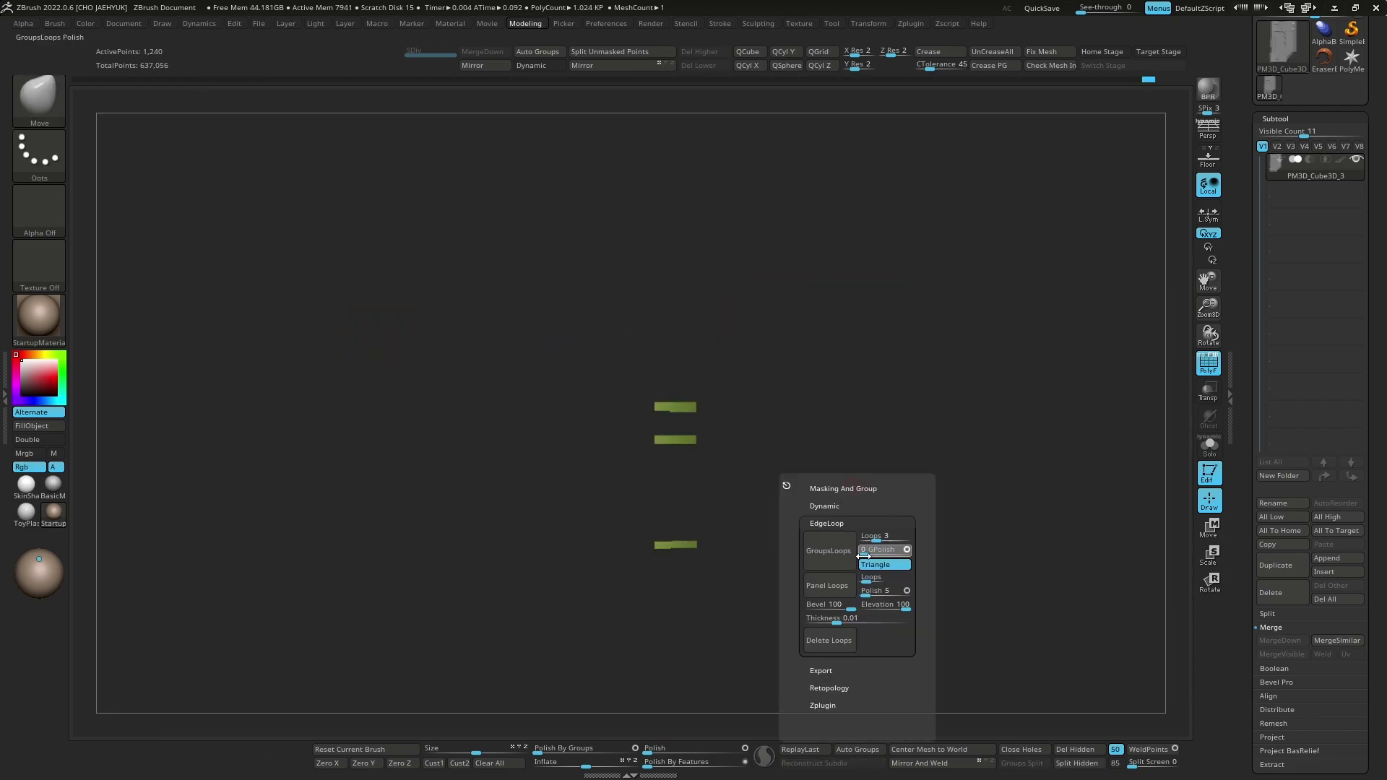
left_click_drag(828, 542, 843, 492)
mouse_move(774, 657)
left_mouse_down()
mouse_move(929, 474)
mouse_move(867, 506)
left_mouse_up()
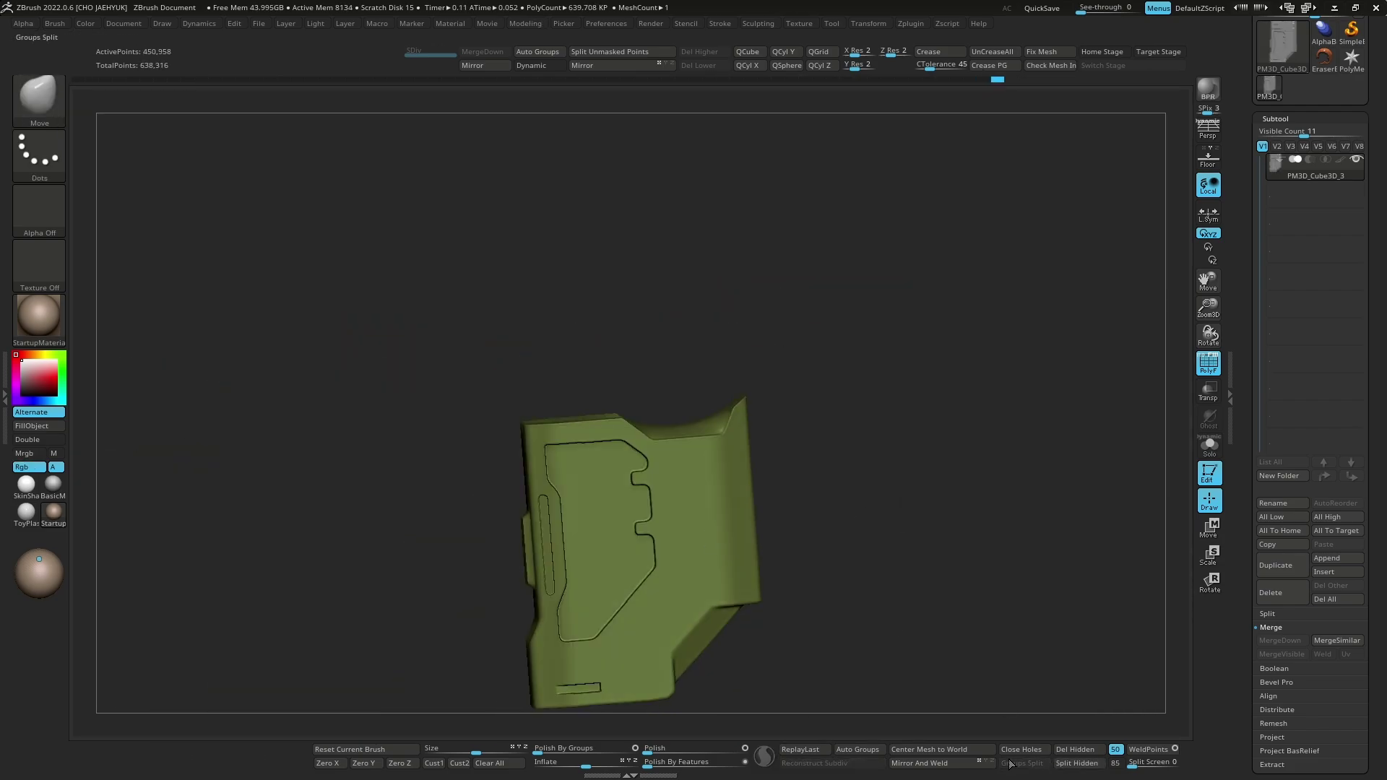
key("space")
key("ctrl+z")
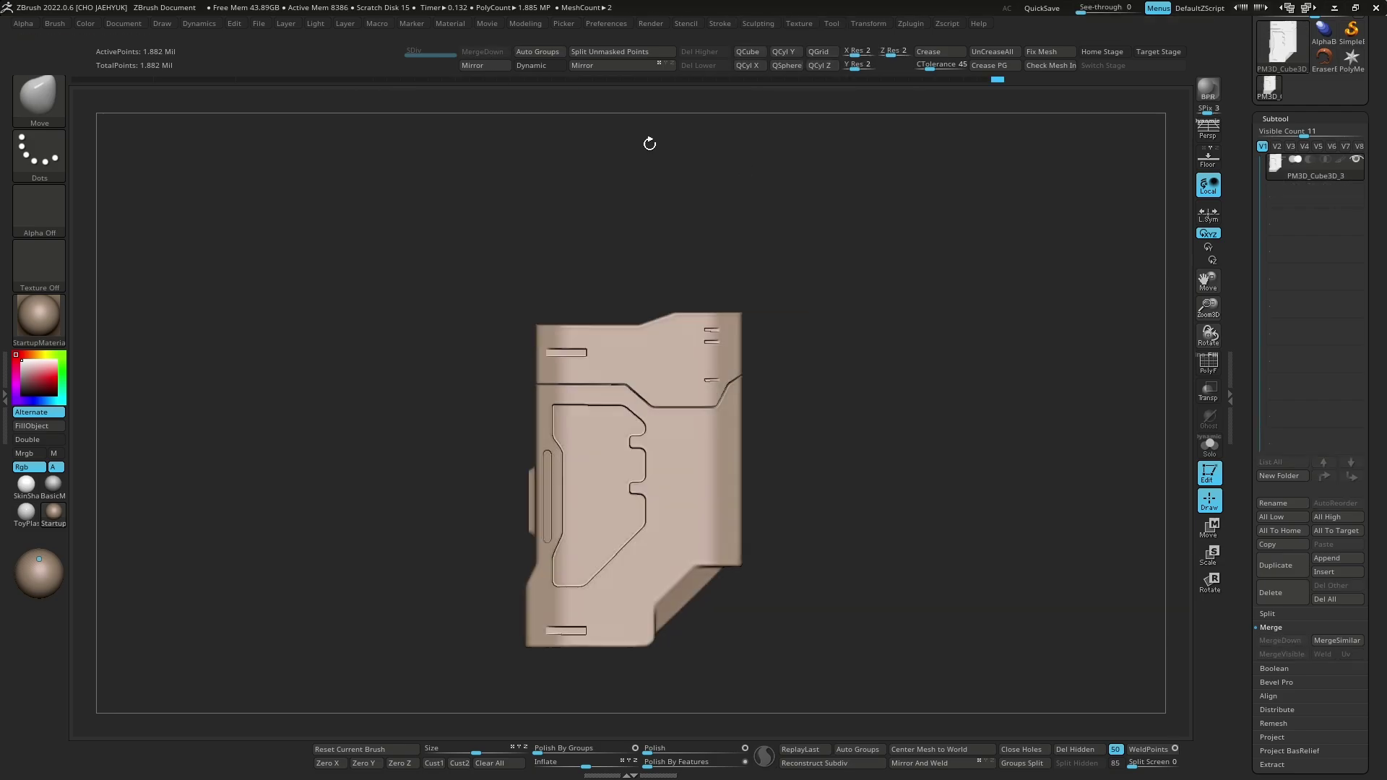
Step: DynaMesh the body into one solid mesh and face its bottom straight on
key("q")
left_click_drag(862, 535, 891, 534)
key("shift+f")
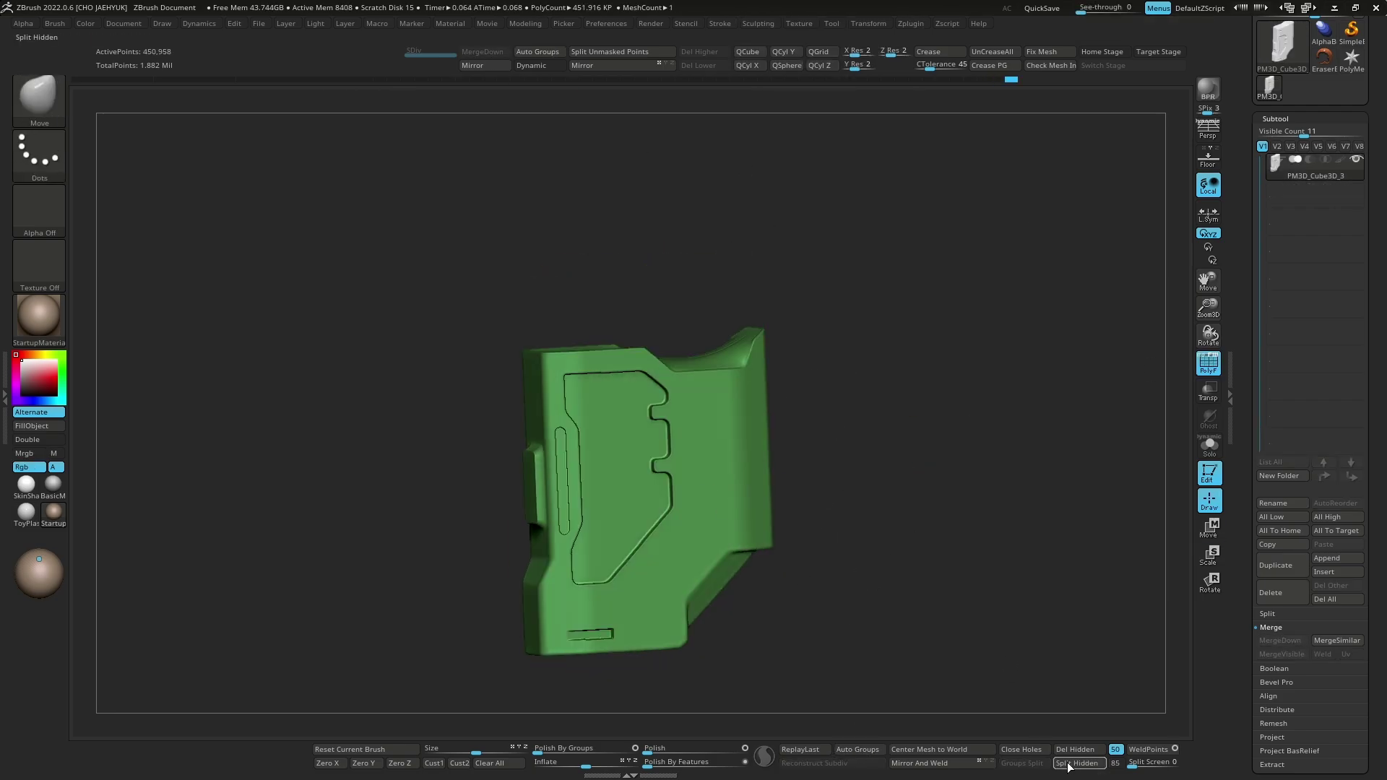
left_click(890, 535)
key("space")
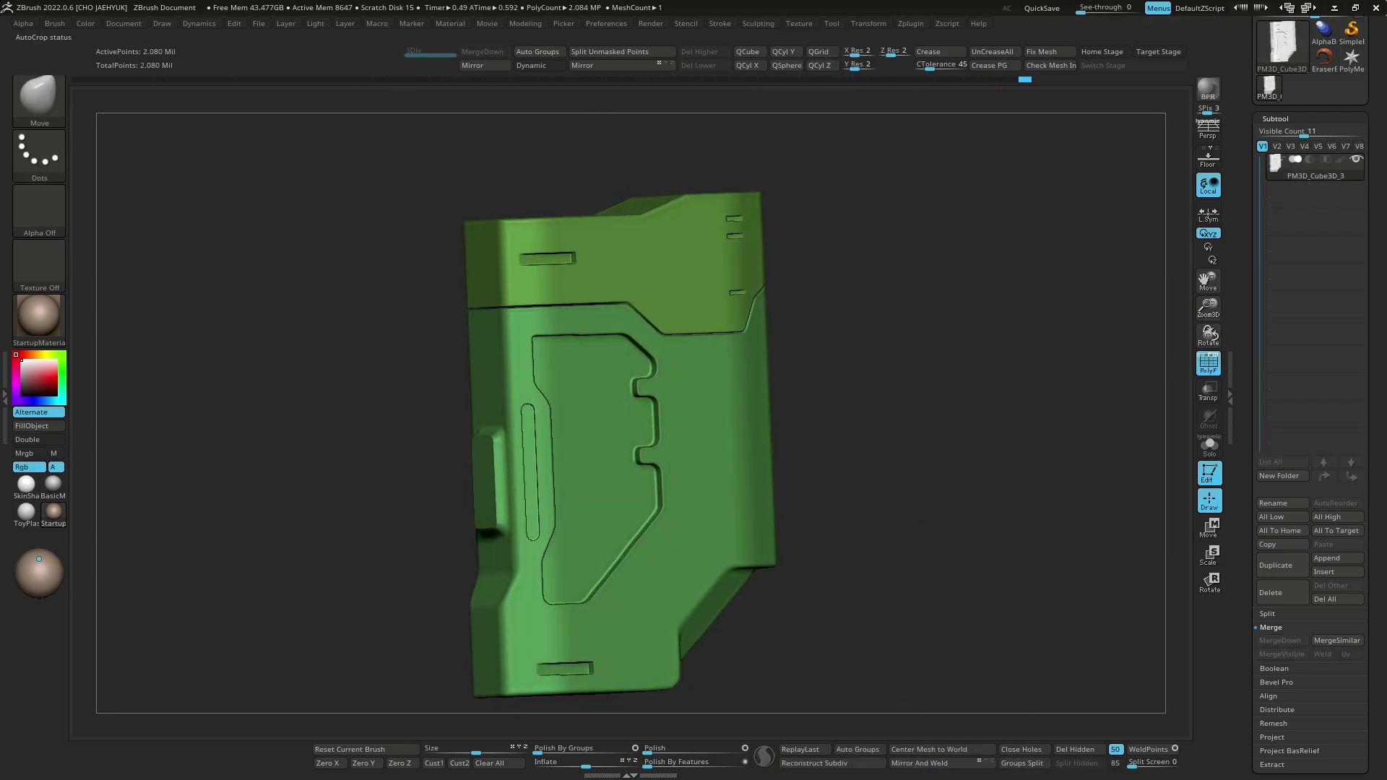
left_click_drag(891, 535, 966, 570)
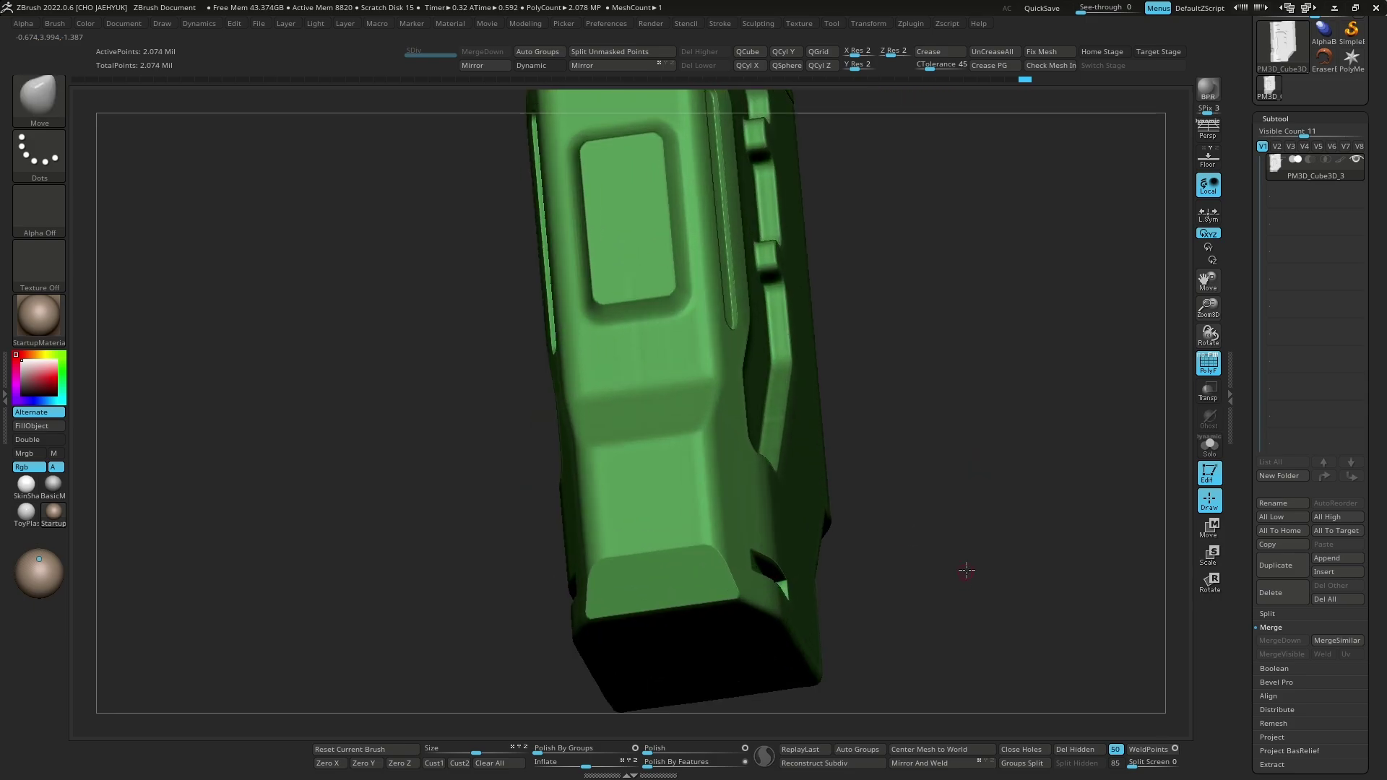
key("space")
mouse_move(563, 508)
left_mouse_down()
mouse_move(951, 542)
mouse_move(811, 619)
mouse_move(636, 623)
mouse_move(771, 557)
left_mouse_up()
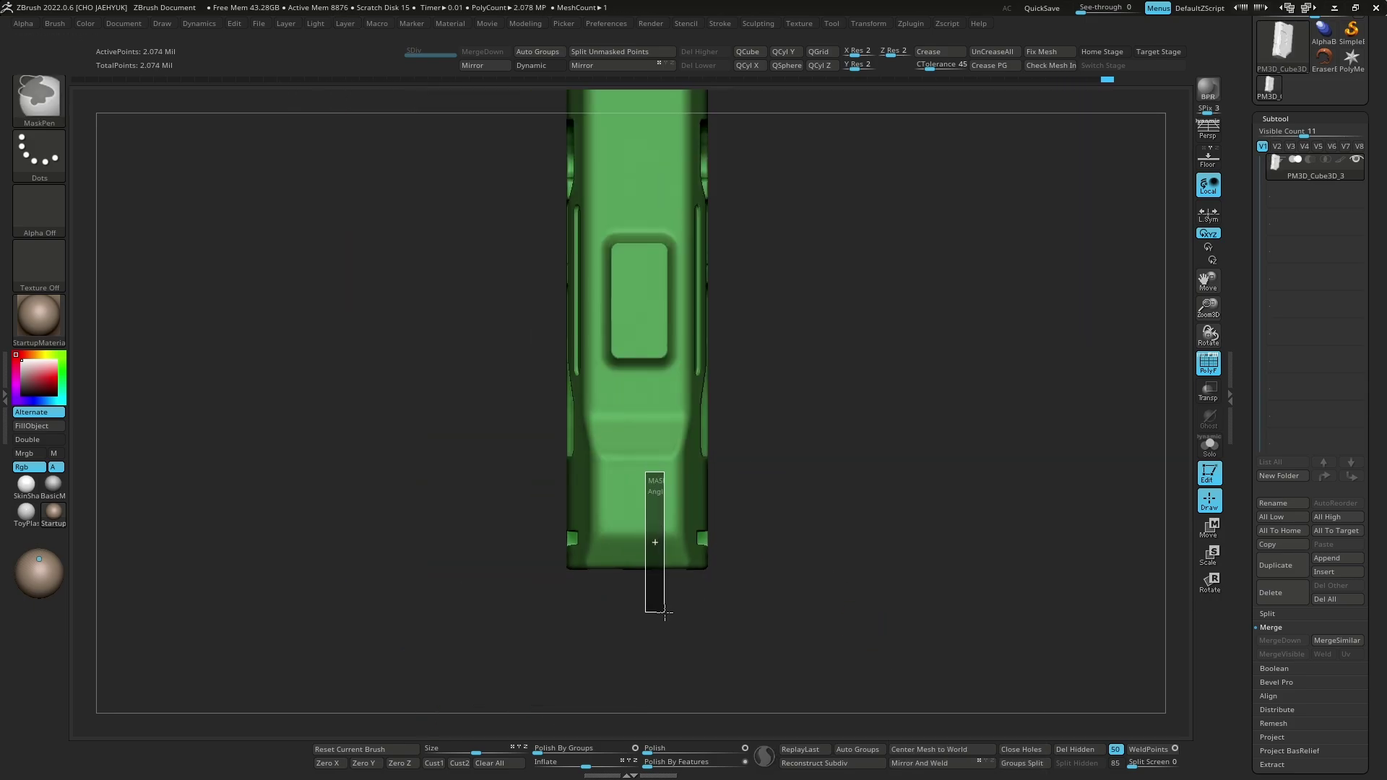
Step: Mask two bottom strips, round their mask corners, and move them with Transpose
mouse_move(665, 613)
left_mouse_down()
mouse_move(870, 504)
mouse_move(1019, 501)
mouse_move(851, 511)
left_mouse_up()
key("m")
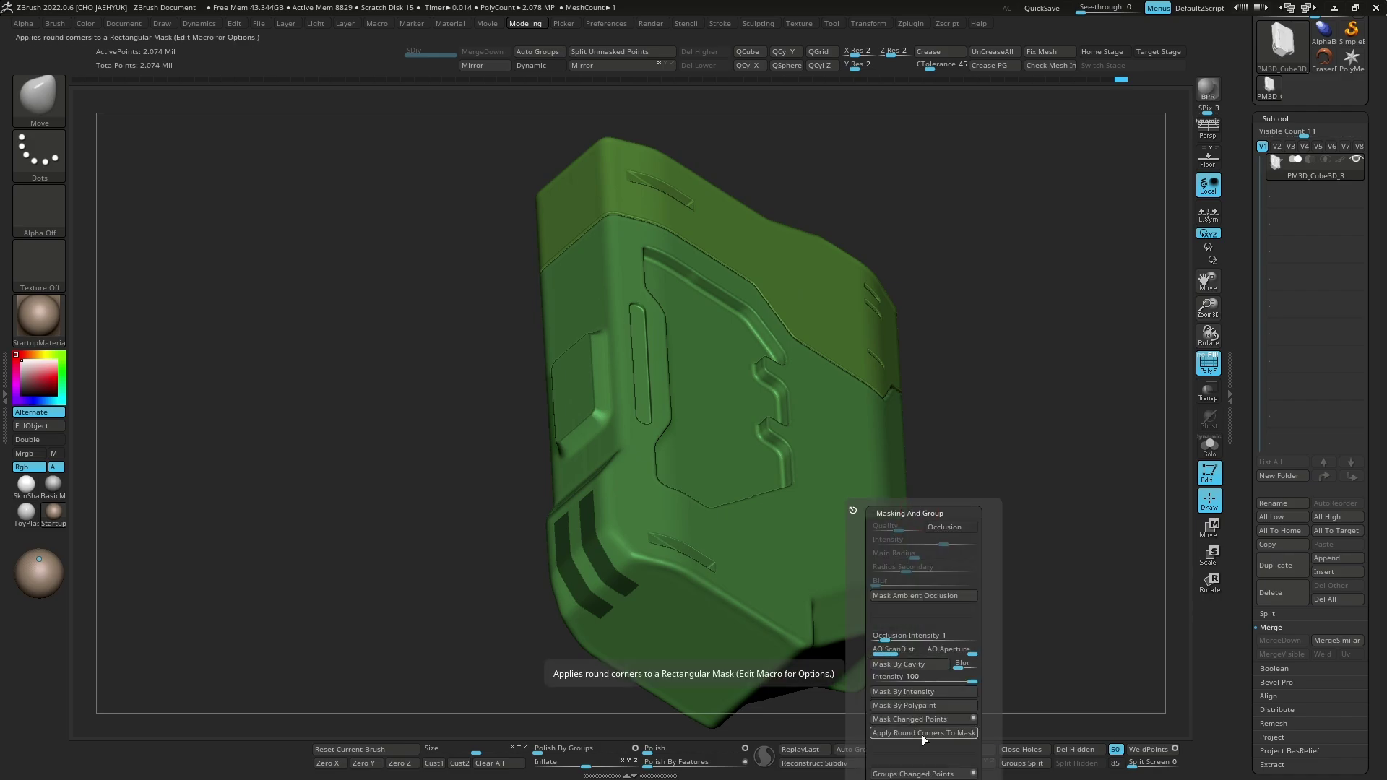
left_click(923, 739)
key("w")
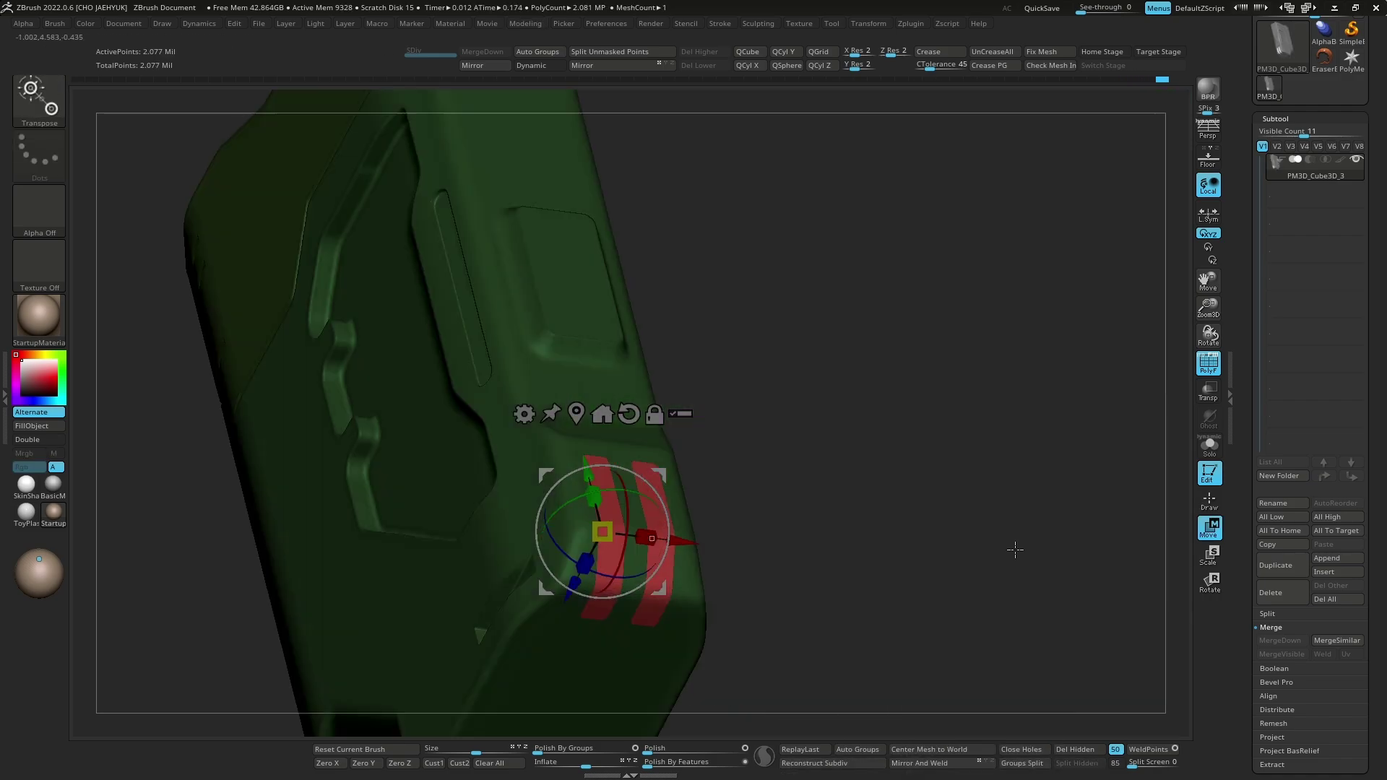
left_click_drag(1013, 552, 954, 619)
left_click(1208, 215)
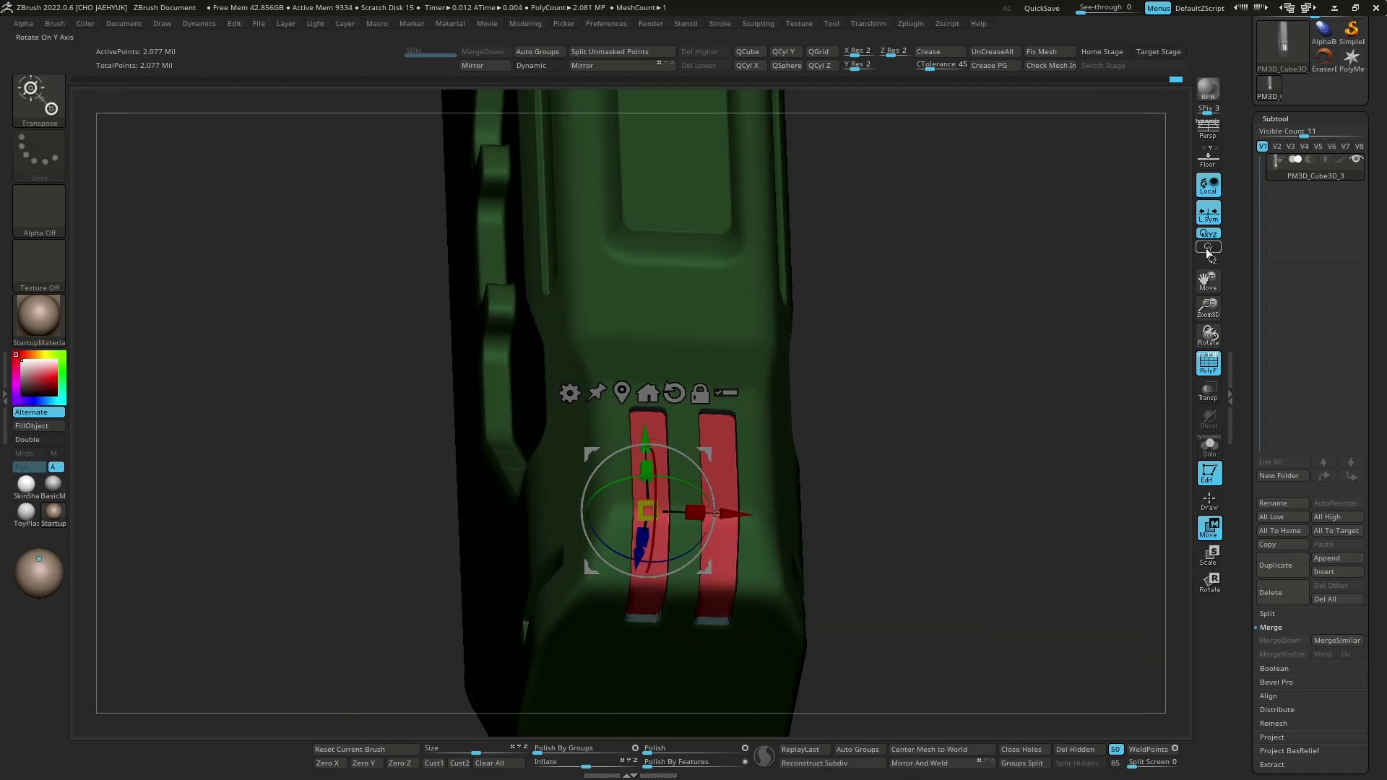
key("q")
mouse_move(940, 506)
left_mouse_down()
mouse_move(991, 620)
mouse_move(873, 672)
mouse_move(1034, 656)
mouse_move(833, 663)
mouse_move(935, 573)
left_mouse_up()
key("shift+f")
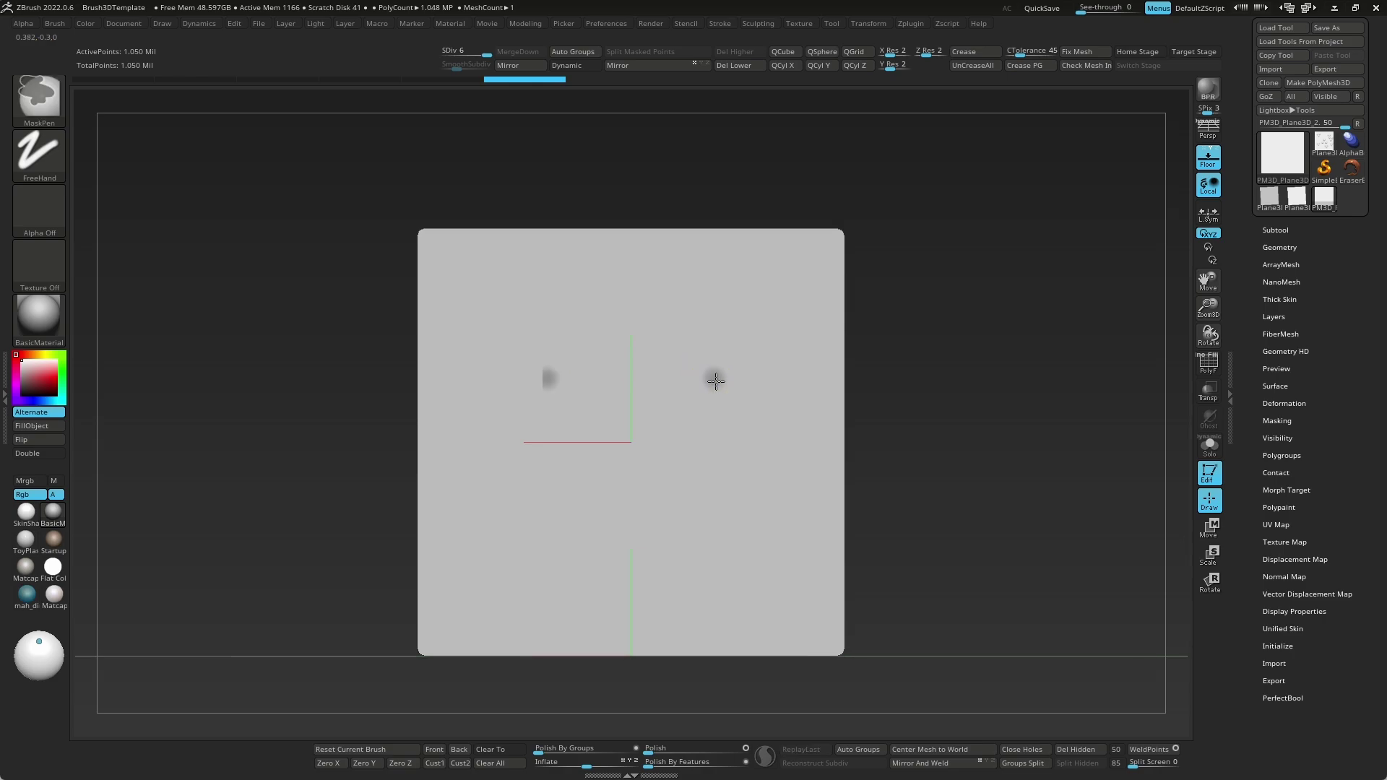
Step: Mask a capsule shape with a wider rectangular middle on the plane
left_click_drag(632, 364, 702, 367, "ctrl")
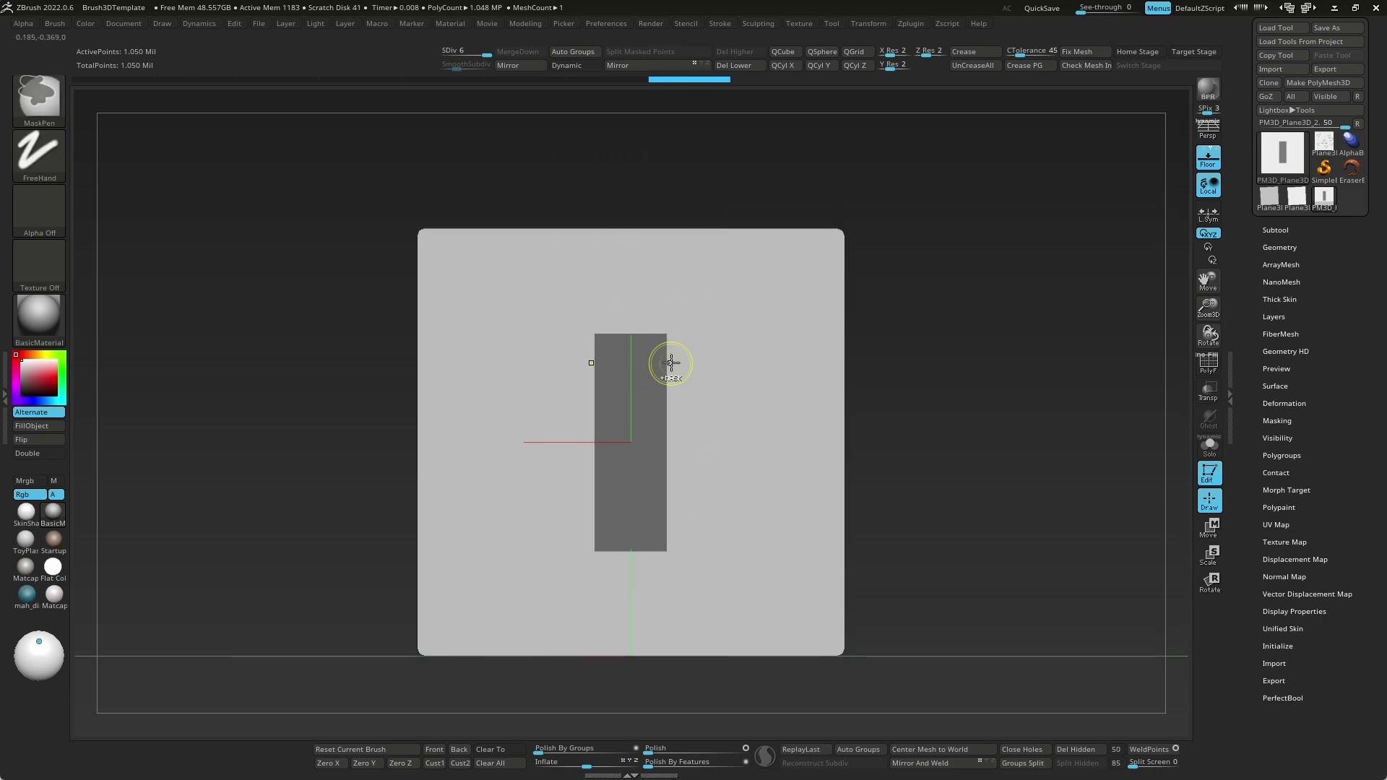
left_click_drag(631, 539, 666, 539, "ctrl")
left_click_drag(980, 406, 980, 376, "alt")
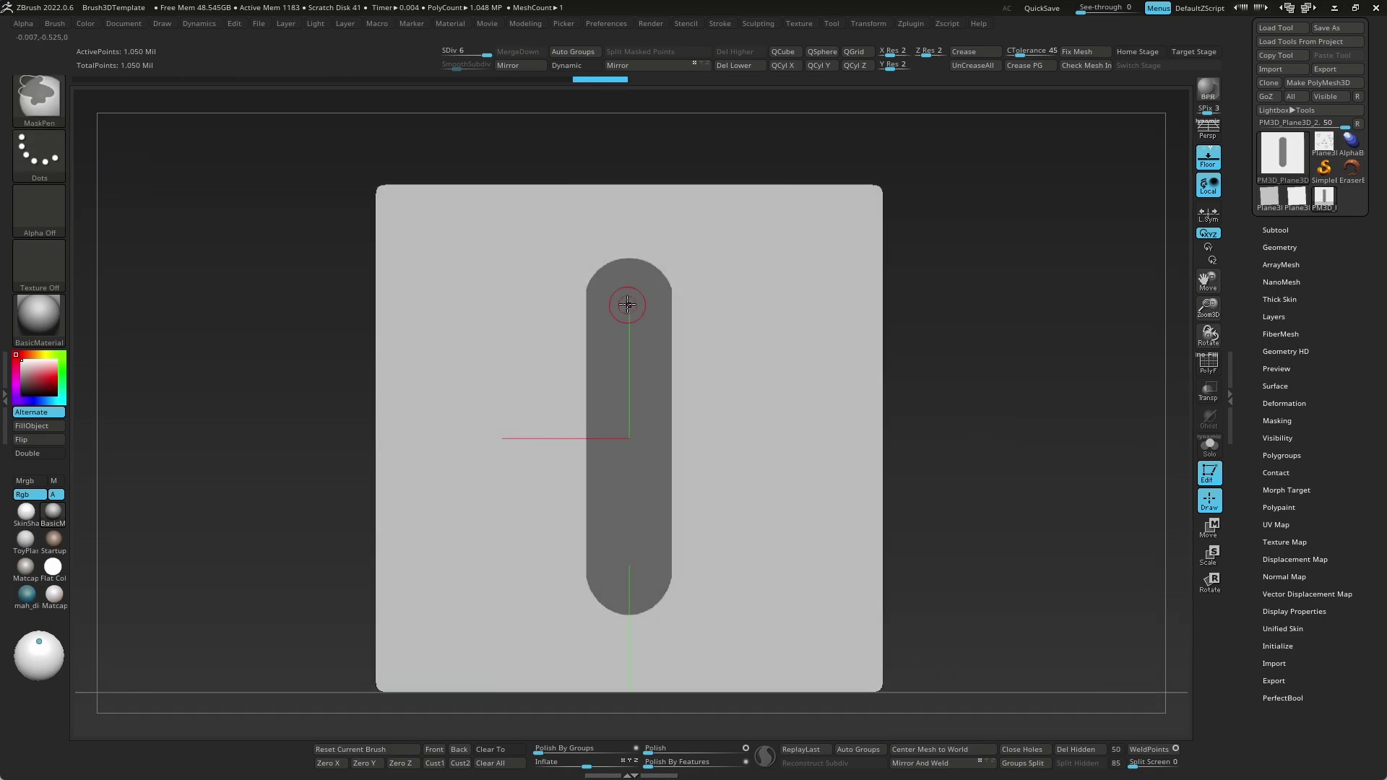
left_click_drag(572, 376, 626, 460, "ctrl")
mouse_move(985, 384)
left_mouse_down("alt")
mouse_move(965, 482)
mouse_move(994, 455)
left_mouse_up("alt")
Step: Invert the mask, extrude the capsule out with Transpose Move, and clear the mask
left_click(980, 450, "ctrl")
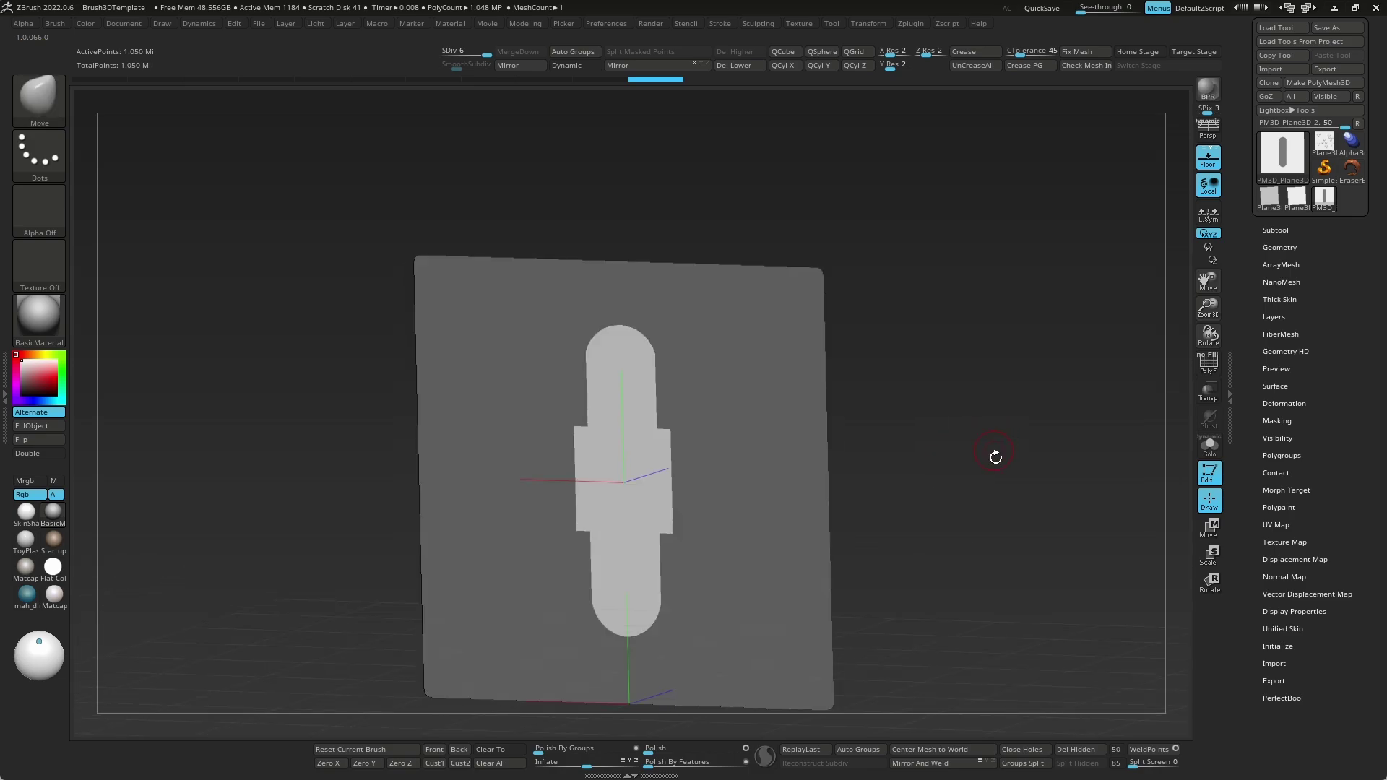
key("w")
left_click_drag(693, 480, 701, 482)
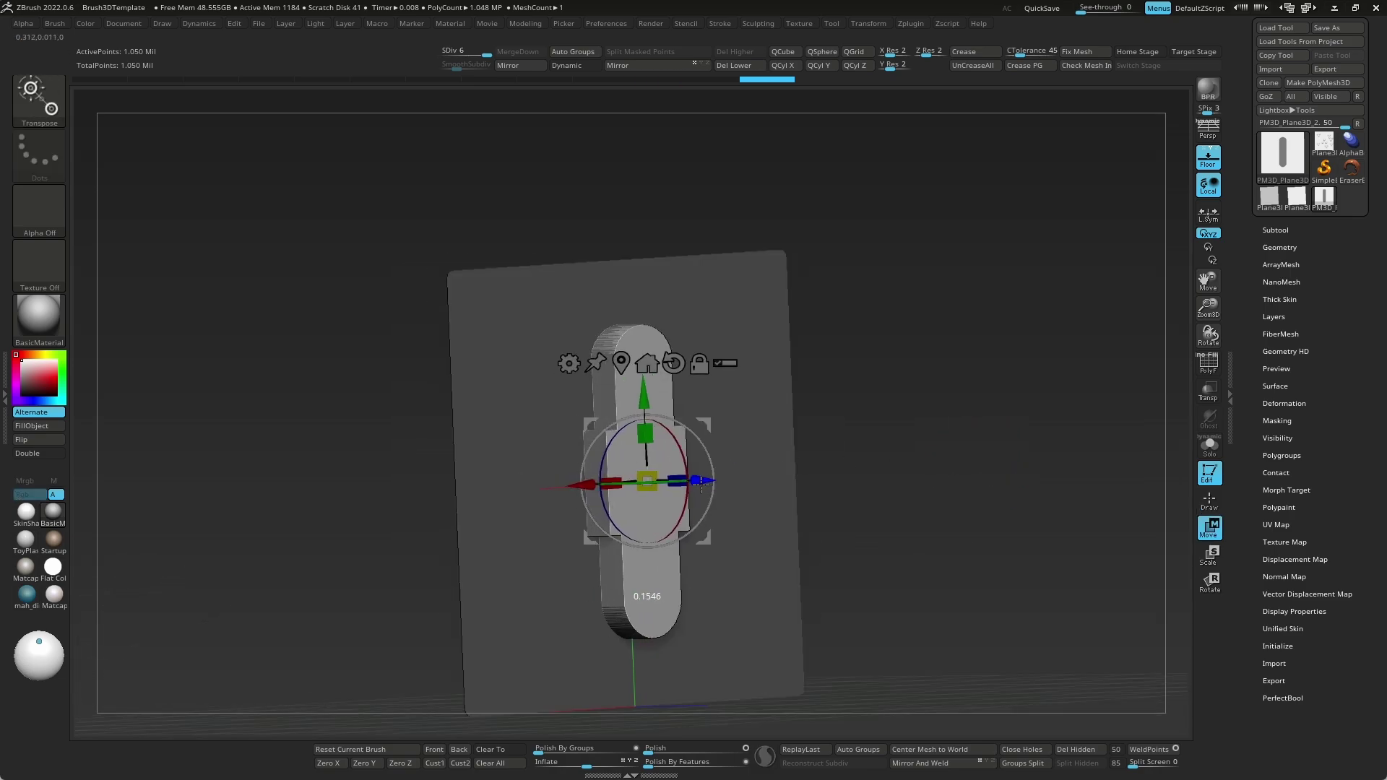
left_click_drag(997, 427, 1009, 486, "shift")
left_click(963, 412, "ctrl")
key("q")
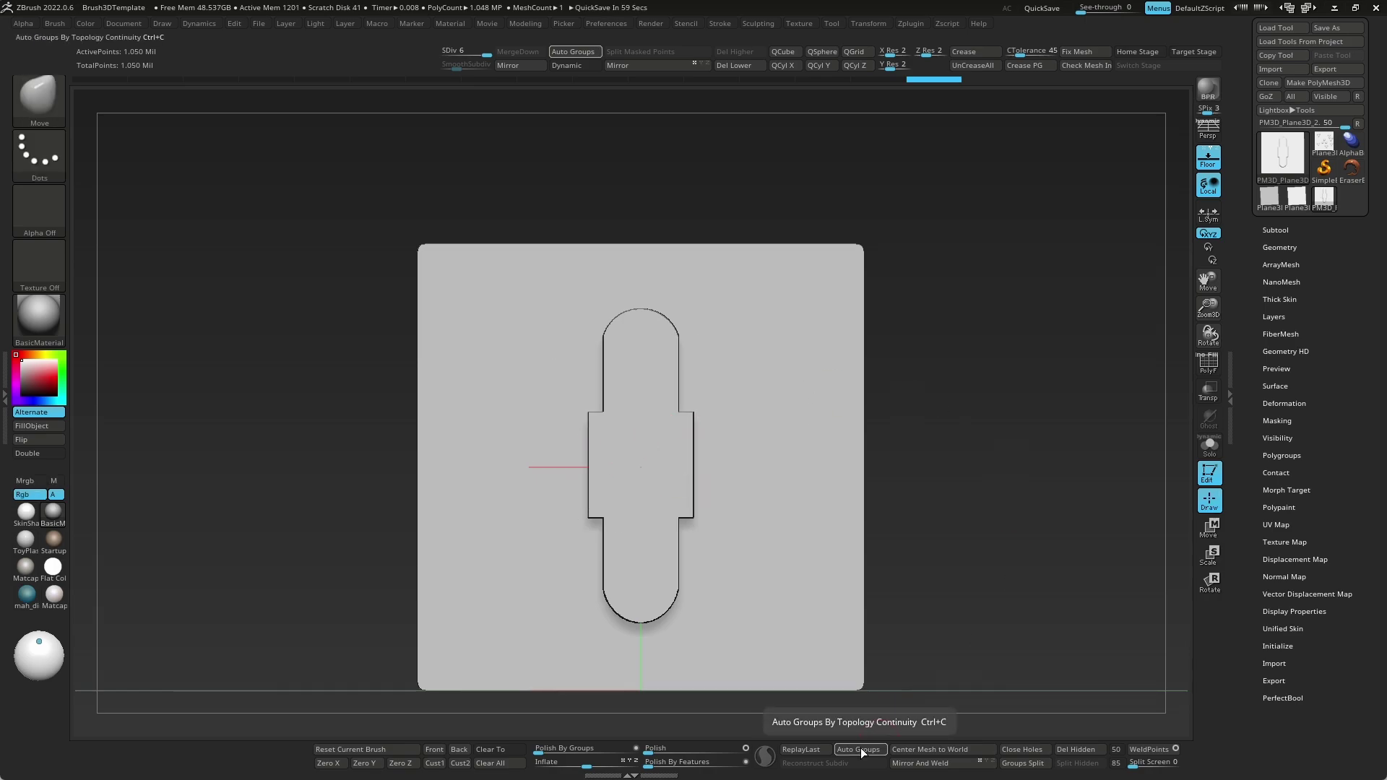
left_click_drag(1019, 372, 1003, 464)
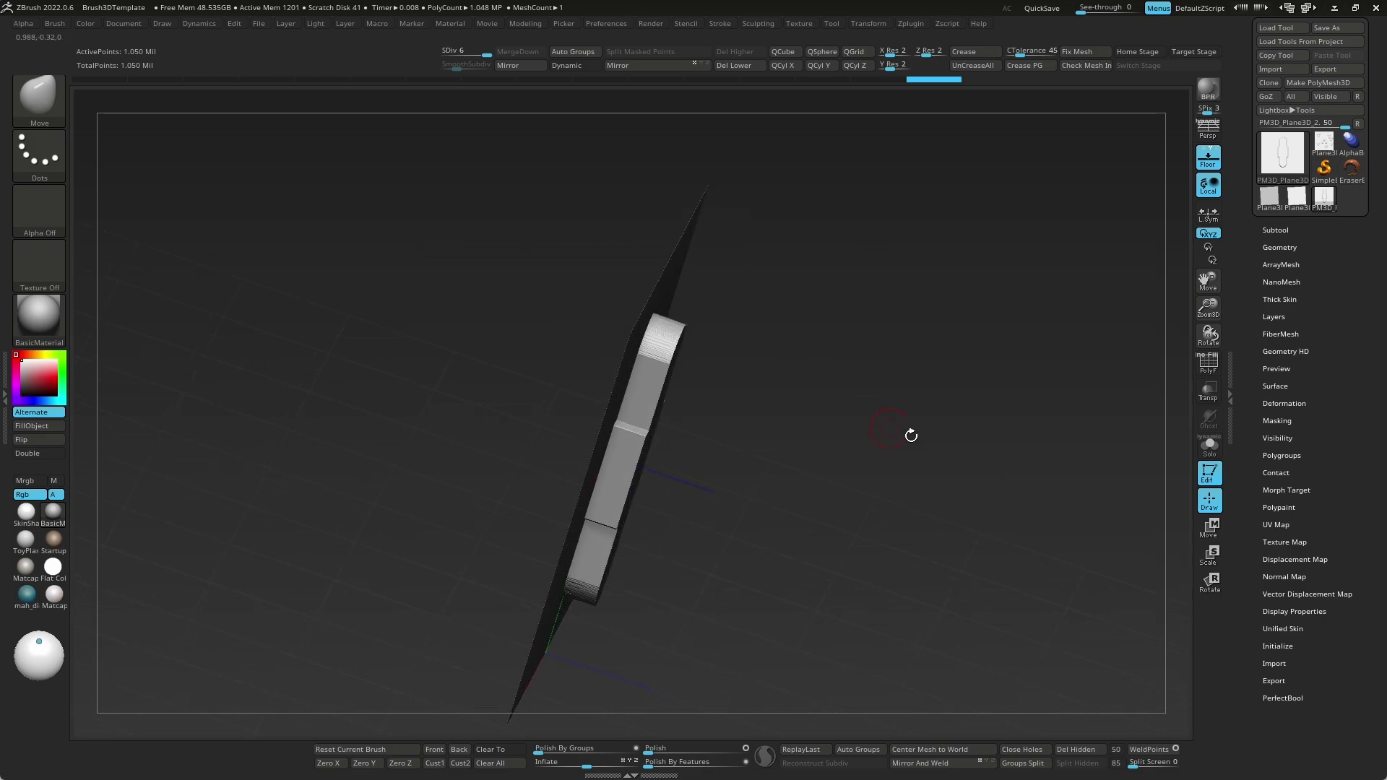
left_click_drag(912, 435, 786, 357, "shift")
key("b")
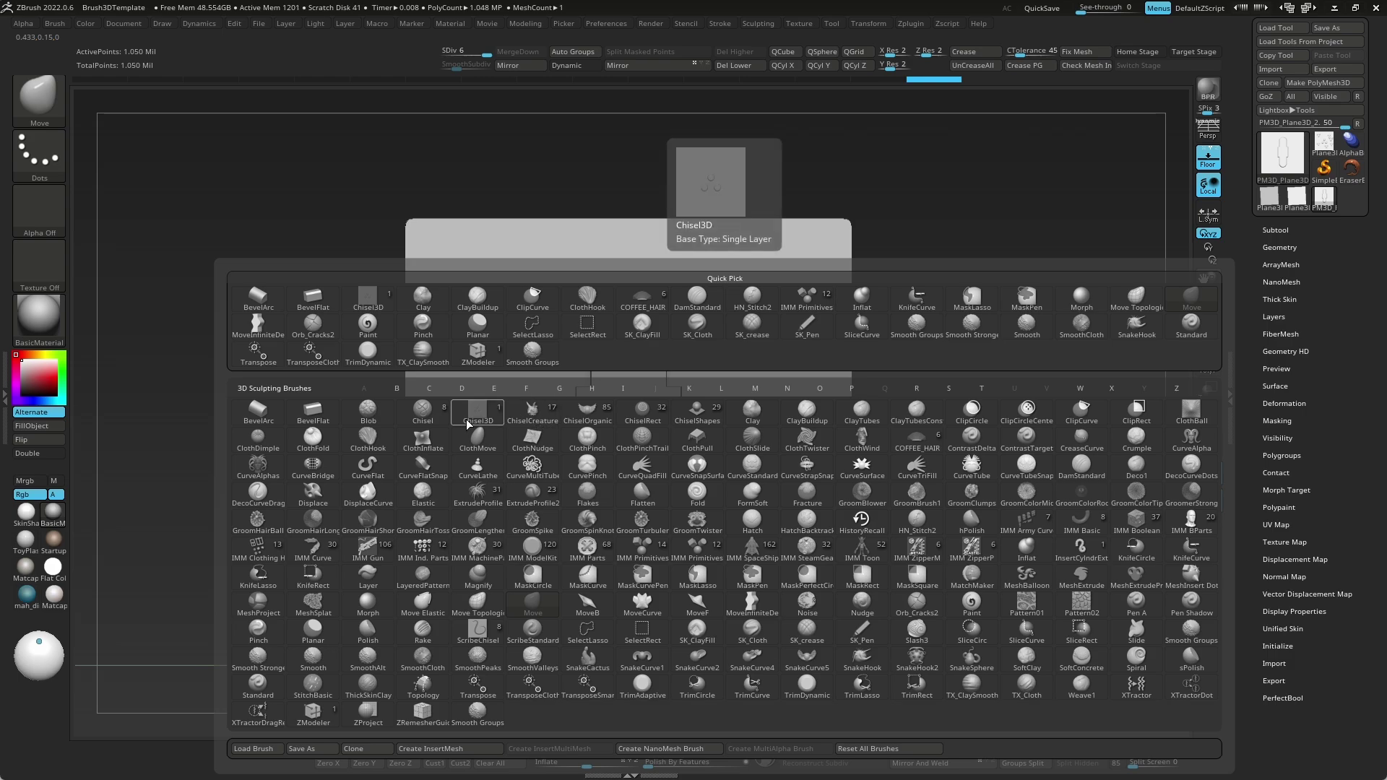
Step: Switch to ChiselCreature and create a MultiAlpha brush from the capsule relief
left_click(538, 422)
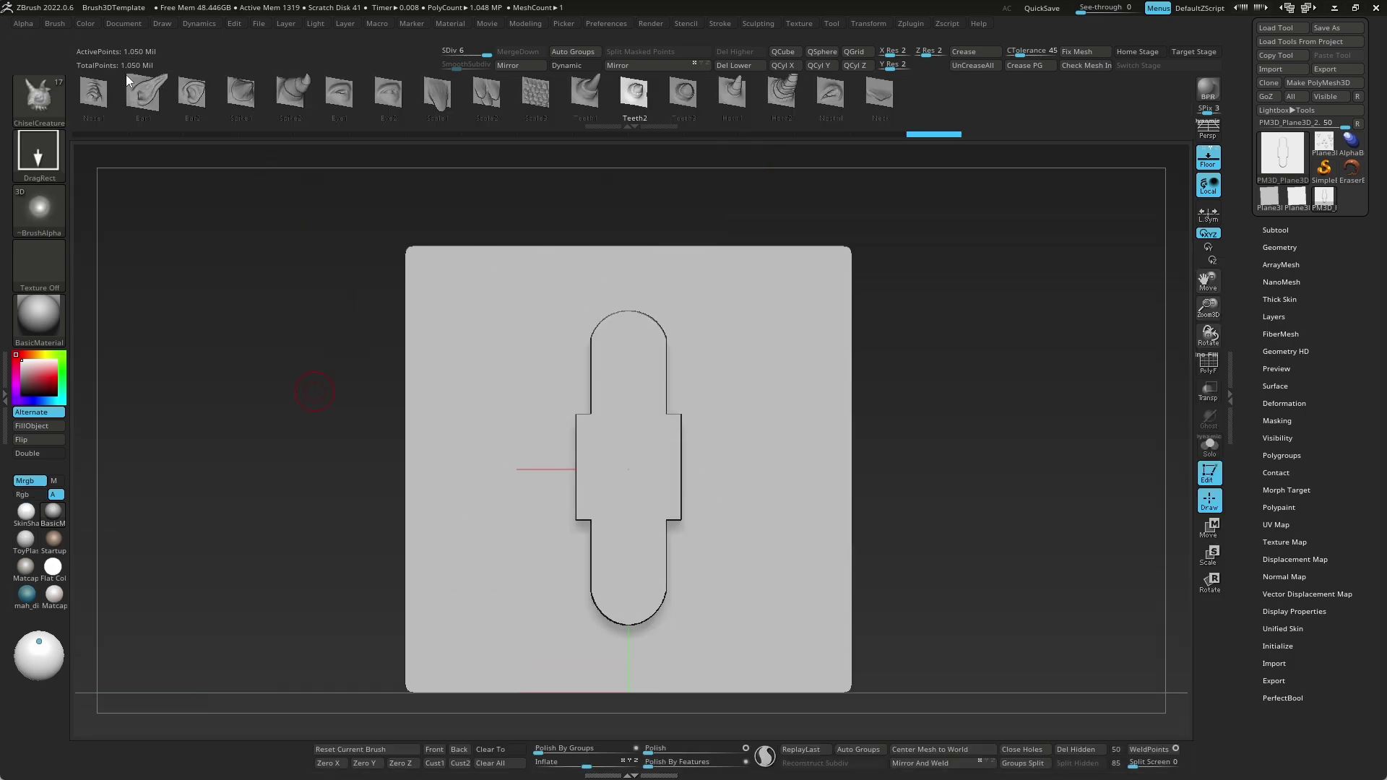
left_click(54, 20)
left_click(54, 23)
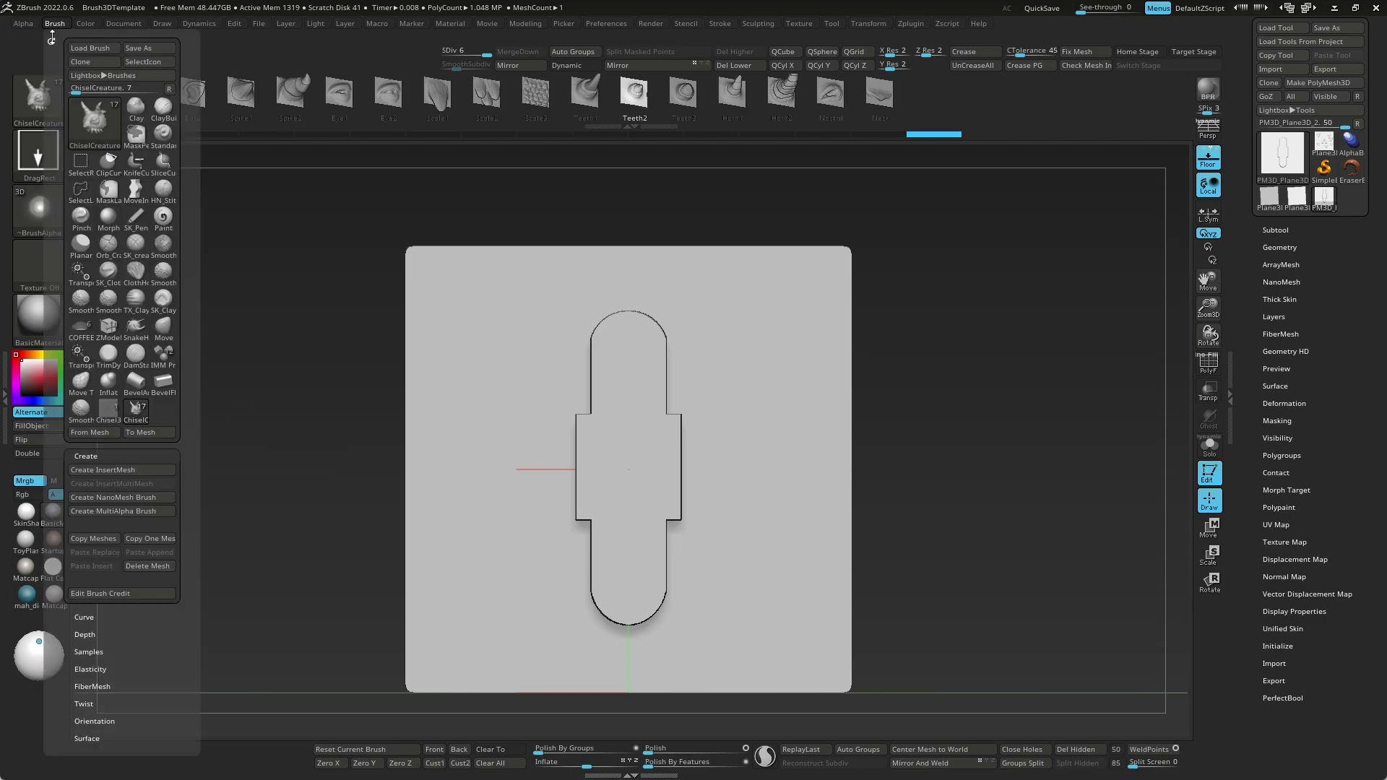
left_click(150, 515)
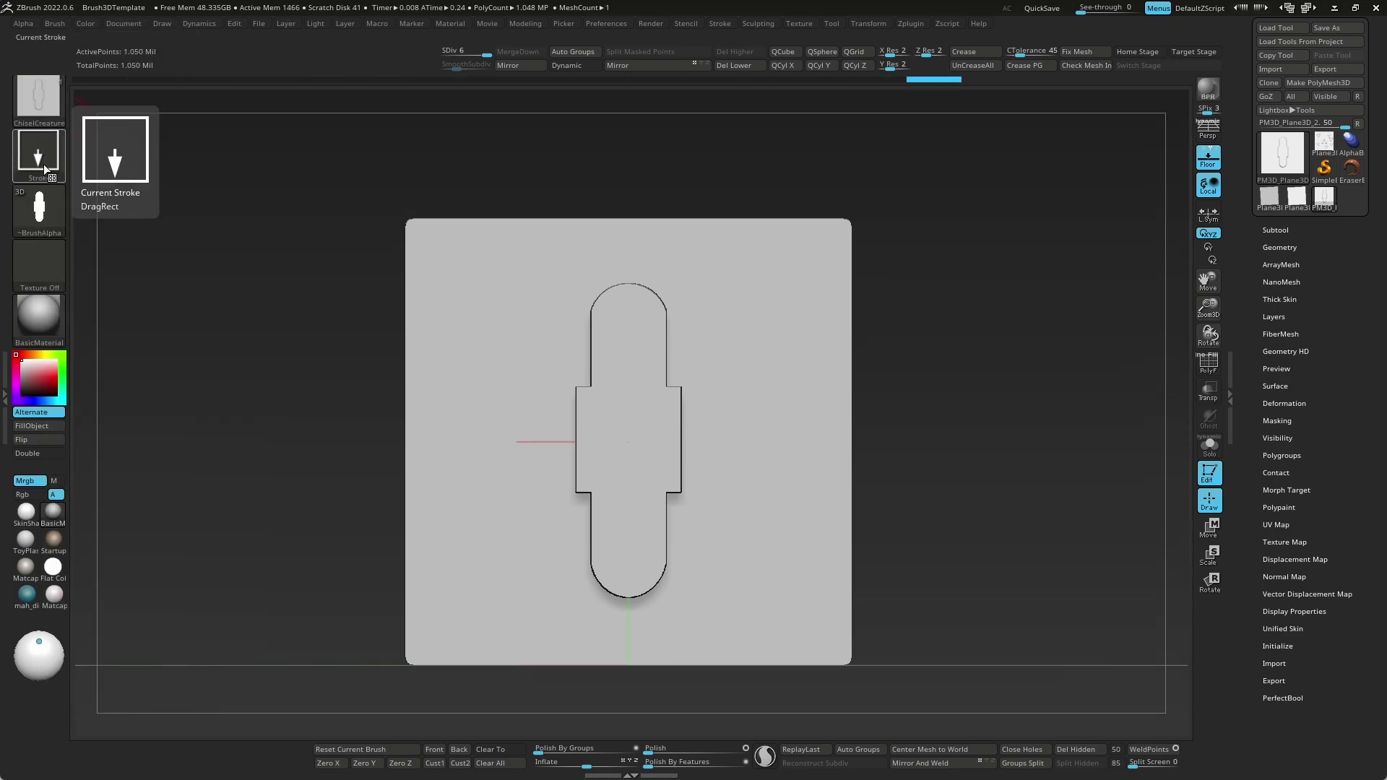
mouse_move(39, 208)
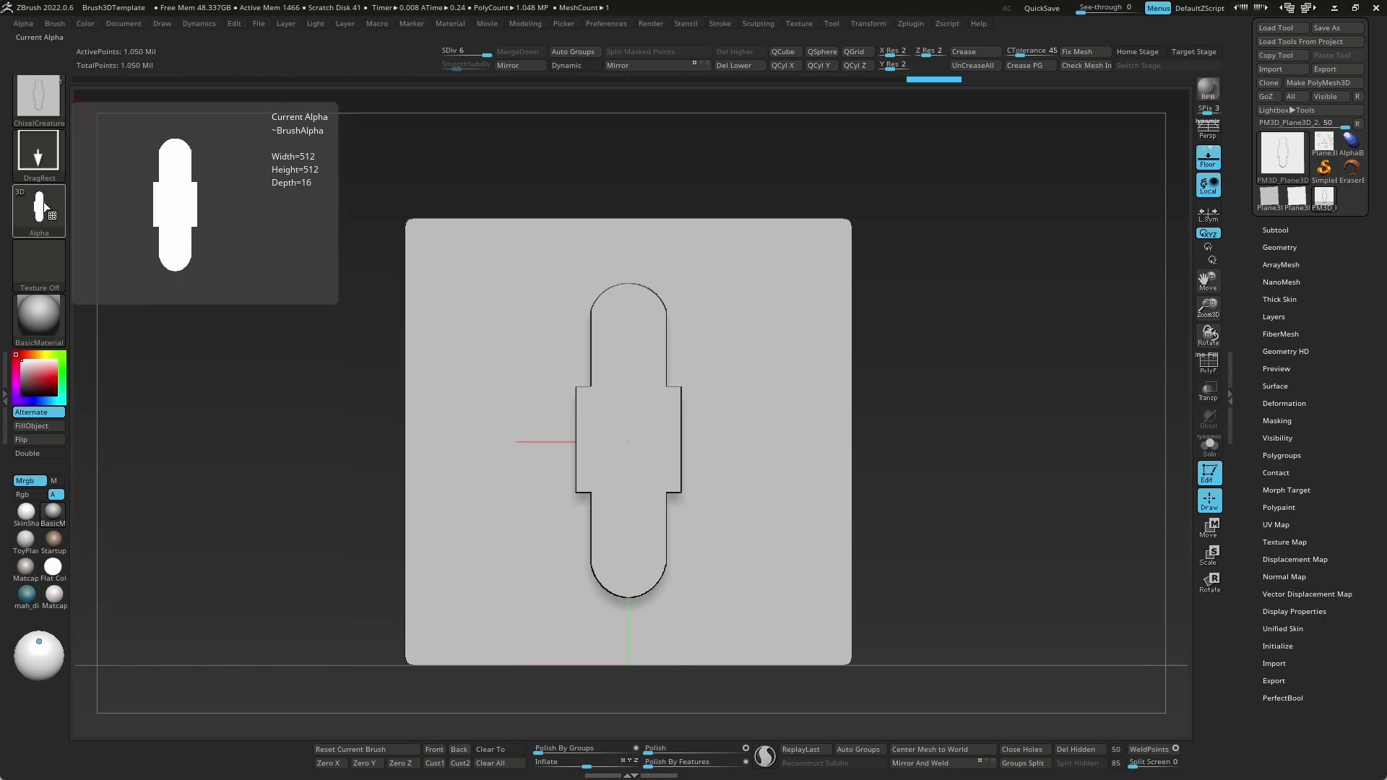
Step: Stamp capsule copies across the plane at several sizes, including a tilted one top-left
left_click_drag(1003, 442, 953, 415, "shift")
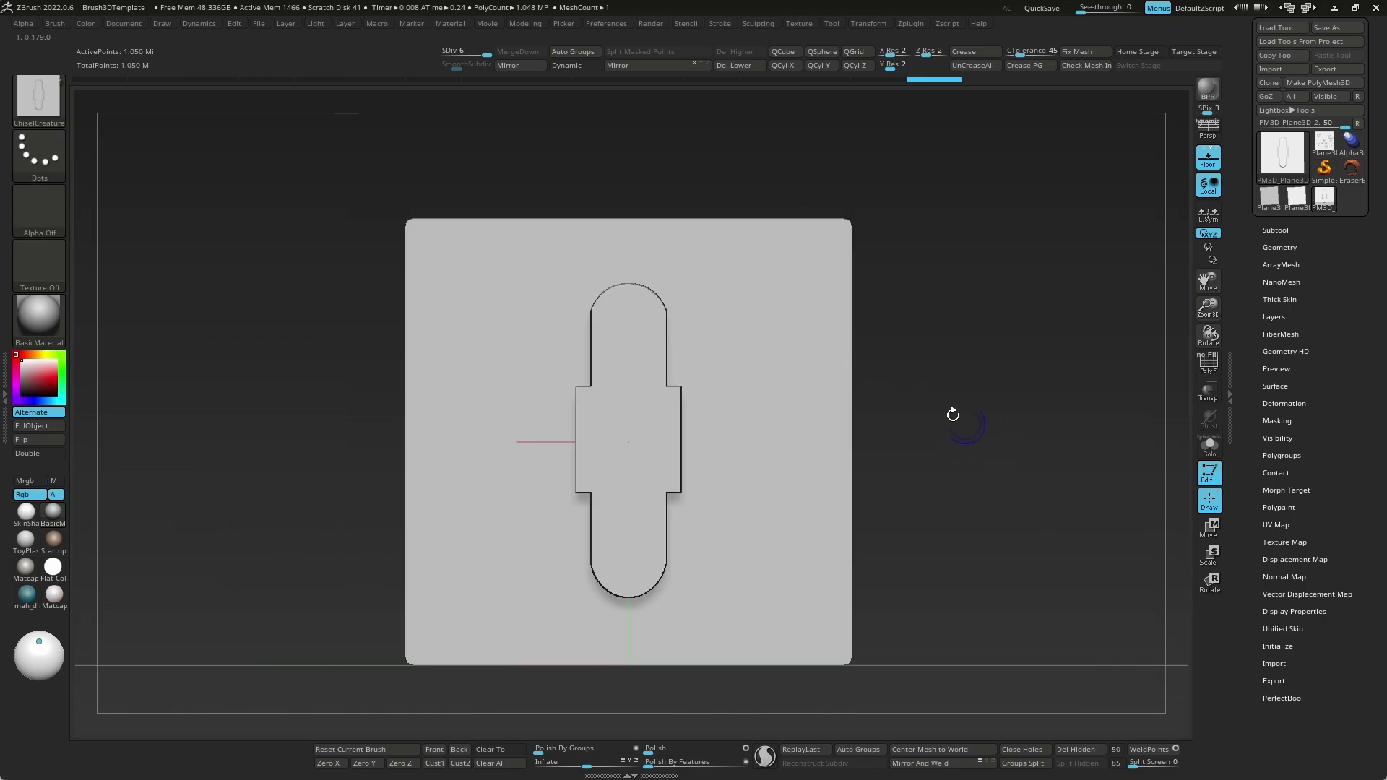
left_click_drag(791, 588, 940, 536)
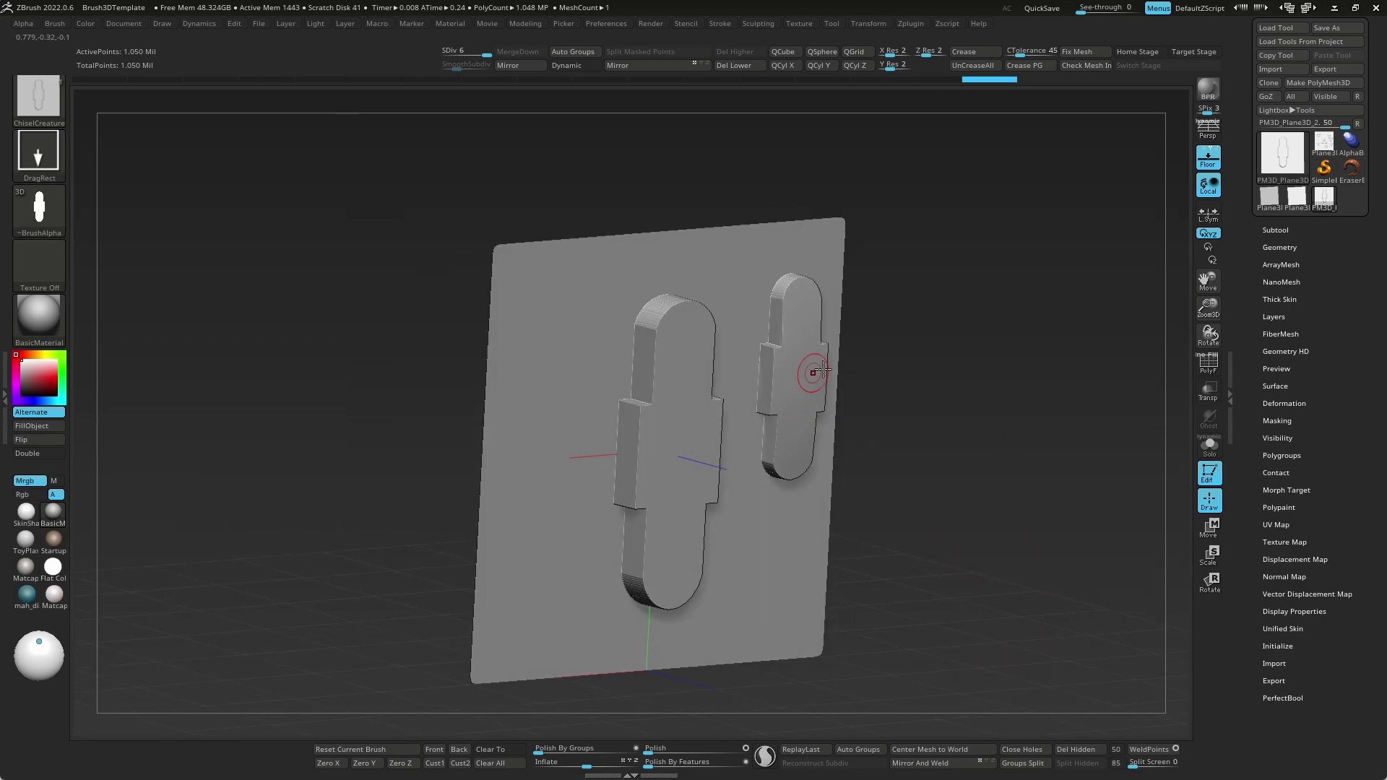
left_click_drag(824, 370, 821, 410, "shift")
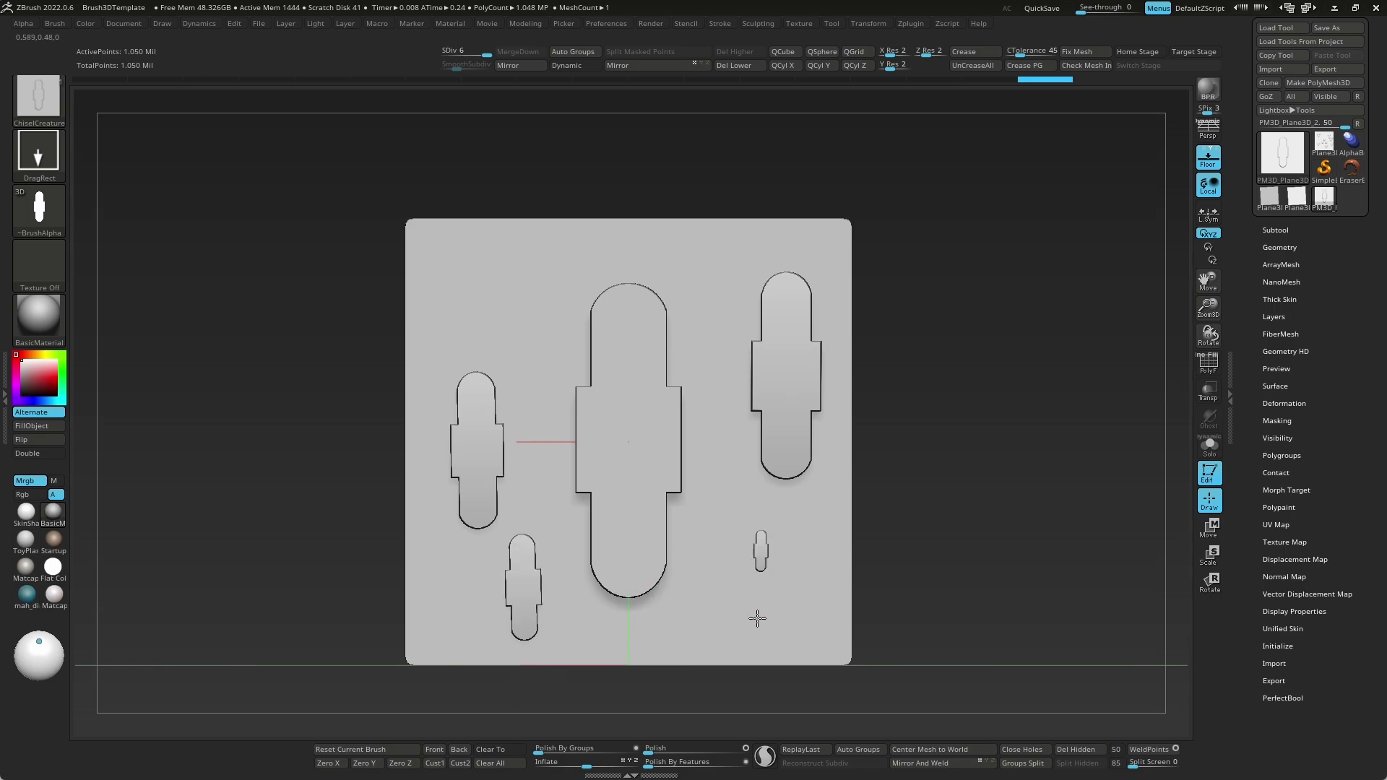
mouse_move(911, 427)
left_mouse_down()
mouse_move(970, 434)
mouse_move(566, 260)
left_mouse_up()
mouse_move(940, 404)
left_mouse_down()
mouse_move(984, 419)
mouse_move(985, 513)
left_mouse_up()
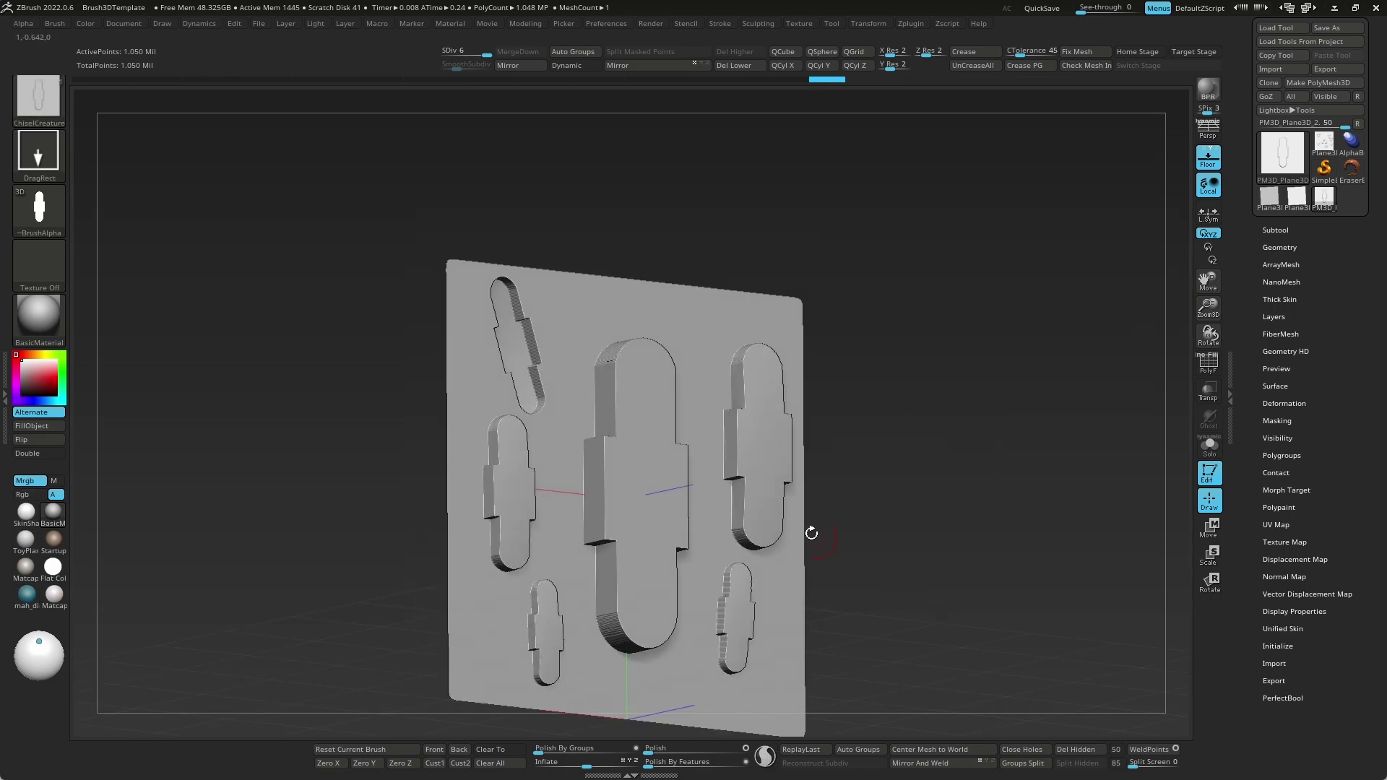
right_click_drag(979, 316, 873, 422, "ctrl")
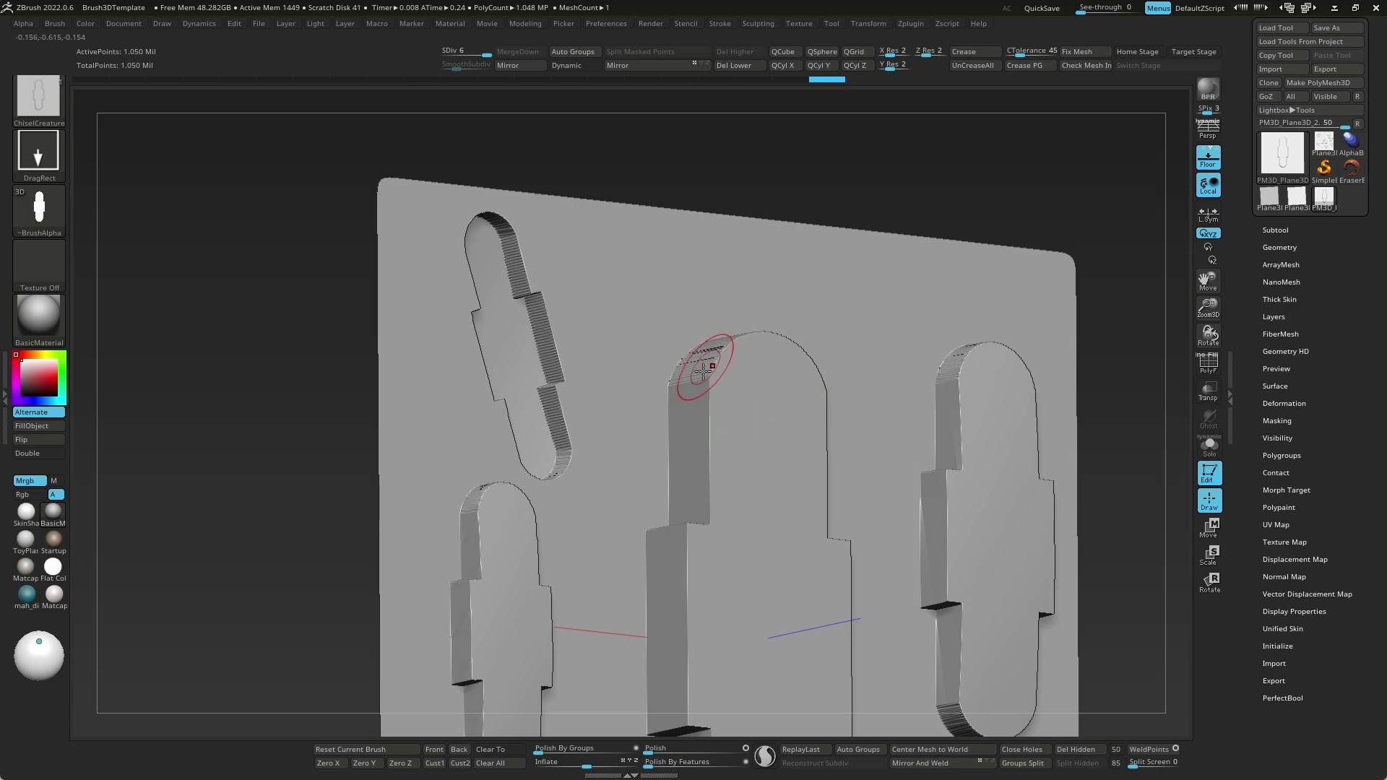
right_click_drag(843, 314, 1140, 288, "ctrl")
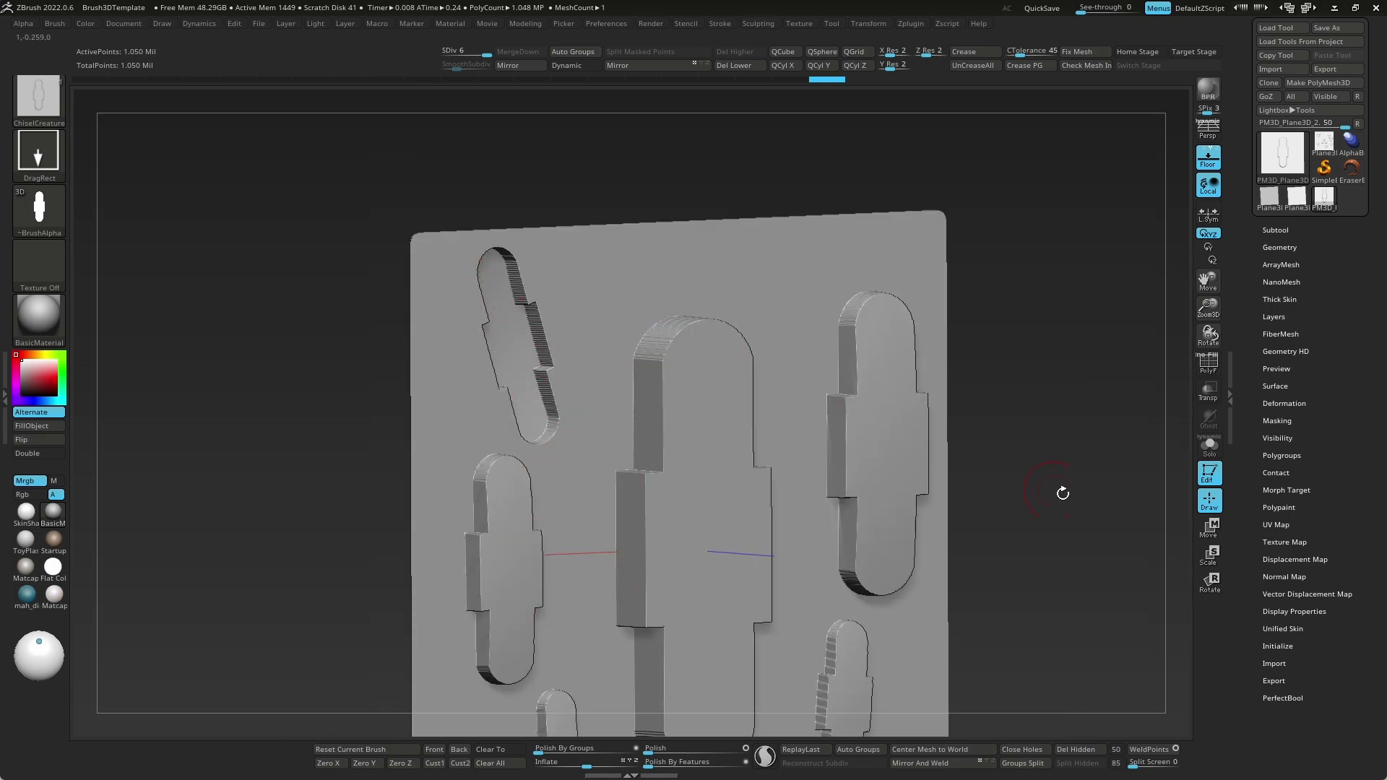
left_click_drag(1063, 493, 1055, 454, "shift")
right_click_drag(594, 290, 1019, 434, "ctrl")
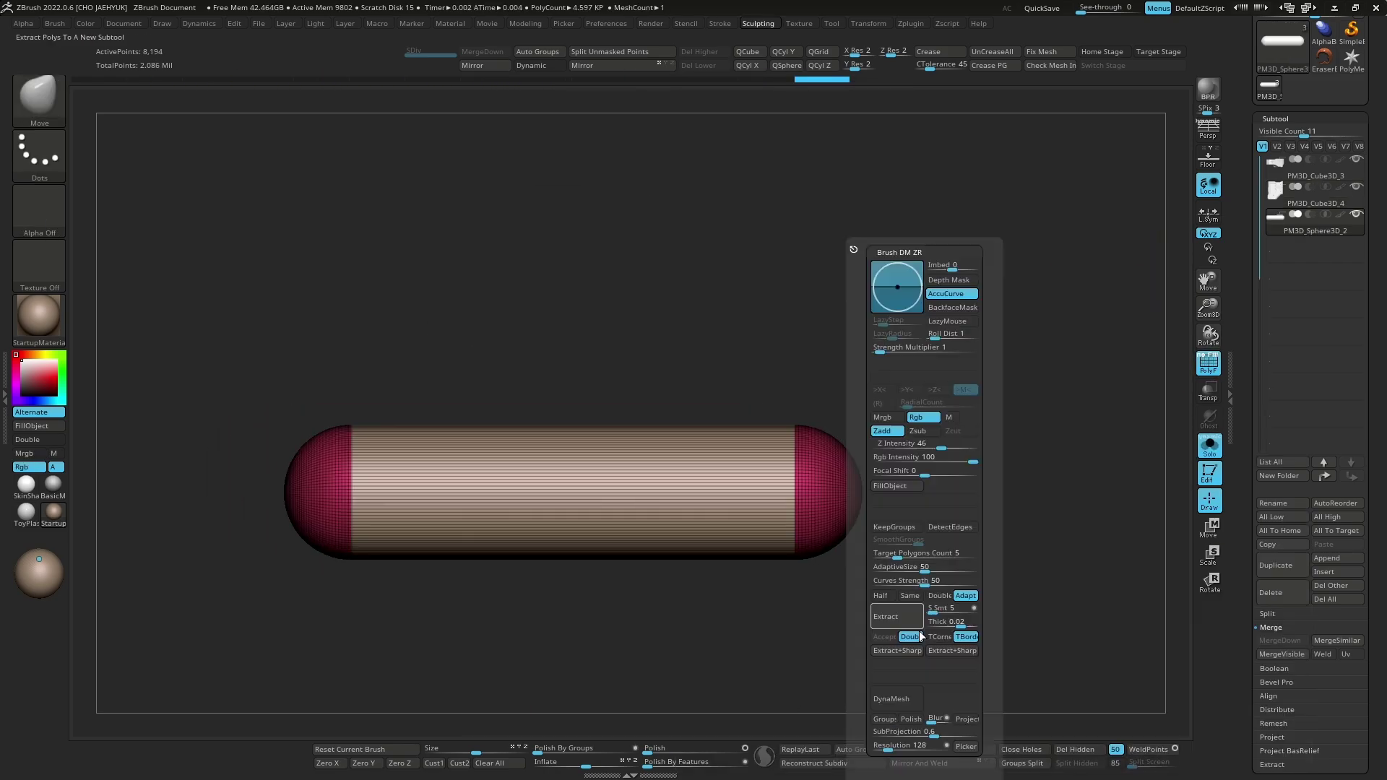
Step: Mask the capsule piece and move the arrayed vent slot copies lower on the body
left_click_drag(345, 475, 811, 514, "ctrl")
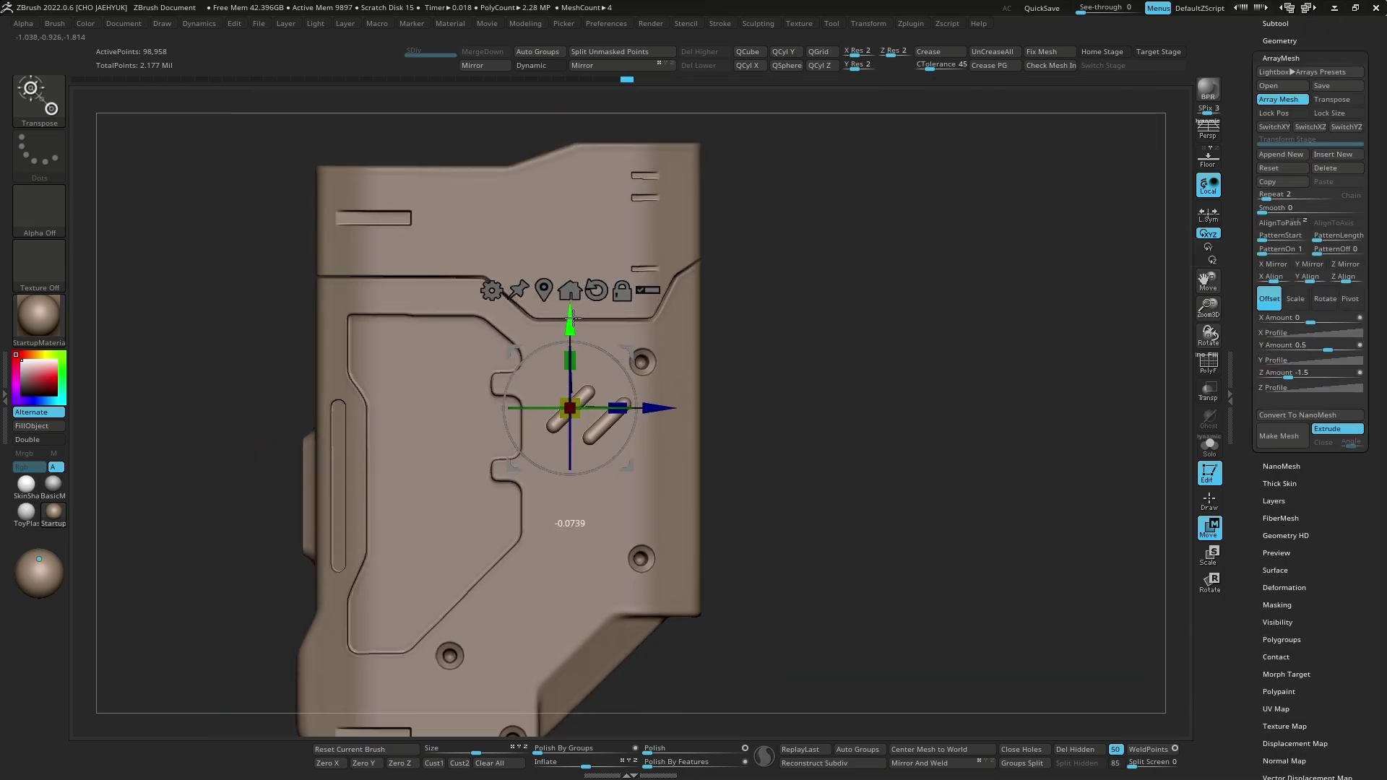
mouse_move(570, 319)
left_mouse_down()
mouse_move(575, 356)
mouse_move(580, 340)
left_mouse_up()
key("q")
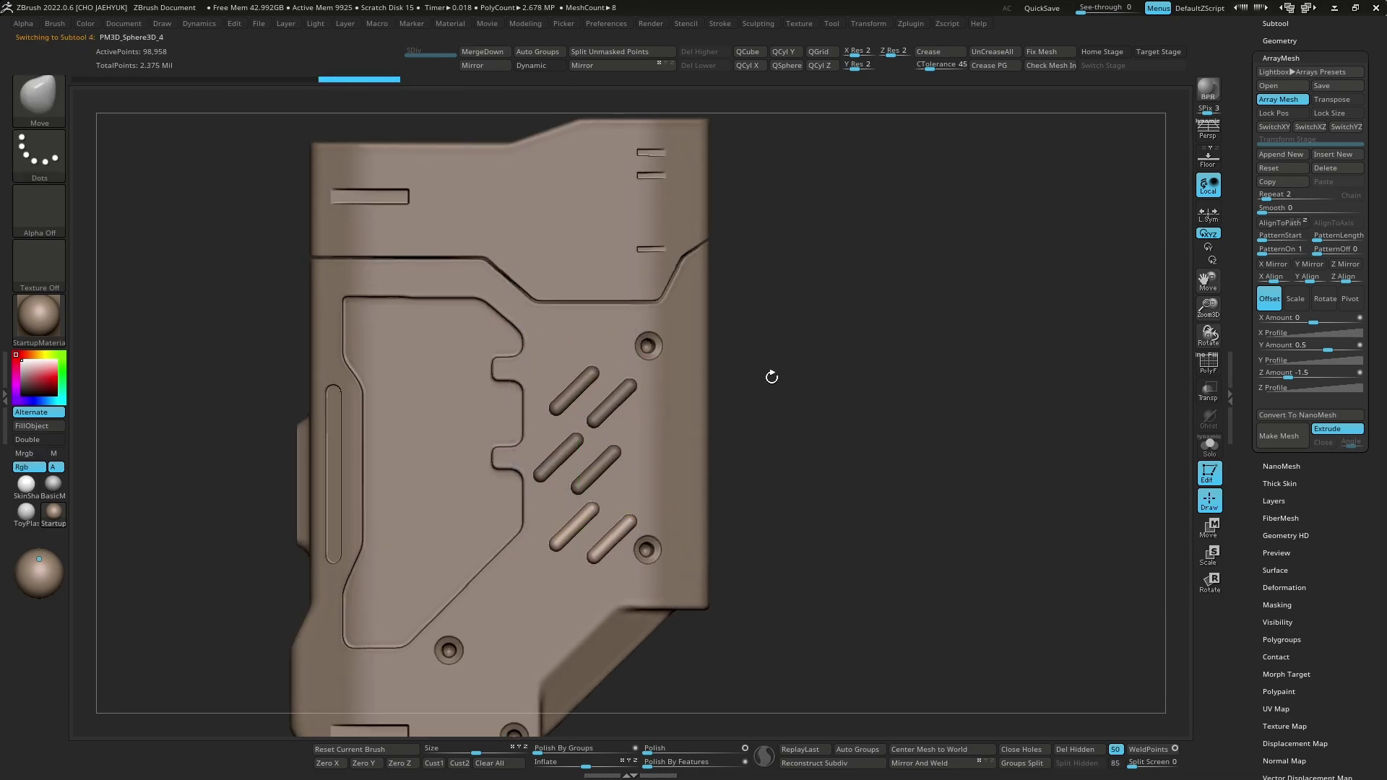
left_click(633, 450, "alt")
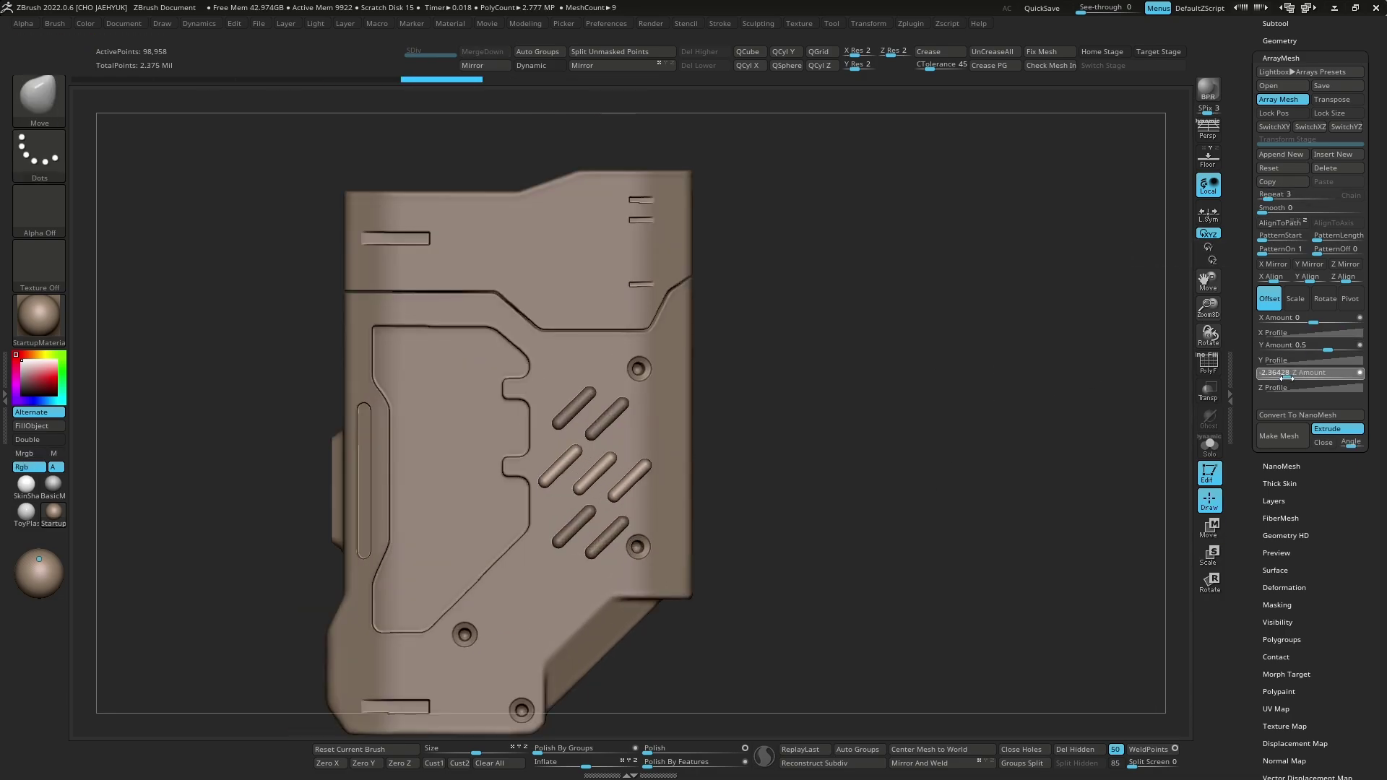
Step: Turn the slot array into real geometry and bake the diagonal vent cuts into one body mesh
left_click(1279, 435)
key("w")
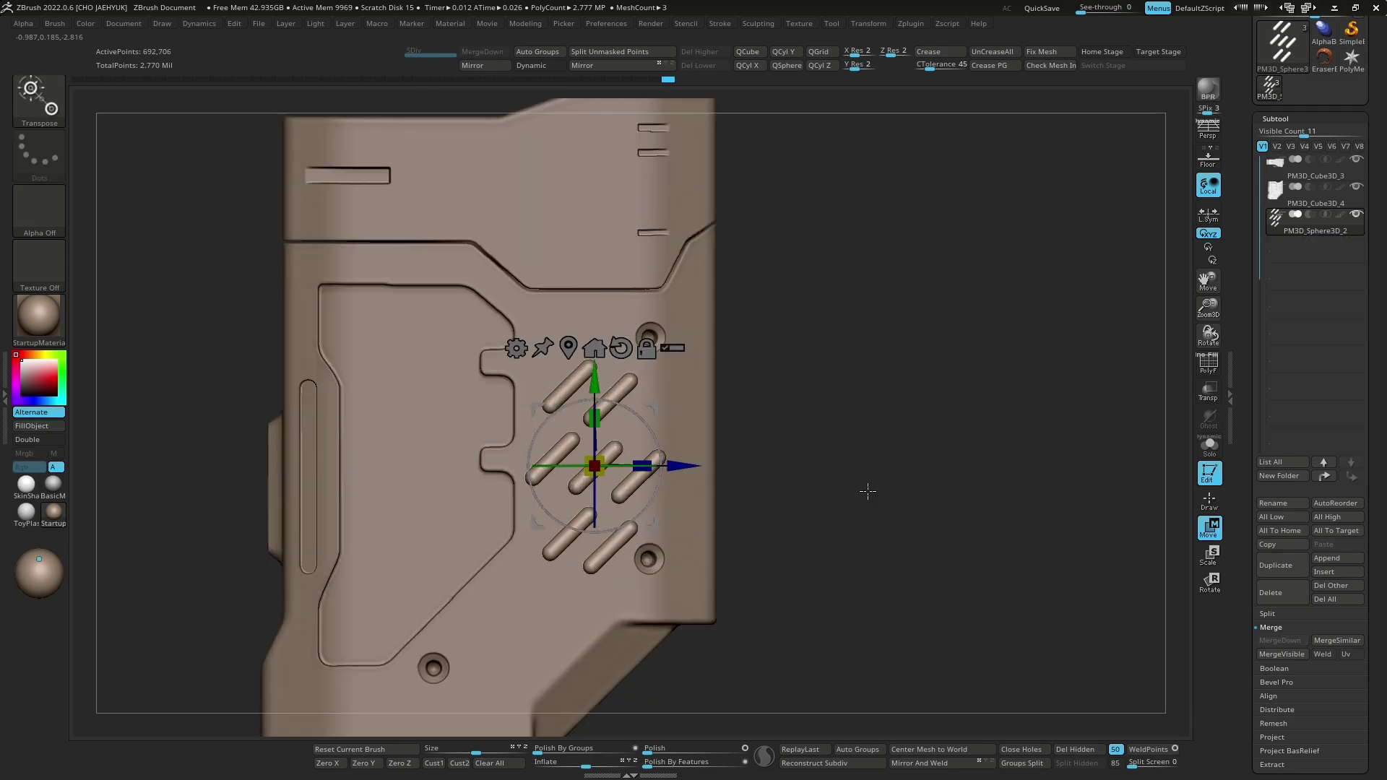
key("f")
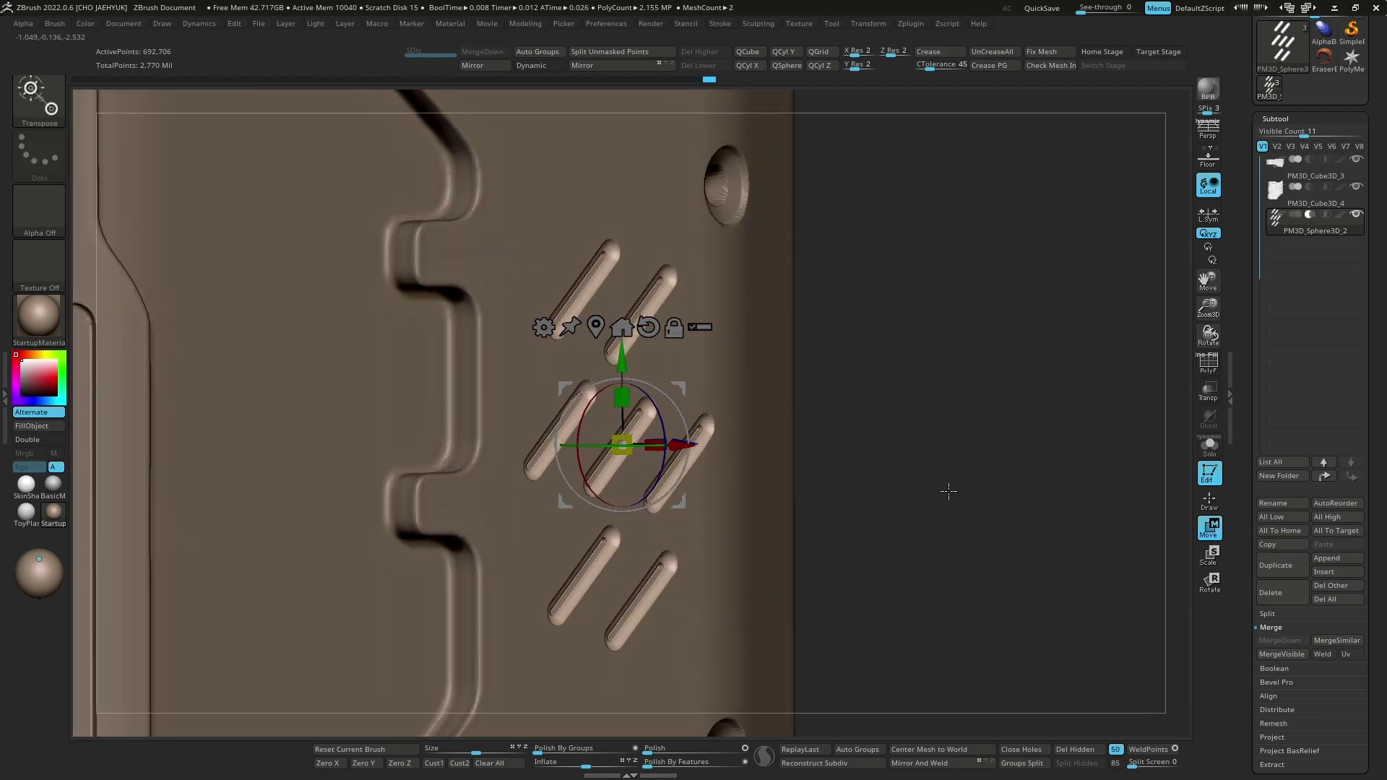
key("f")
left_click_drag(901, 527, 917, 480)
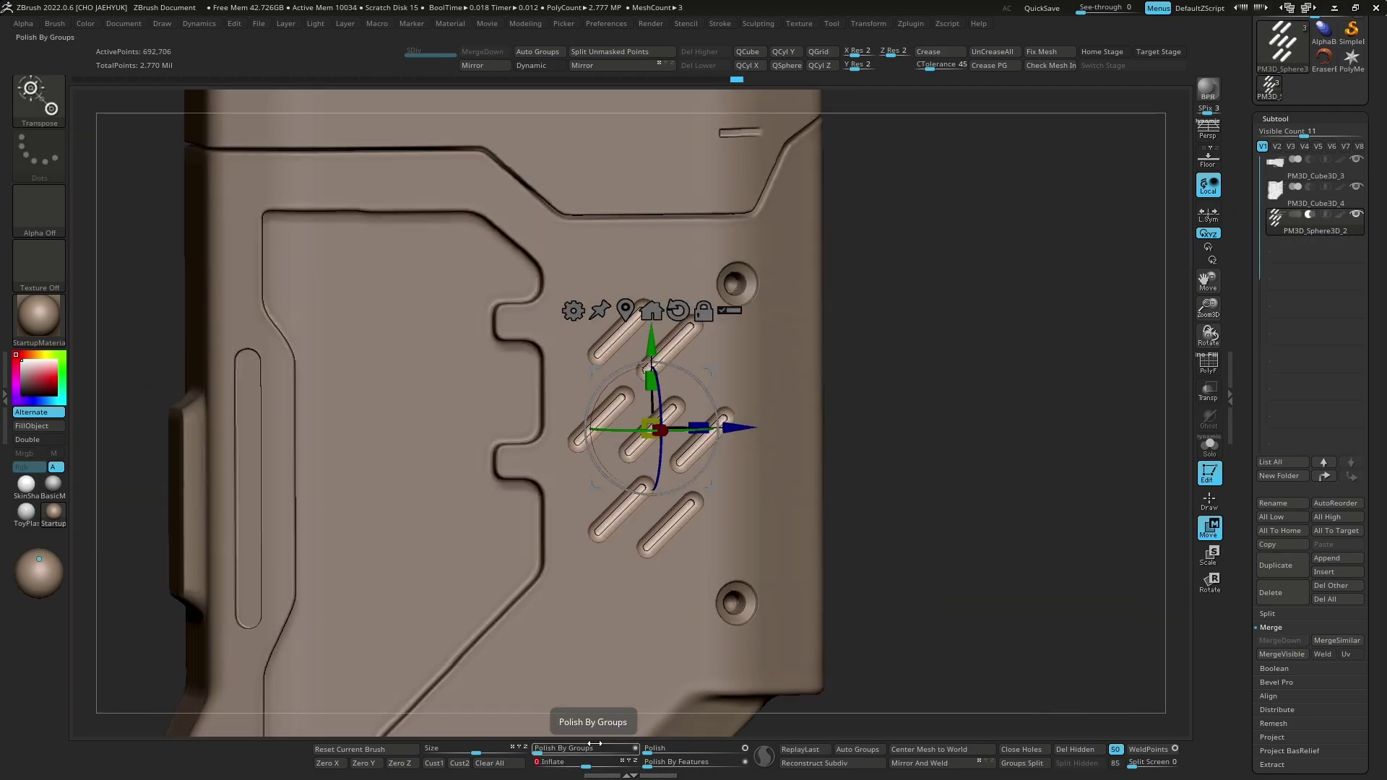
key("q")
key("f")
mouse_move(961, 534)
left_mouse_down()
mouse_move(860, 525)
mouse_move(967, 510)
left_mouse_up()
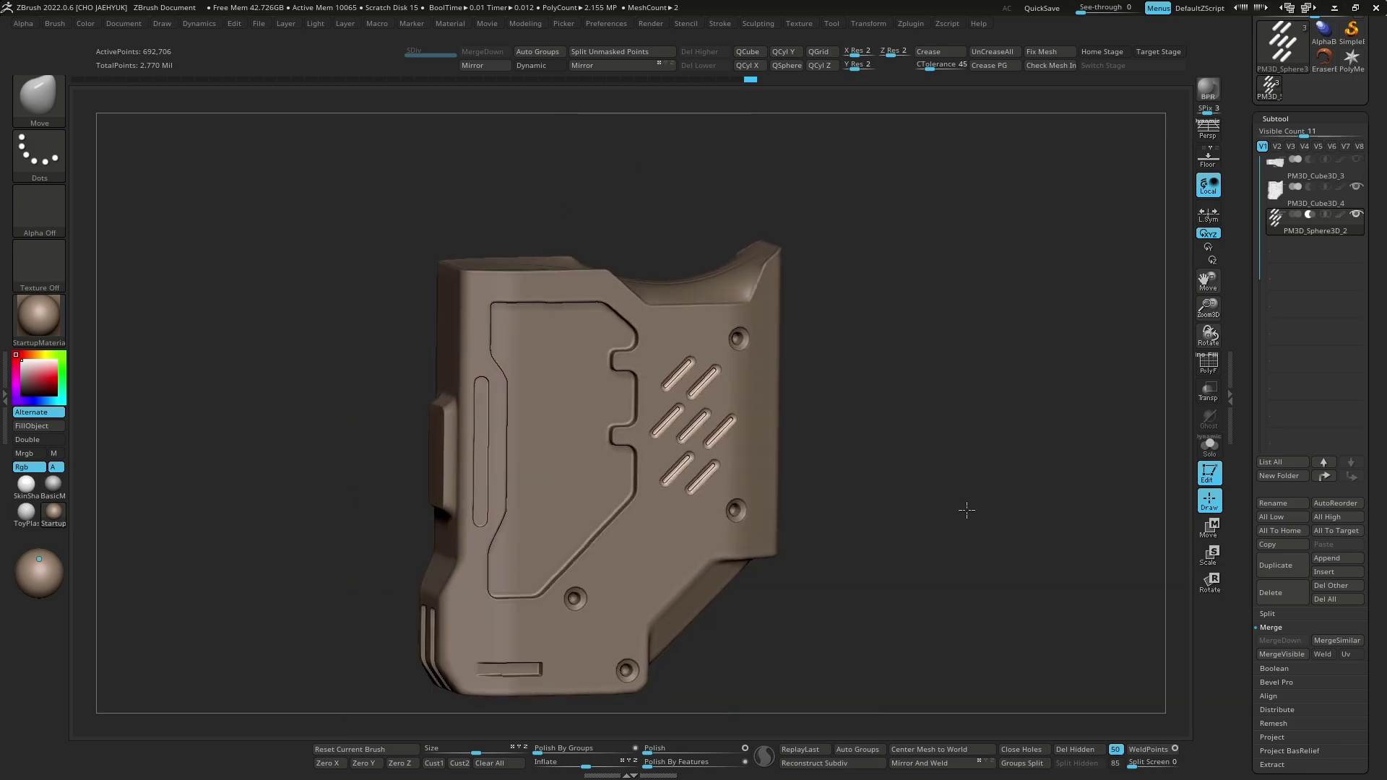
left_click(1286, 592)
left_click_drag(998, 550, 1088, 571)
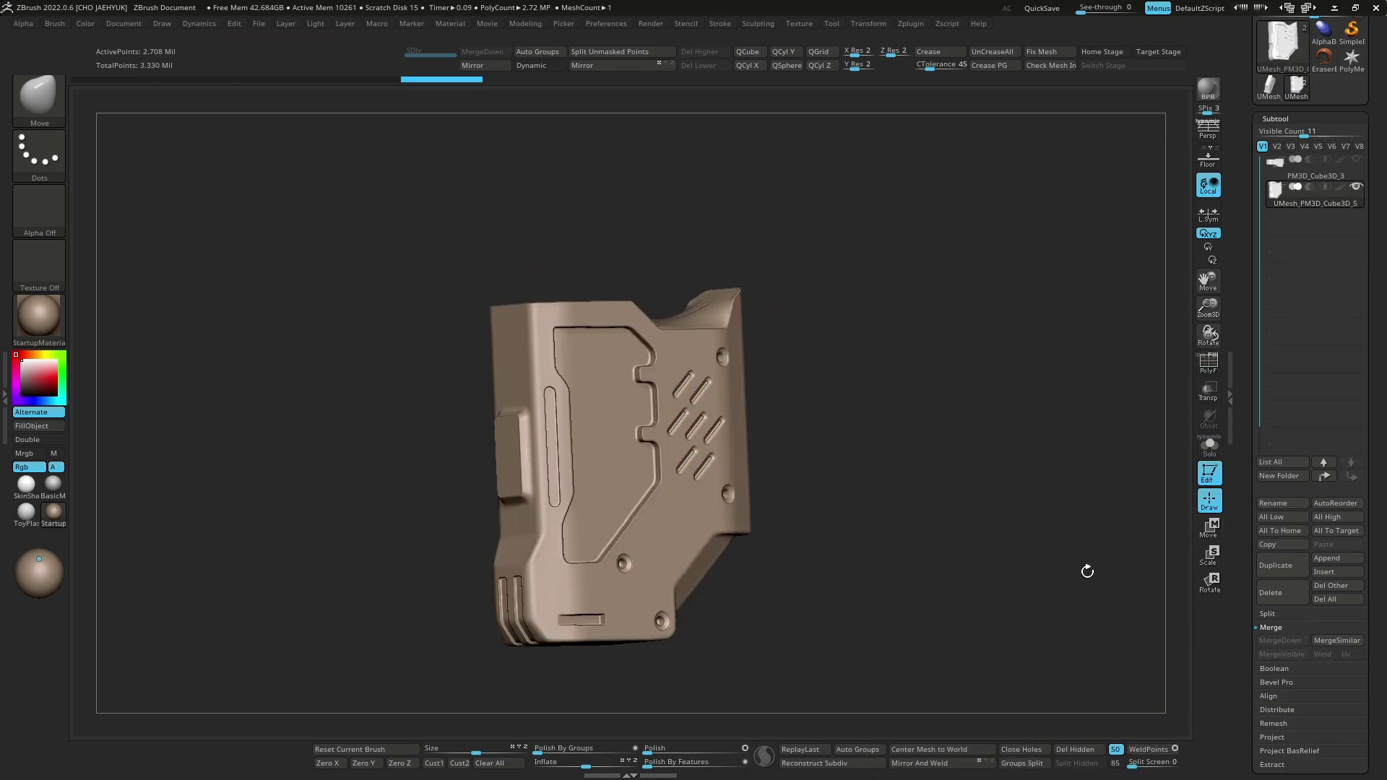
Step: Insert a new cube and move it into place at the top
left_click(1324, 571)
key("w")
mouse_move(903, 506)
left_mouse_down()
mouse_move(930, 538)
mouse_move(743, 532)
left_mouse_up()
Step: Trim the new box along the body's top edge using see-through display
key("q")
key("shift+t")
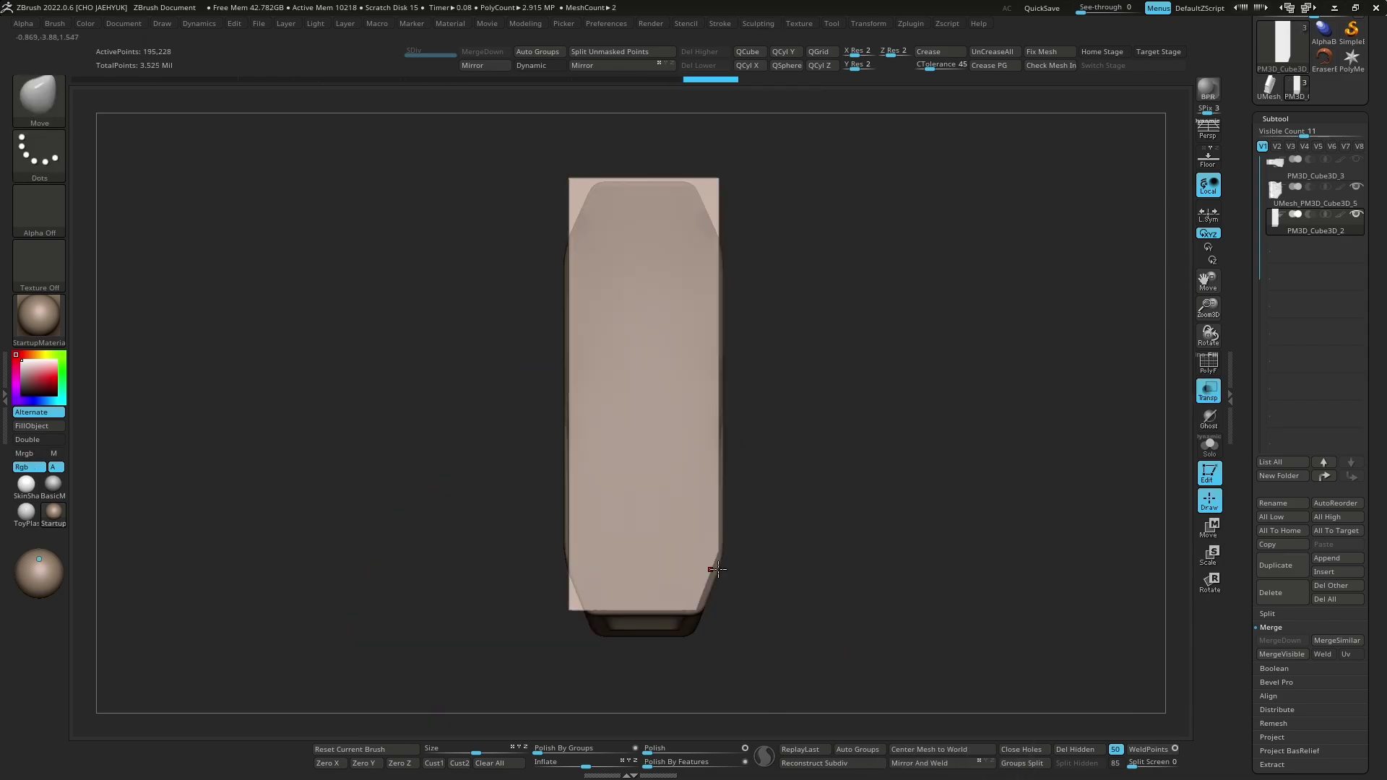
left_click_drag(680, 649, 680, 649, "ctrl+shift")
key("shift+t")
left_click_drag(882, 539, 764, 528, "alt")
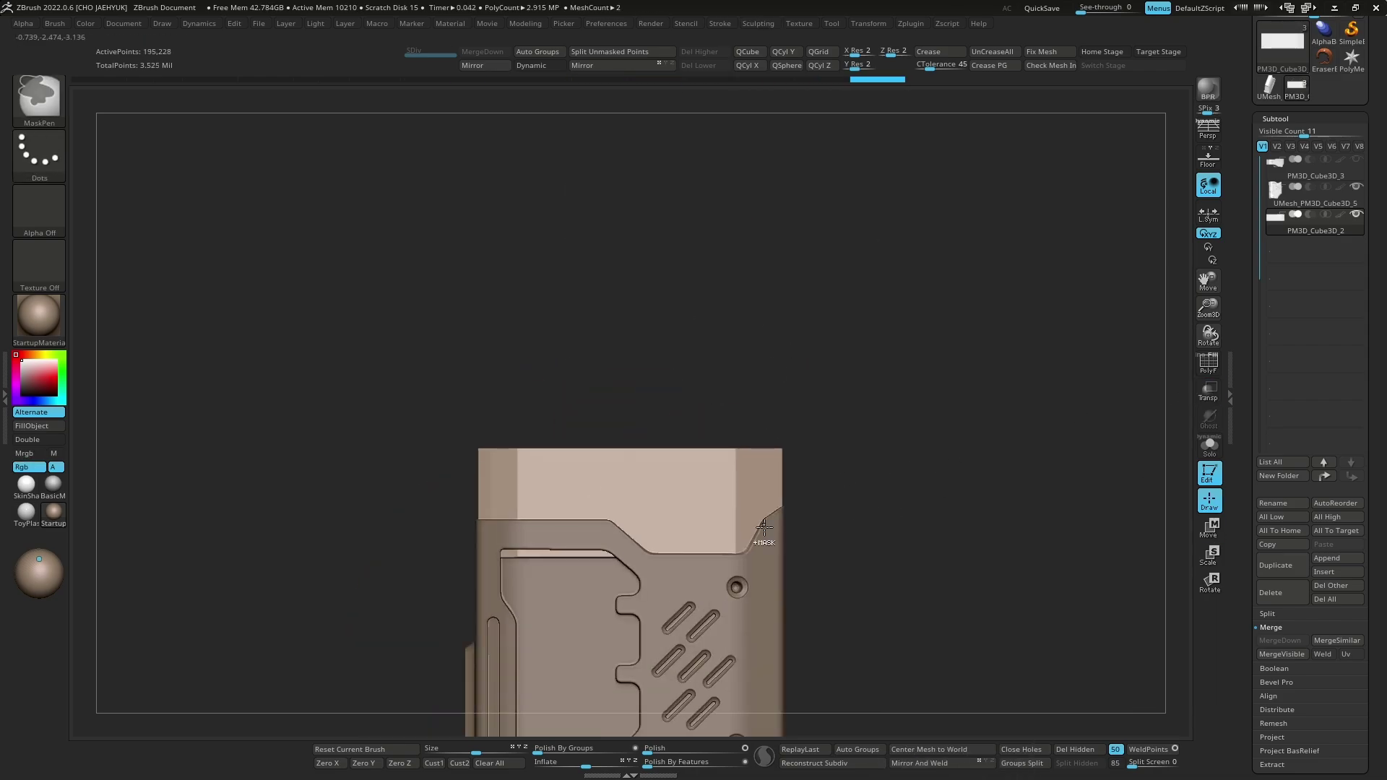
left_click_drag(896, 564, 925, 463)
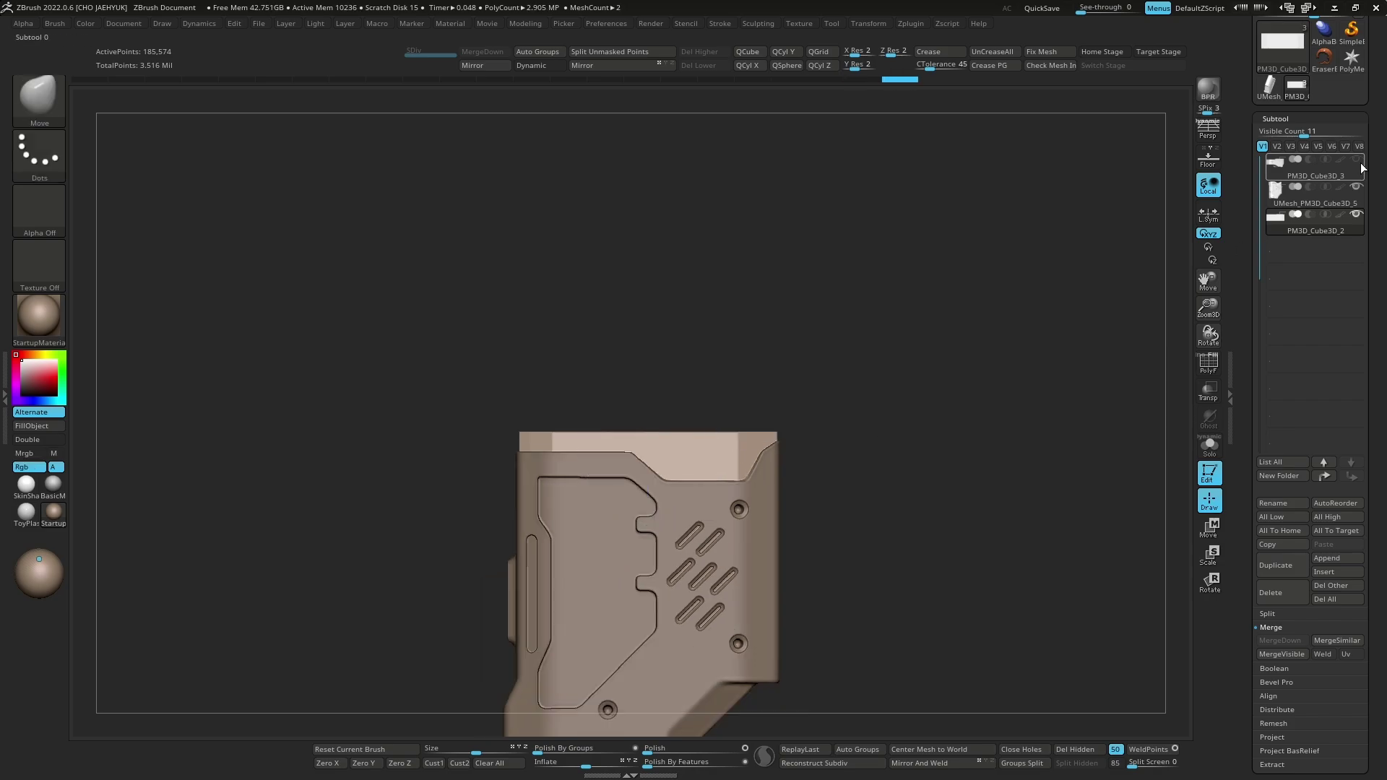
Step: ClipCurve-cut the top block along the body's stepped upper edge
key("q")
left_click(1315, 231)
left_click_drag(318, 477, 718, 481, "ctrl+shift")
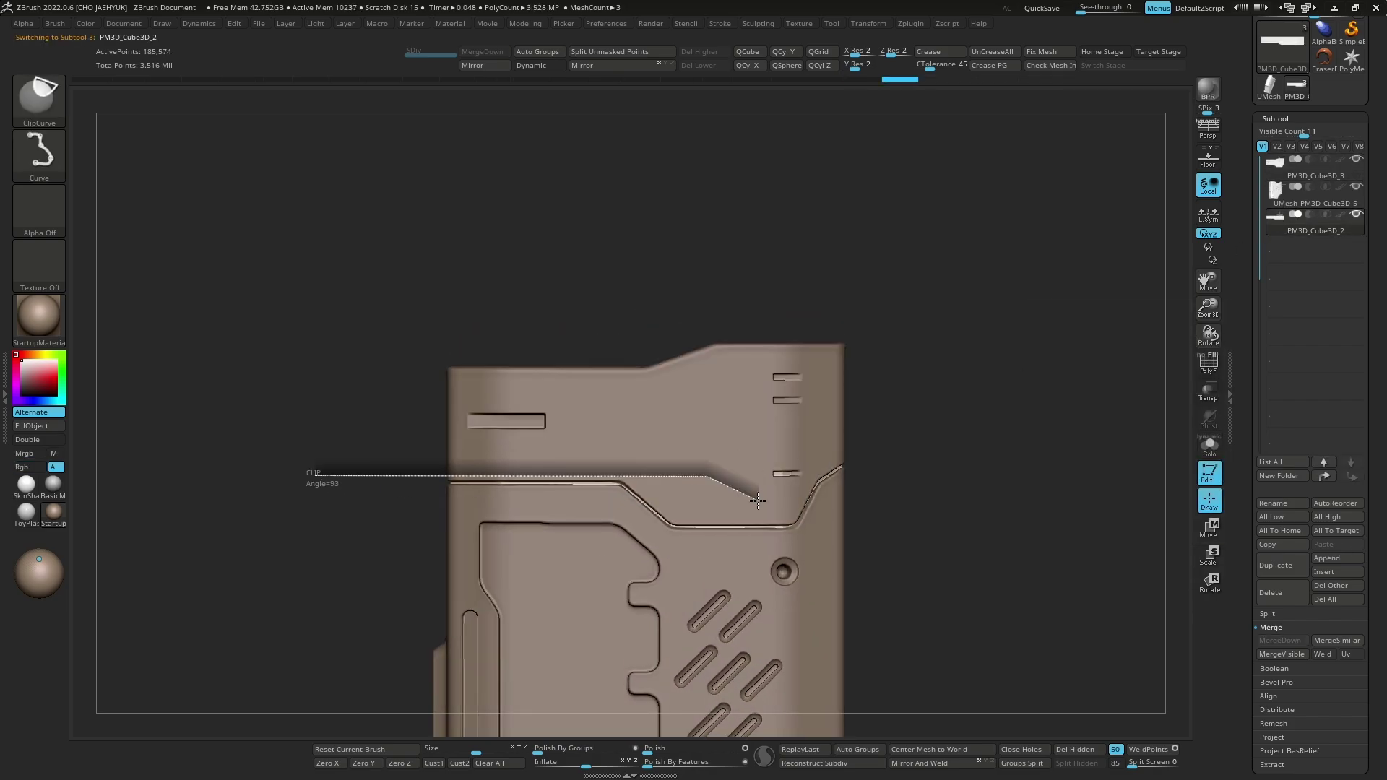
left_click_drag(861, 423, 861, 423, "ctrl+shift")
left_click_drag(1019, 542, 1086, 542)
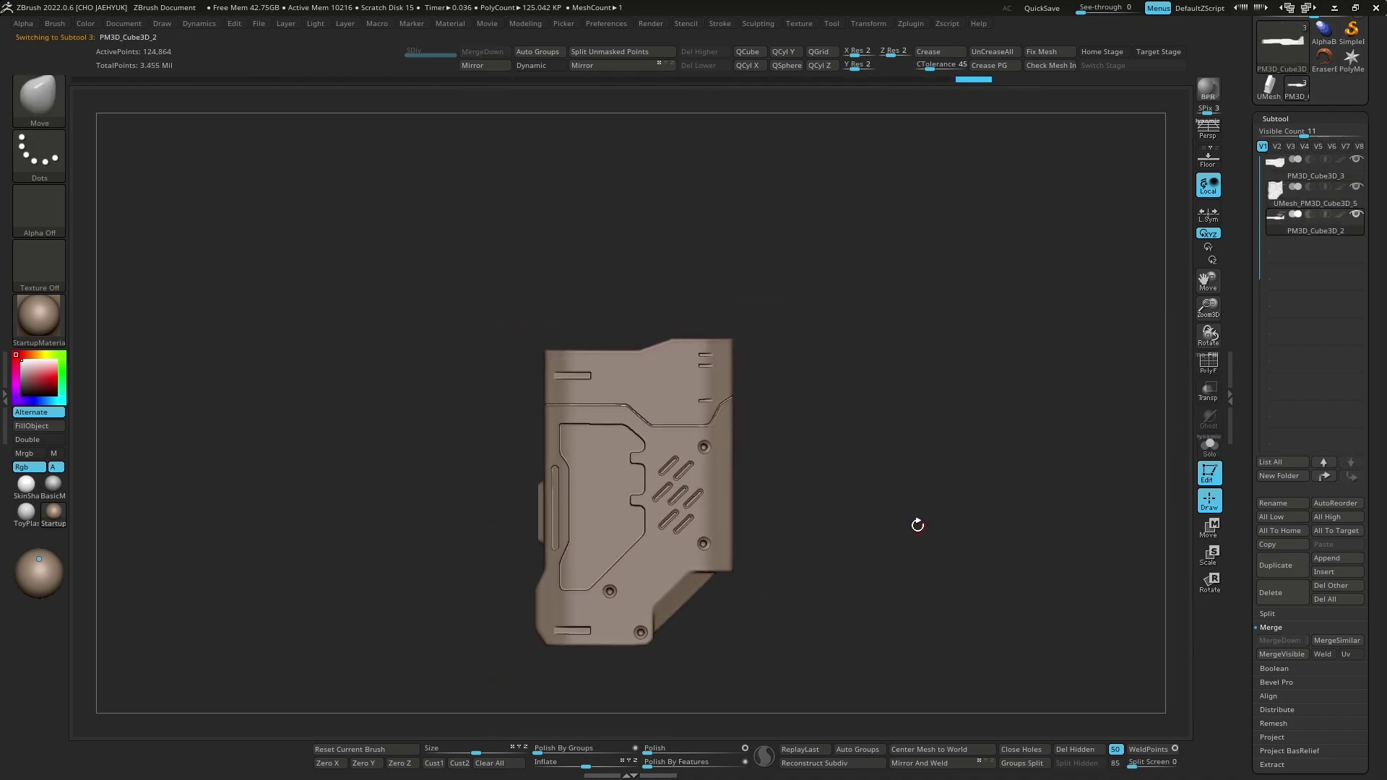
scroll(940, 505, "up", 3)
scroll(433, 536, "up", 3)
Step: Reposition the trimmed top cap and duplicate the piece with the Move gizmo
key("w")
left_click(731, 509, "alt")
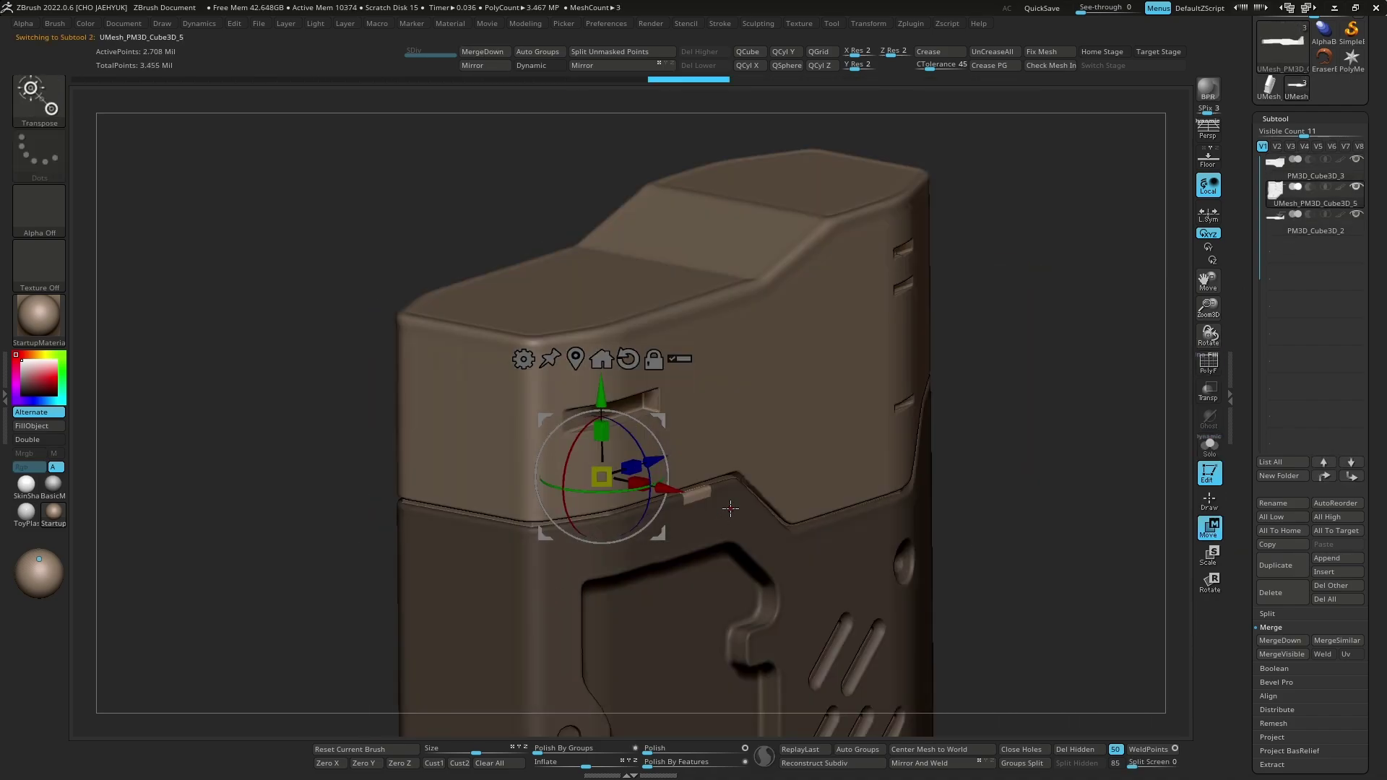
mouse_move(730, 509)
left_mouse_down()
mouse_move(737, 483)
mouse_move(1000, 458)
left_mouse_up()
key("f")
key("q")
scroll(951, 508, "up", 3)
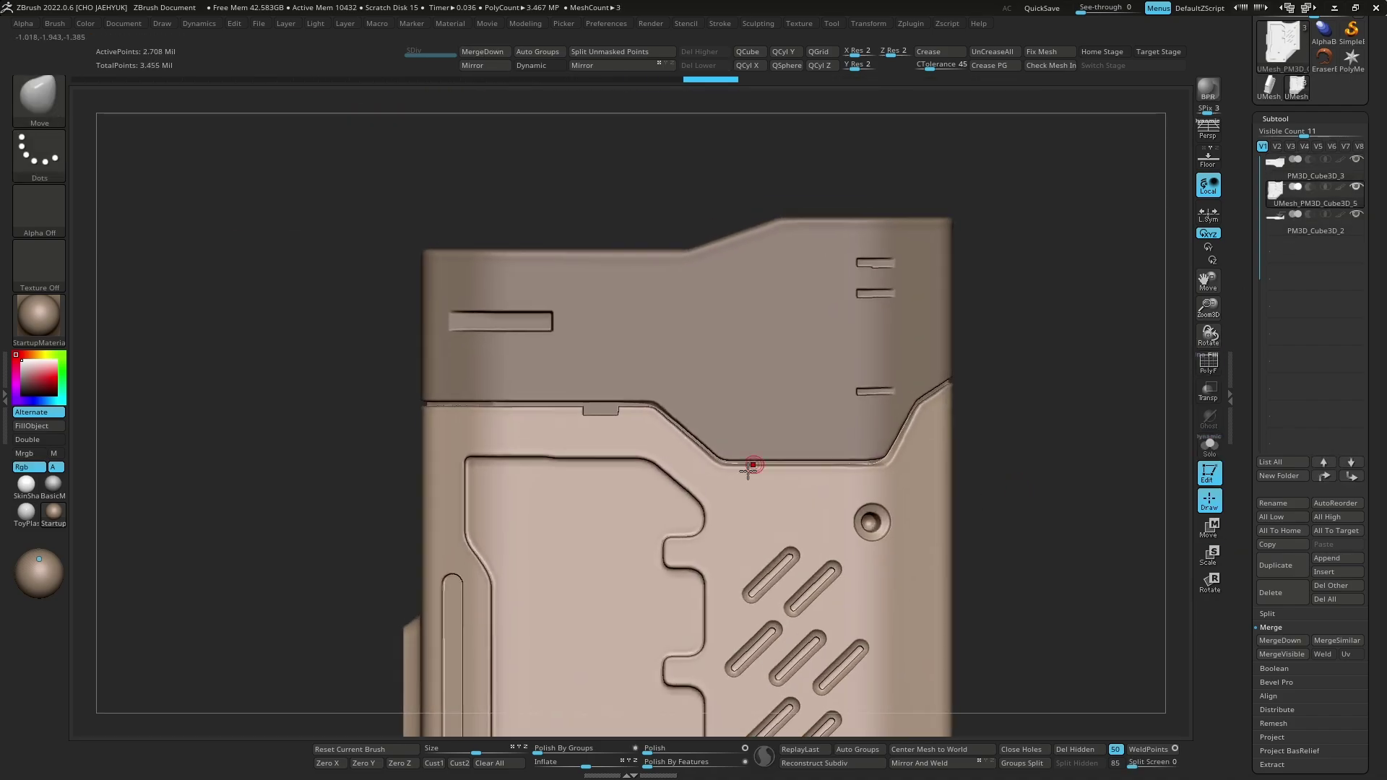
key("w")
key("f")
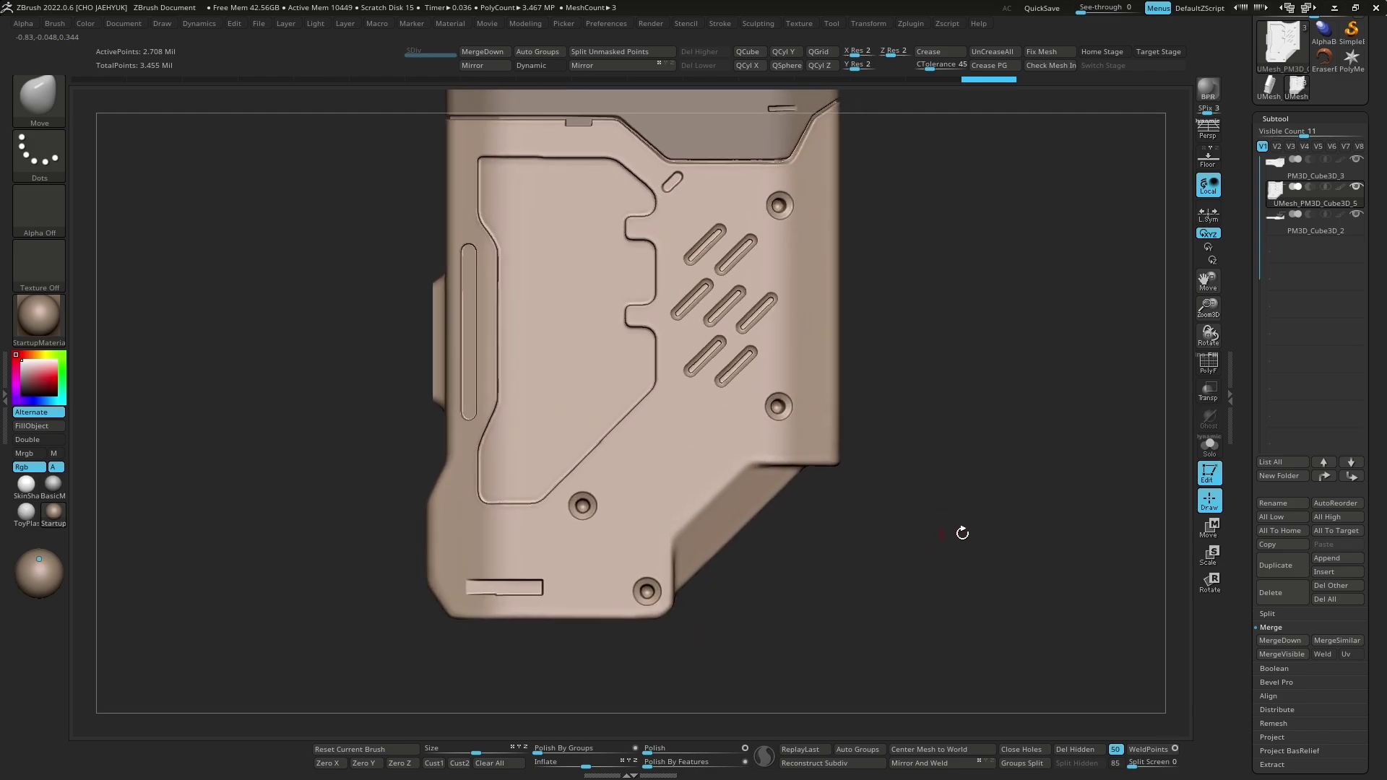
mouse_move(964, 530)
left_mouse_down()
mouse_move(1058, 566)
mouse_move(992, 595)
left_mouse_up()
scroll(1058, 566, "up", 3)
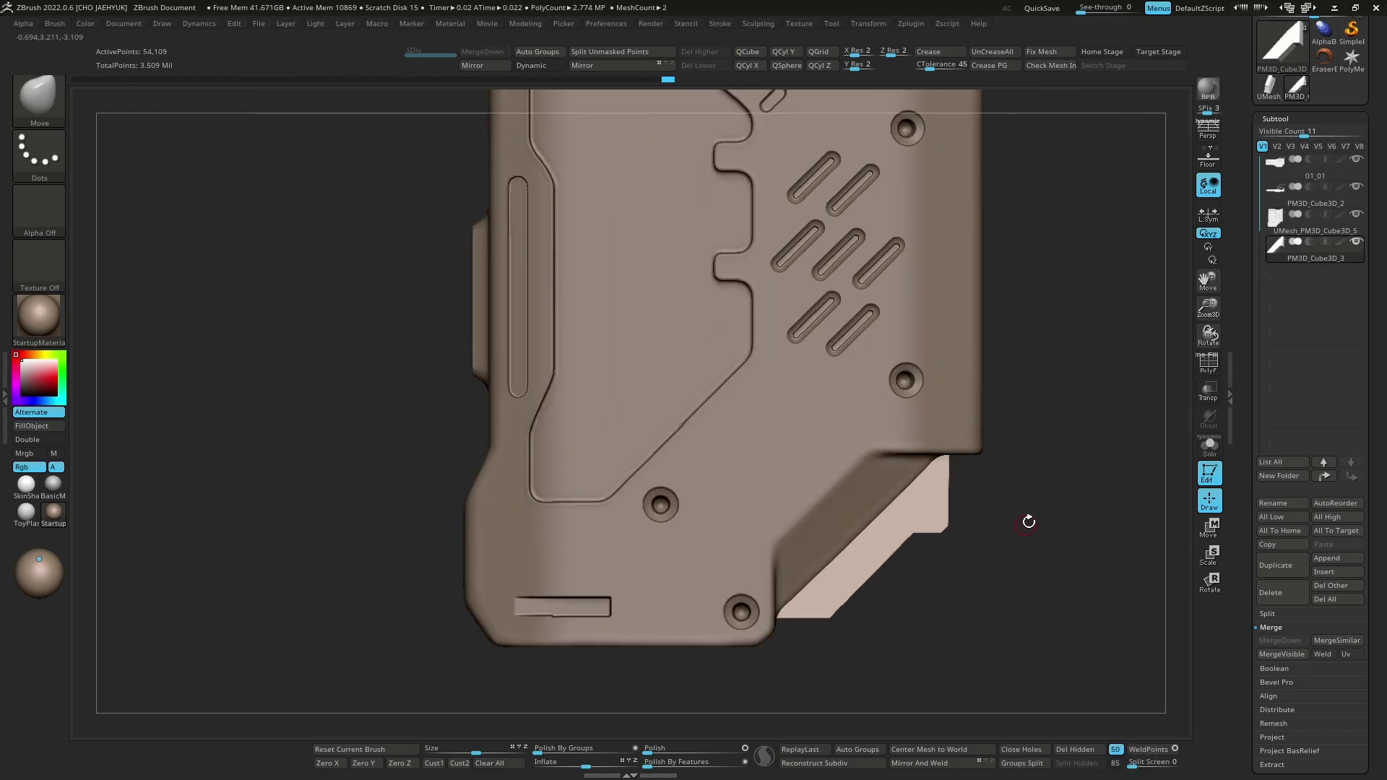
Step: Insert a Sphere3D piece at the lower-right corner, then add a Cylinder3D subtool
left_click(1337, 571)
left_click(749, 575)
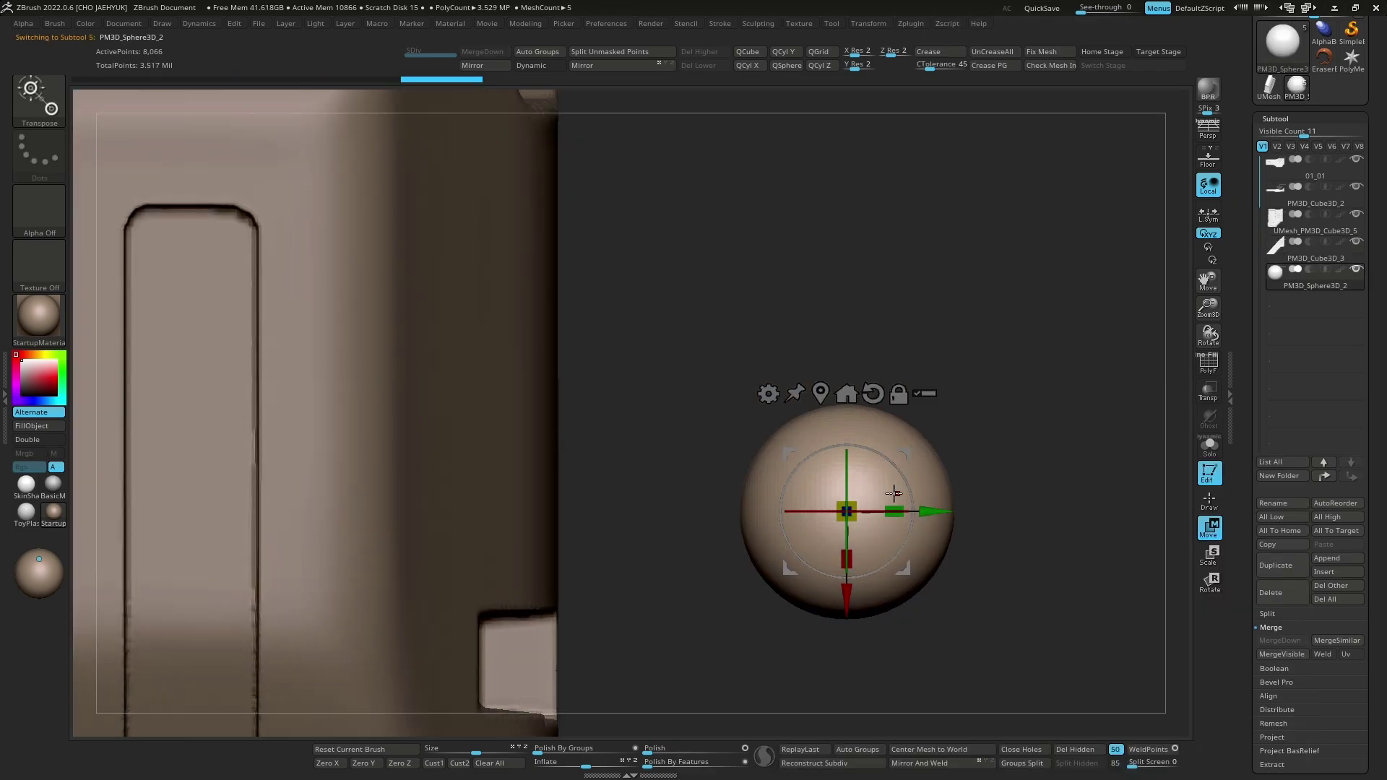
key("w")
scroll(975, 475, "up", 2)
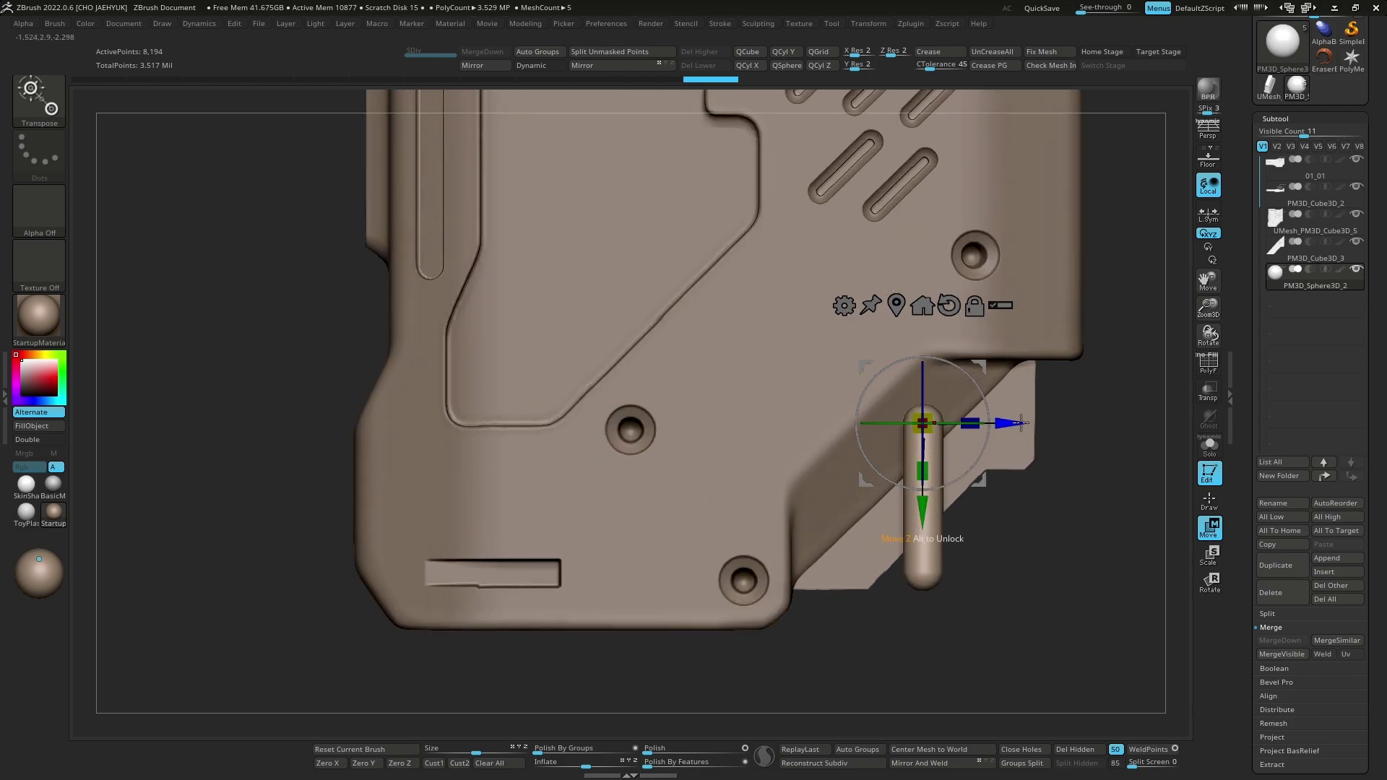
scroll(937, 512, "up", 1)
scroll(937, 512, "up", 1)
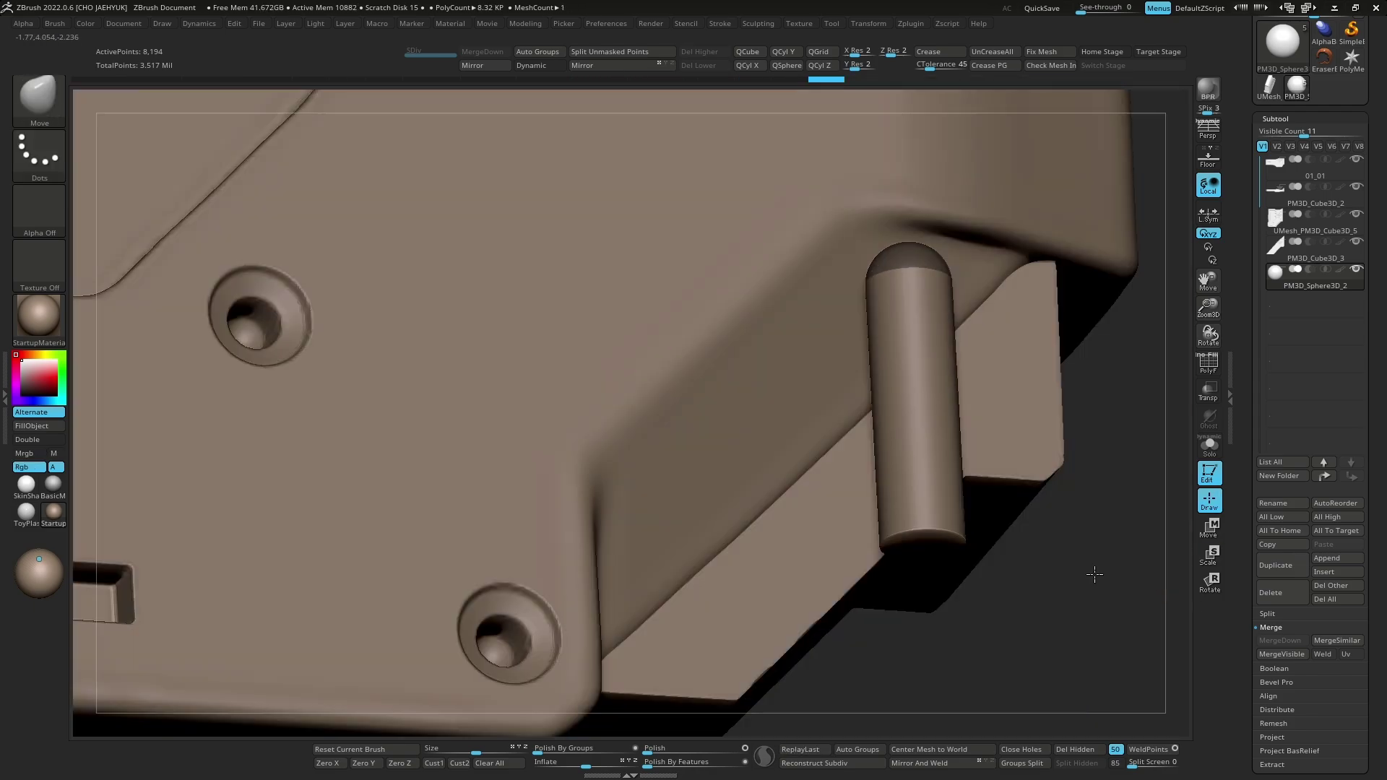
scroll(938, 512, "up", 2)
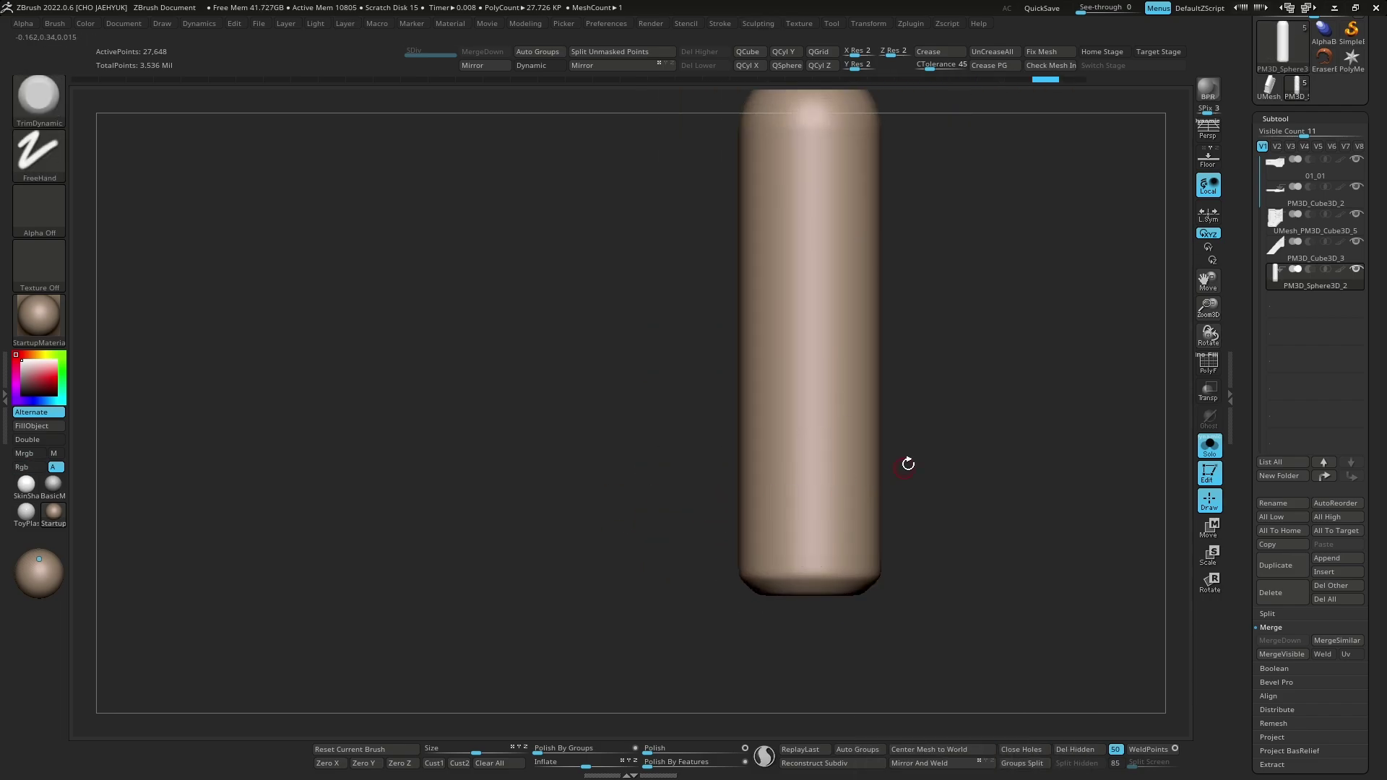
left_click(1326, 571)
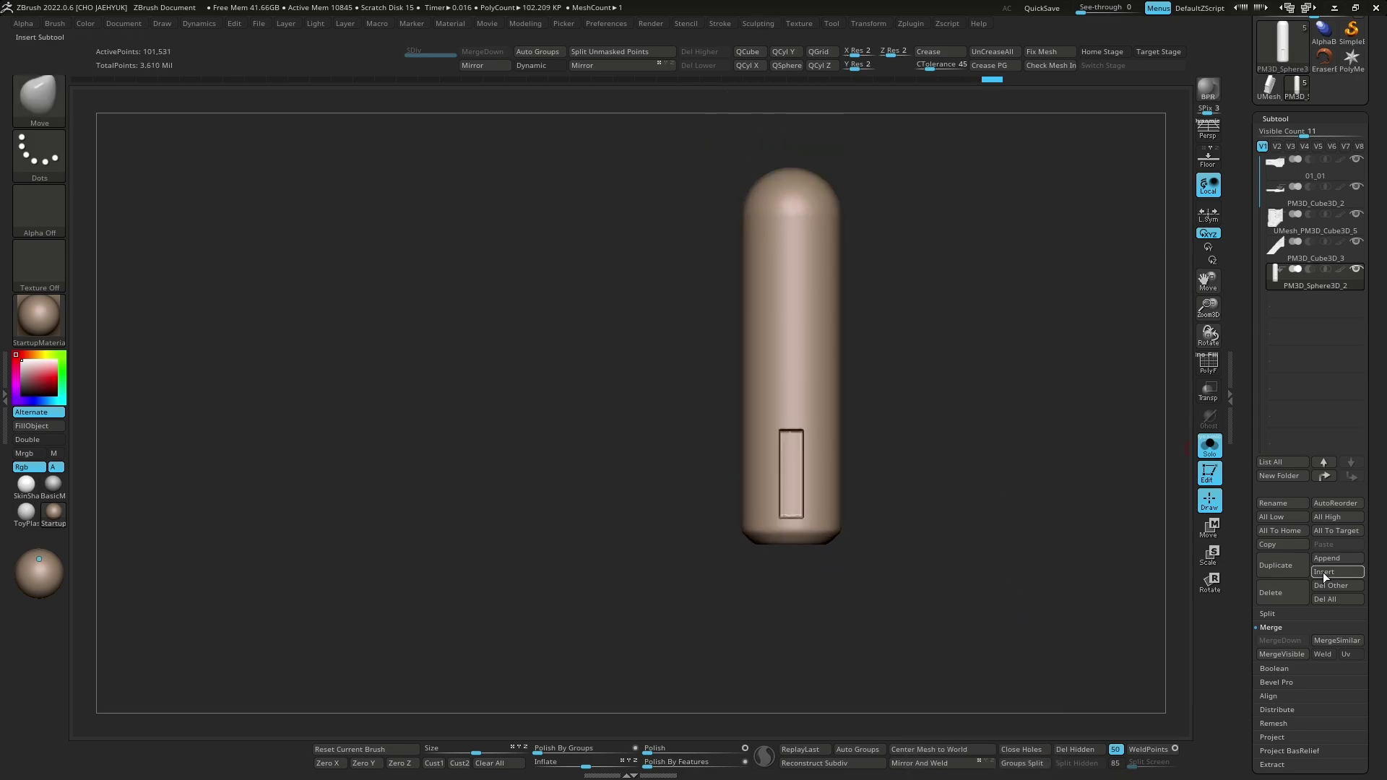
left_click(1336, 563)
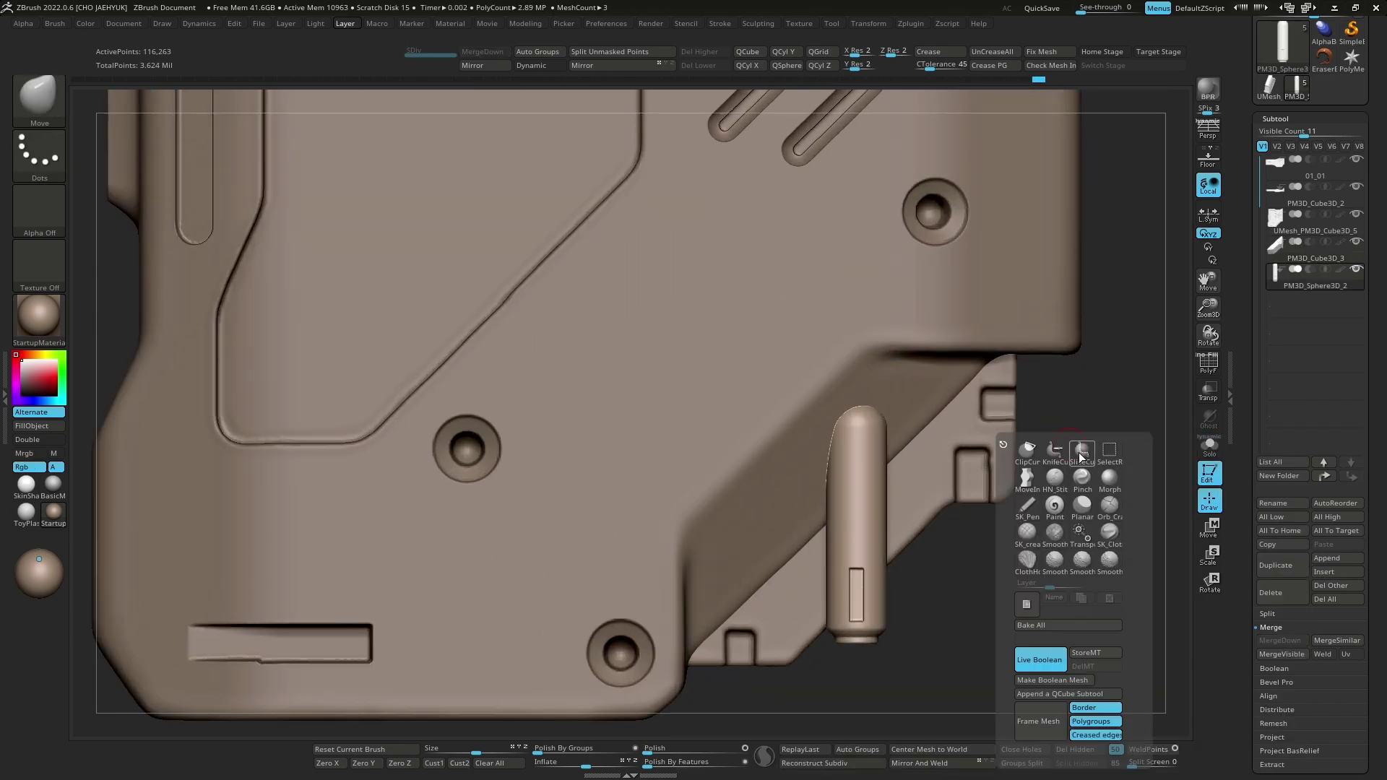
Step: Slice a thin strip beside the pin, solo it, and switch to MoveInfiniteDepth
left_click_drag(1030, 365, 776, 573, "ctrl+shift")
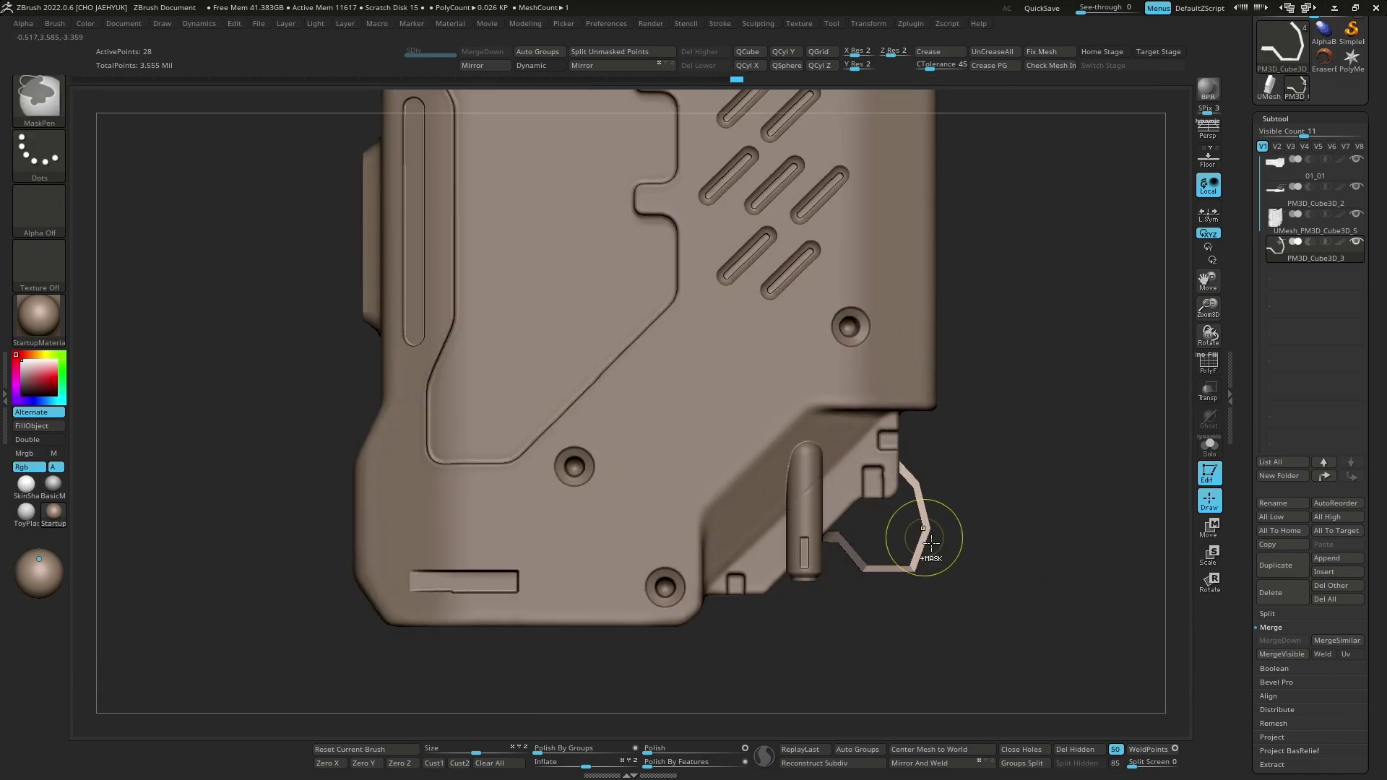
key("ctrl+shift+s")
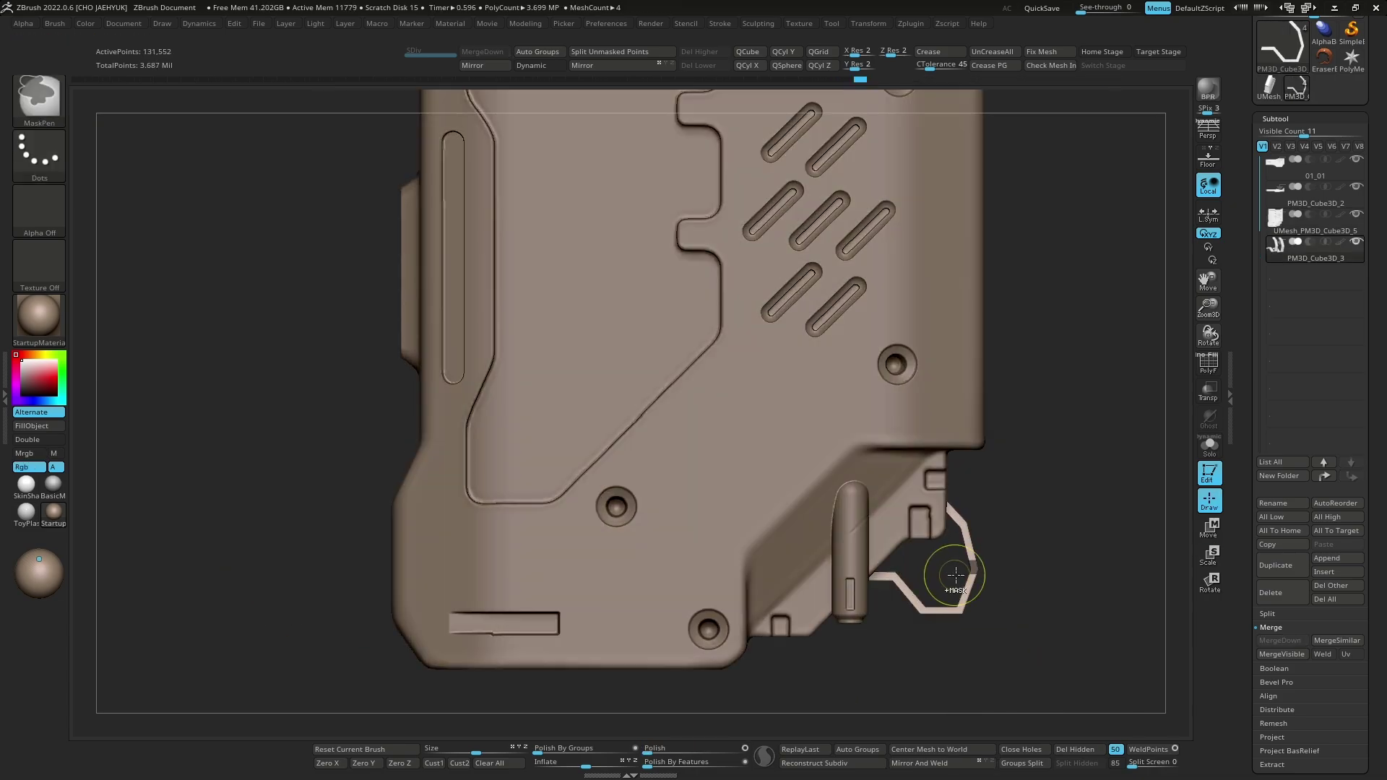
key("b")
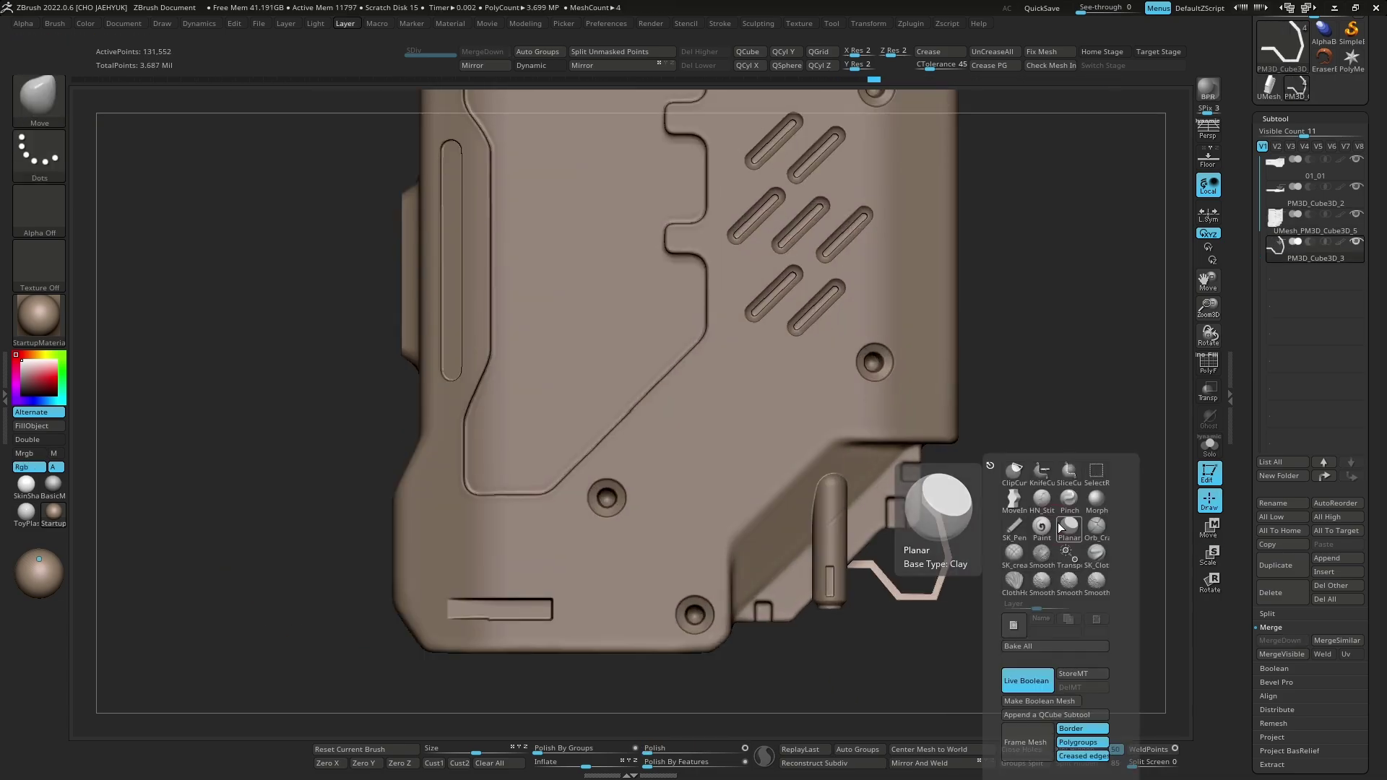
left_click(1020, 556)
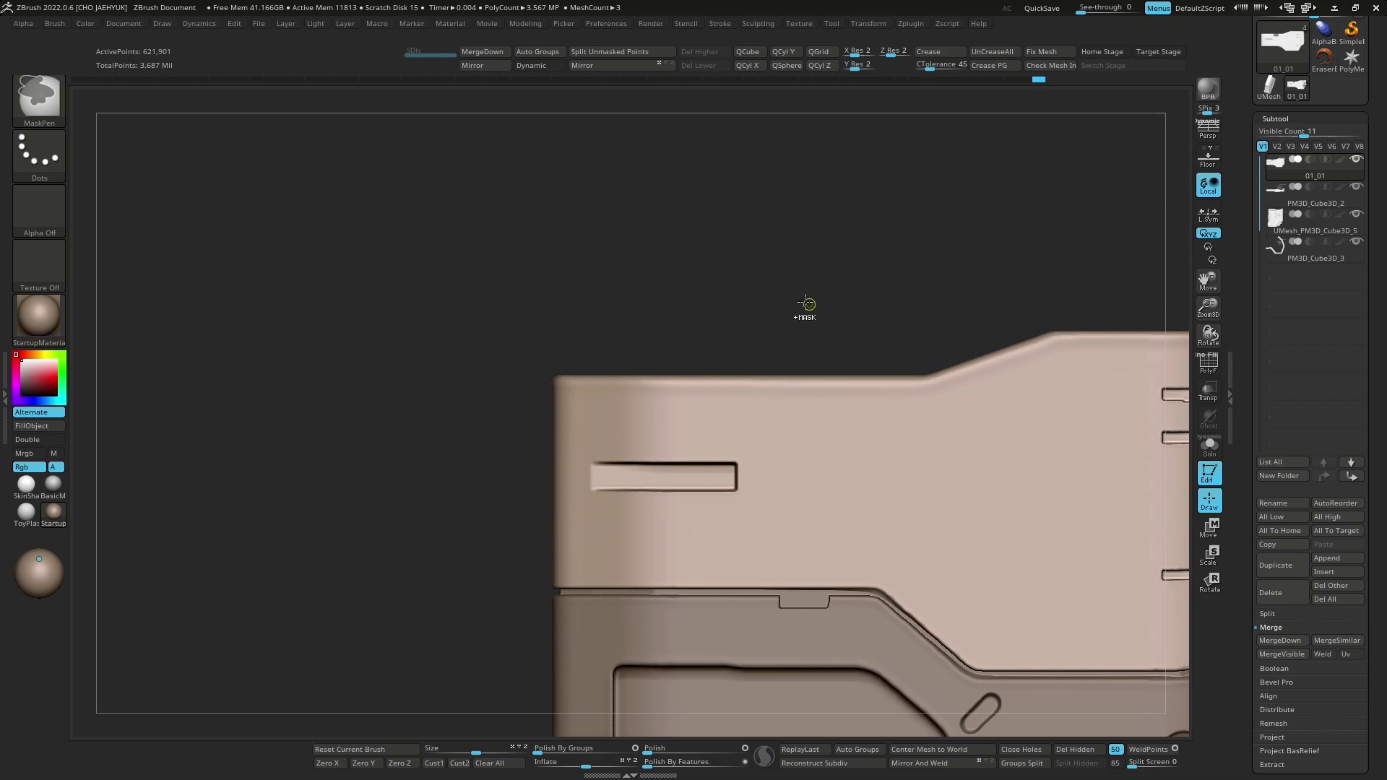
Step: Mask a large top region and a narrow band across the top of the body
left_click_drag(440, 686, 1022, 439, "ctrl")
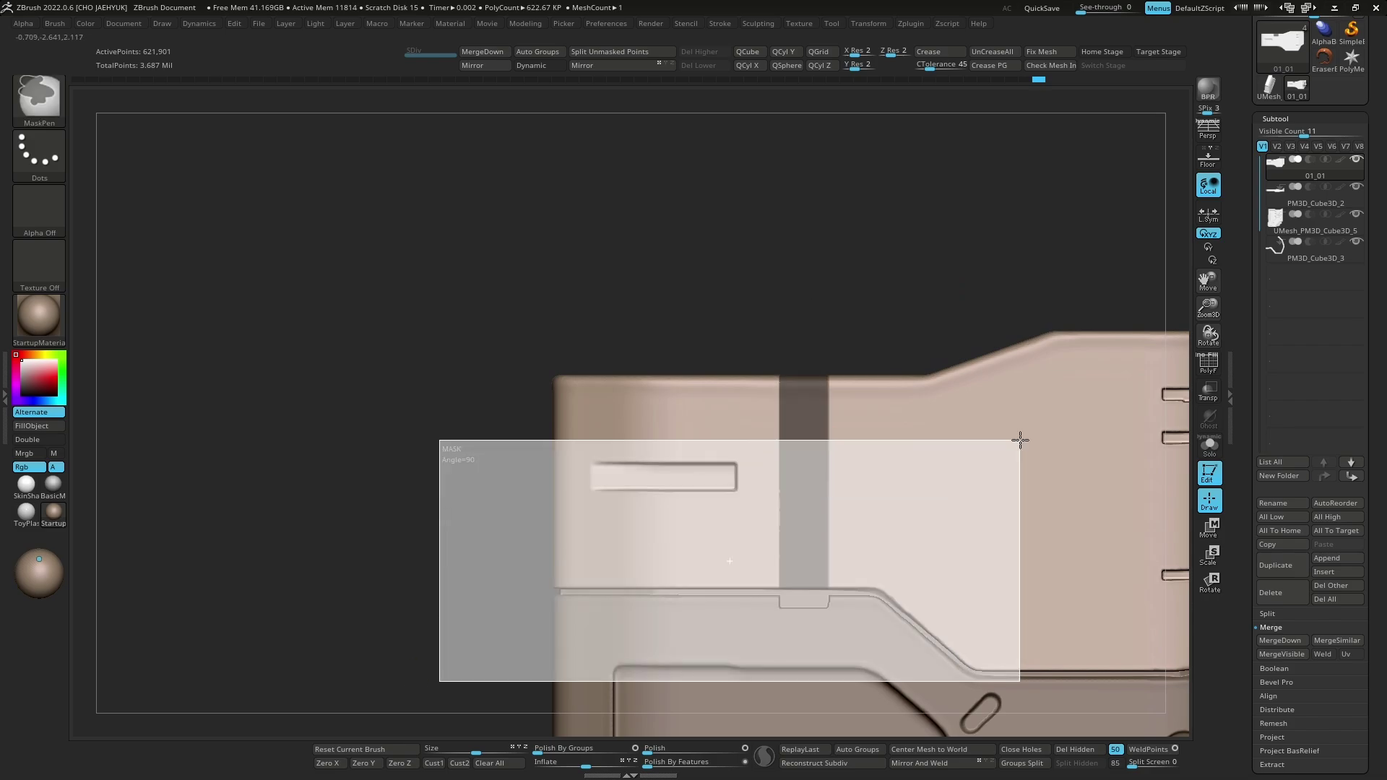
left_click_drag(774, 290, 789, 446, "ctrl")
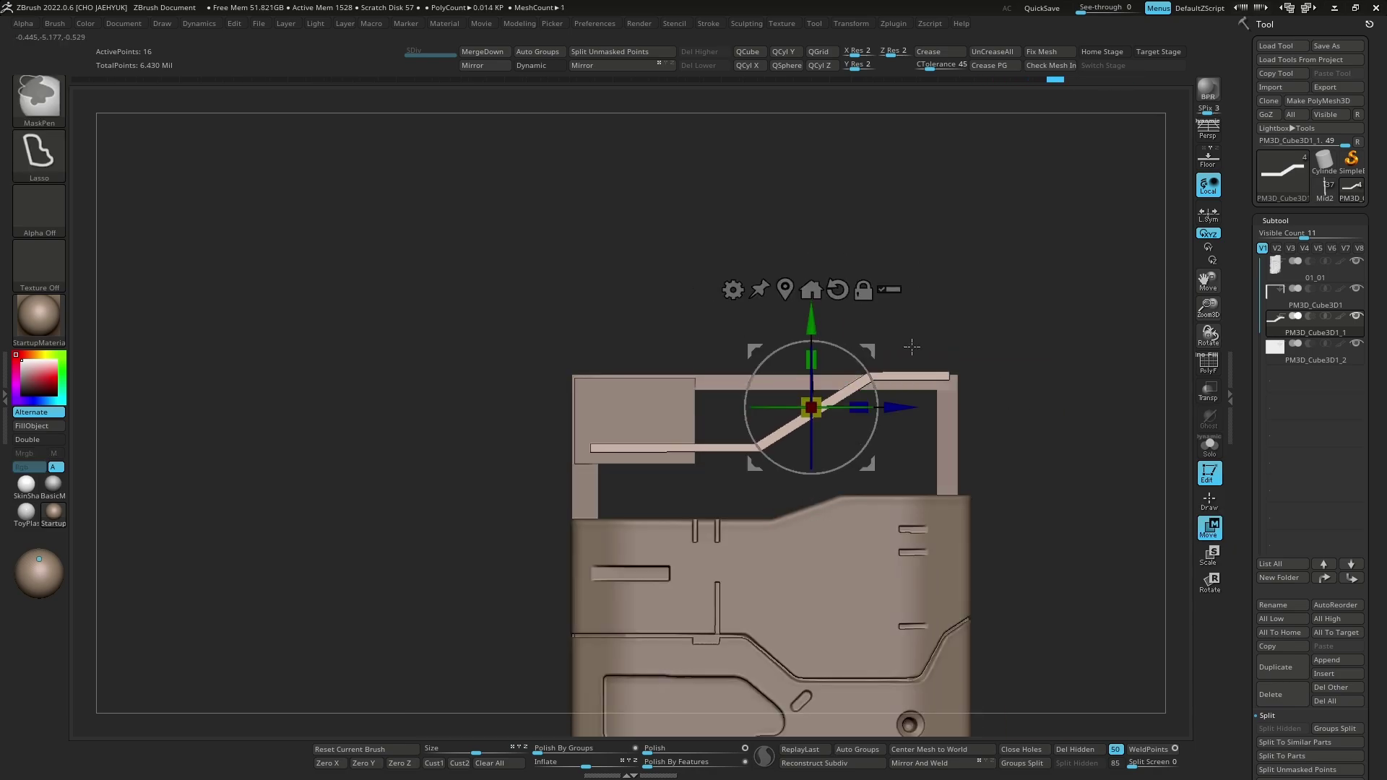
Step: Show polygroup colours on the frame and mask along its angled slot edge
key("w")
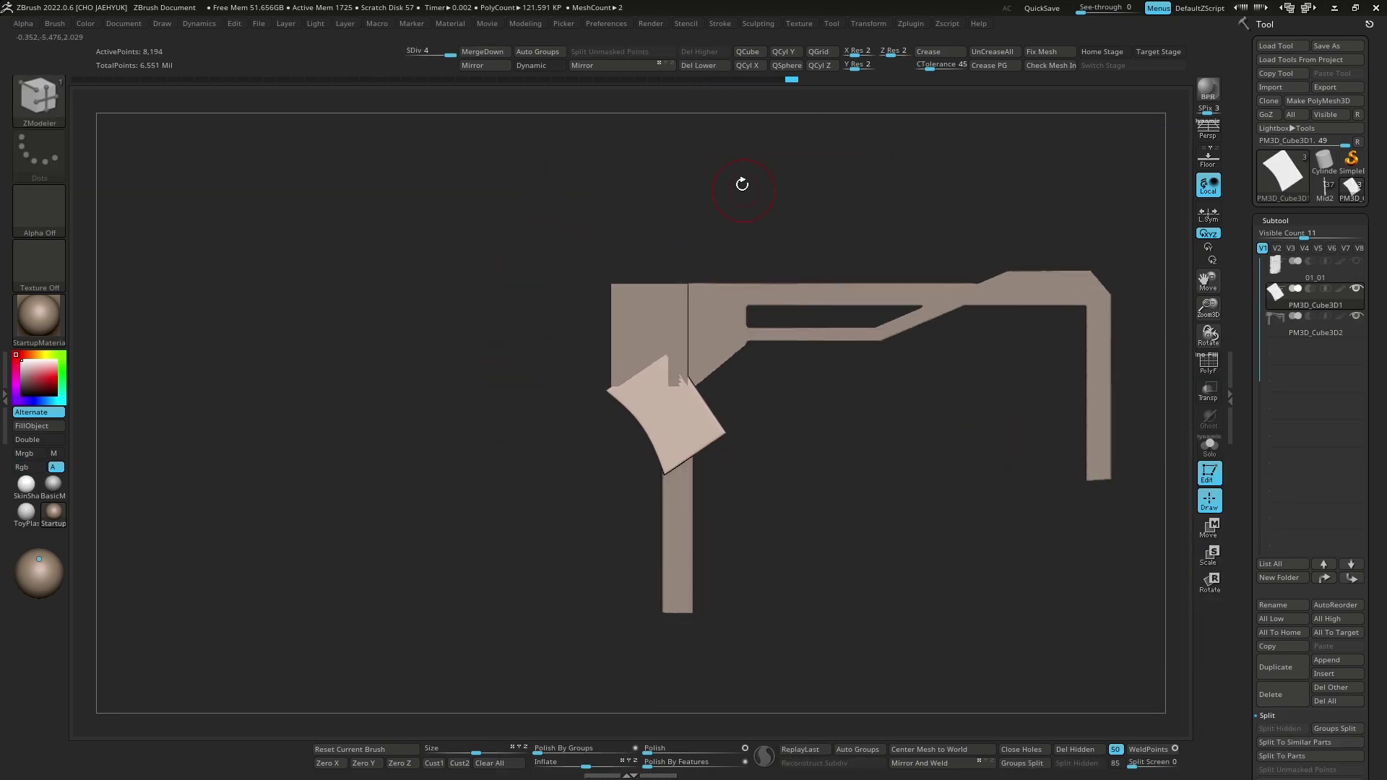
left_click(1209, 363)
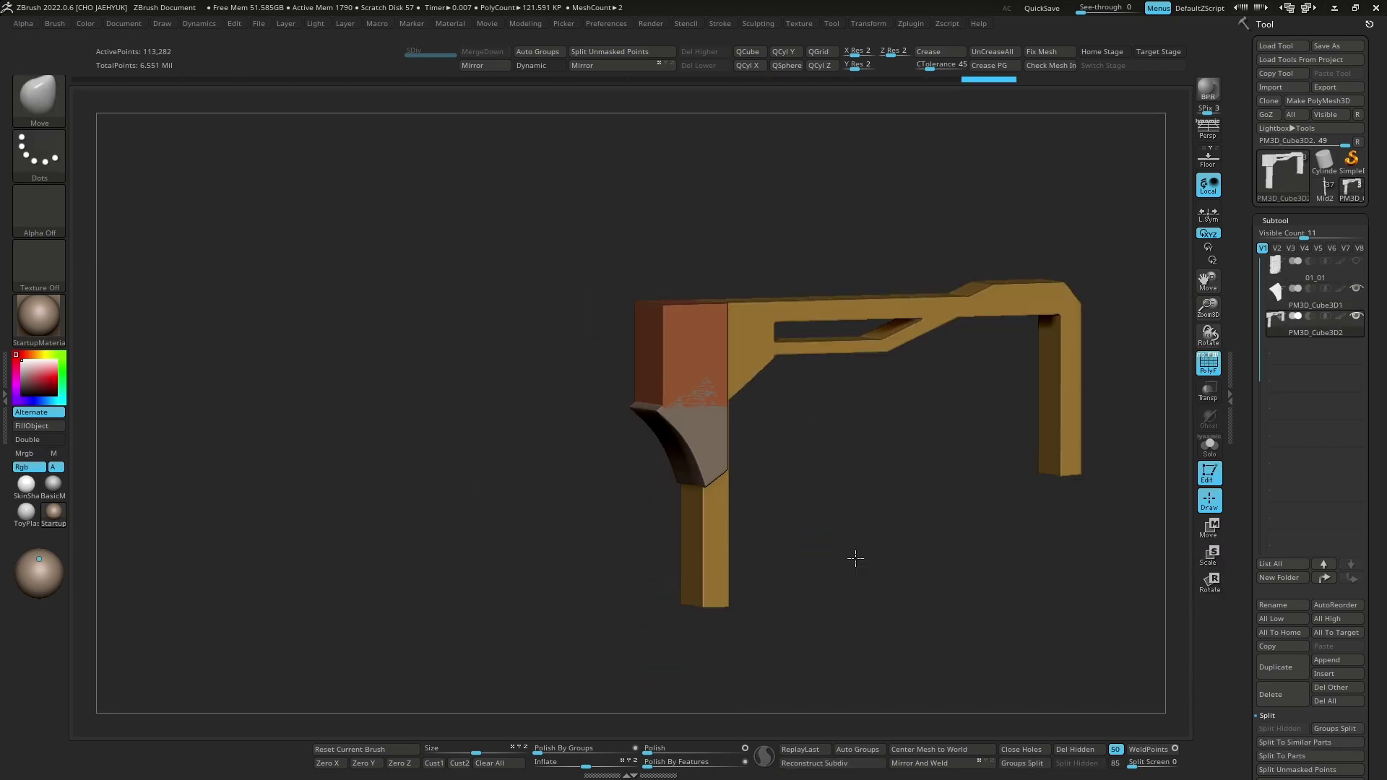
mouse_move(652, 442)
left_mouse_down("shift")
mouse_move(898, 464)
mouse_move(899, 549)
left_mouse_up("shift")
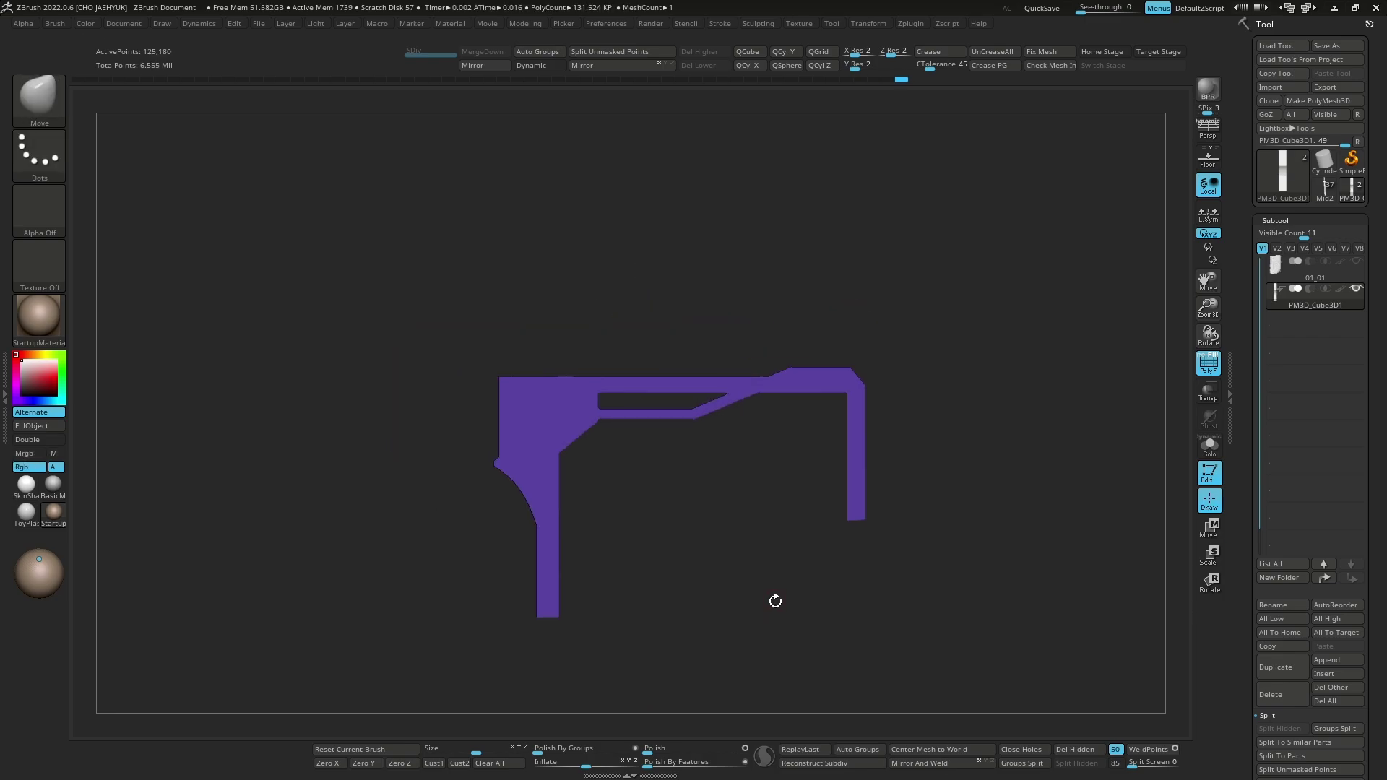
mouse_move(774, 598)
left_mouse_down()
mouse_move(1013, 518)
mouse_move(1013, 496)
mouse_move(1027, 510)
mouse_move(901, 457)
left_mouse_up()
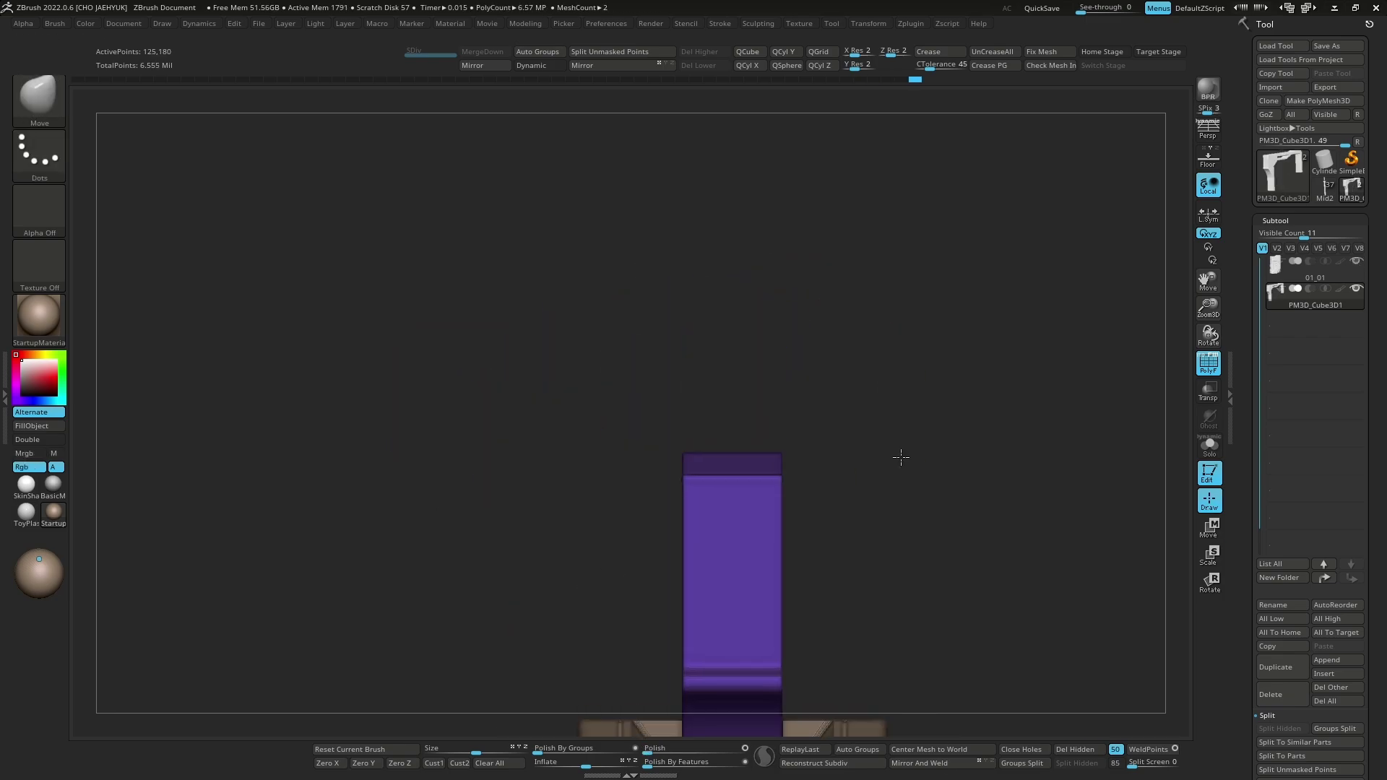
mouse_move(928, 402)
left_mouse_down()
mouse_move(979, 279)
mouse_move(1053, 417)
mouse_move(1015, 464)
left_mouse_up()
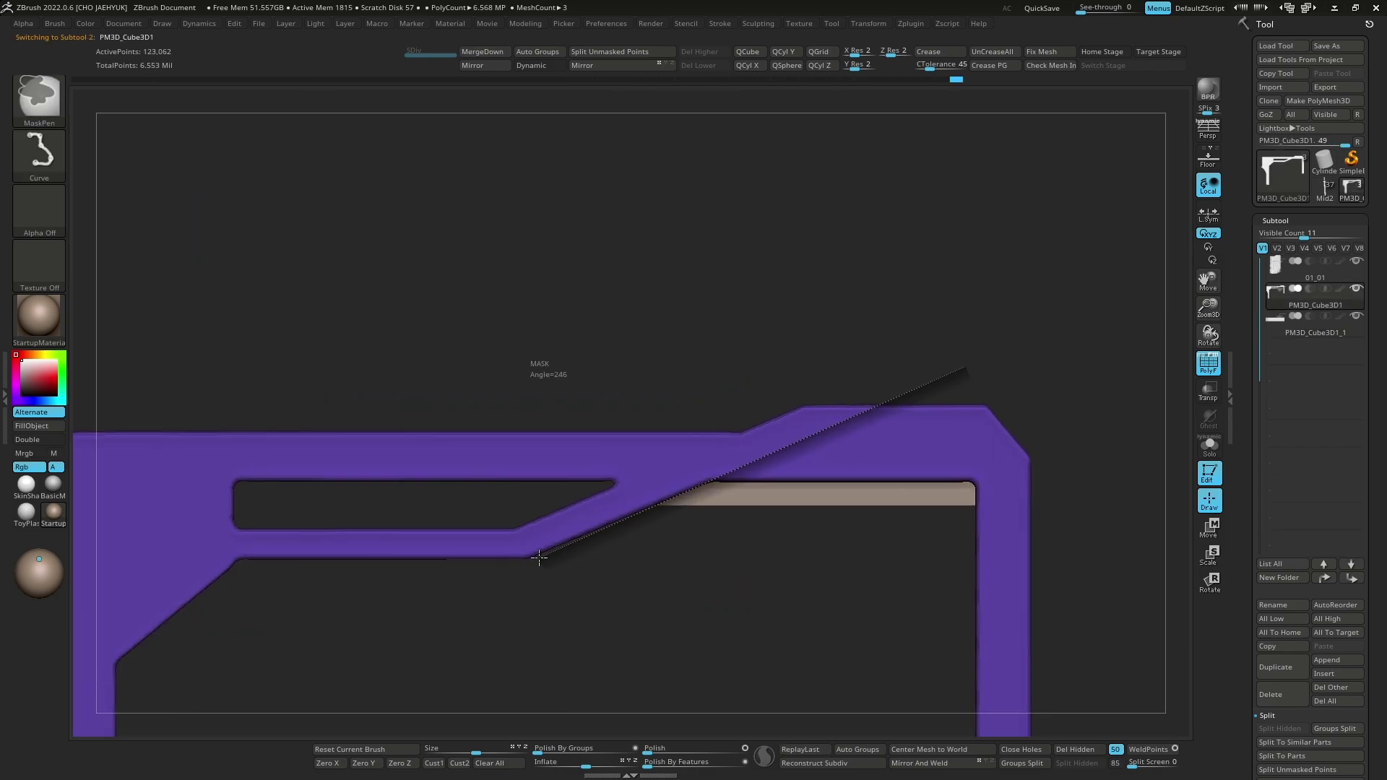
left_click_drag(903, 350, 451, 550, "ctrl")
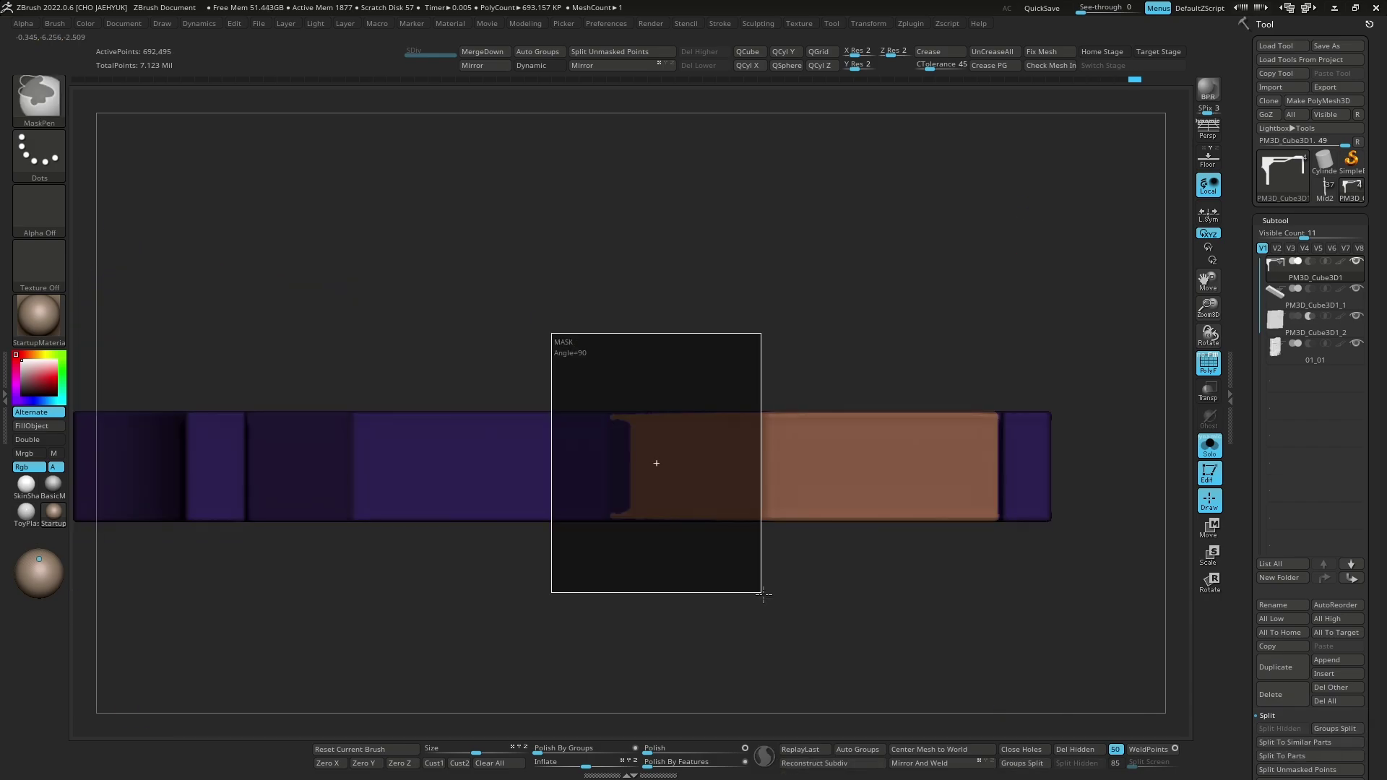
Step: Hide polygroup colours, select the Move brush, and unhide the other parts beside the cube
left_click(1201, 369)
key("b")
key("m")
key("v")
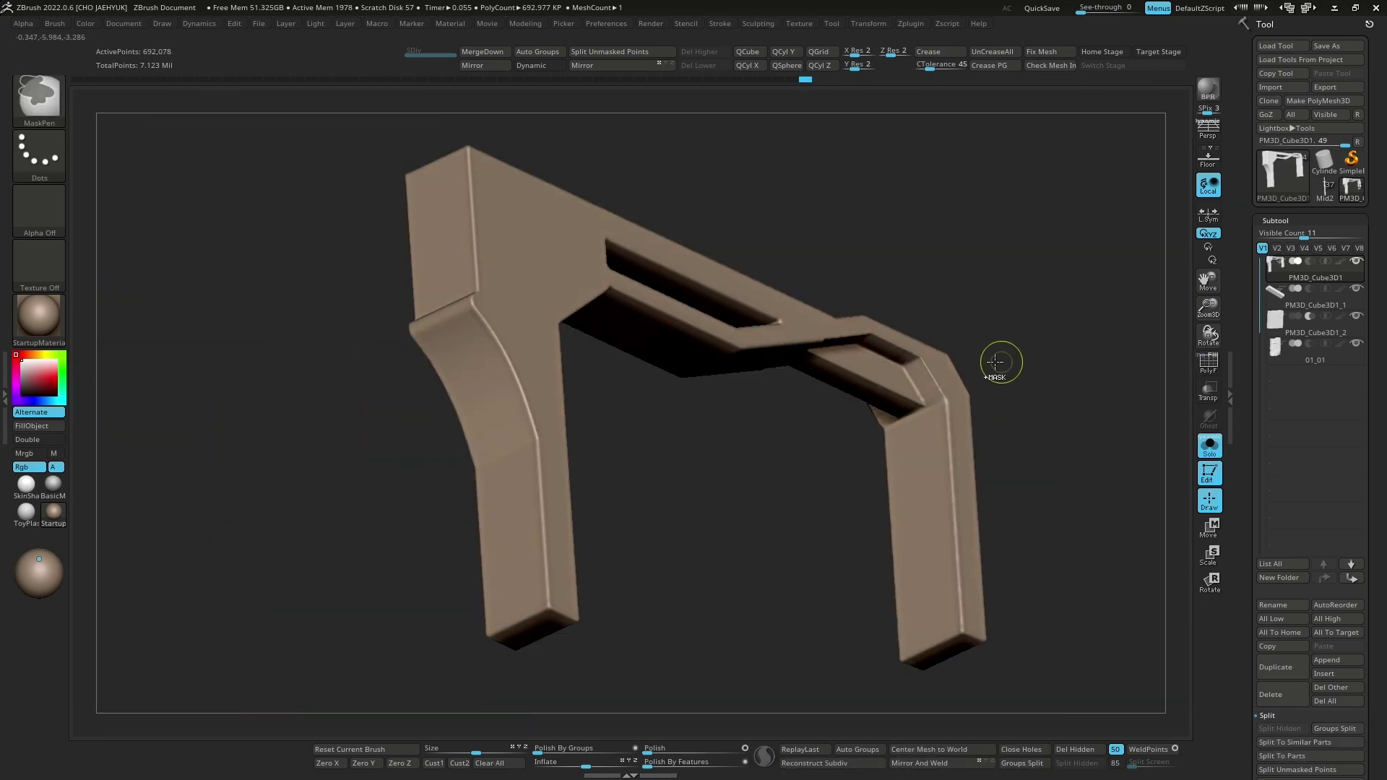
left_click_drag(1001, 363, 953, 417)
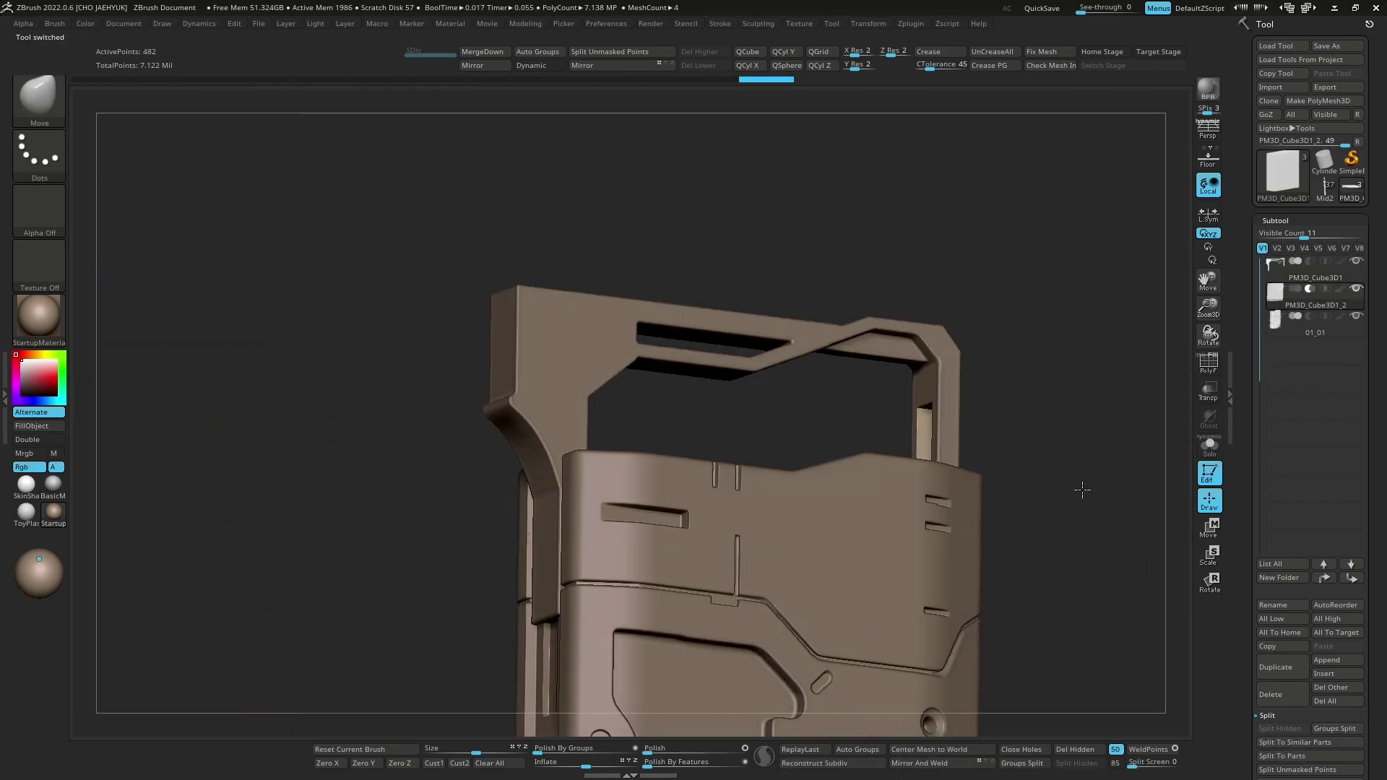
left_click(1216, 454)
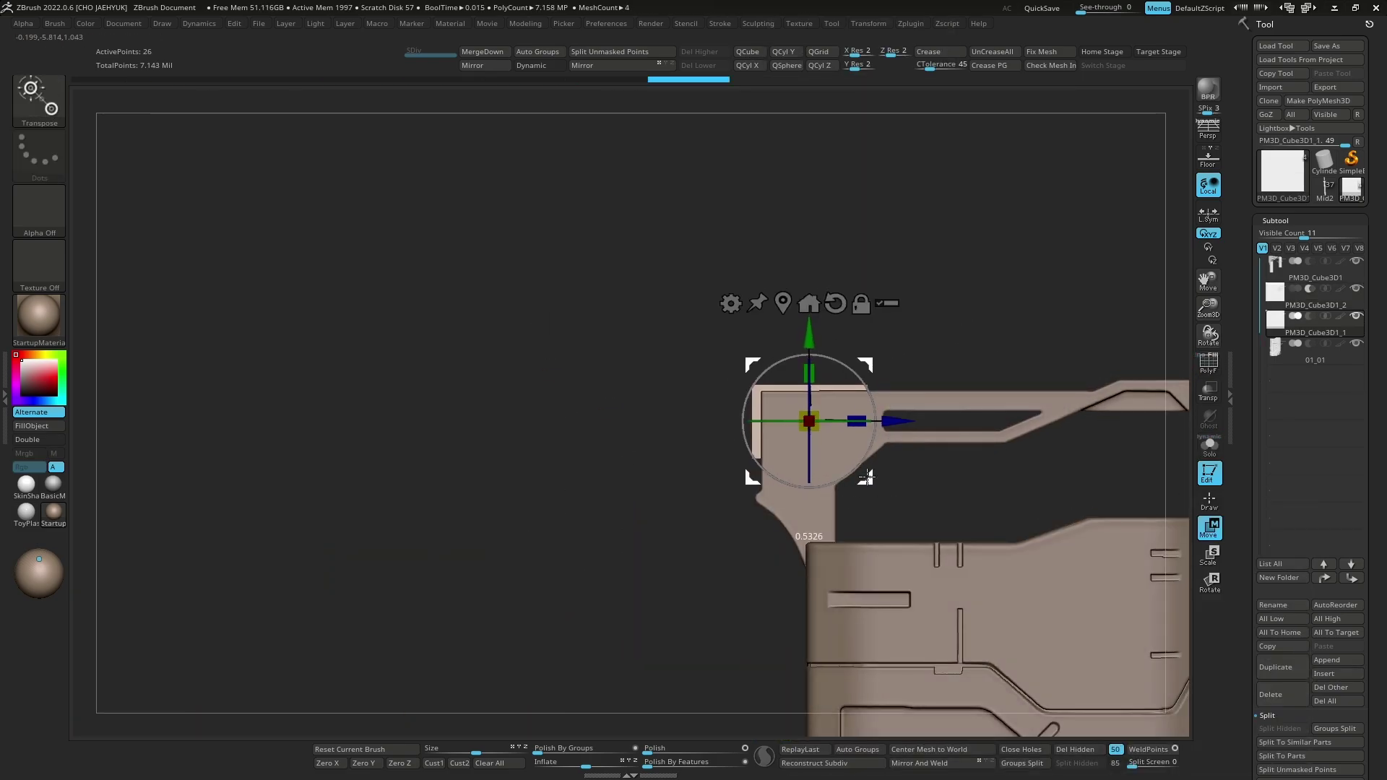
Step: Step back through history and nudge the vertical frame leg along its depth
key("ctrl+shift+z")
key("ctrl+shift+z")
key("ctrl+shift+z")
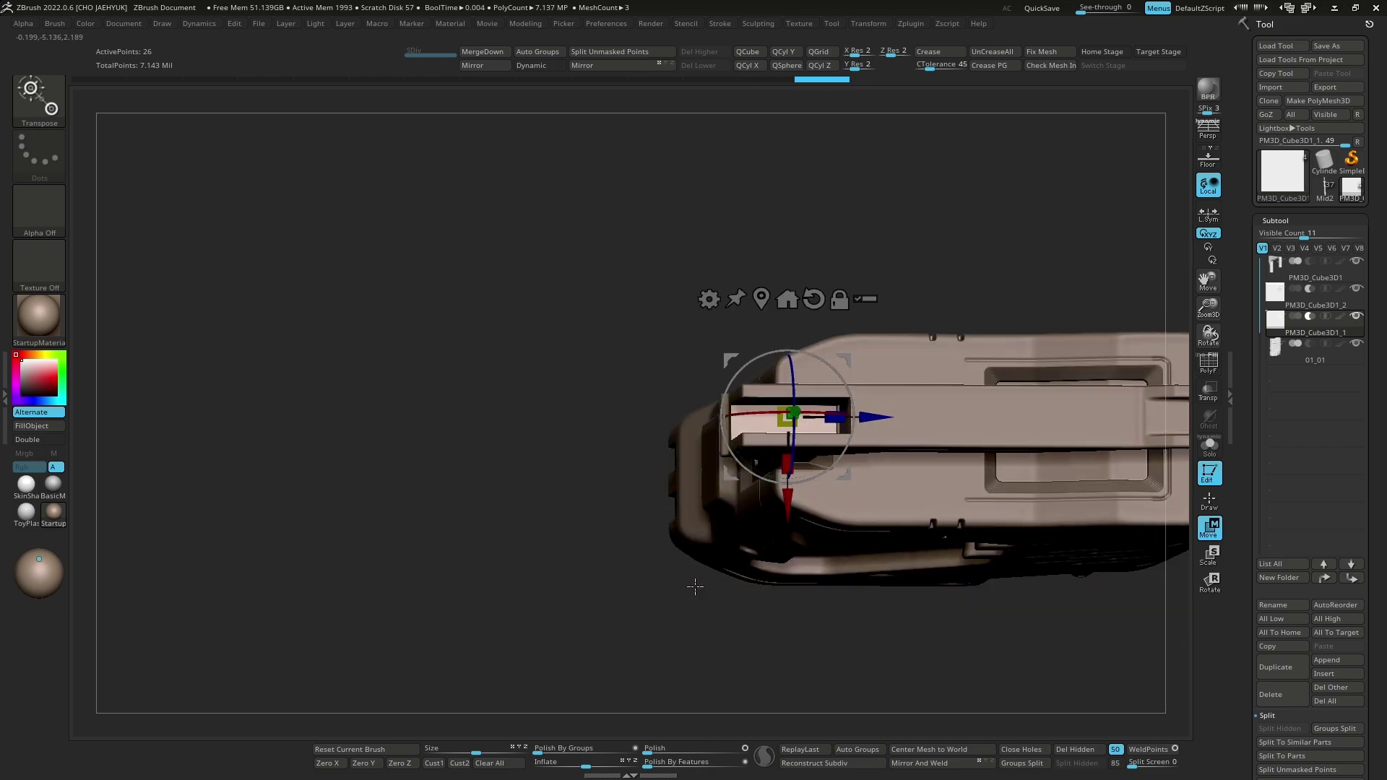
key("ctrl+shift+z")
key("ctrl+shift+z")
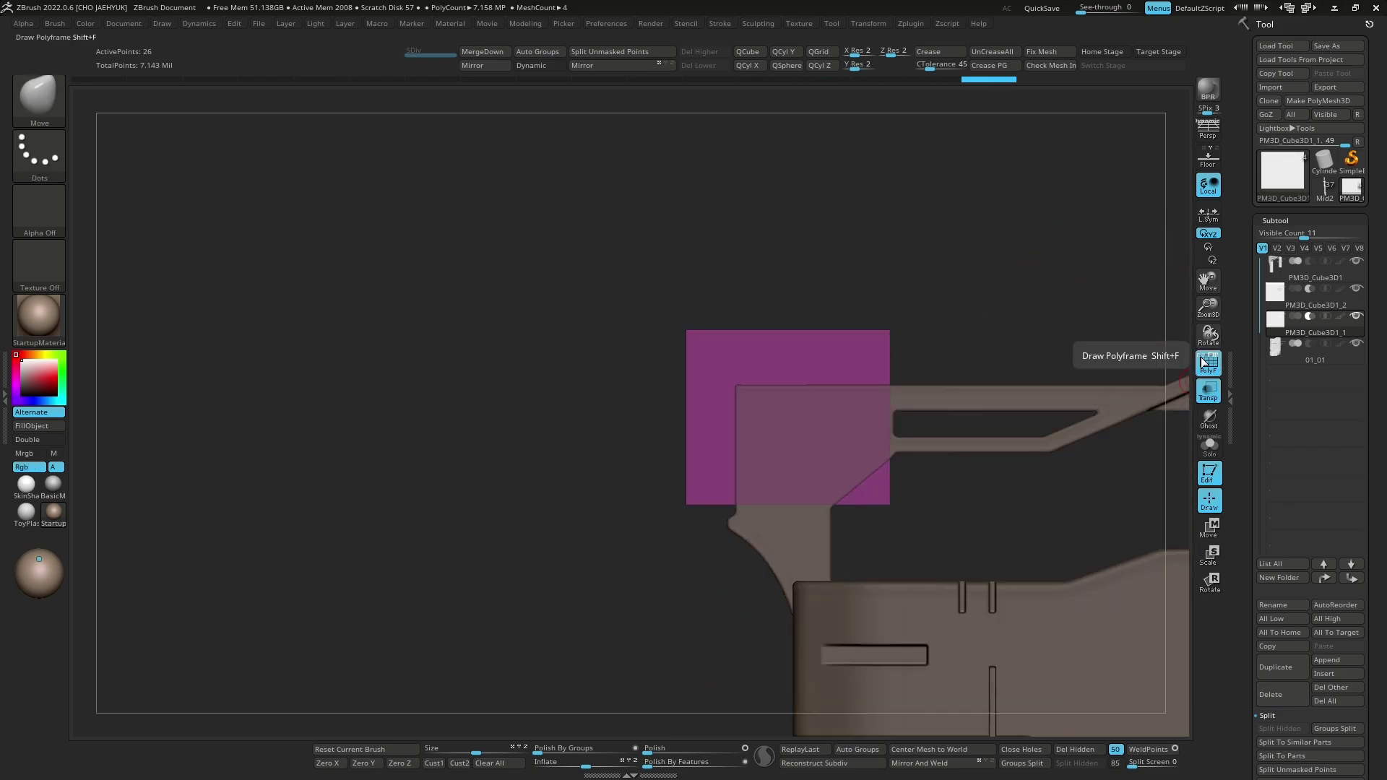
key("ctrl+shift+z")
key("ctrl+shift+z")
key("ctrl+shift+z")
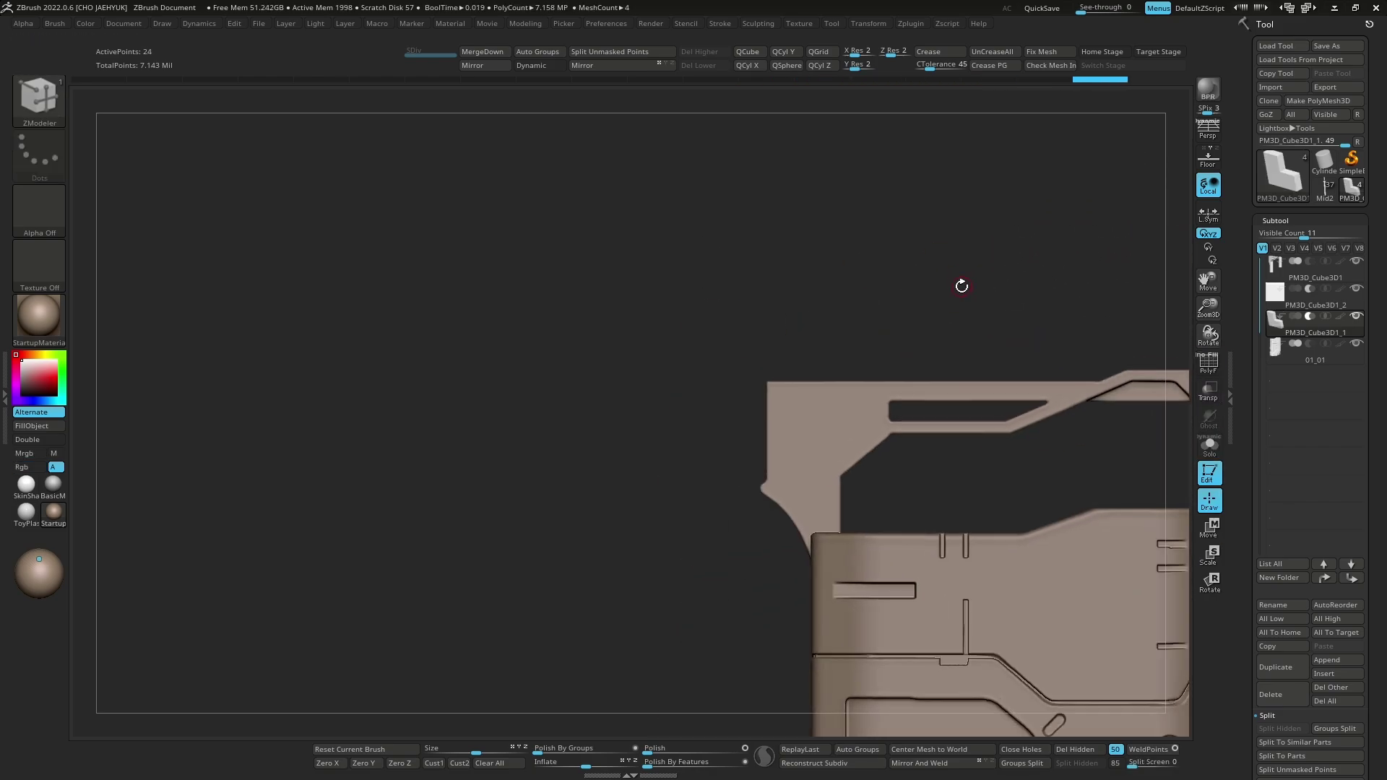
key("ctrl+shift+z")
key("ctrl+shift+z")
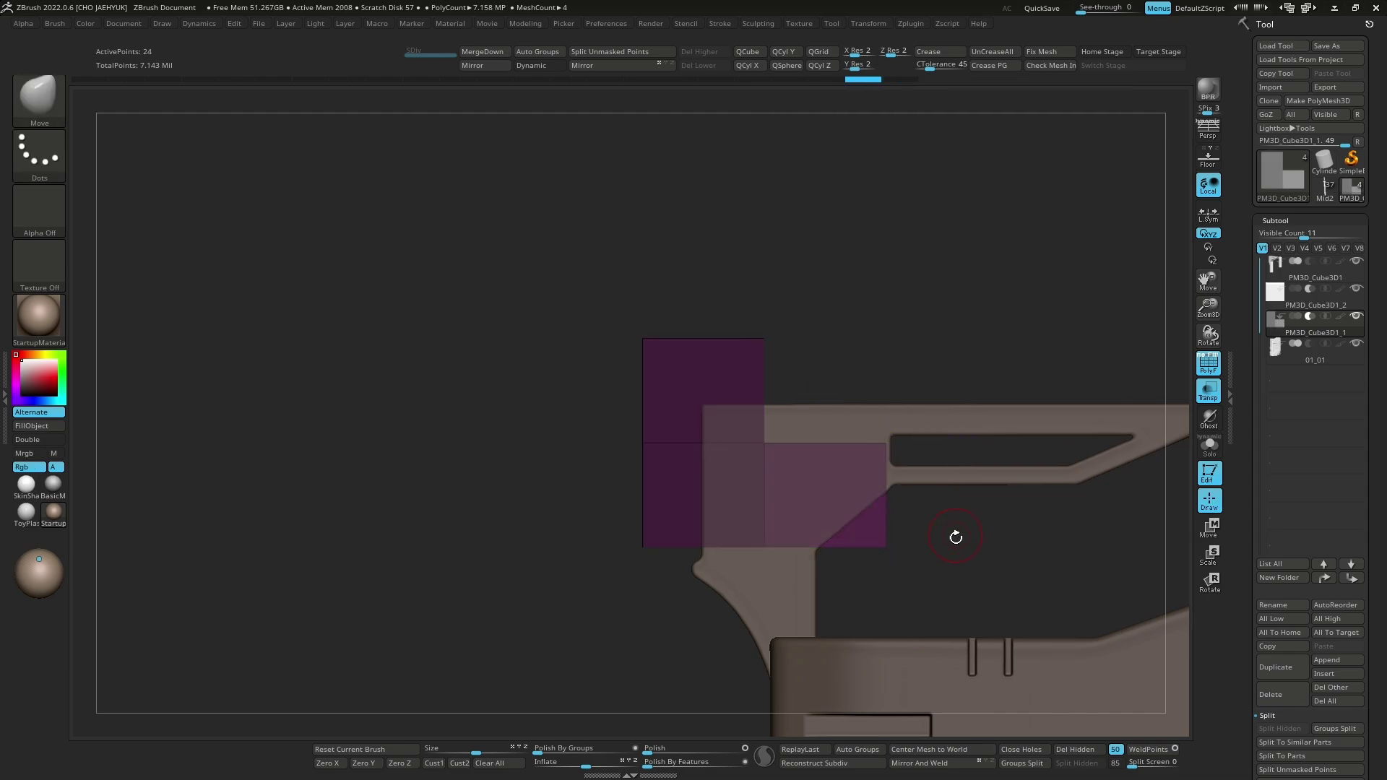
key("ctrl+shift+z")
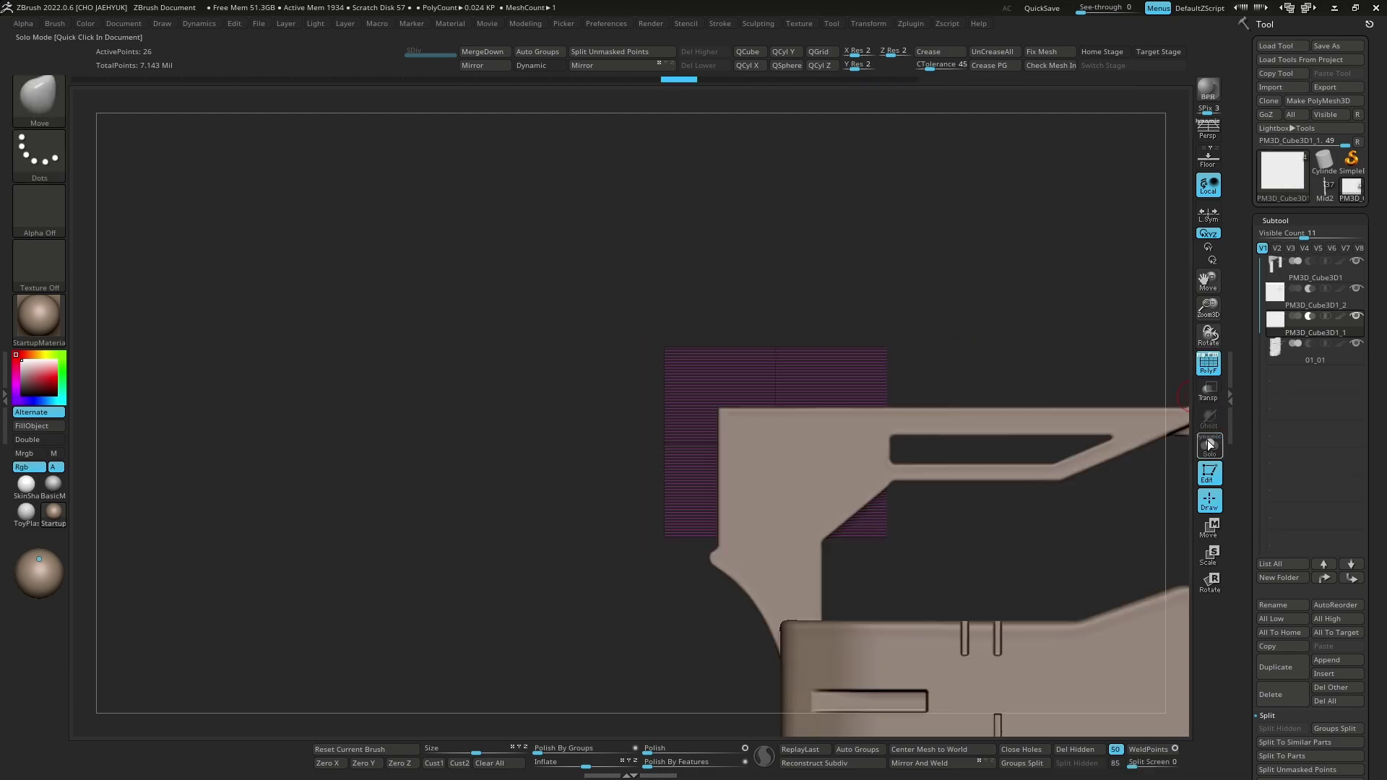
key("ctrl+shift+z")
key("ctrl+shift+z")
key("ctrl+shift+z")
key("ctrl+z")
key("ctrl+z")
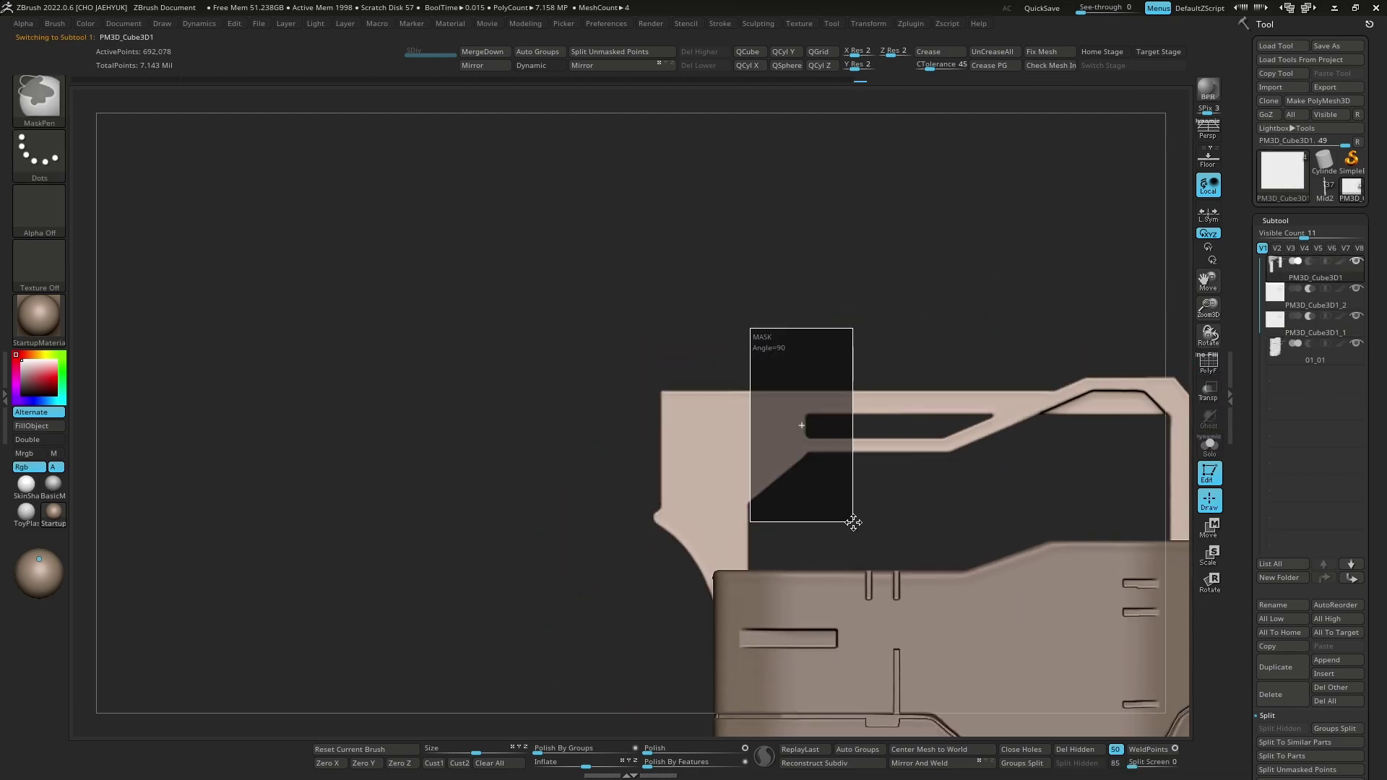
key("ctrl+z")
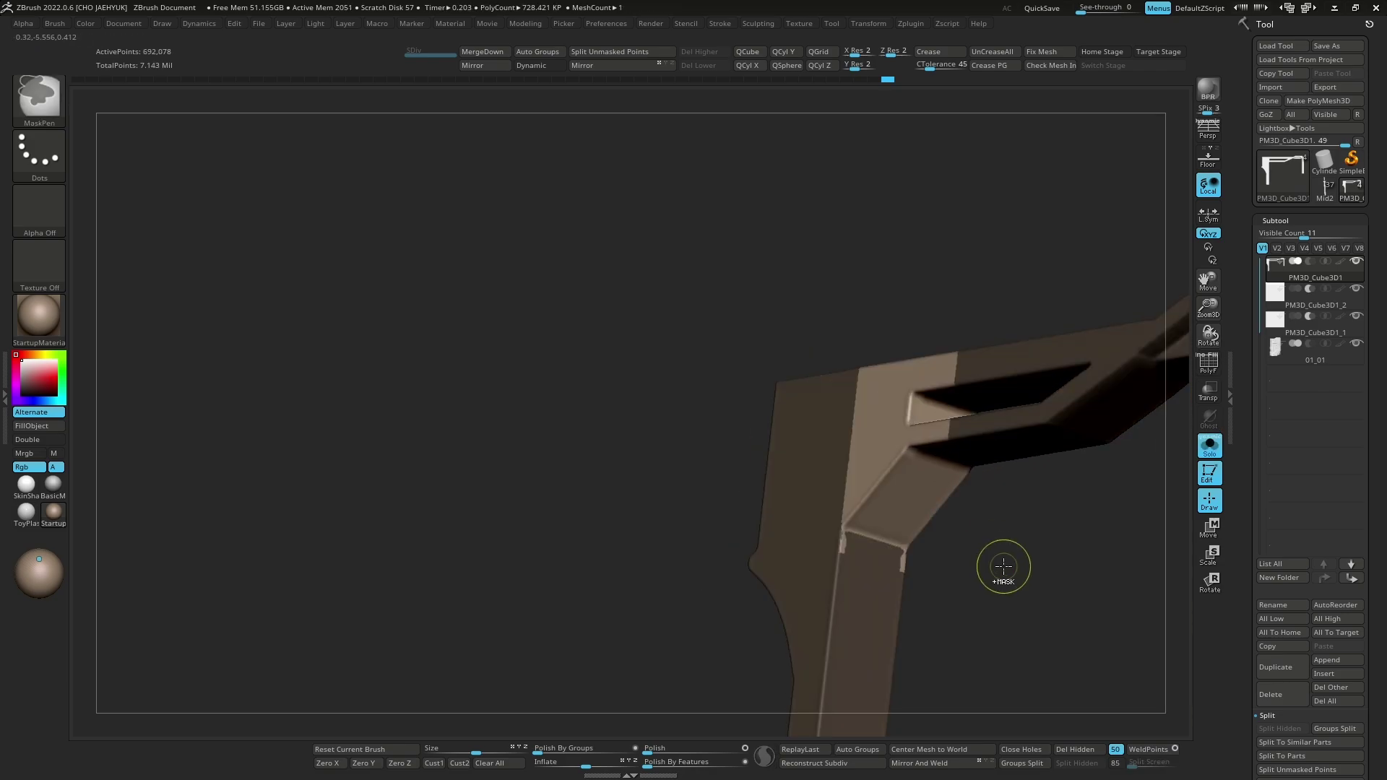
left_click_drag(961, 456, 938, 455)
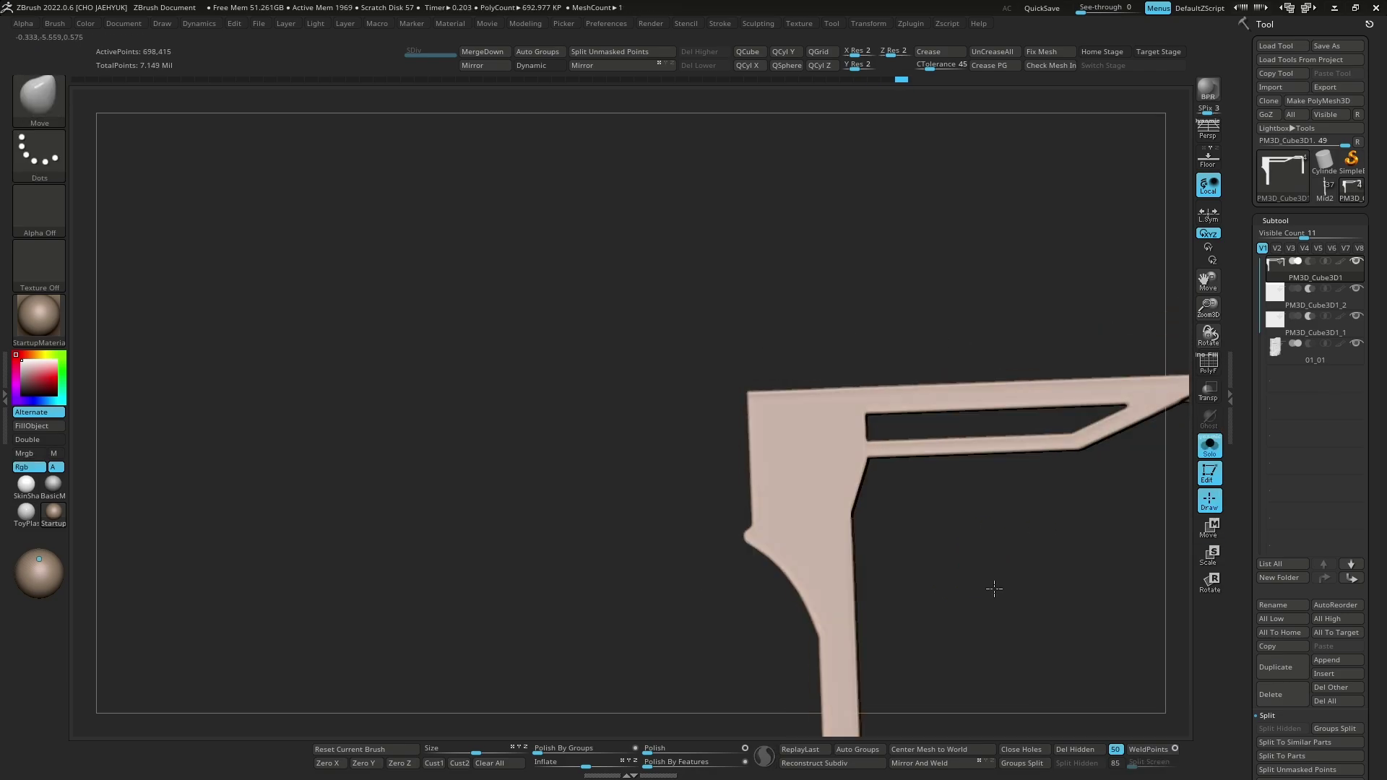
Step: Redo forward through the corner block's placement, trimming and merge into the frame
key("ctrl+shift+z")
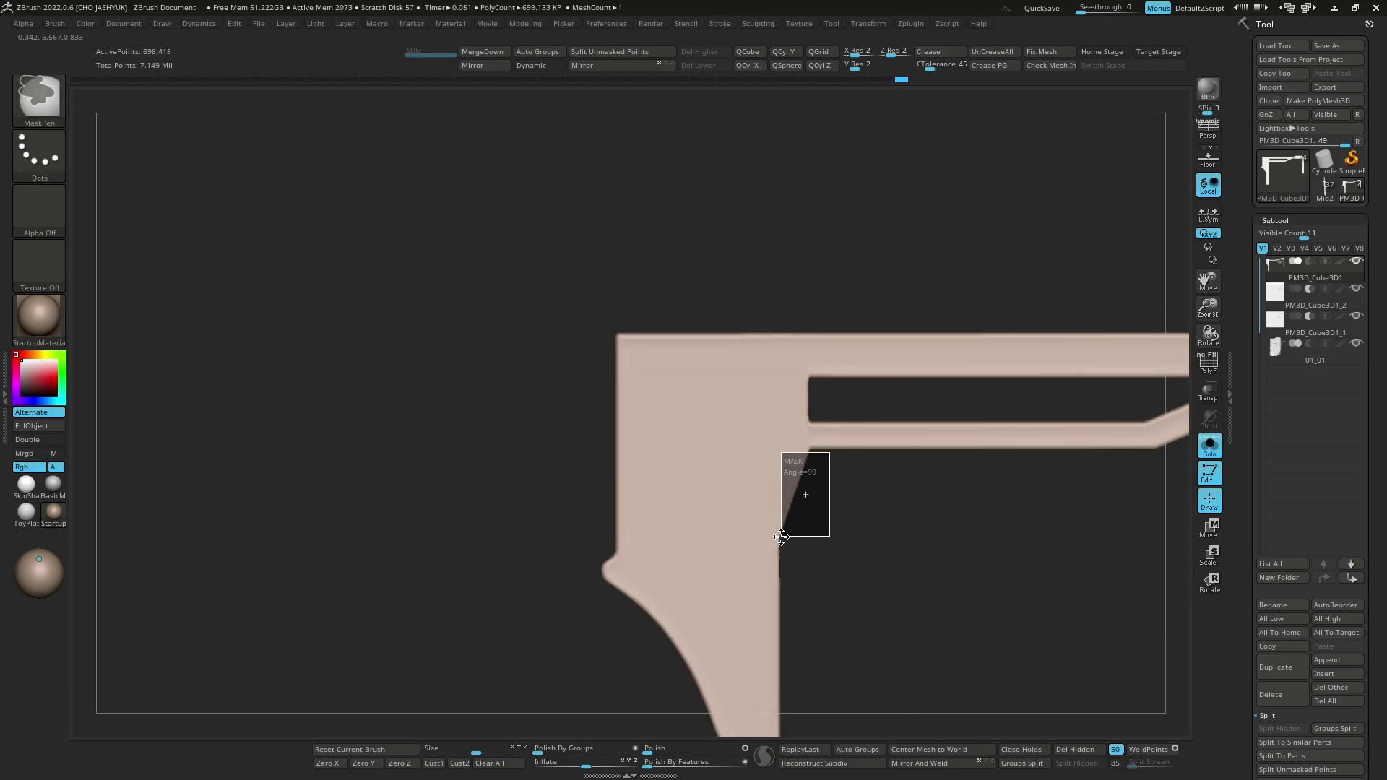
key("ctrl+shift+z")
key("ctrl+shift+z")
key("ctrl+shift+z")
key("ctrl+shift+z")
key("ctrl+shift+z")
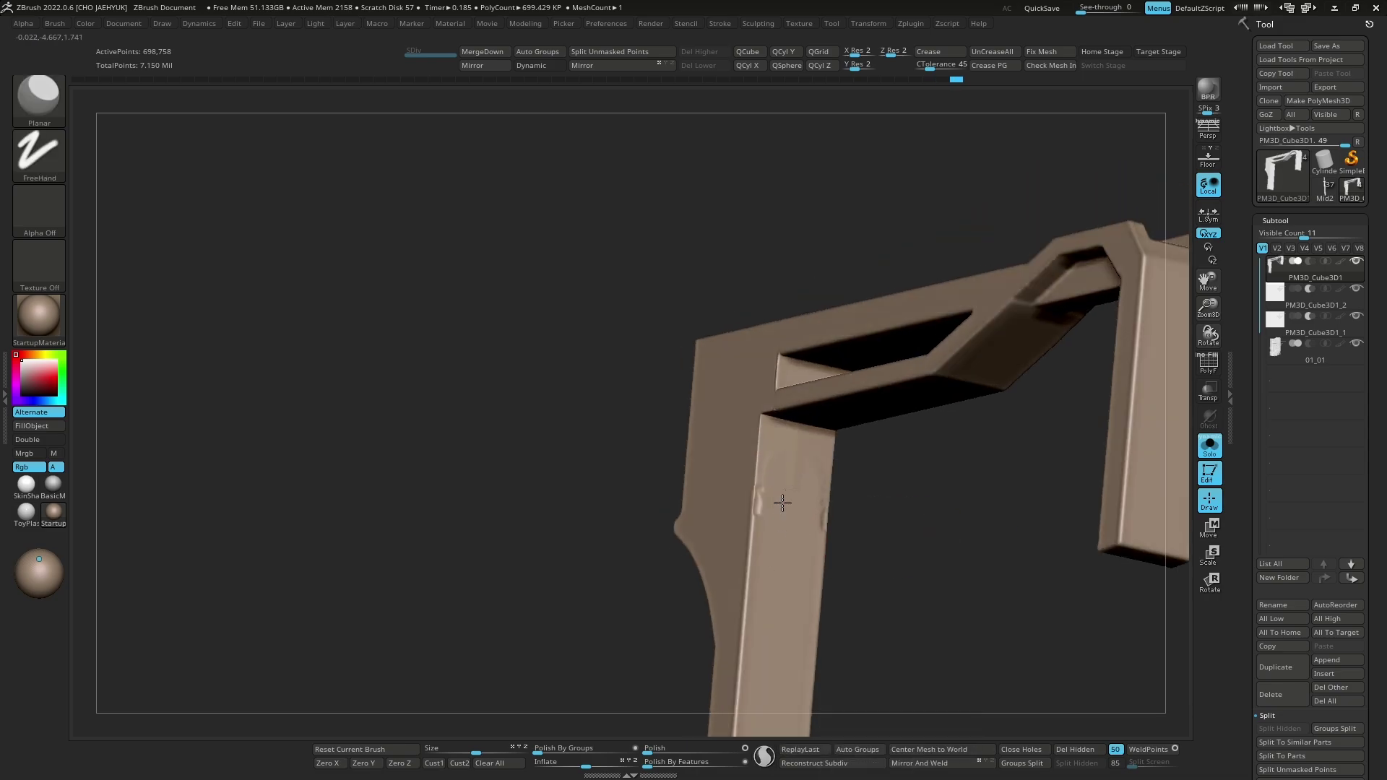
key("ctrl+shift+z")
key("ctrl+shift+z")
key("ctrl+shift+z")
key("ctrl+shift+z")
key("ctrl+shift+z")
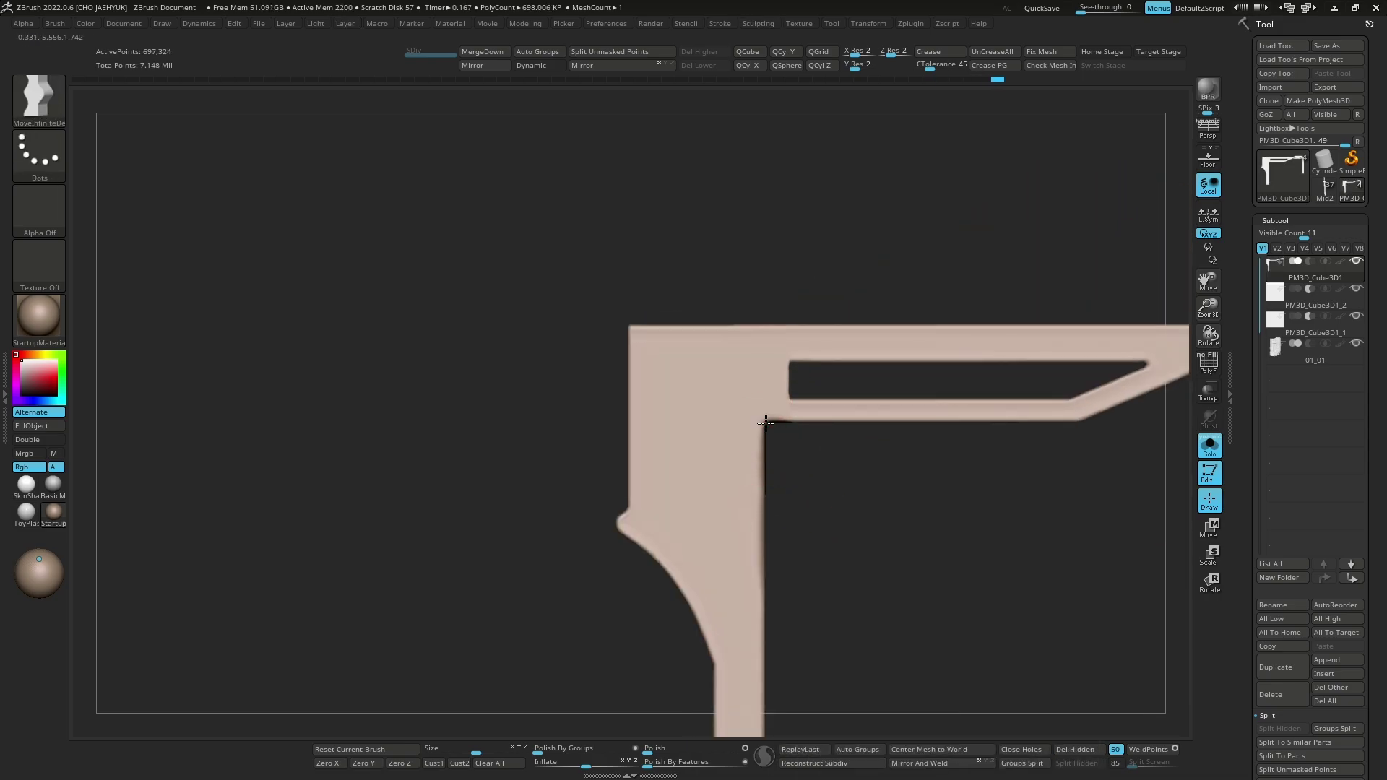
key("ctrl+shift+z")
key("ctrl+shift+z")
key("ctrl+shift+z")
key("ctrl+shift+z")
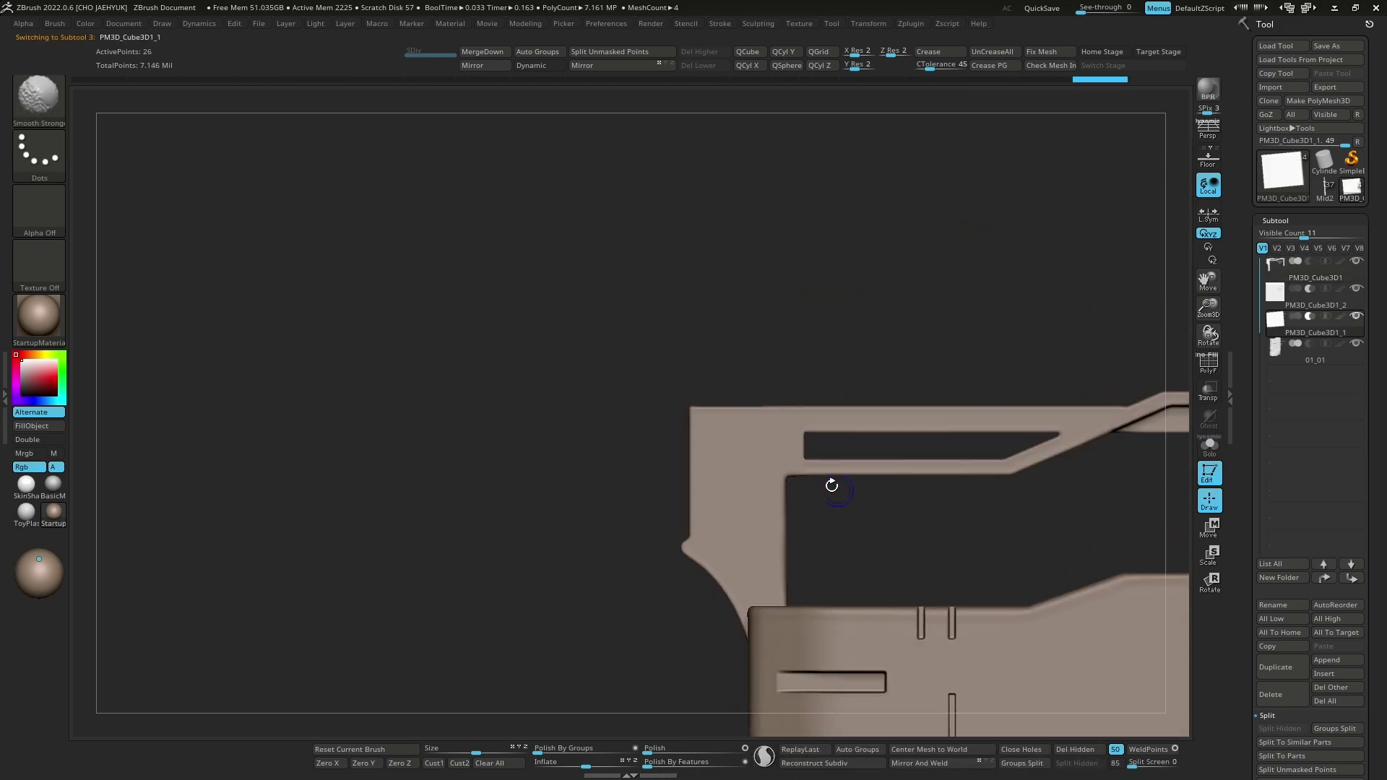
key("ctrl+shift+z")
key("ctrl+shift+z")
key("ctrl+shift+z")
key("ctrl+shift+z")
key("ctrl+shift+z")
key("ctrl+shift+z")
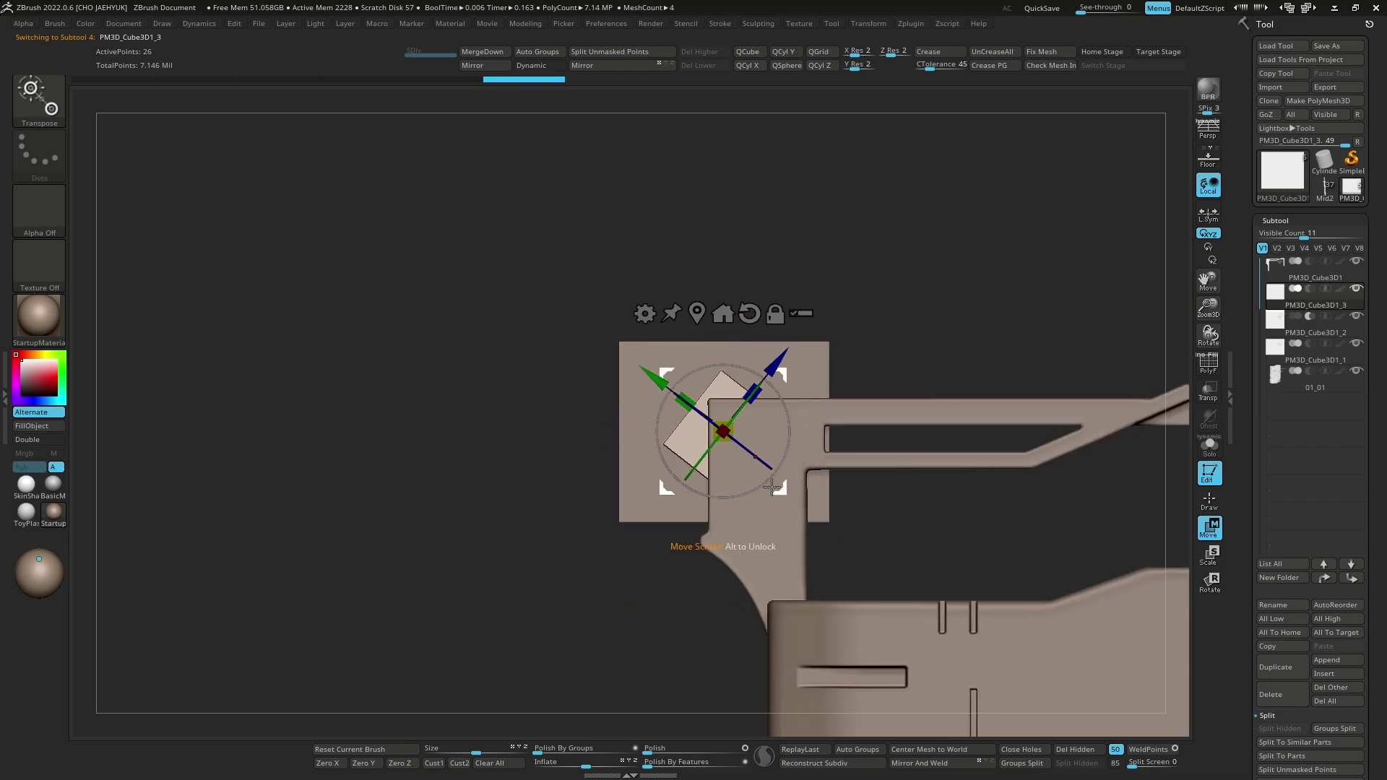
key("ctrl+shift+z")
key("ctrl+shift+z")
key("ctrl+shift+z")
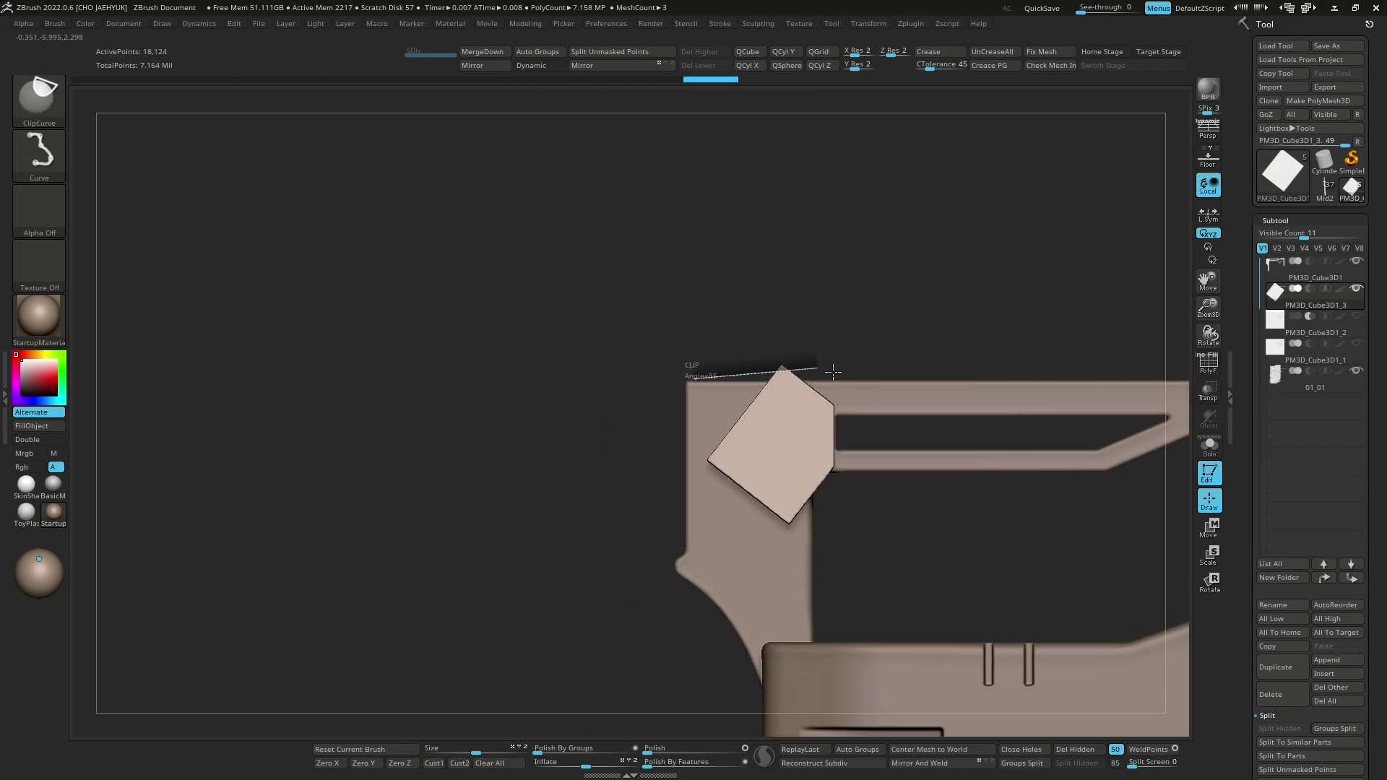
key("ctrl+shift+z")
key("ctrl+shift+z")
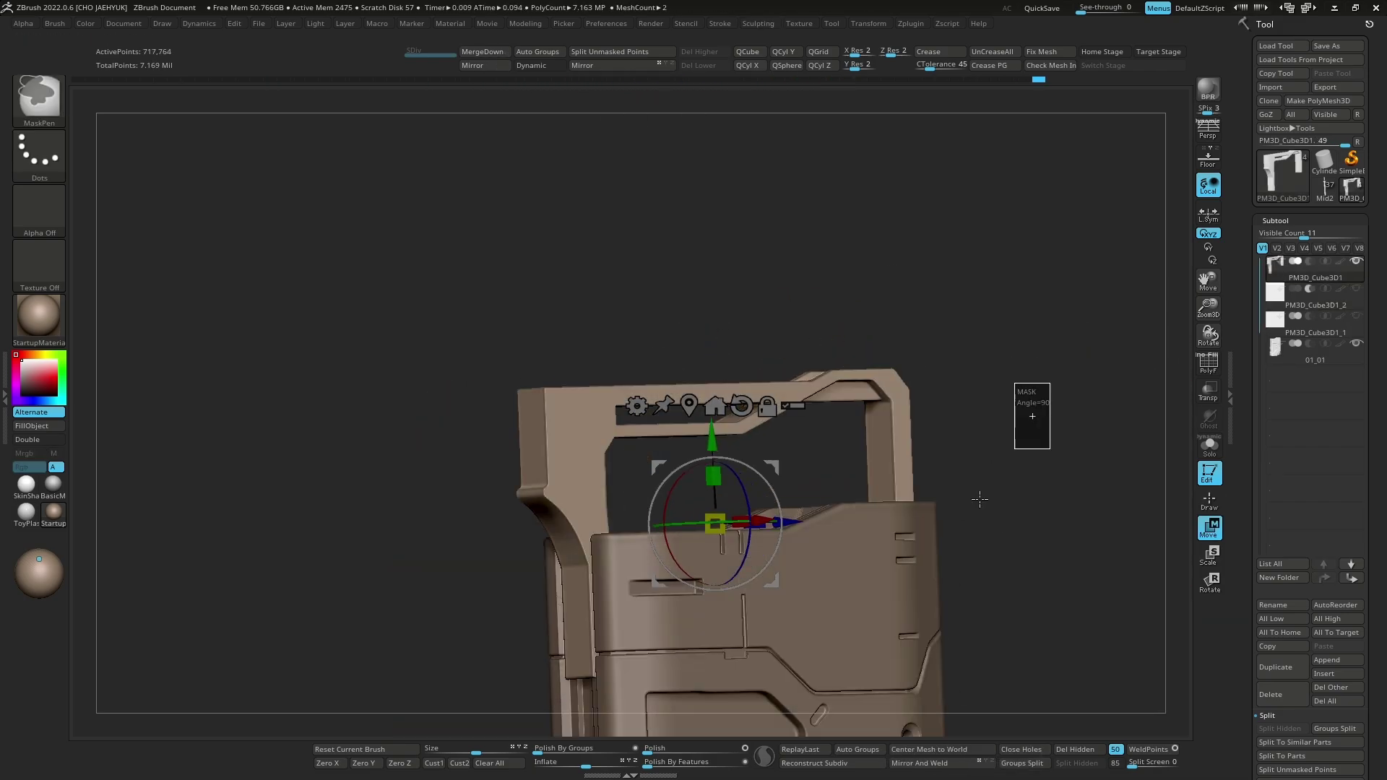
key("ctrl+shift+z")
key("ctrl+shift+z")
key("ctrl+shift+z")
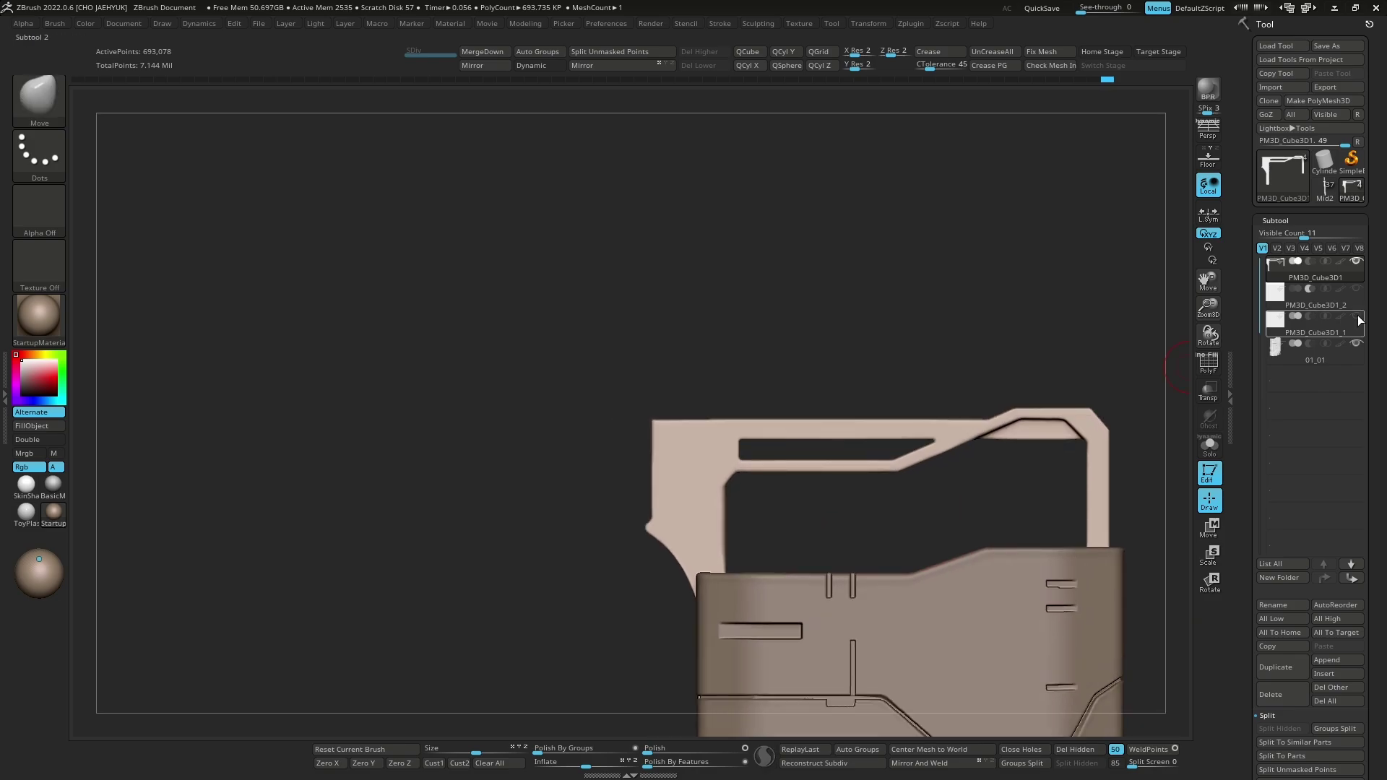
key("ctrl+z")
key("ctrl+z")
key("ctrl+z")
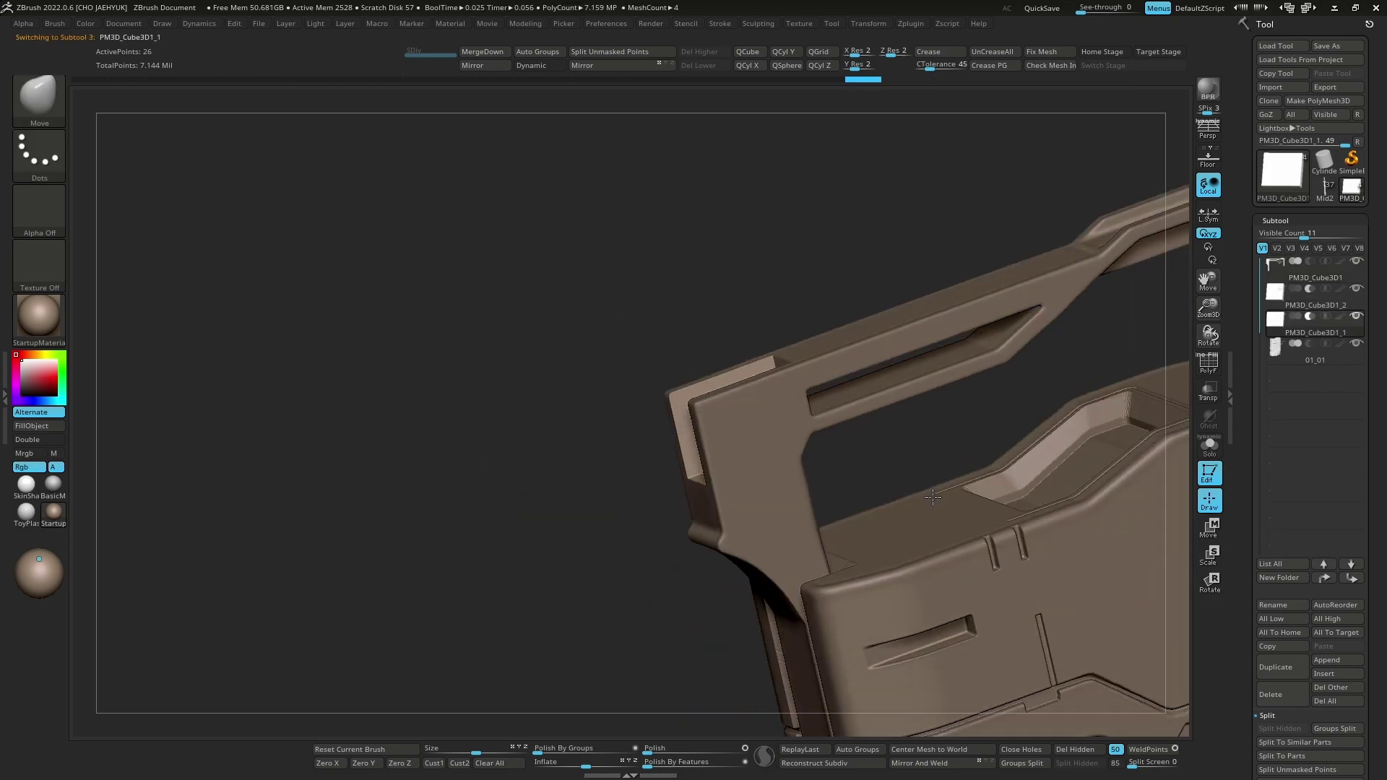
key("ctrl+z")
key("ctrl+z")
key("ctrl+shift+z")
Step: Step through history to the arrayed row of horizontal ribs on the handle post
key("ctrl+shift+z")
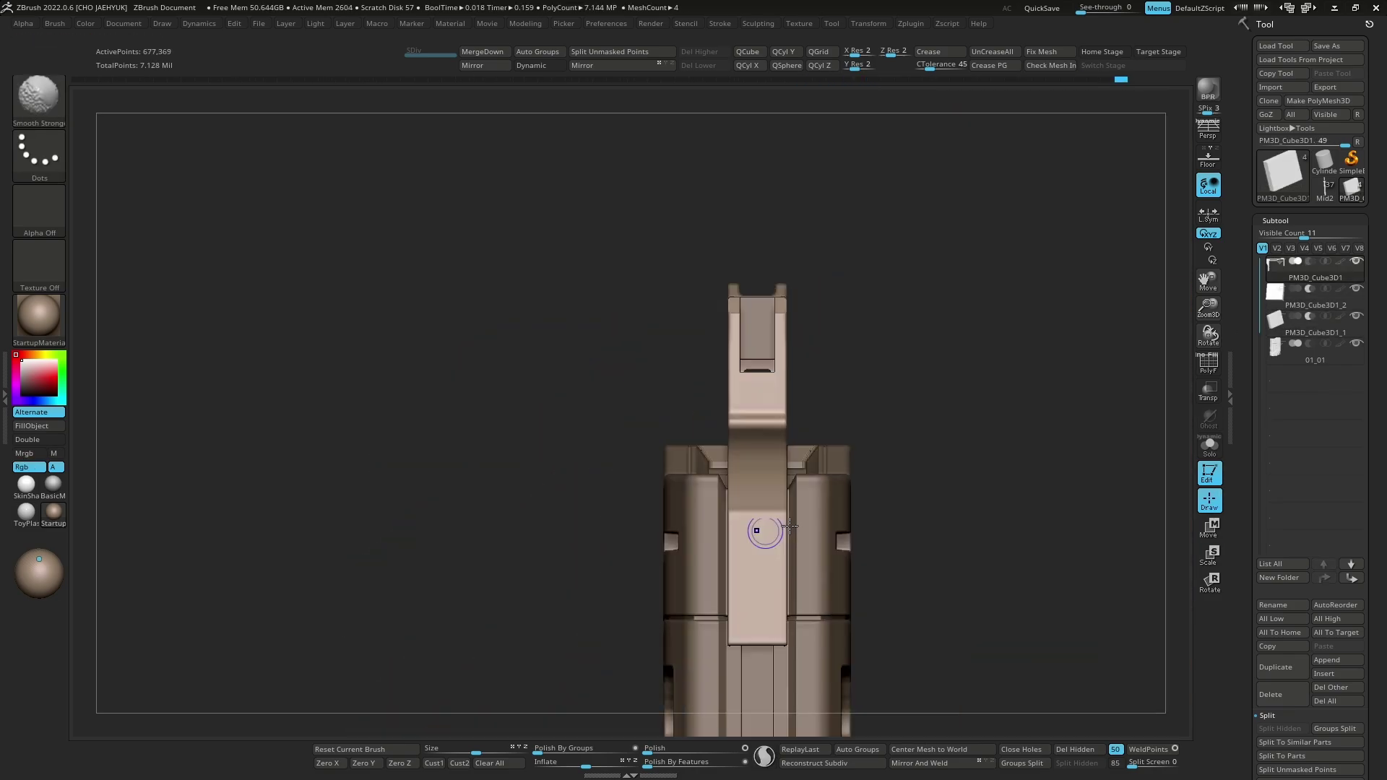
key("ctrl+shift+z")
key("ctrl+shift+z")
key("ctrl+shift+z")
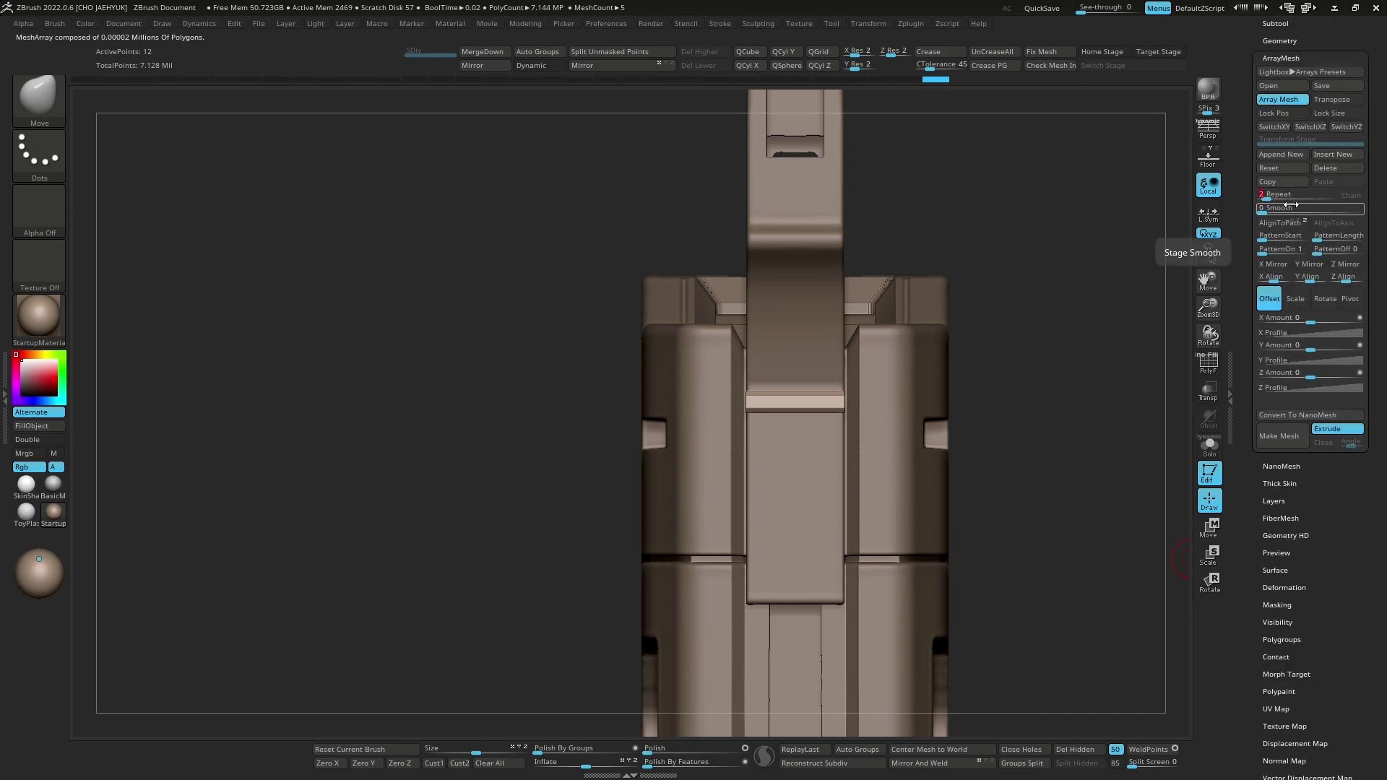
key("ctrl+z")
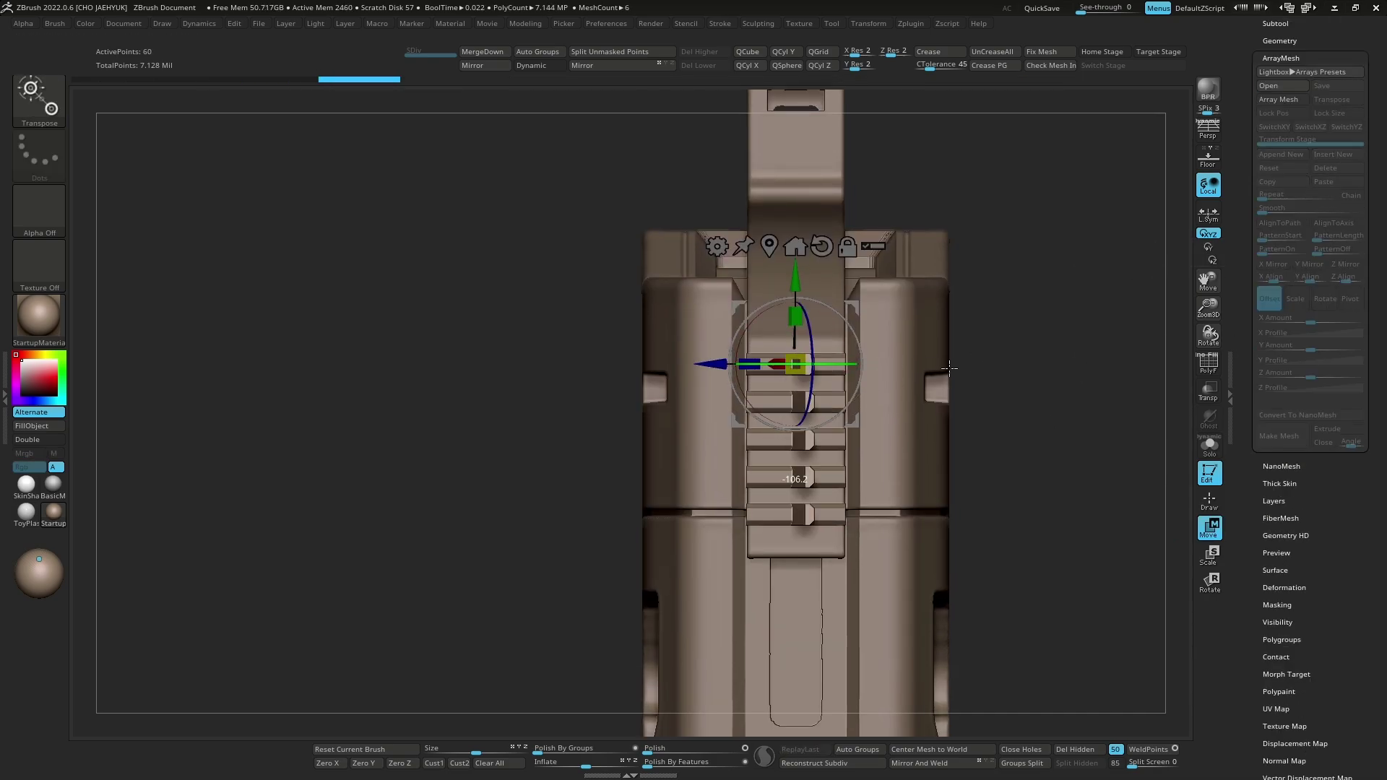
key("ctrl+shift+z")
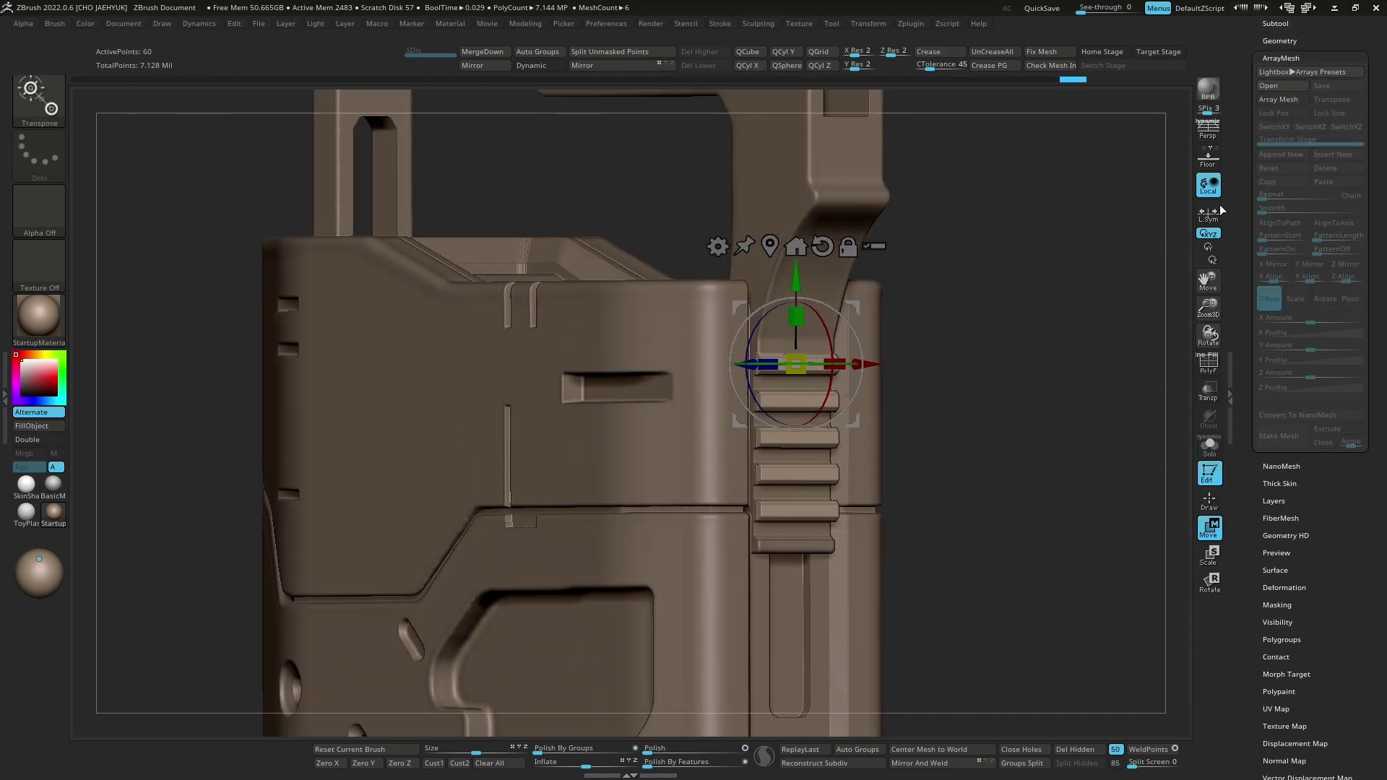
key("ctrl+shift+z")
key("ctrl+shift+z")
key("ctrl+shift+z")
key("ctrl+shift+z")
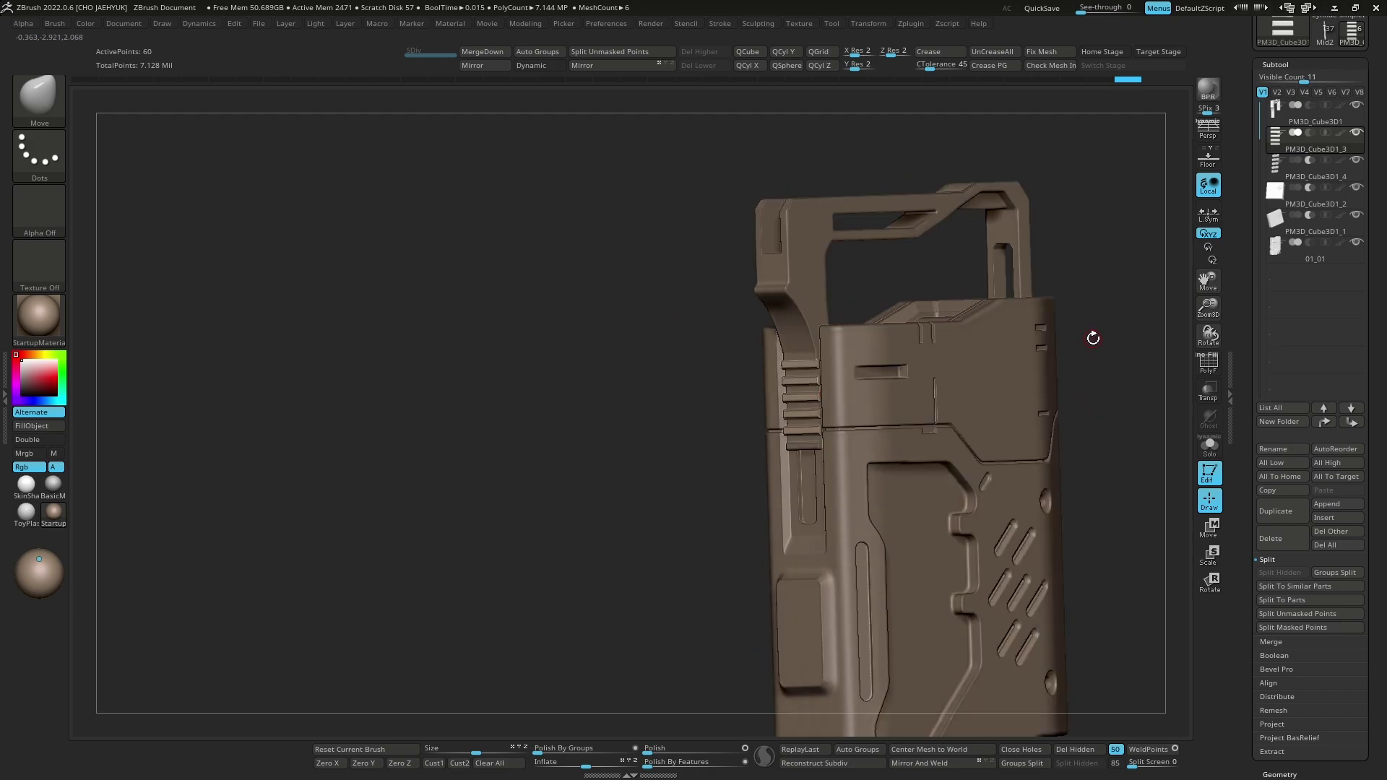
key("ctrl+shift+z")
Step: Mask the angled upper corner area of the bracket frame with straight-line masking
key("ctrl+shift+z")
key("ctrl+shift+z")
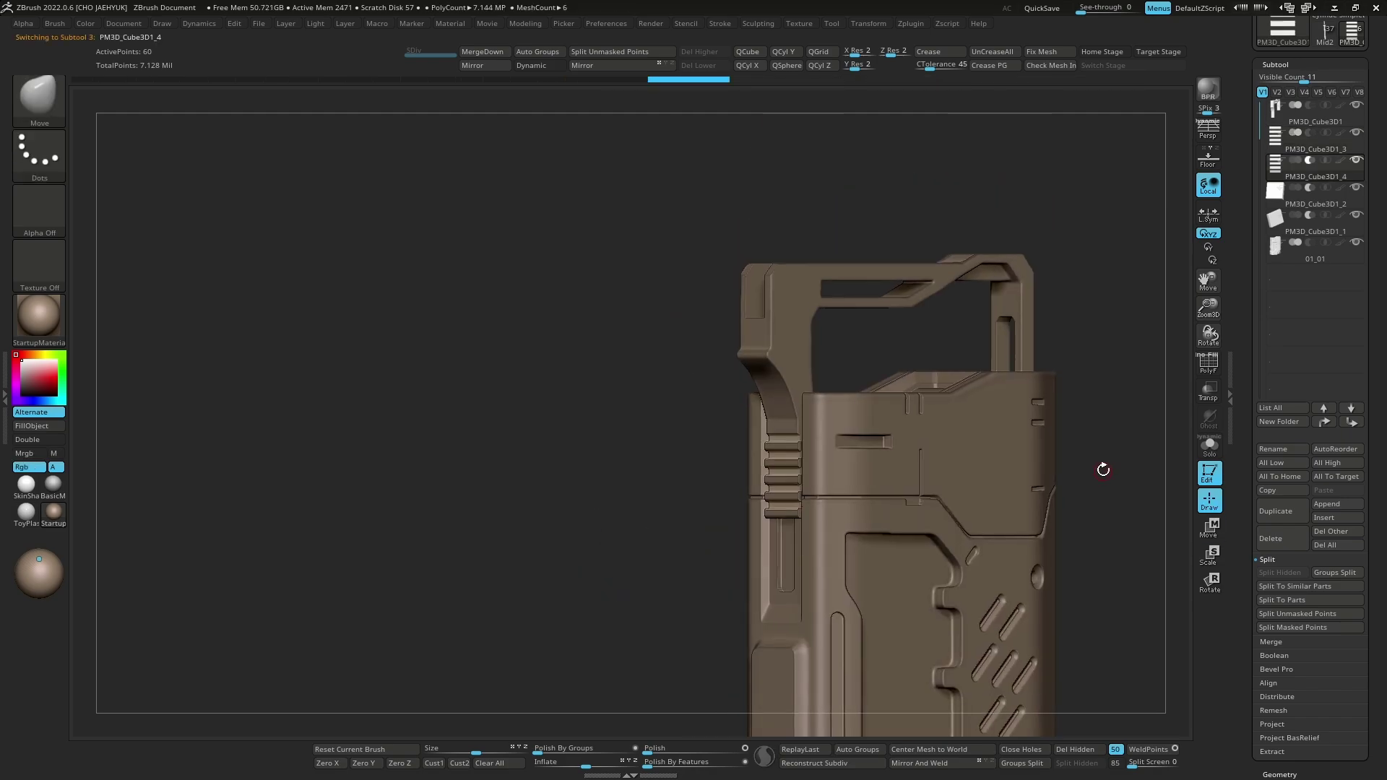
key("ctrl+shift+z")
key("ctrl+shift+z")
key("ctrl+shift+z")
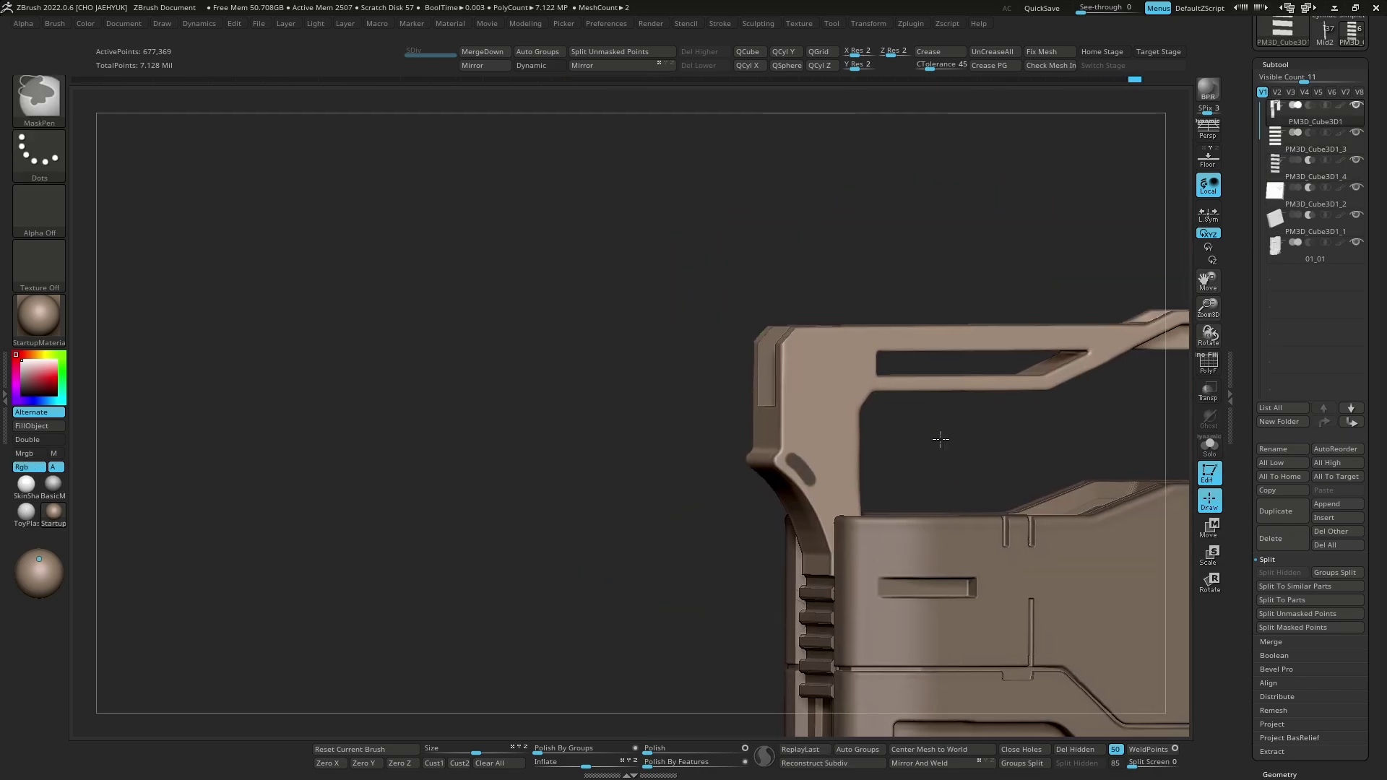
key("ctrl+shift+z")
key("ctrl+shift+z")
key("ctrl+shift+z")
key("ctrl+shift+z")
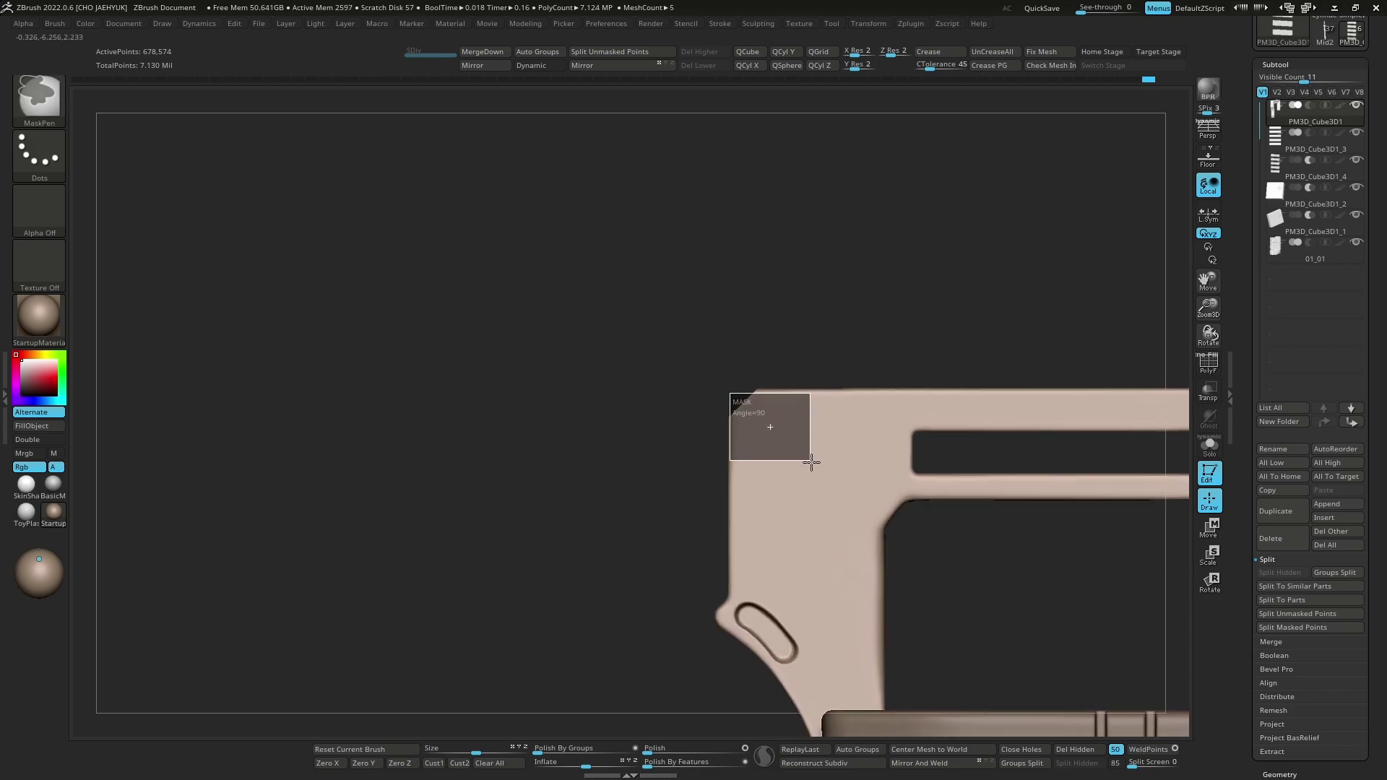
left_click(39, 155)
left_click_drag(687, 480, 799, 459, "ctrl")
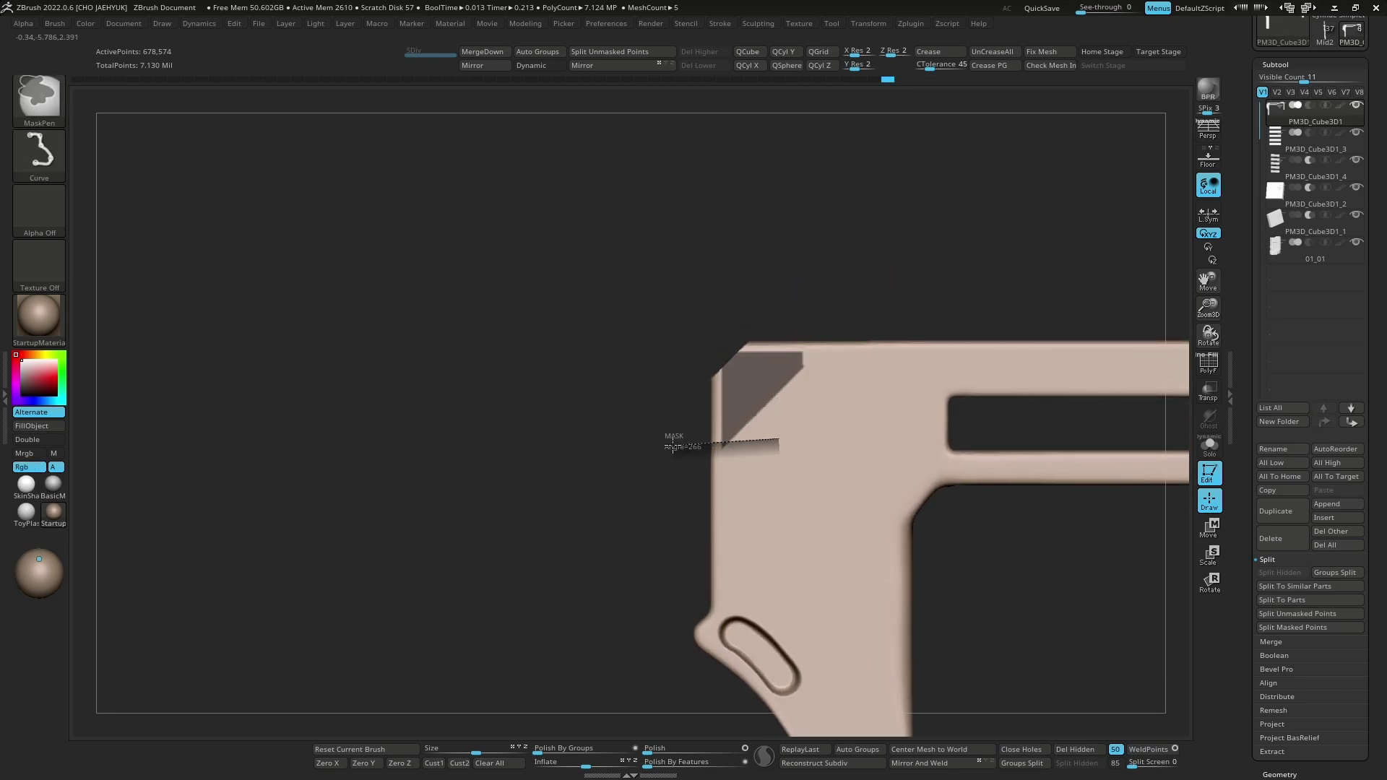
key("ctrl+shift+z")
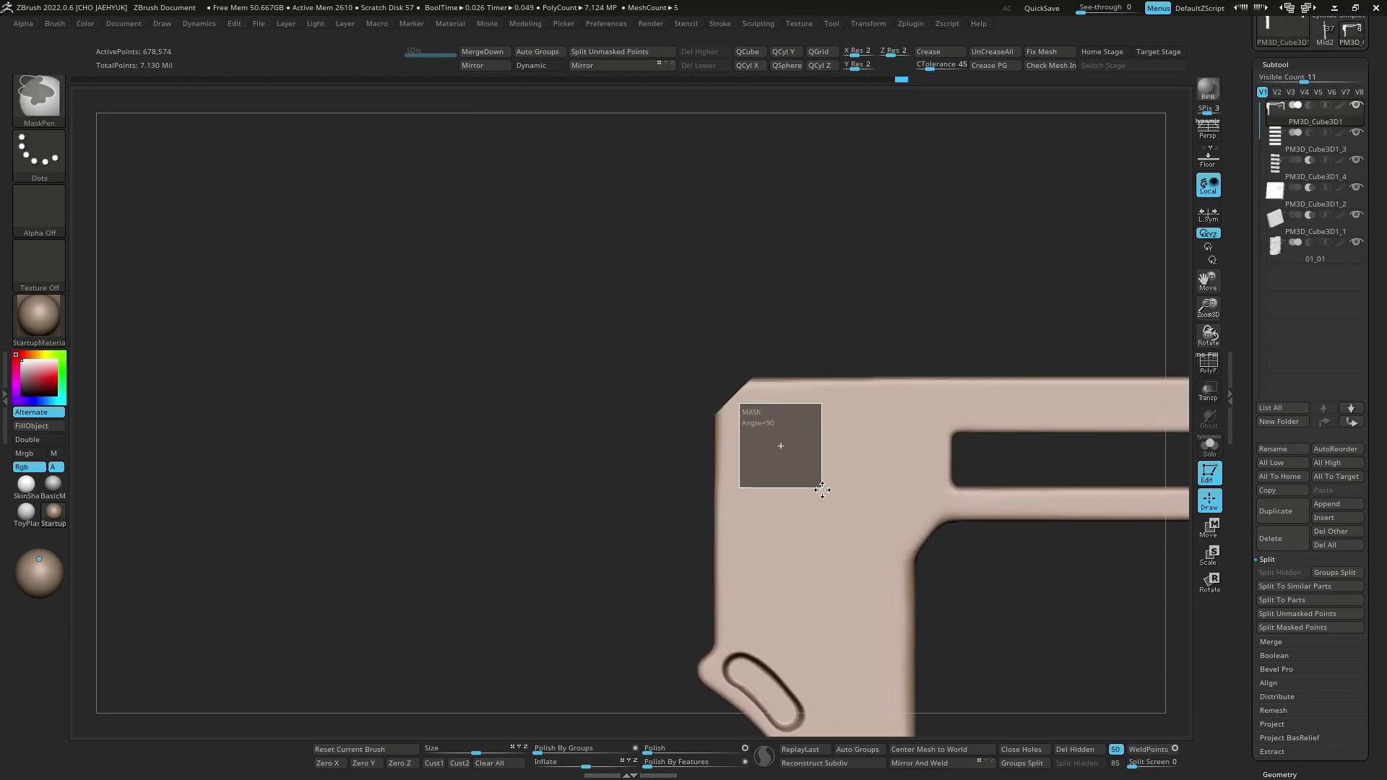
left_click(169, 205)
left_click_drag(900, 329, 706, 535, "ctrl")
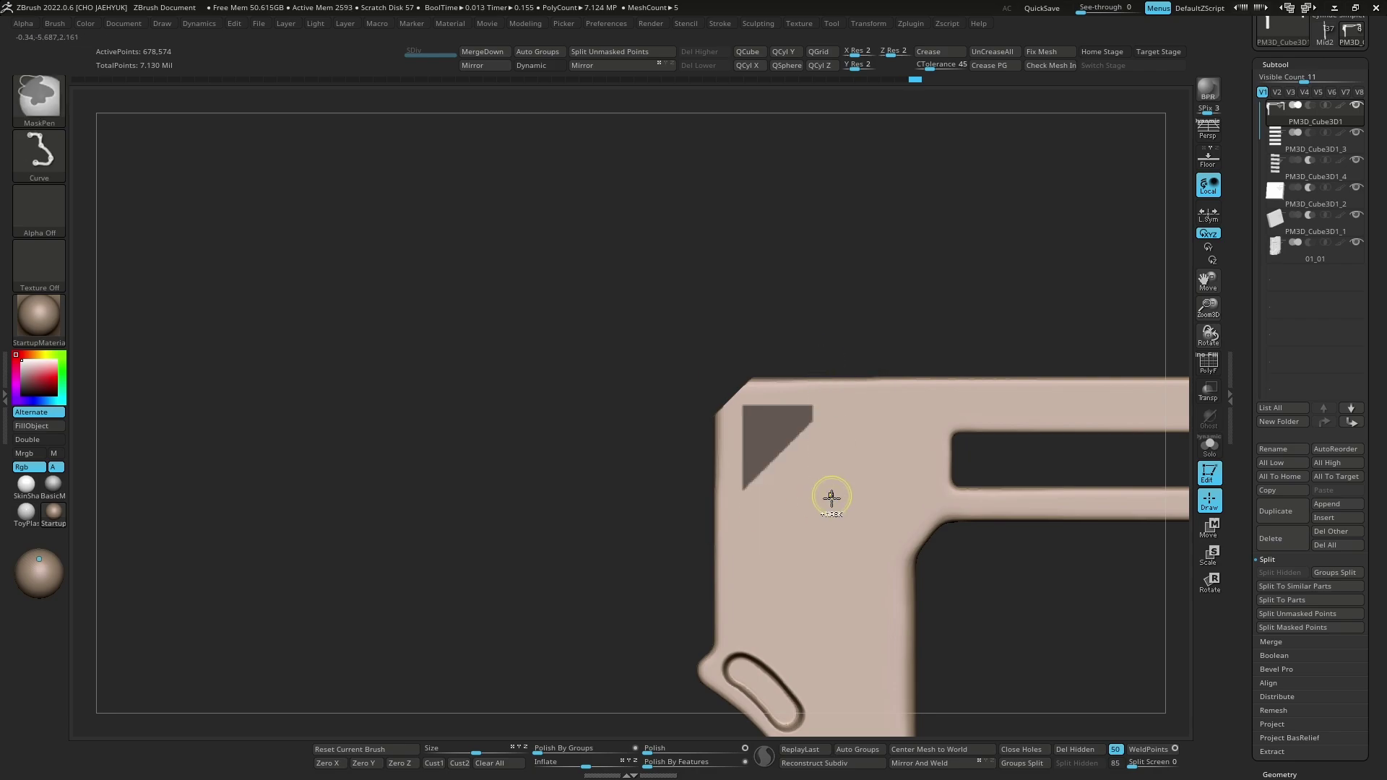
Step: Isolate the frame and mask square, angled and horizontal regions across its corner
key("ctrl+shift+z")
left_click(1216, 448)
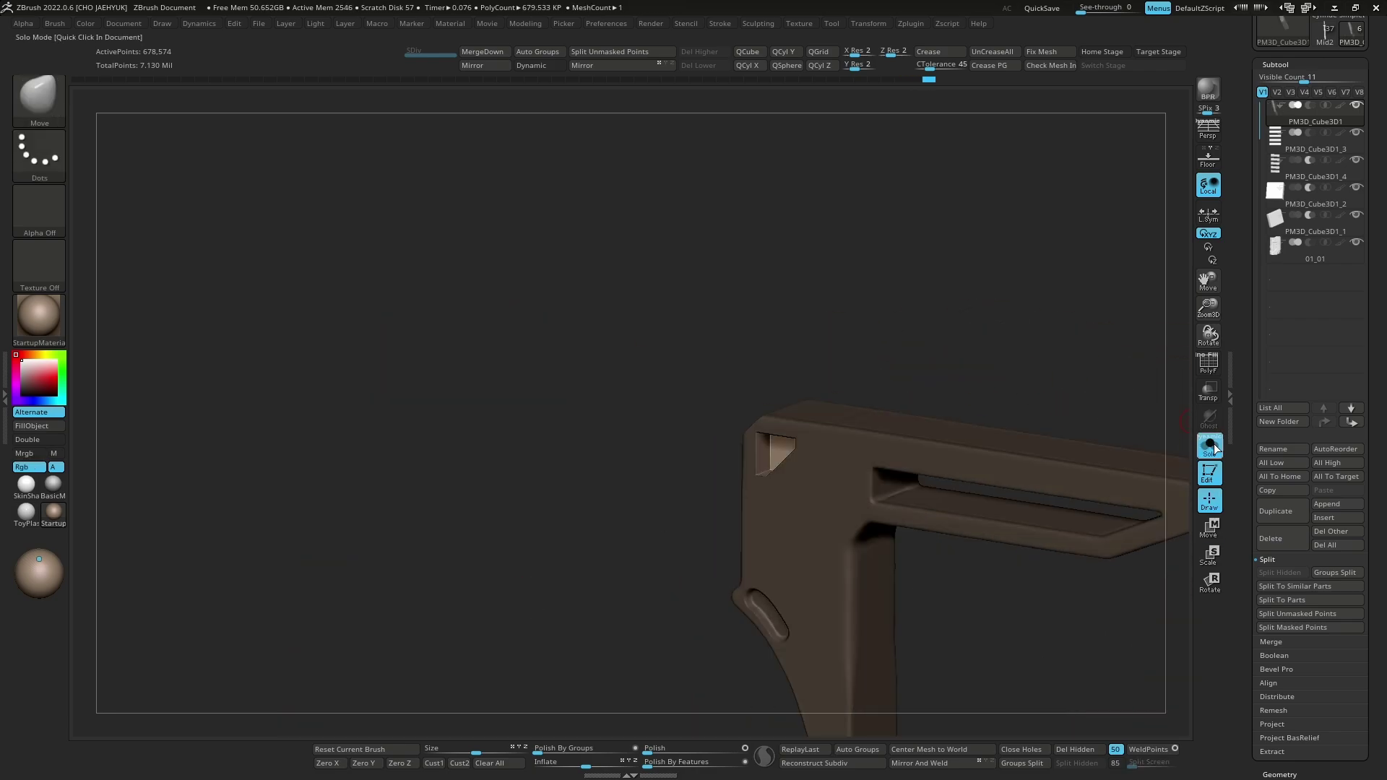
mouse_move(1185, 463)
left_mouse_down()
mouse_move(641, 597)
mouse_move(1000, 480)
mouse_move(999, 554)
mouse_move(920, 489)
mouse_move(966, 542)
left_mouse_up()
left_click_drag(732, 336, 871, 546, "ctrl")
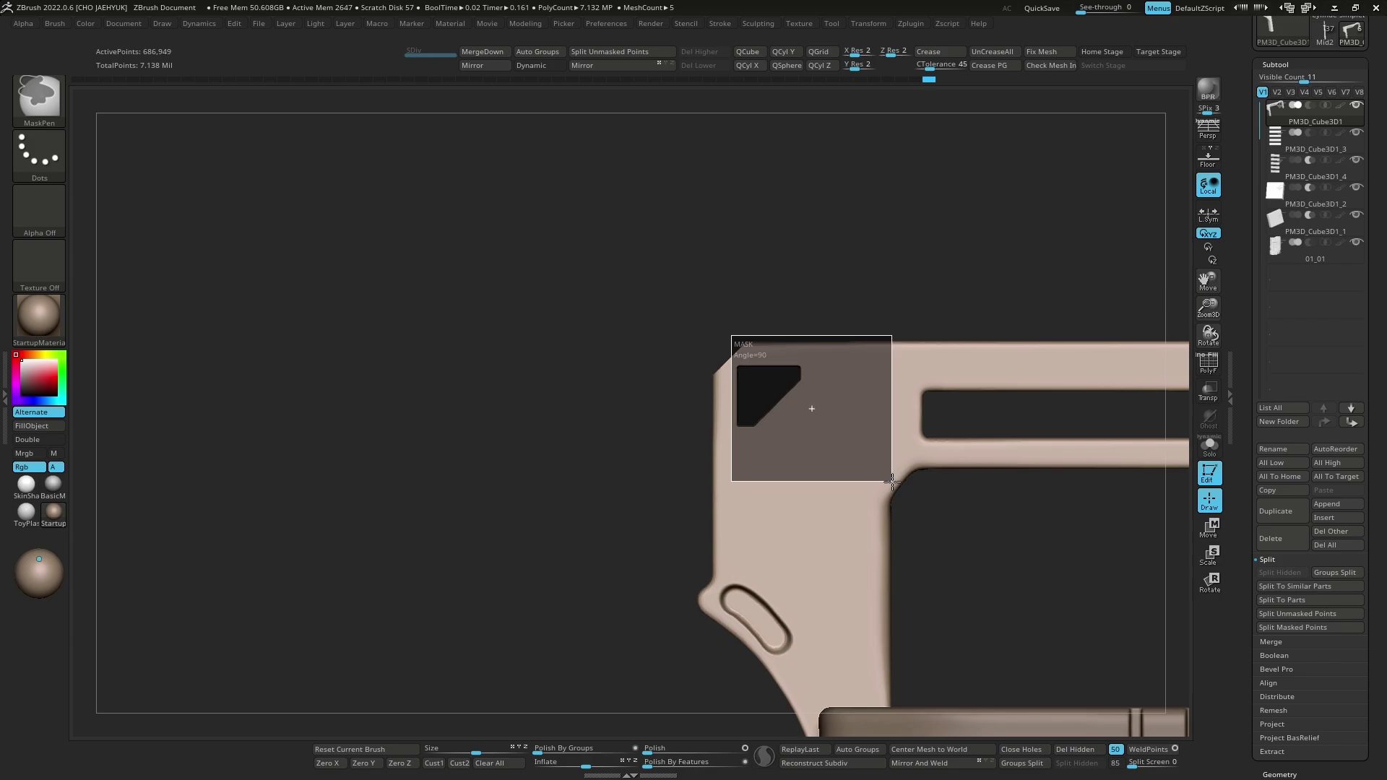
left_click_drag(993, 320, 786, 570, "ctrl")
left_click_drag(675, 427, 1003, 423, "ctrl")
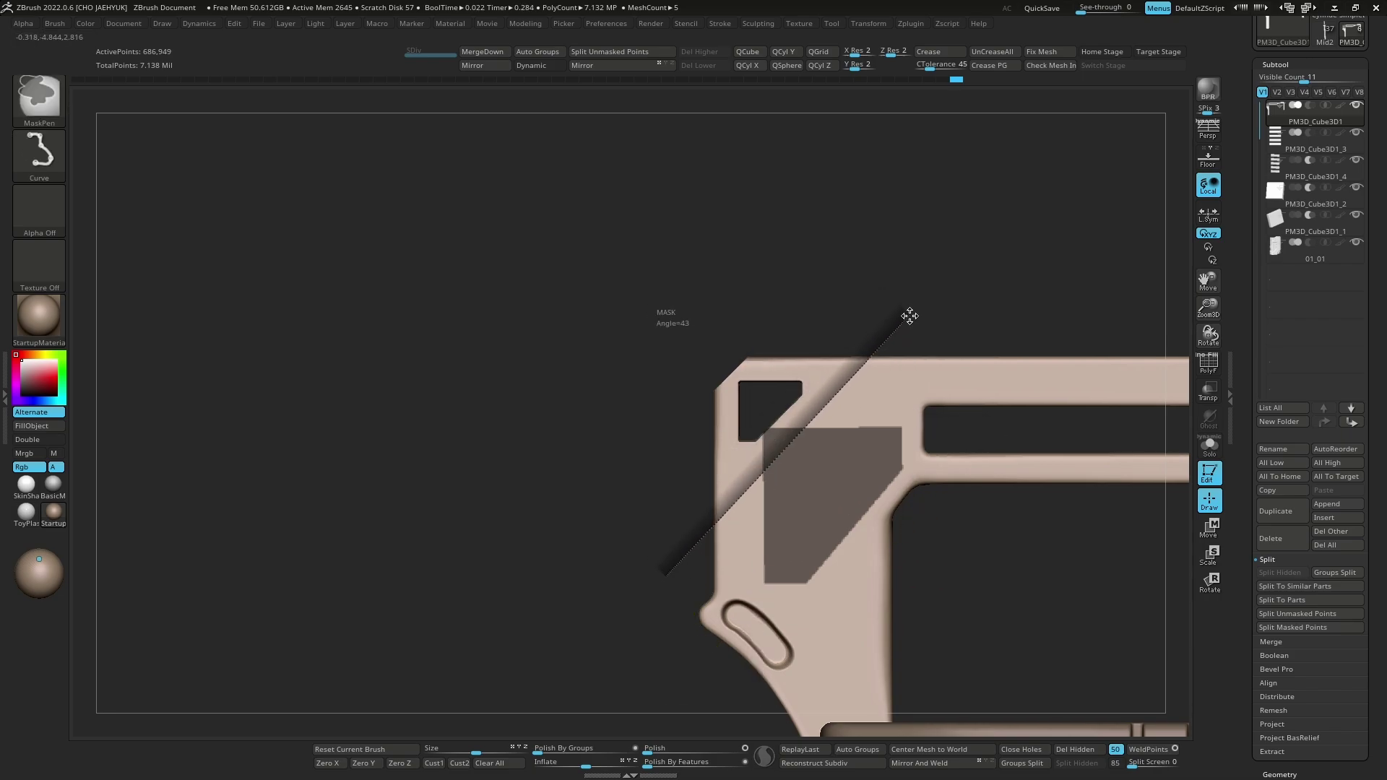
mouse_move(938, 535)
left_mouse_down()
mouse_move(957, 506)
mouse_move(877, 480)
mouse_move(1216, 454)
left_mouse_up()
Step: Isolate the bracket frame, polish its hard edges, and mask a thin strip on its leg
left_click(1216, 454)
key("shift+f")
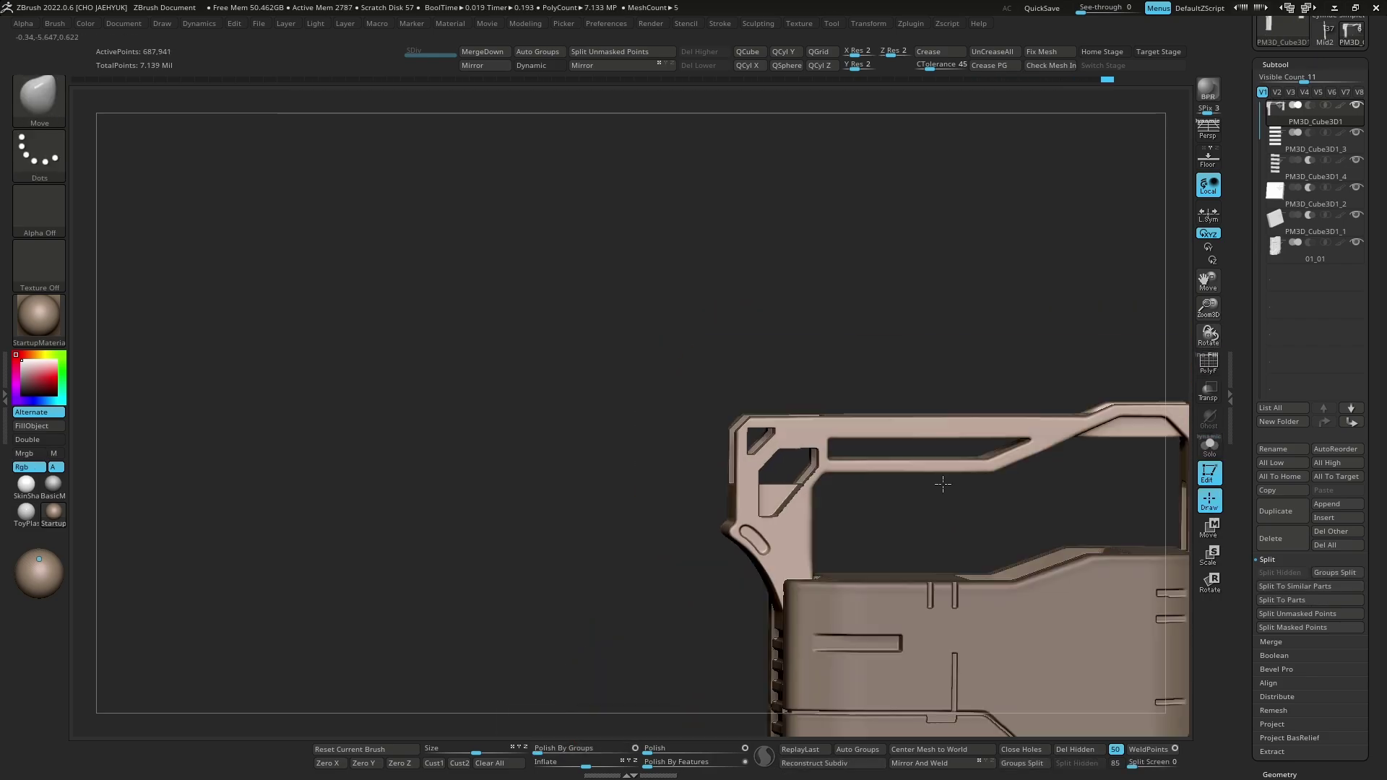
left_click_drag(645, 748, 654, 723)
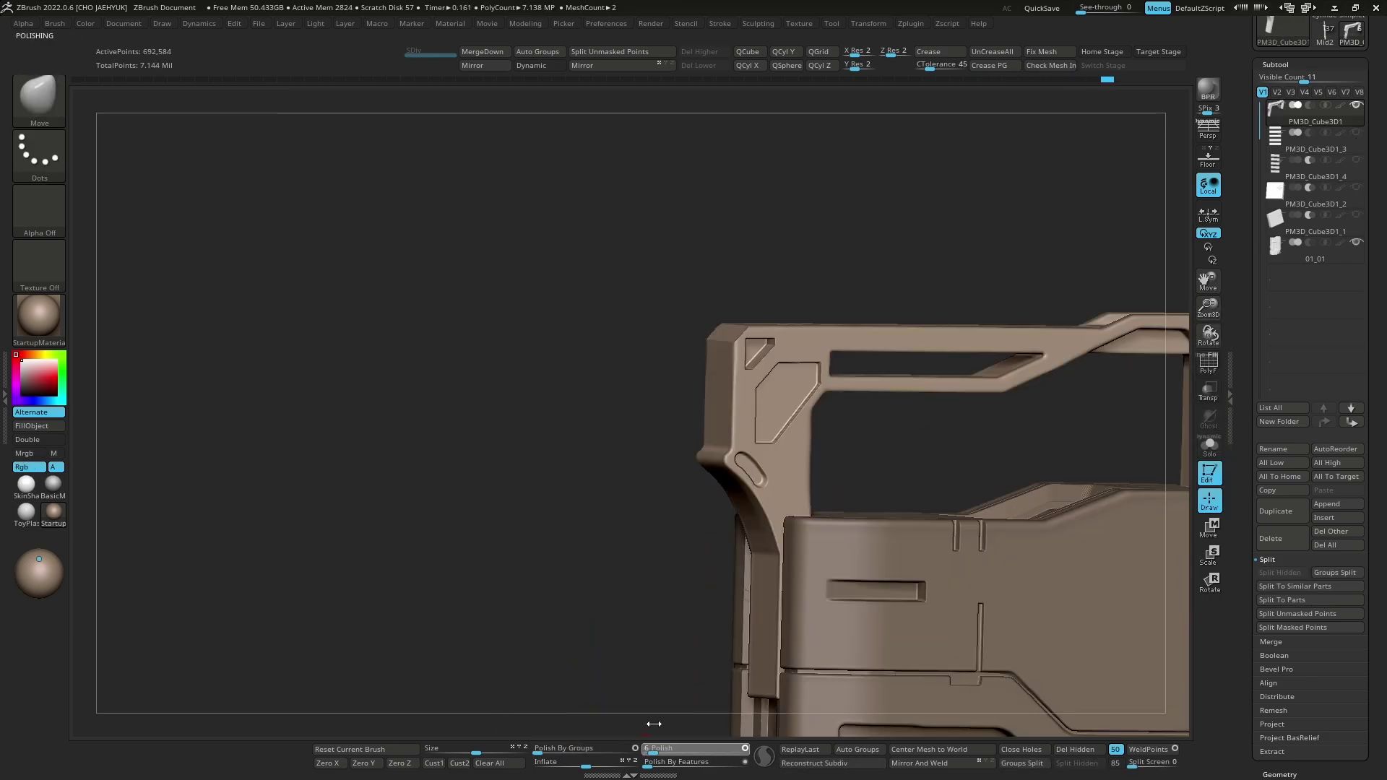
left_click_drag(790, 354, 807, 626, "ctrl")
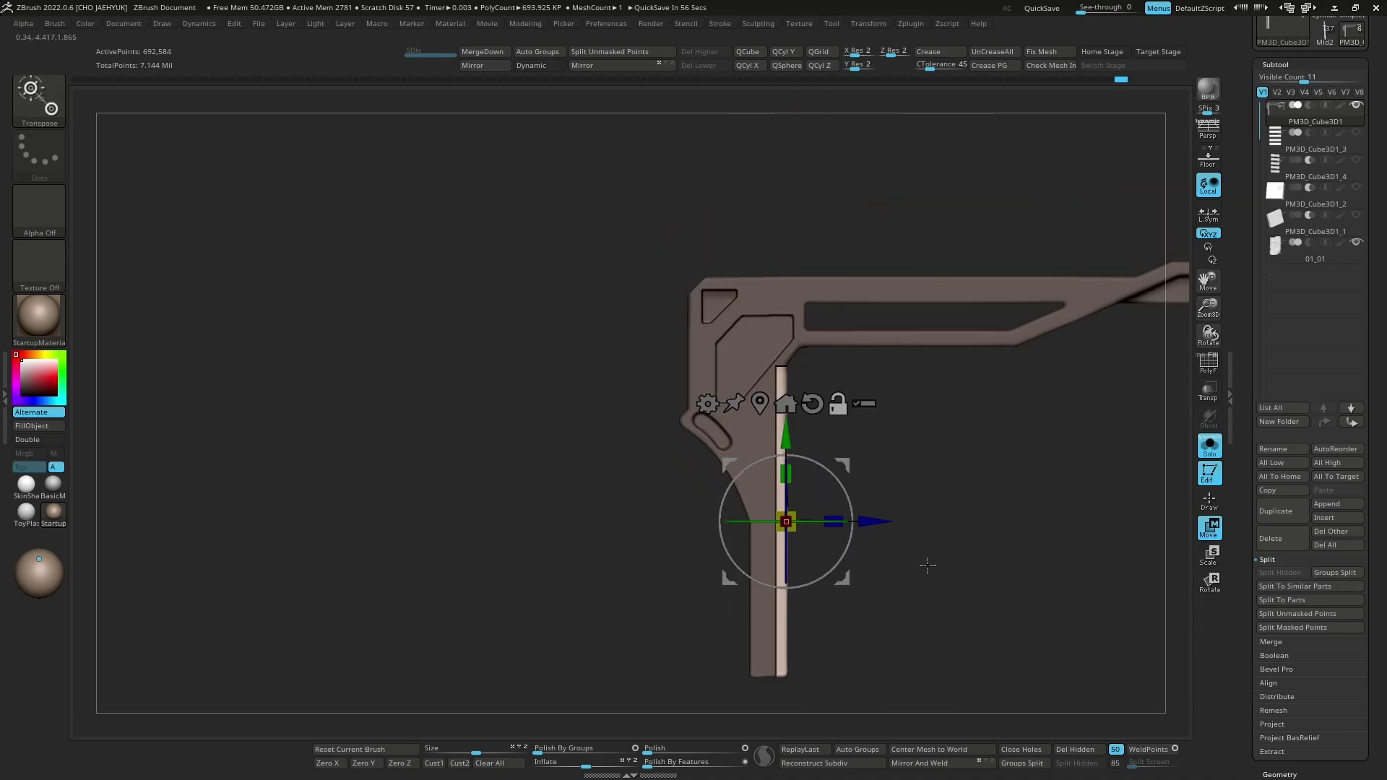
key("q")
Step: Split the masked strip into its own piece and move it out from the leg
mouse_move(884, 331)
left_mouse_down()
mouse_move(985, 551)
mouse_move(1071, 544)
mouse_move(1063, 566)
mouse_move(924, 597)
mouse_move(958, 512)
mouse_move(934, 465)
left_mouse_up()
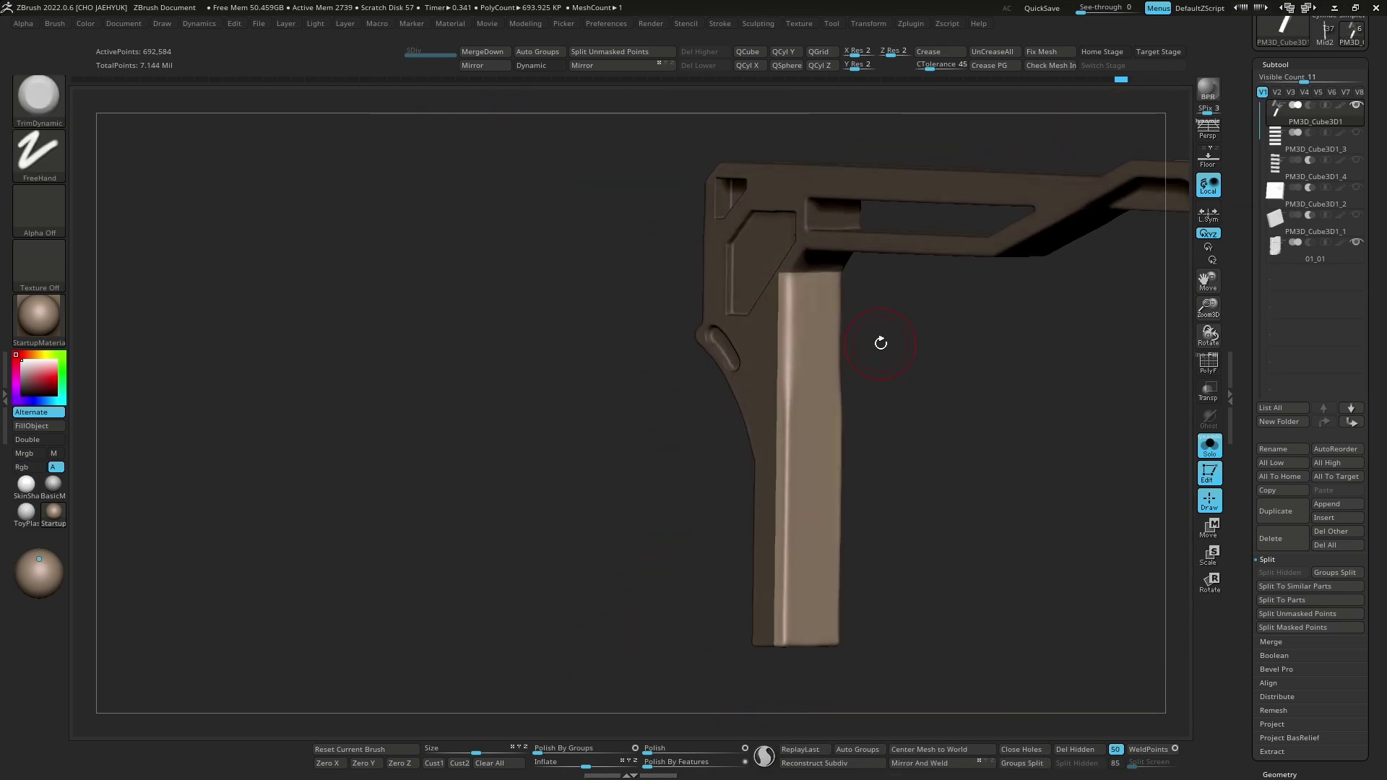
left_click_drag(870, 592, 909, 580, "shift")
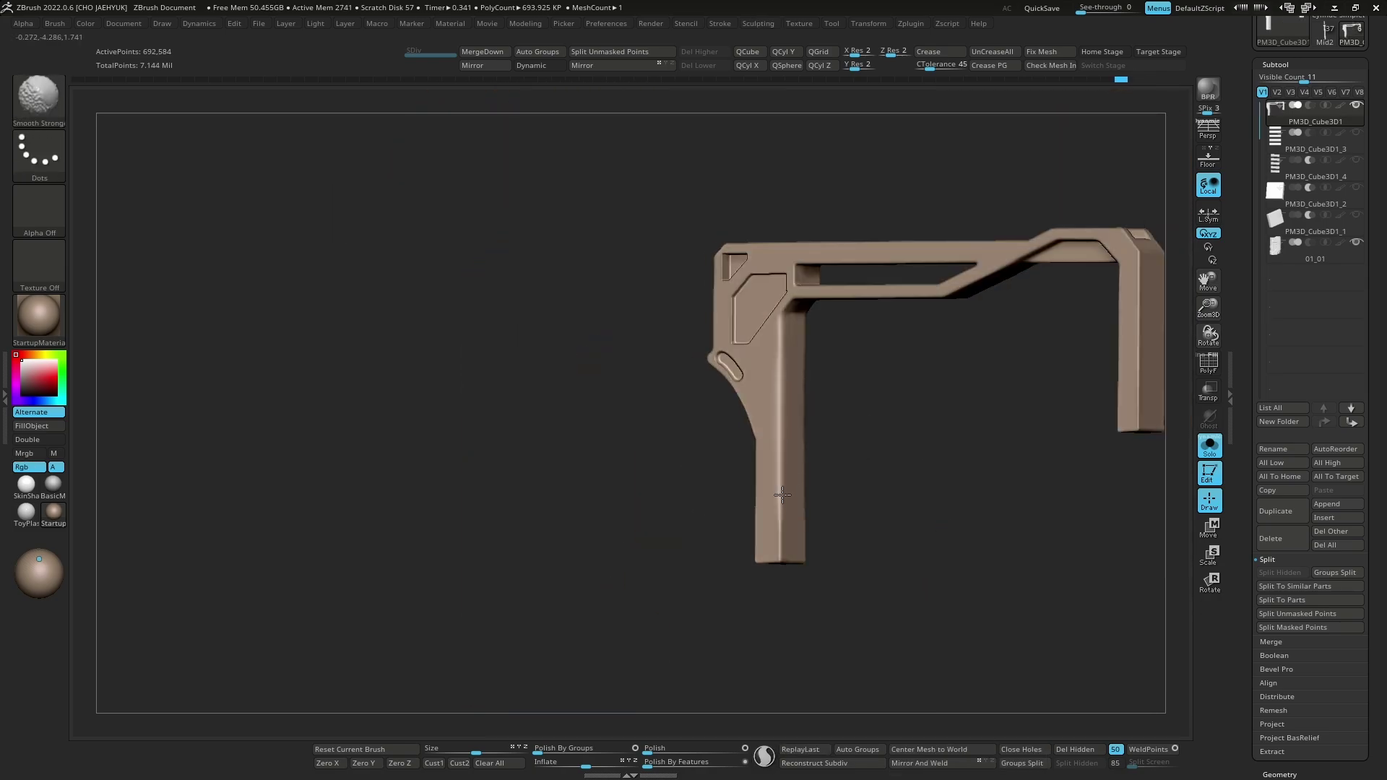
key("w")
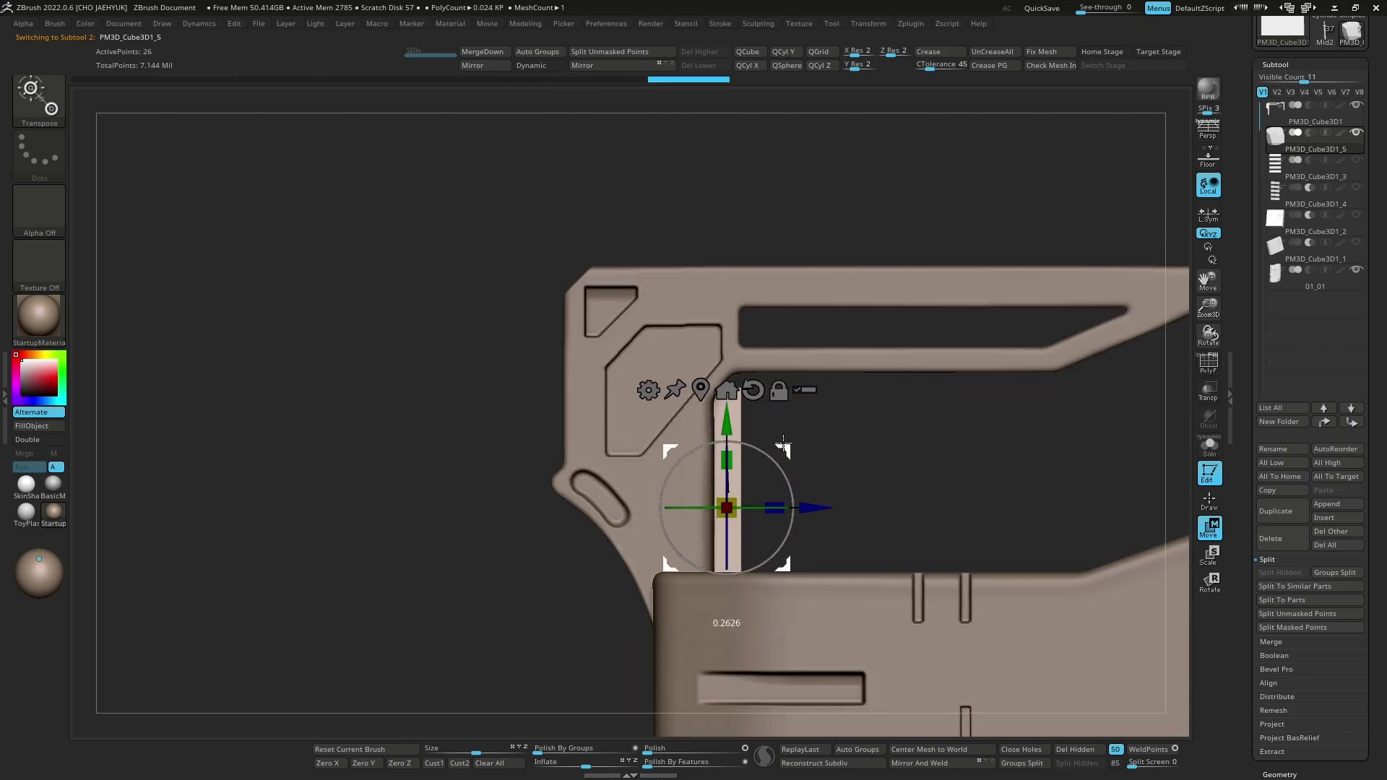
mouse_move(908, 530)
left_mouse_down()
mouse_move(754, 484)
mouse_move(831, 434)
left_mouse_up()
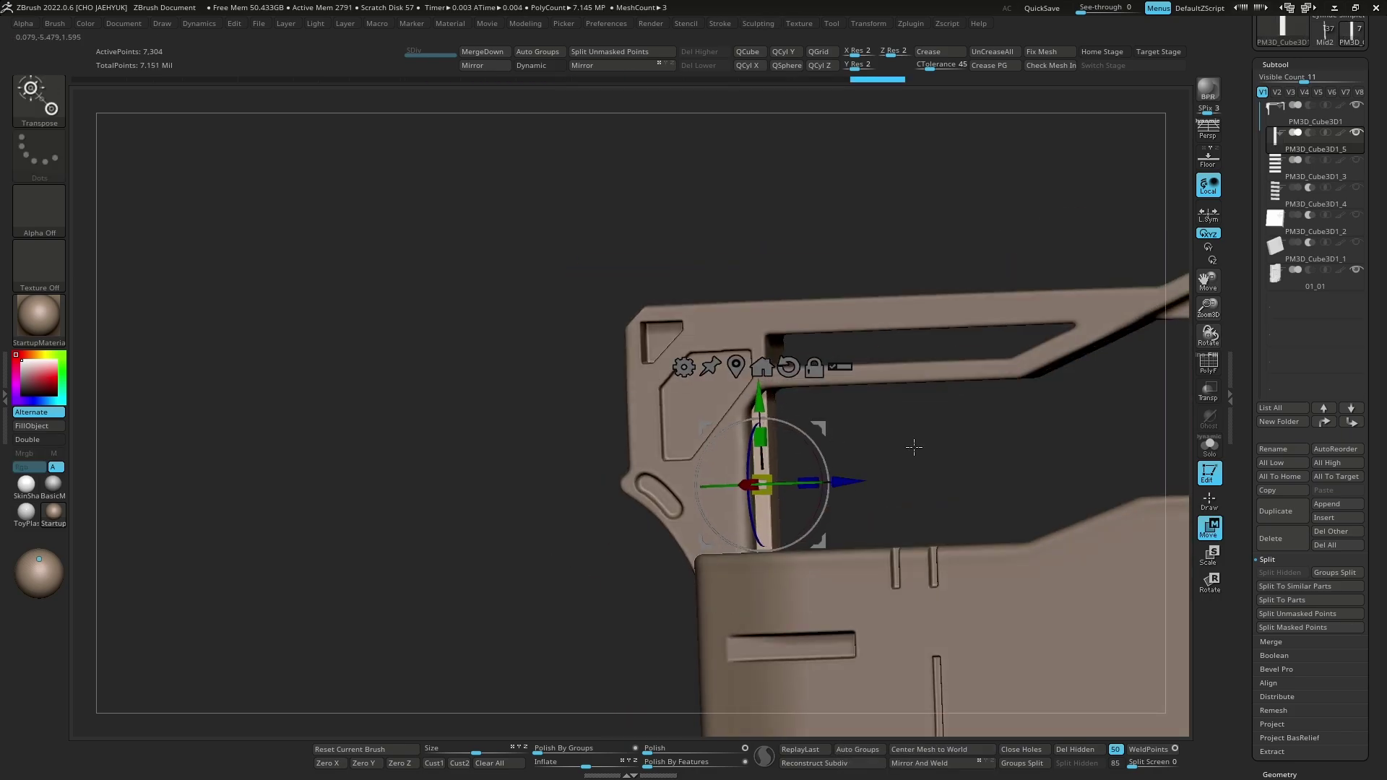
key("q")
left_click(1360, 247)
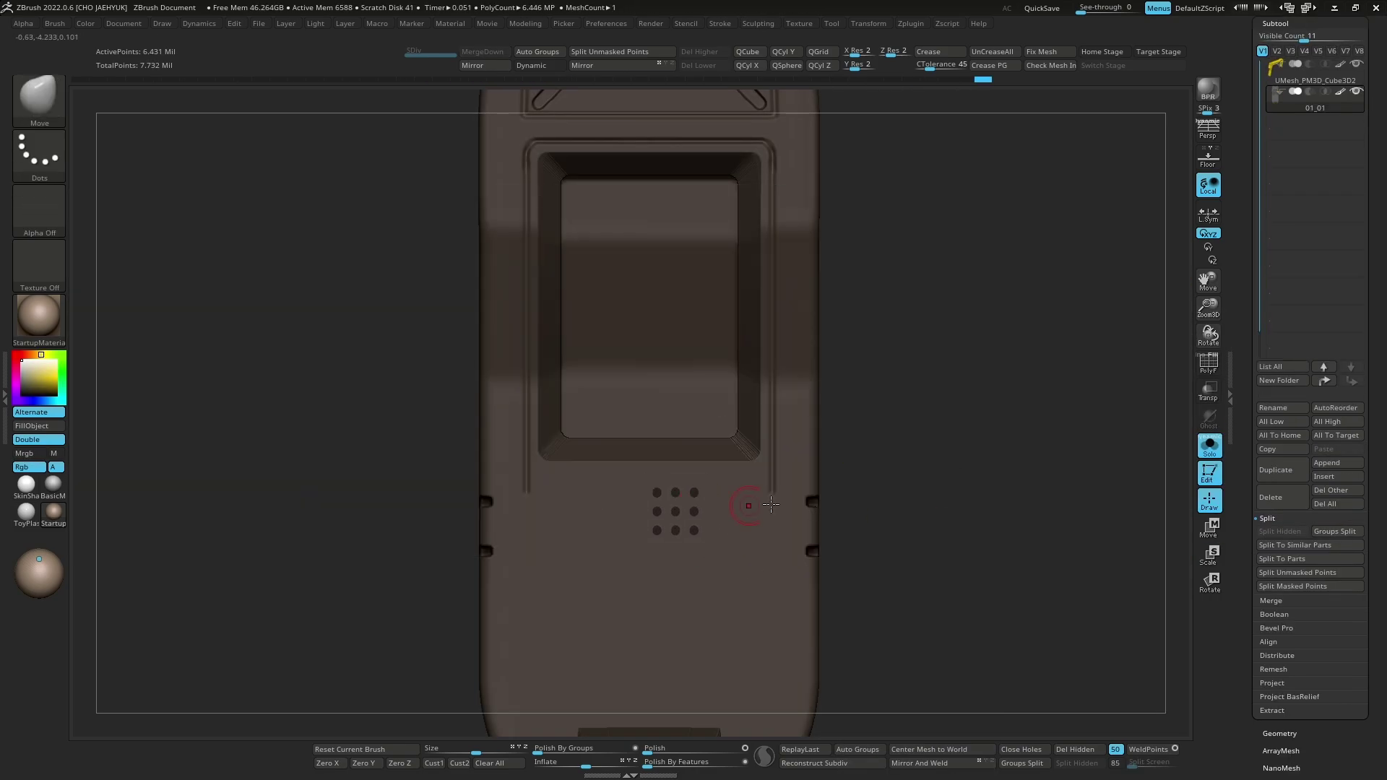
Step: Orbit around the device and ready Transpose Move to position the new flat bar beneath the body
left_click_drag(982, 514, 929, 510)
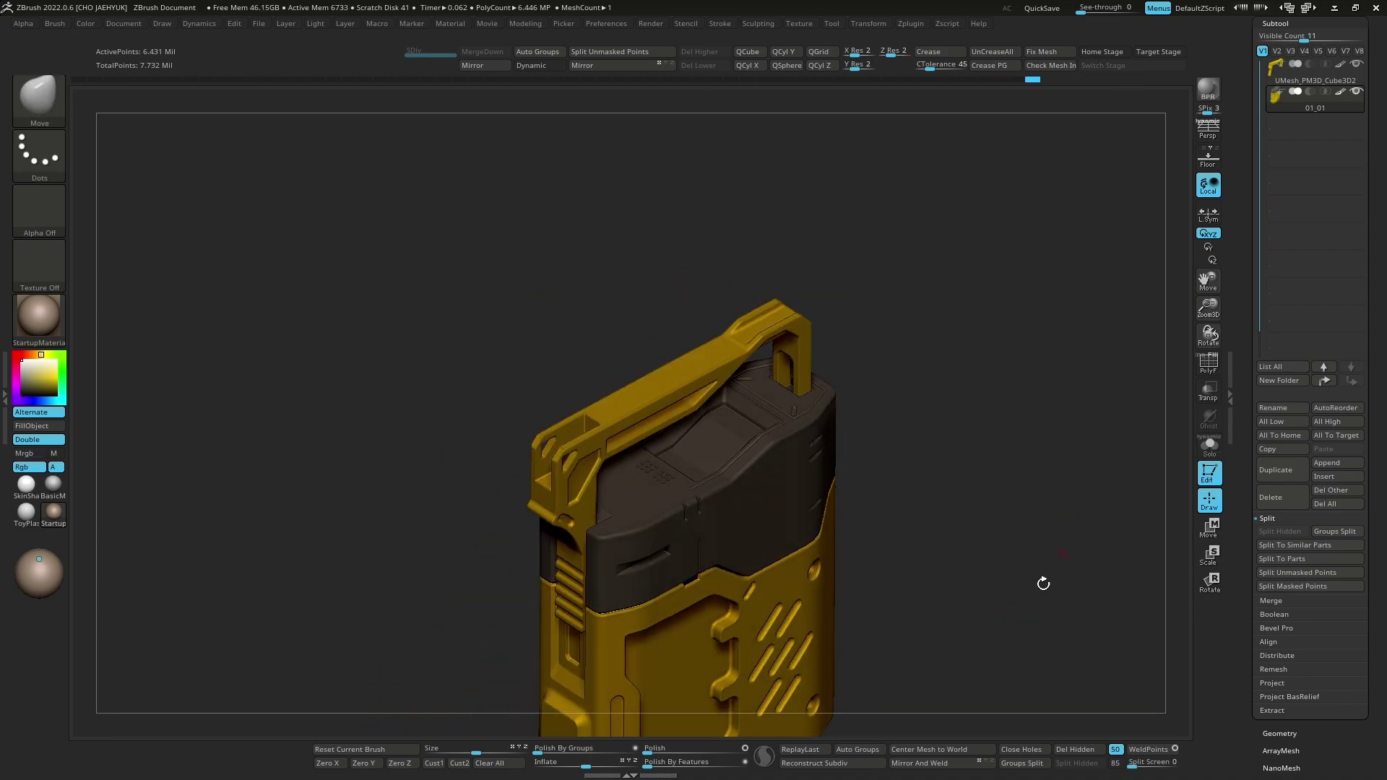
mouse_move(1044, 583)
left_mouse_down()
mouse_move(937, 710)
mouse_move(919, 552)
mouse_move(920, 601)
left_mouse_up()
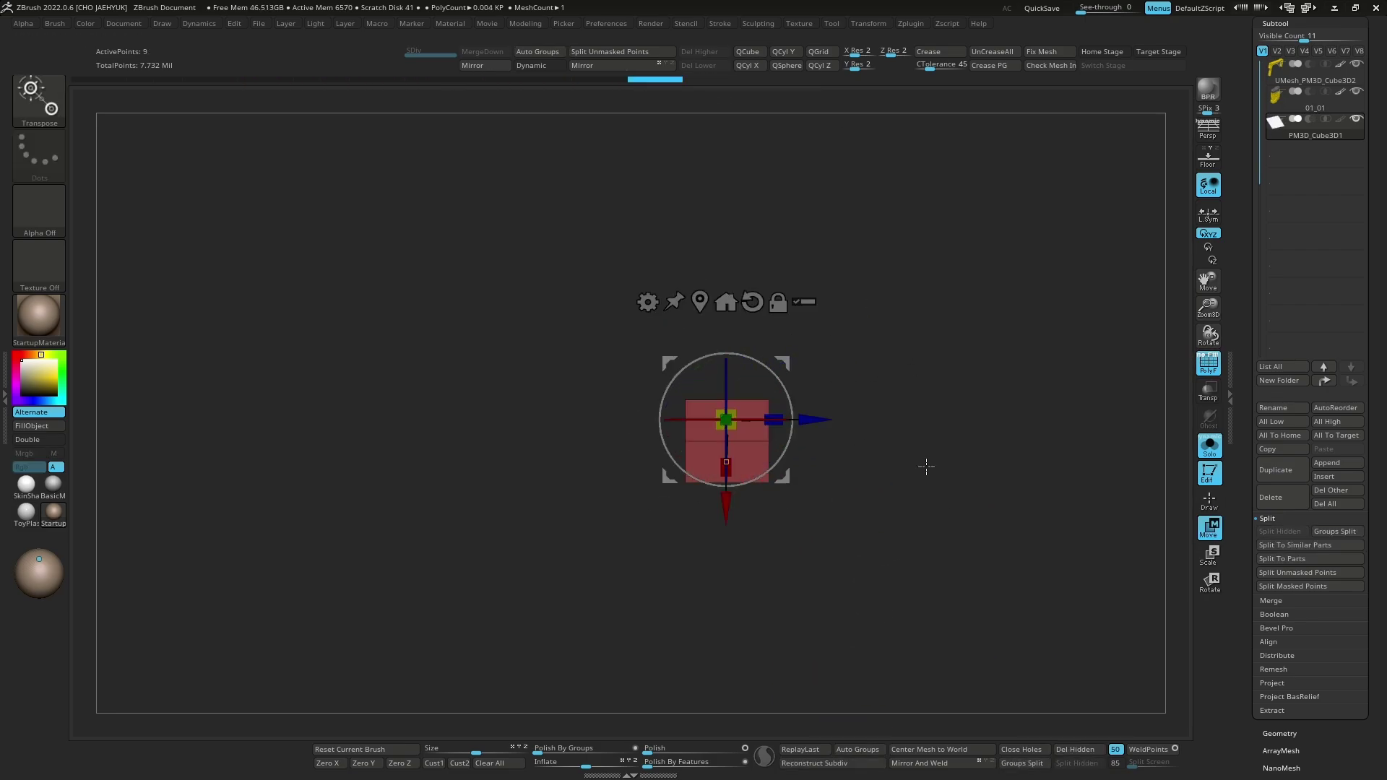
left_click_drag(923, 487, 981, 564)
key("w")
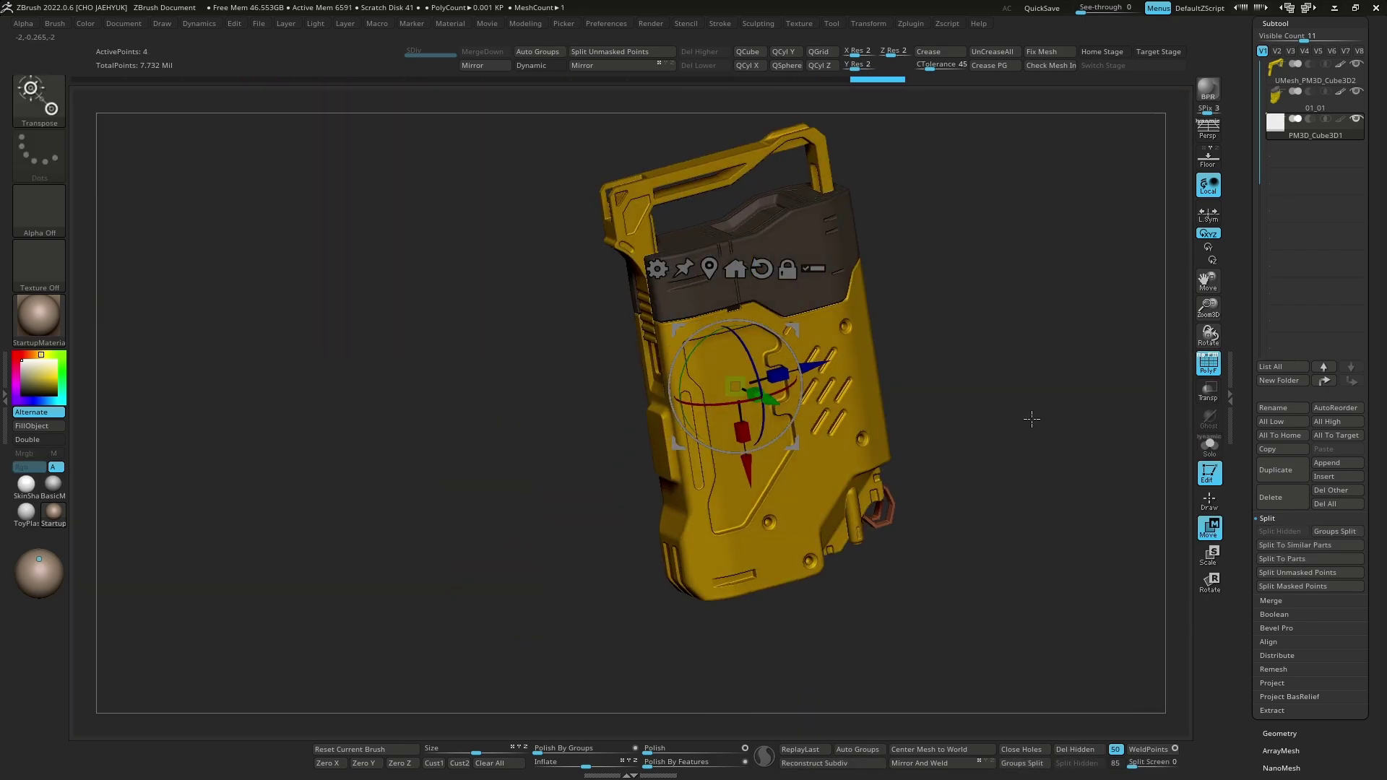
key("alt+shift+s")
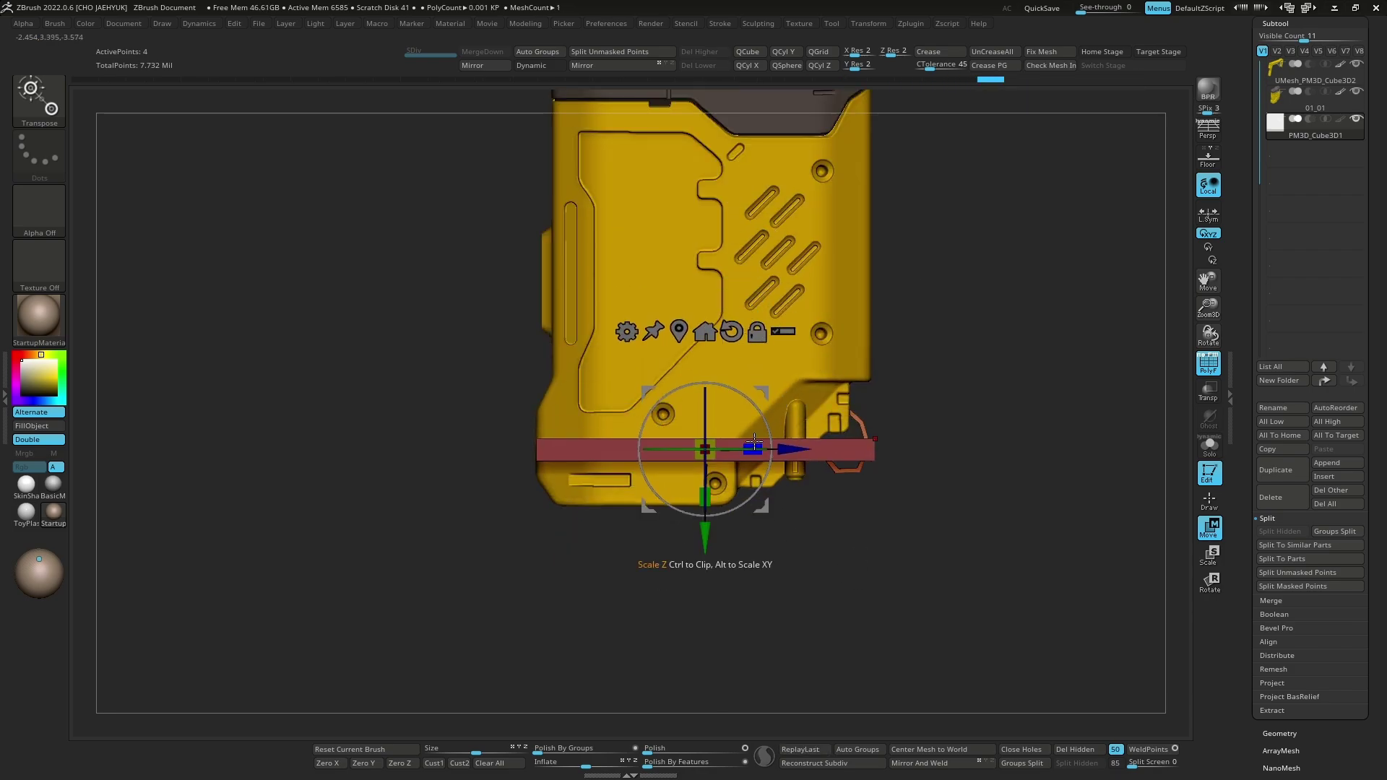
Step: With ZModeler edge extrusion, extrude the bar's edge into a long rail strip
mouse_move(985, 530)
left_mouse_down()
mouse_move(621, 467)
mouse_move(723, 405)
left_mouse_up()
key("b")
key("z")
key("m")
key("space")
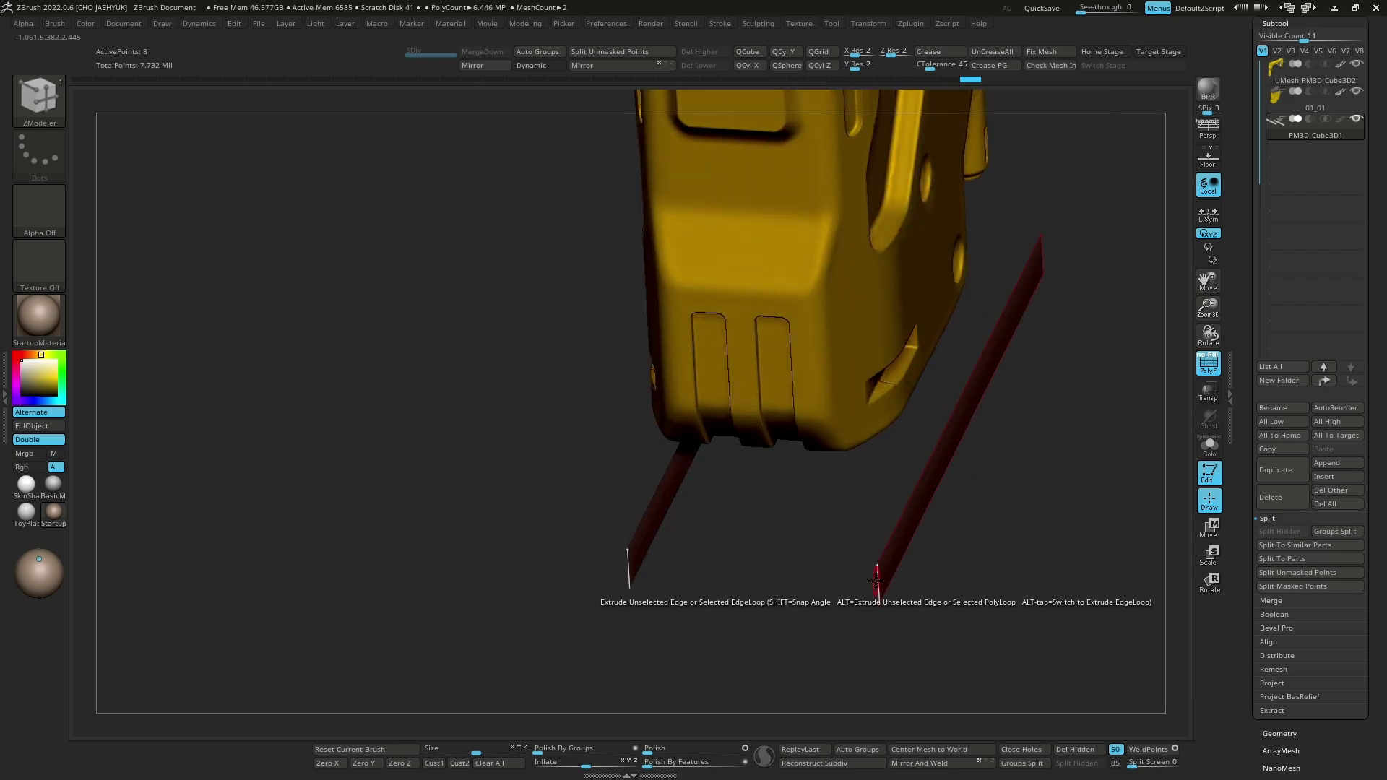
mouse_move(884, 582)
left_mouse_down("shift")
mouse_move(892, 558)
mouse_move(849, 611)
mouse_move(950, 583)
mouse_move(892, 619)
mouse_move(892, 607)
mouse_move(1081, 611)
mouse_move(875, 533)
left_mouse_up("shift")
Step: Extend the rail strip into the folded loop outline and bring the other parts back into view
key("space")
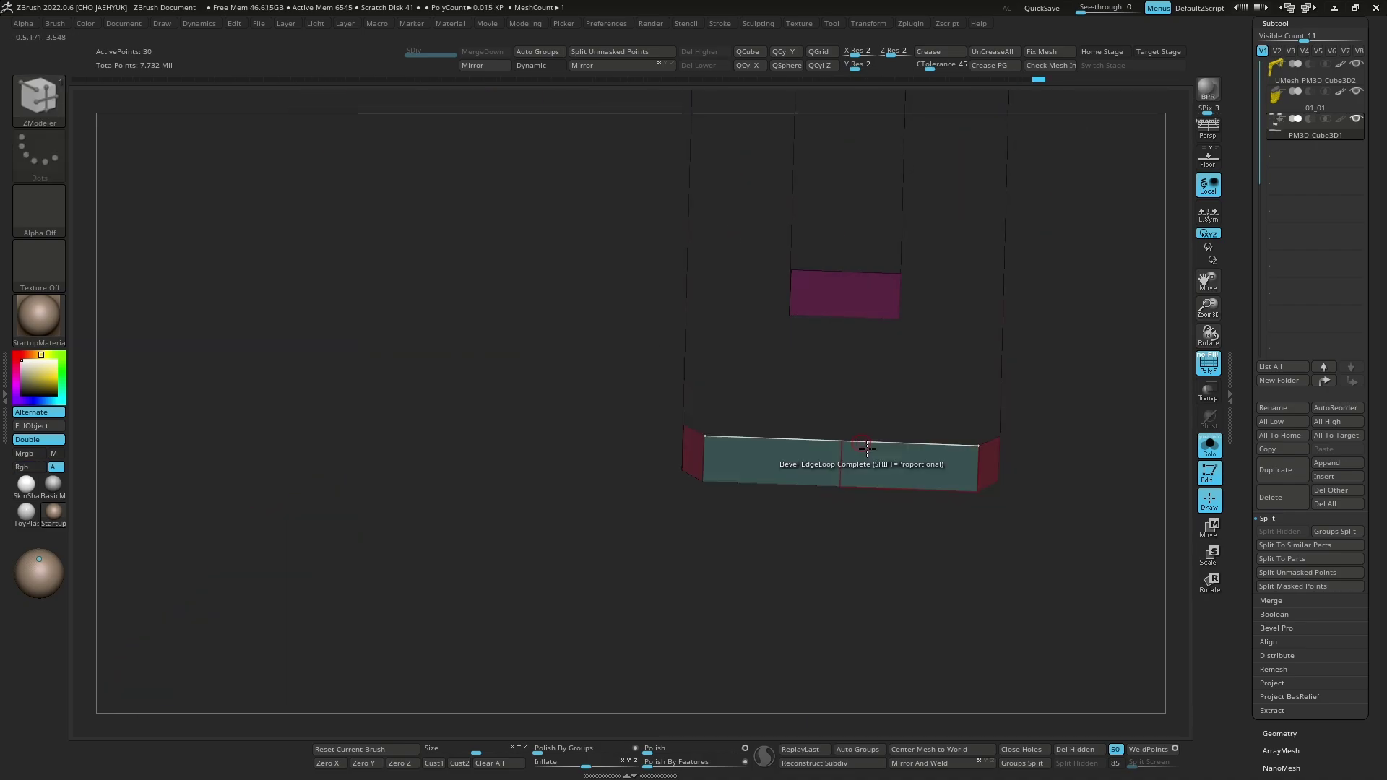
left_click_drag(1038, 617, 1040, 580)
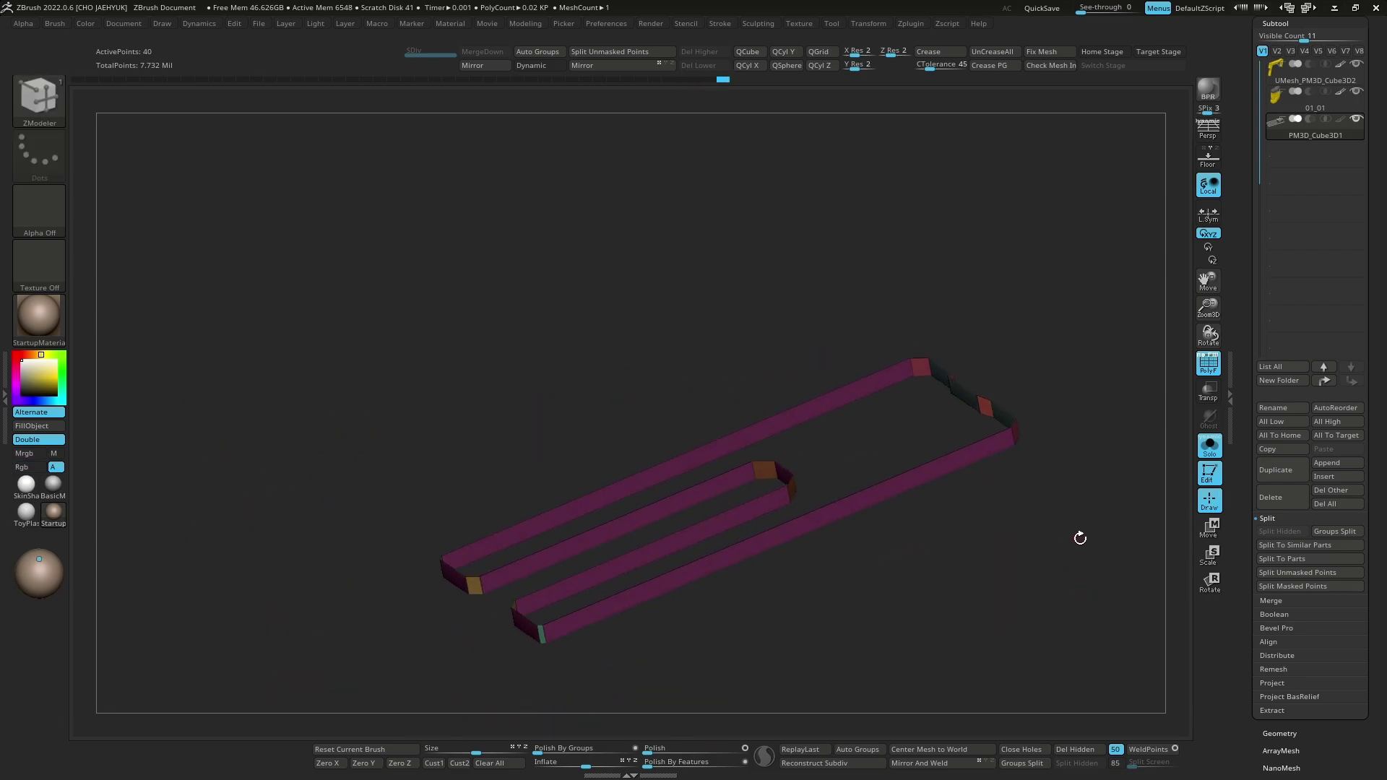
key("space")
left_click(1083, 553)
Step: Show polygroup colours and mask a section of the rail base plate
key("w")
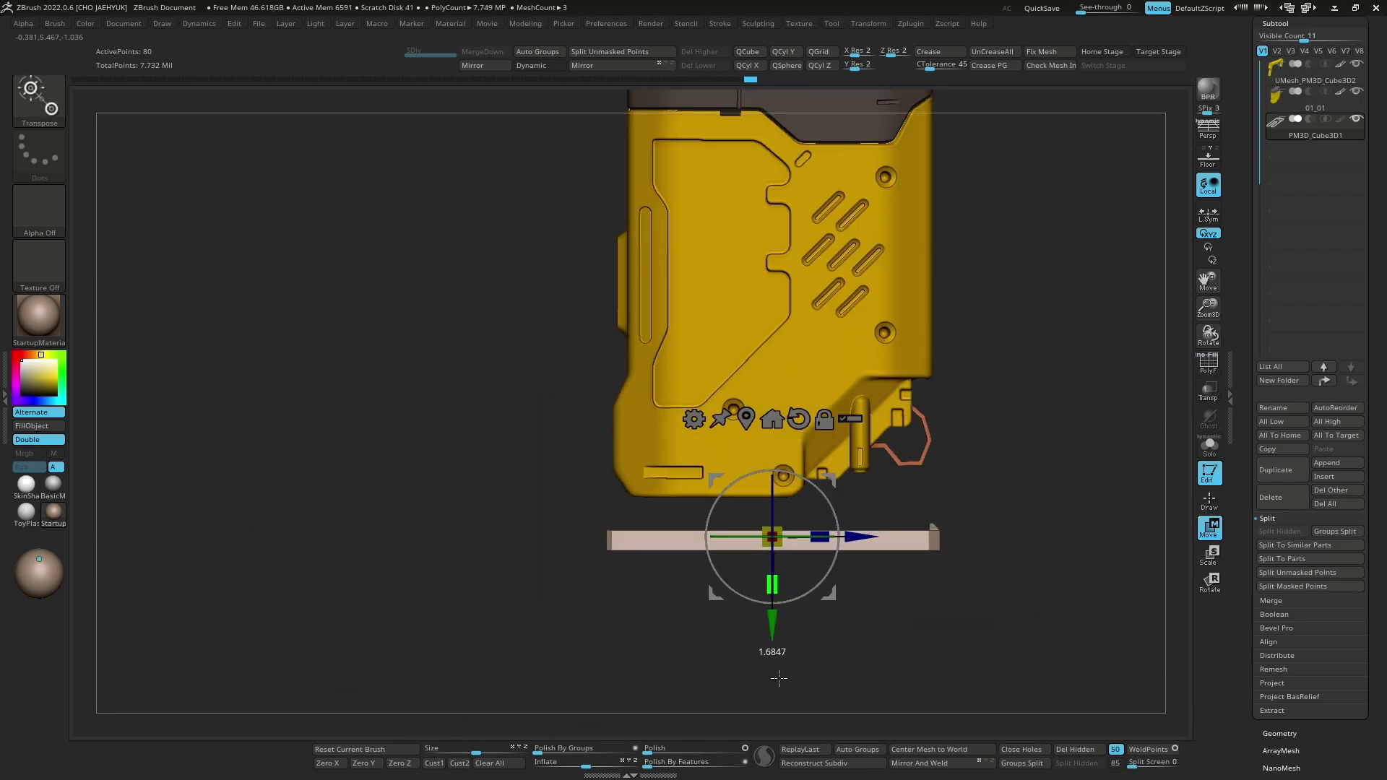
key("q")
mouse_move(779, 678)
left_mouse_down()
mouse_move(975, 629)
mouse_move(1028, 558)
mouse_move(1012, 598)
mouse_move(1071, 602)
mouse_move(1062, 557)
left_mouse_up()
key("shift+f")
scroll(1072, 575, "up", 3)
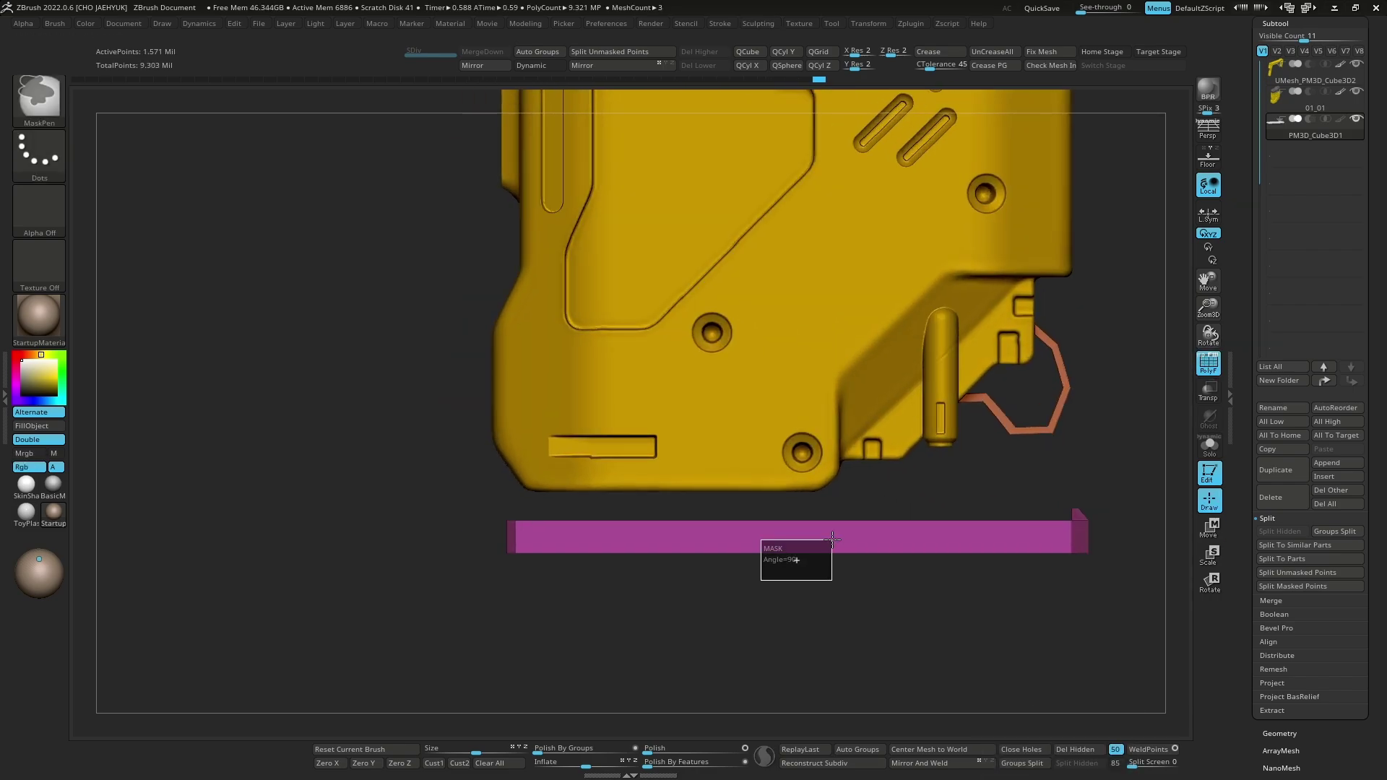
mouse_move(833, 539)
right_mouse_down()
mouse_move(719, 527)
mouse_move(908, 676)
mouse_move(867, 623)
mouse_move(659, 461)
right_mouse_up()
left_click_drag(659, 460, 719, 571, "ctrl")
Step: Inspect the rail frame alone, then restore the yellow body with polygroups to check the fit
right_click_drag(1111, 502, 921, 405)
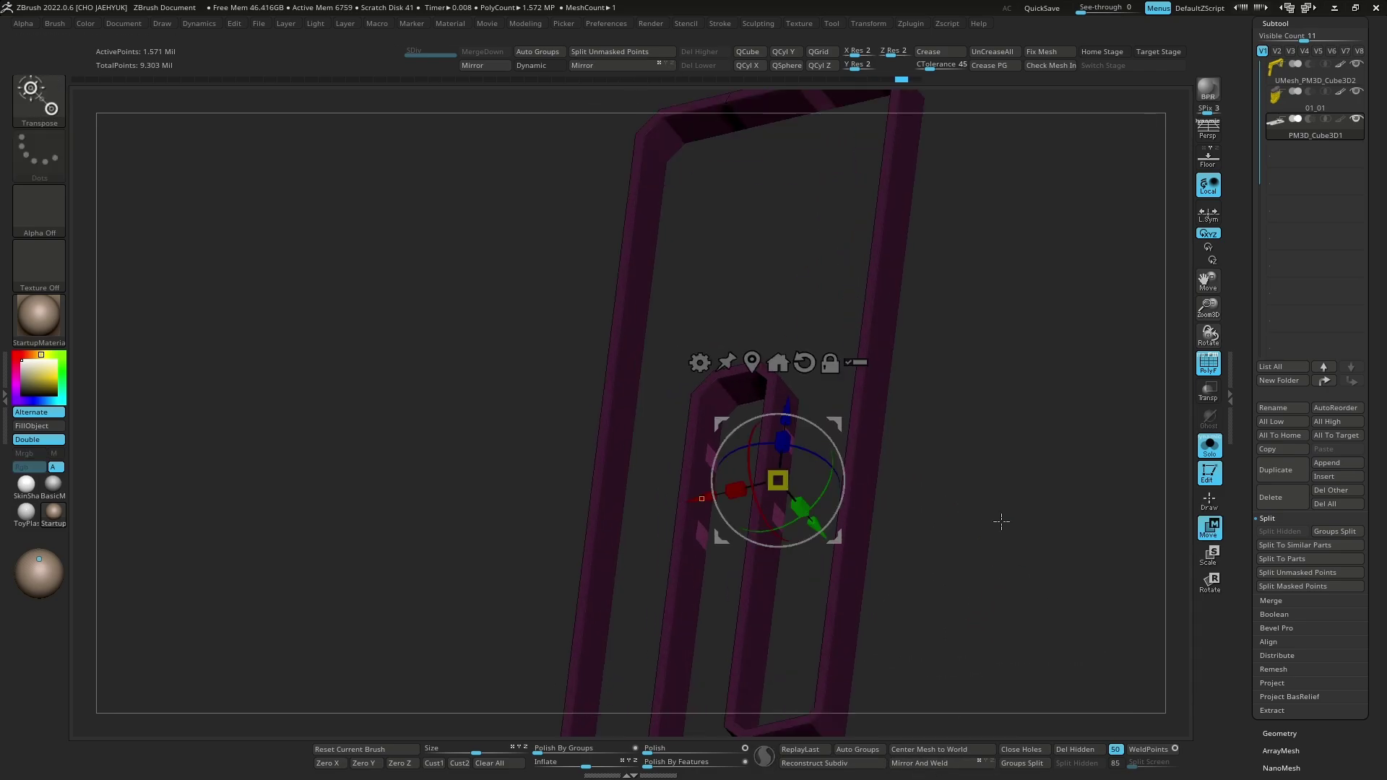
key("q")
mouse_move(1001, 521)
right_mouse_down()
mouse_move(1055, 520)
mouse_move(1029, 559)
right_mouse_up()
key("q")
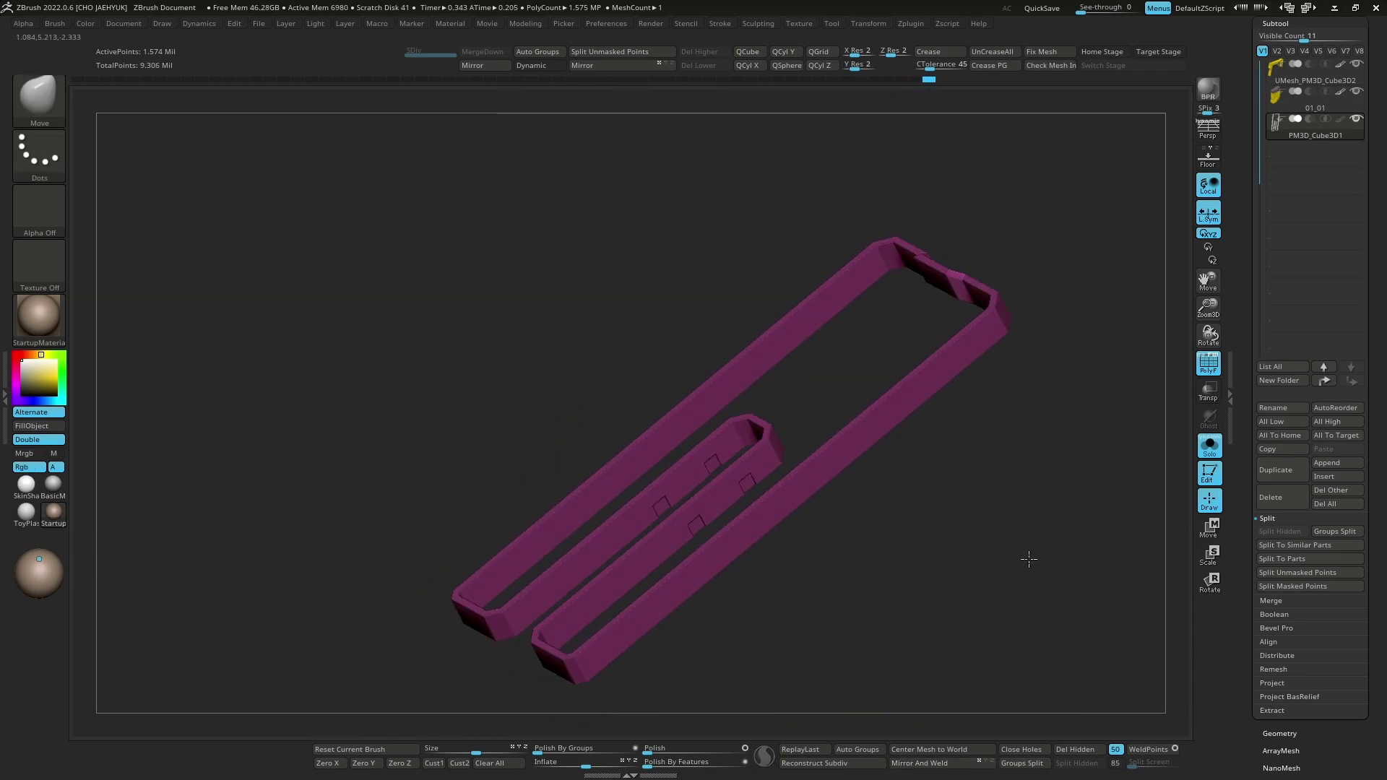
key("w")
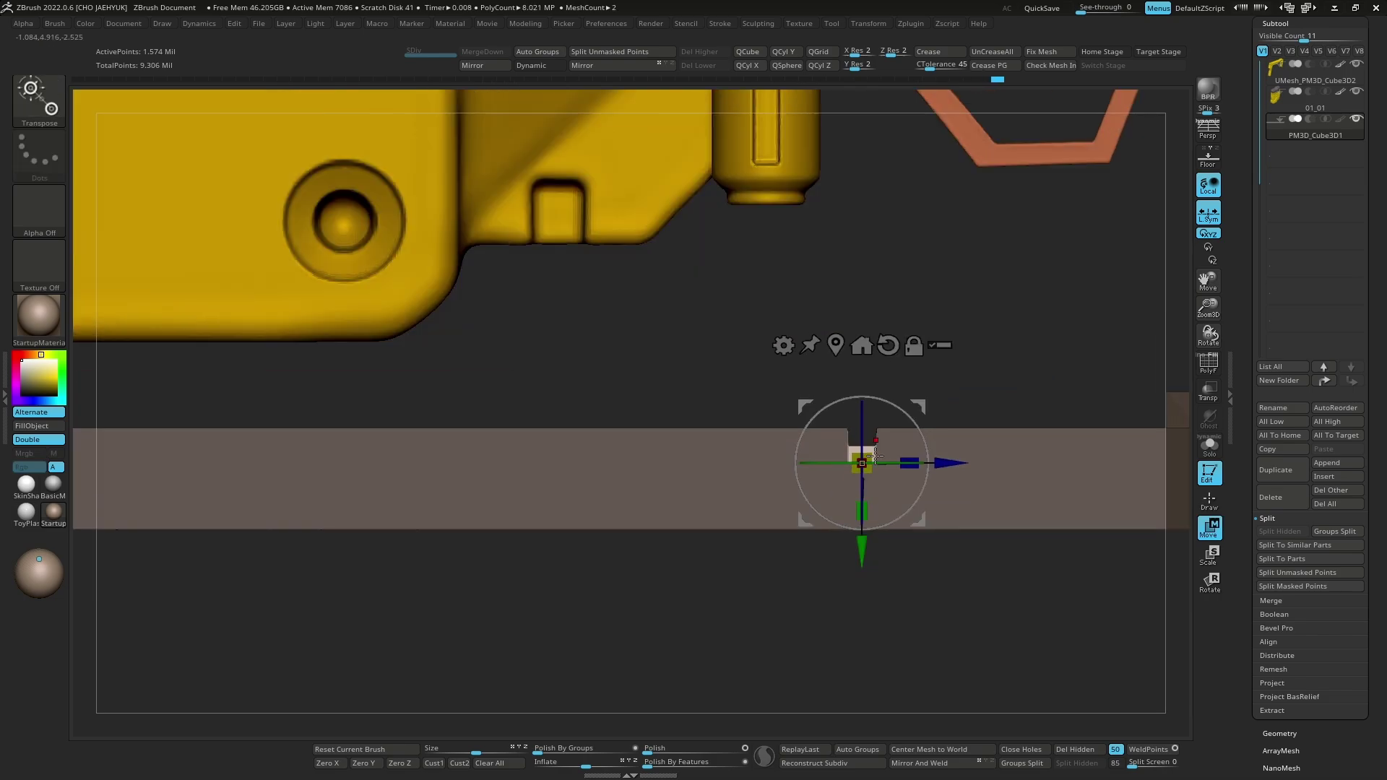
mouse_move(857, 433)
right_mouse_down("alt")
mouse_move(1006, 578)
mouse_move(886, 582)
mouse_move(229, 511)
mouse_move(1041, 583)
right_mouse_up("alt")
key("q")
left_click(1209, 364)
key("w")
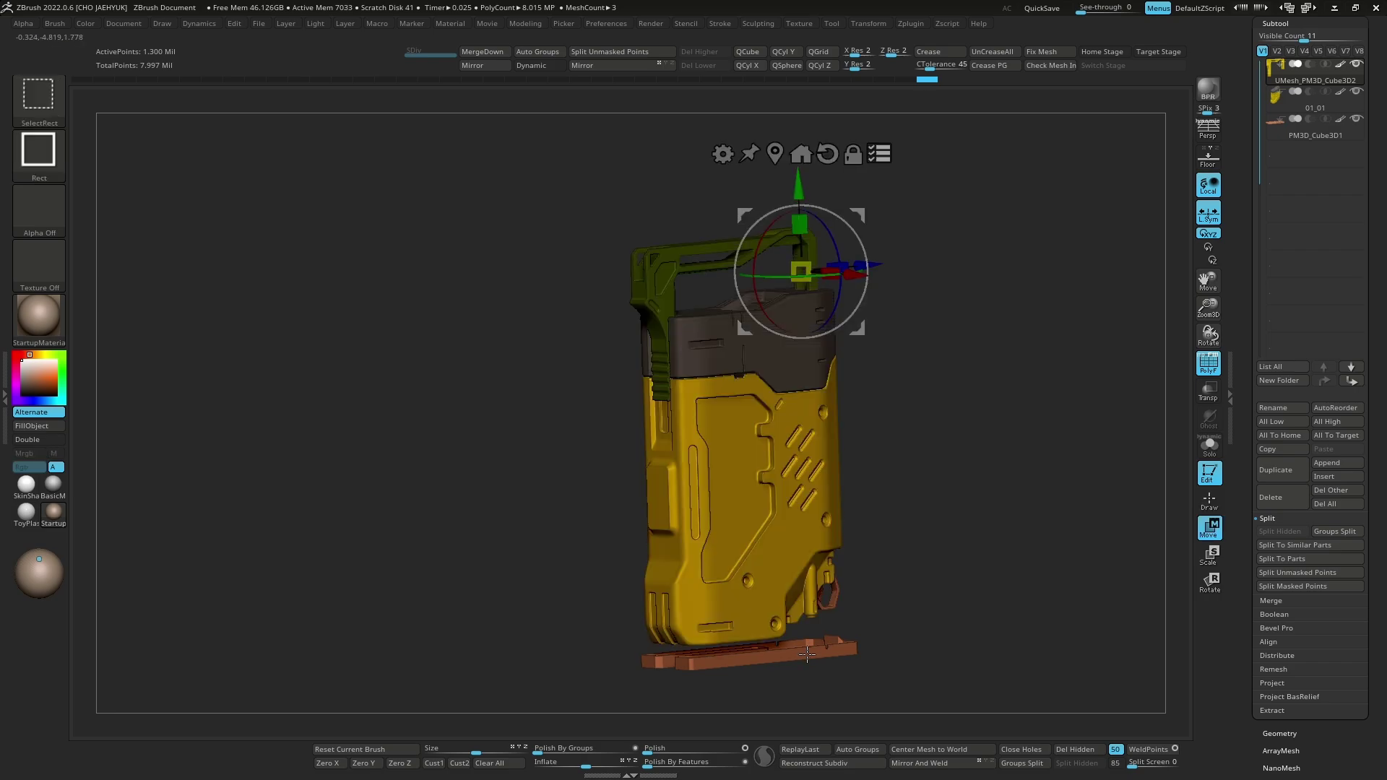
Step: Select the PM3D_Cube3D1 rail base, Solo it, and nudge it with Transpose Move
mouse_move(854, 268)
right_mouse_down()
mouse_move(975, 397)
mouse_move(1000, 490)
mouse_move(708, 634)
mouse_move(976, 623)
mouse_move(985, 446)
mouse_move(1025, 446)
right_mouse_up()
left_click(708, 634, "alt")
key("shift+f")
left_click(1209, 446)
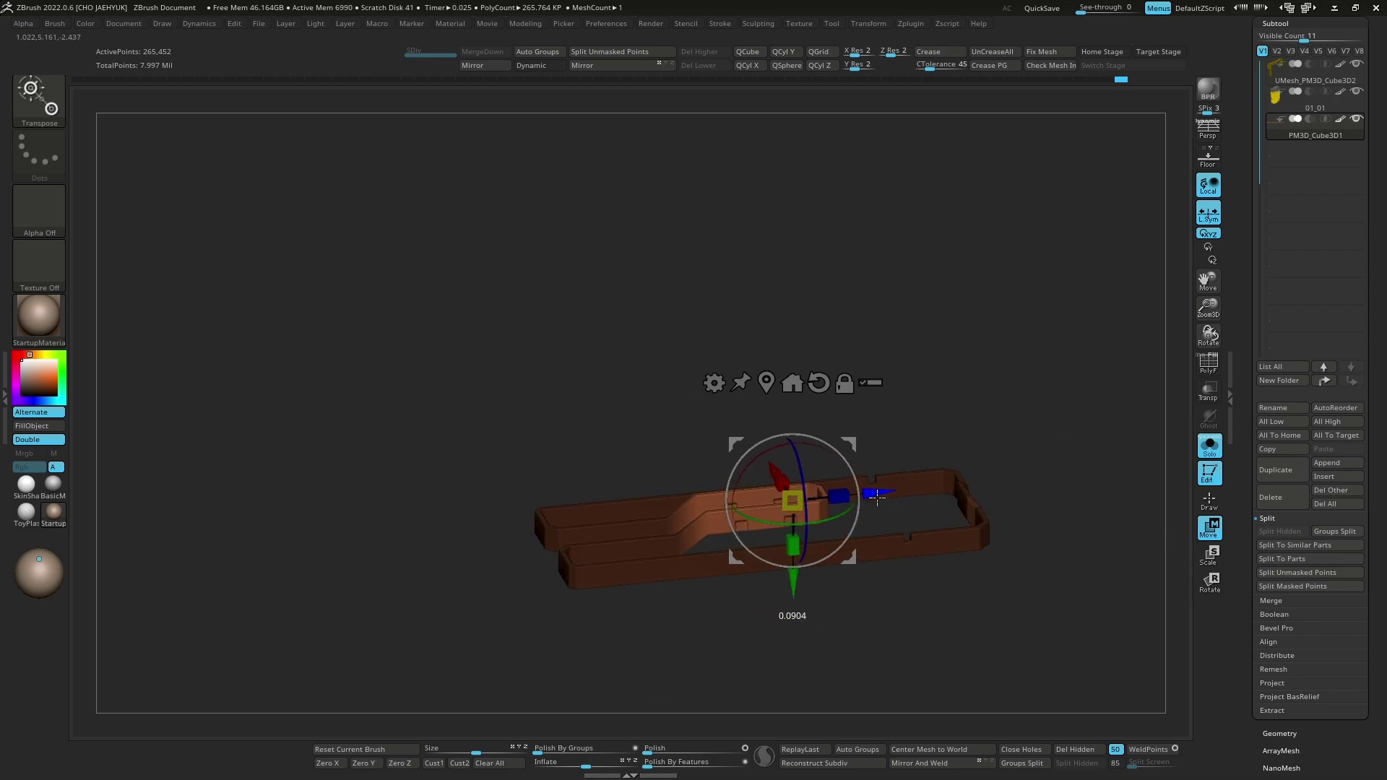
right_click_drag(877, 497, 1091, 489, "shift")
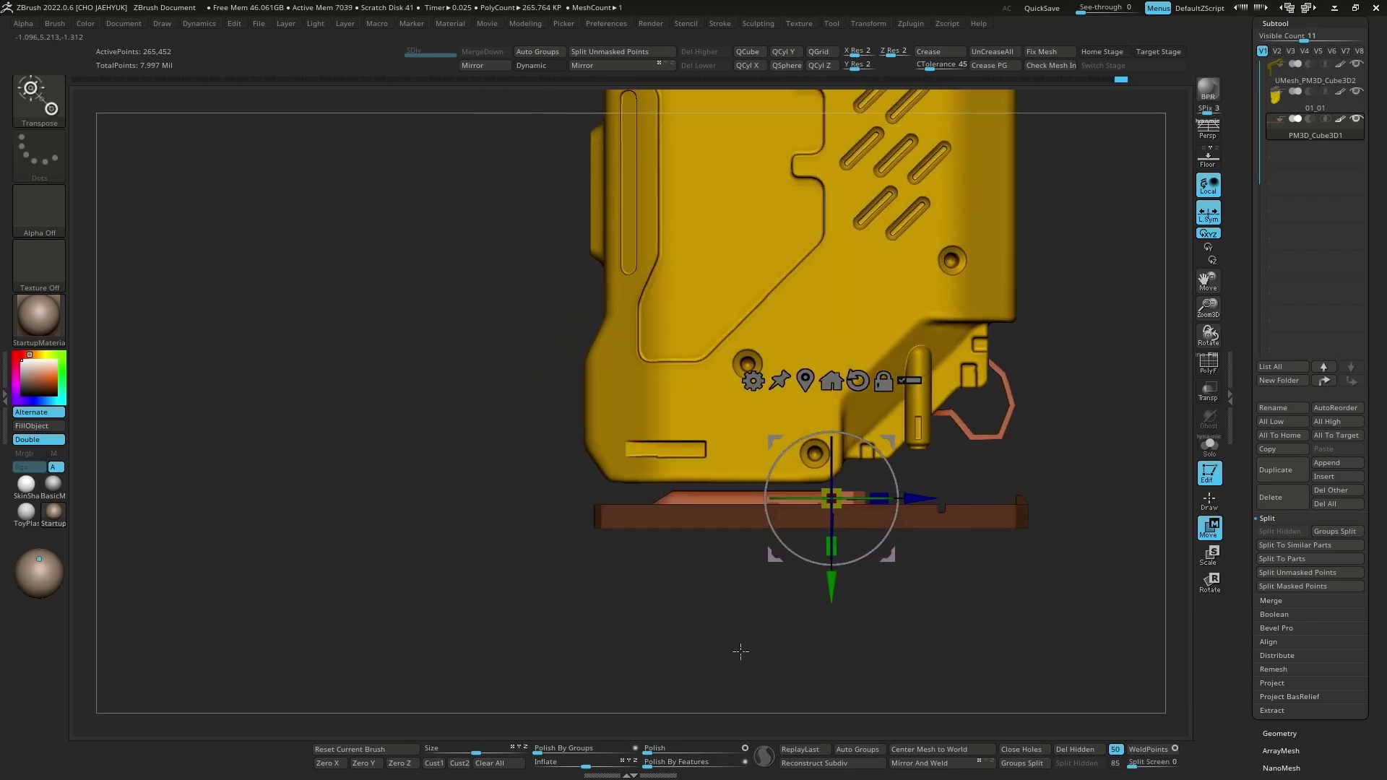
Step: Mask part of the rail frame, then restore the full model to confirm the snug fit
key("q")
mouse_move(823, 653)
right_mouse_down("shift")
mouse_move(946, 504)
mouse_move(755, 616)
mouse_move(1020, 582)
mouse_move(954, 586)
mouse_move(994, 550)
right_mouse_up("shift")
key("w")
left_click(1209, 446)
key("q")
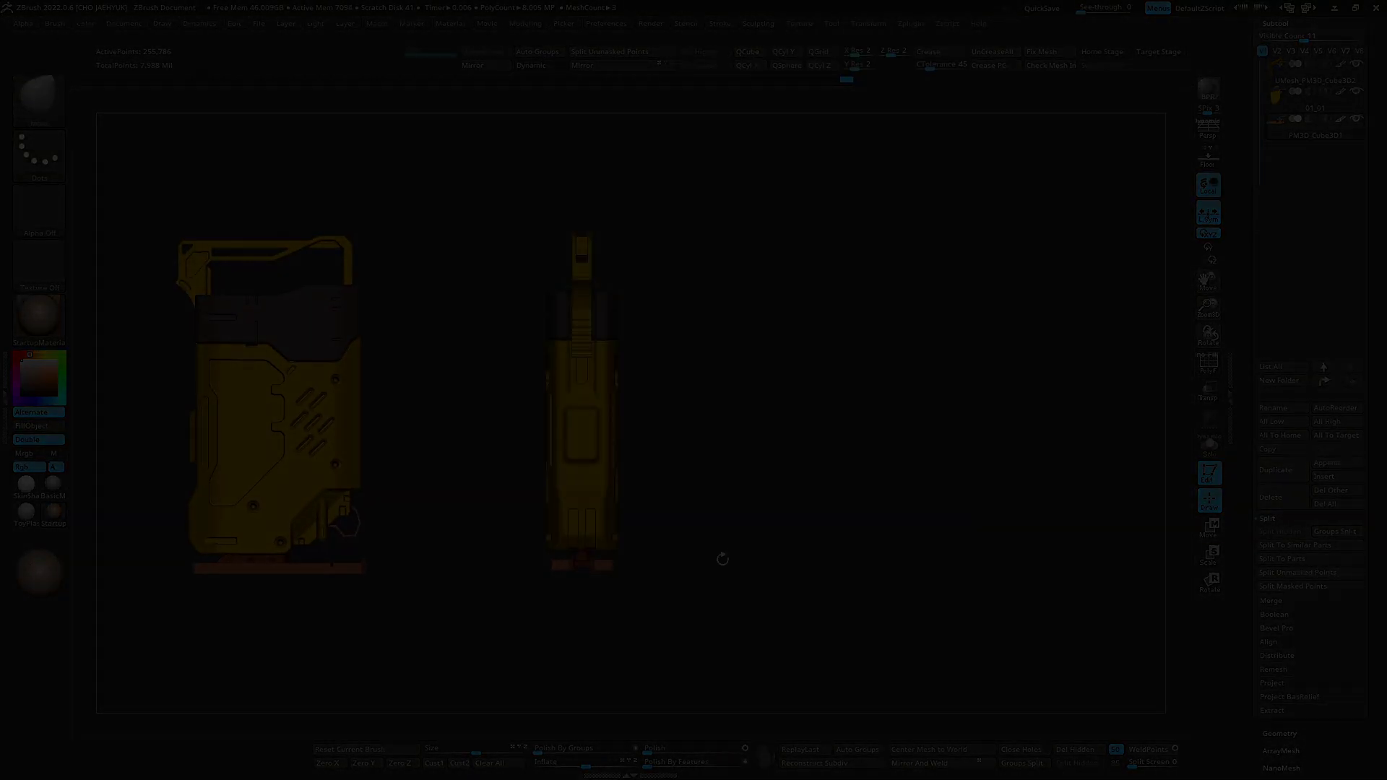